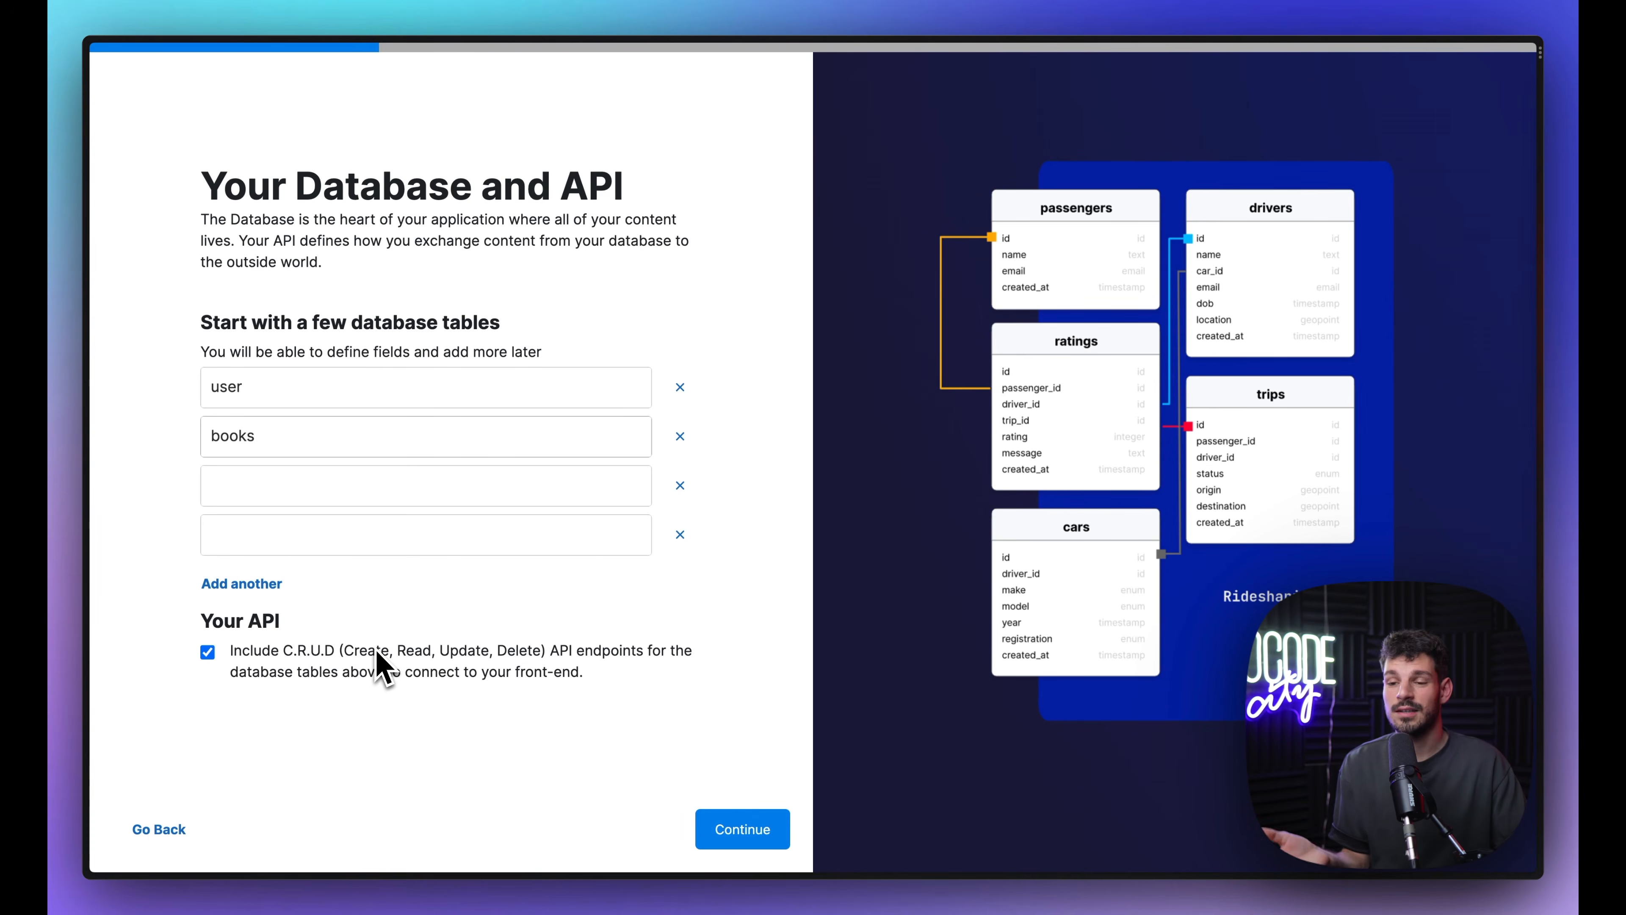
# Step: Leave the setup wizard and open the haiku workspace with its books, categories, collections, kards and user tables
pyautogui.click(730, 830)
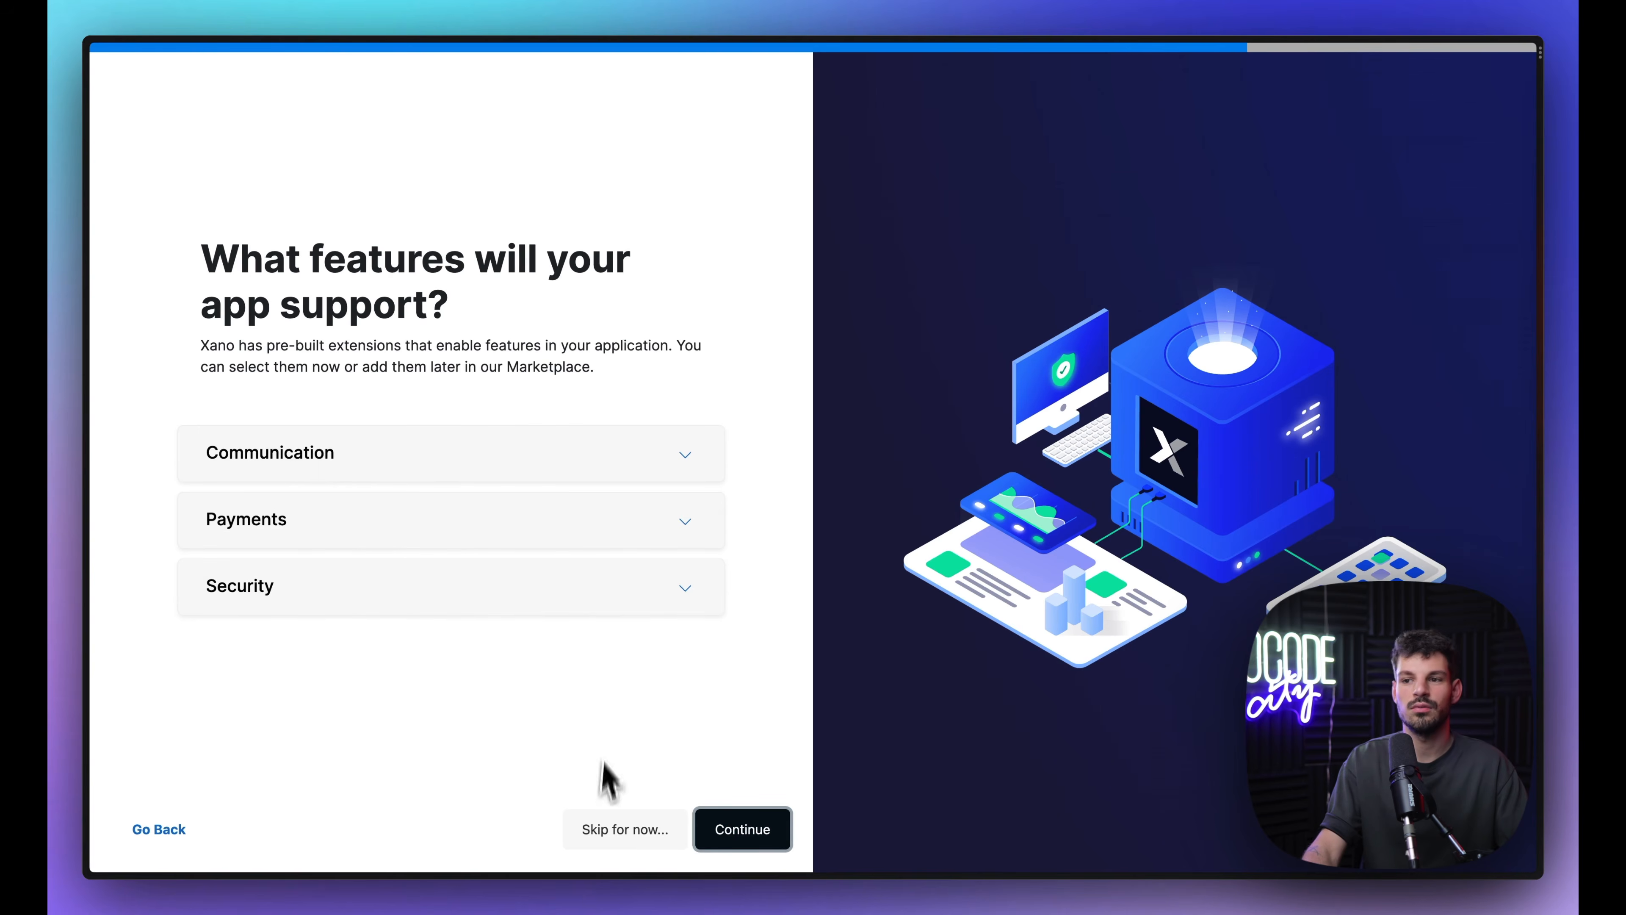
pyautogui.click(180, 829)
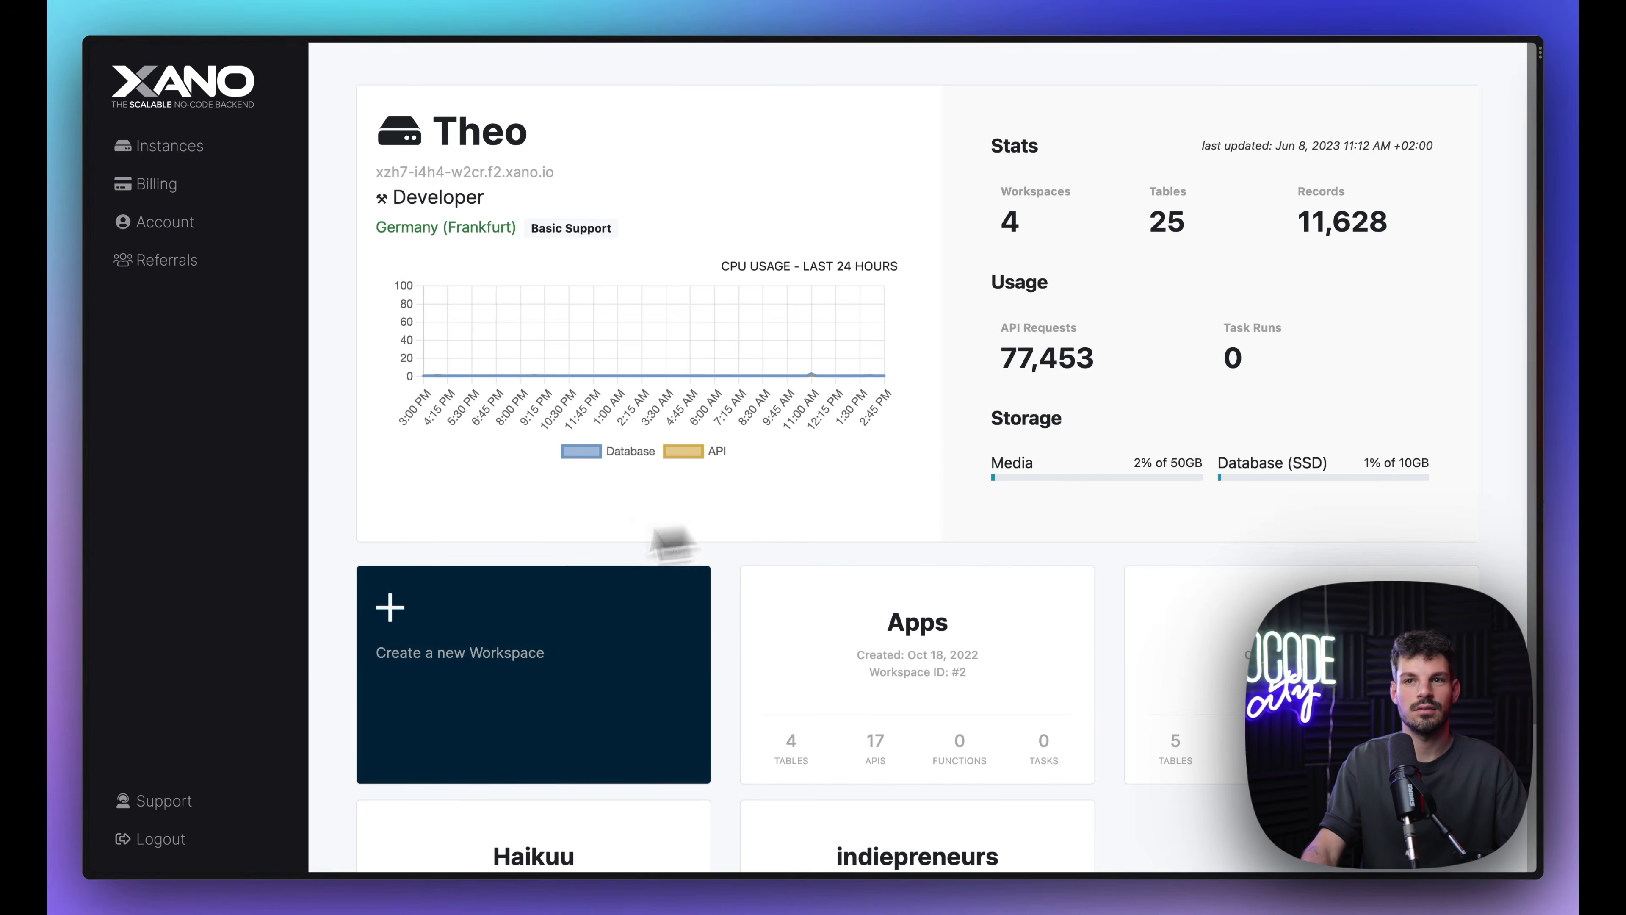
pyautogui.scroll(-3, 719, 624)
pyautogui.click(1205, 439)
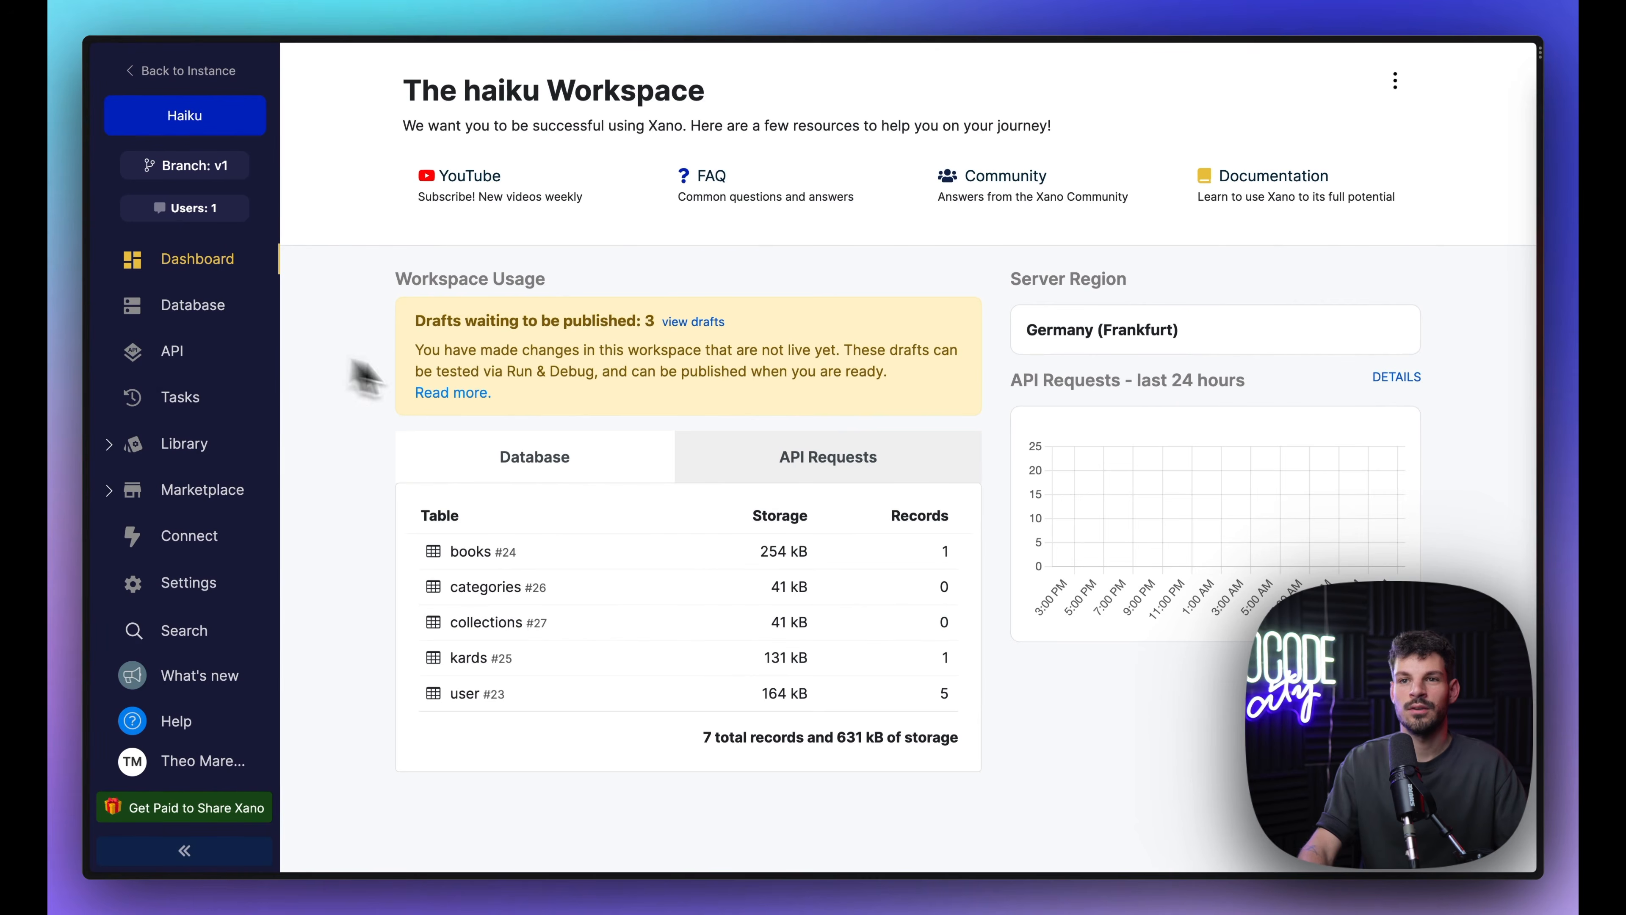
# Step: Open the user table from Database and scroll across its five records' fields
pyautogui.click(211, 307)
pyautogui.scroll(-1, 725, 400)
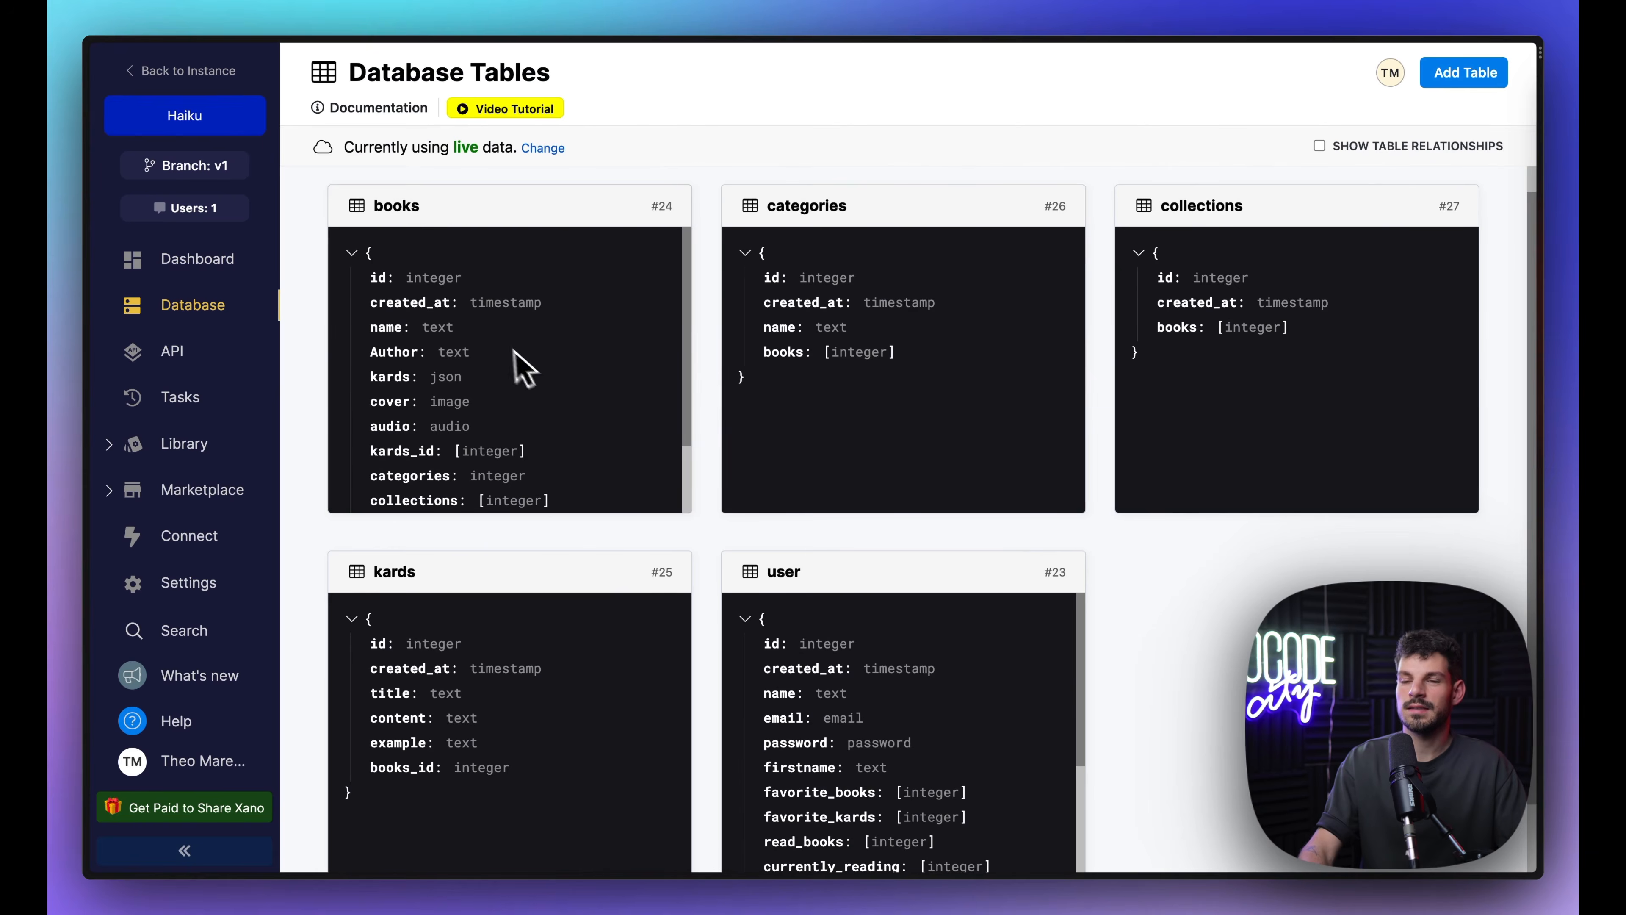
pyautogui.scroll(-1, 637, 629)
pyautogui.click(813, 646)
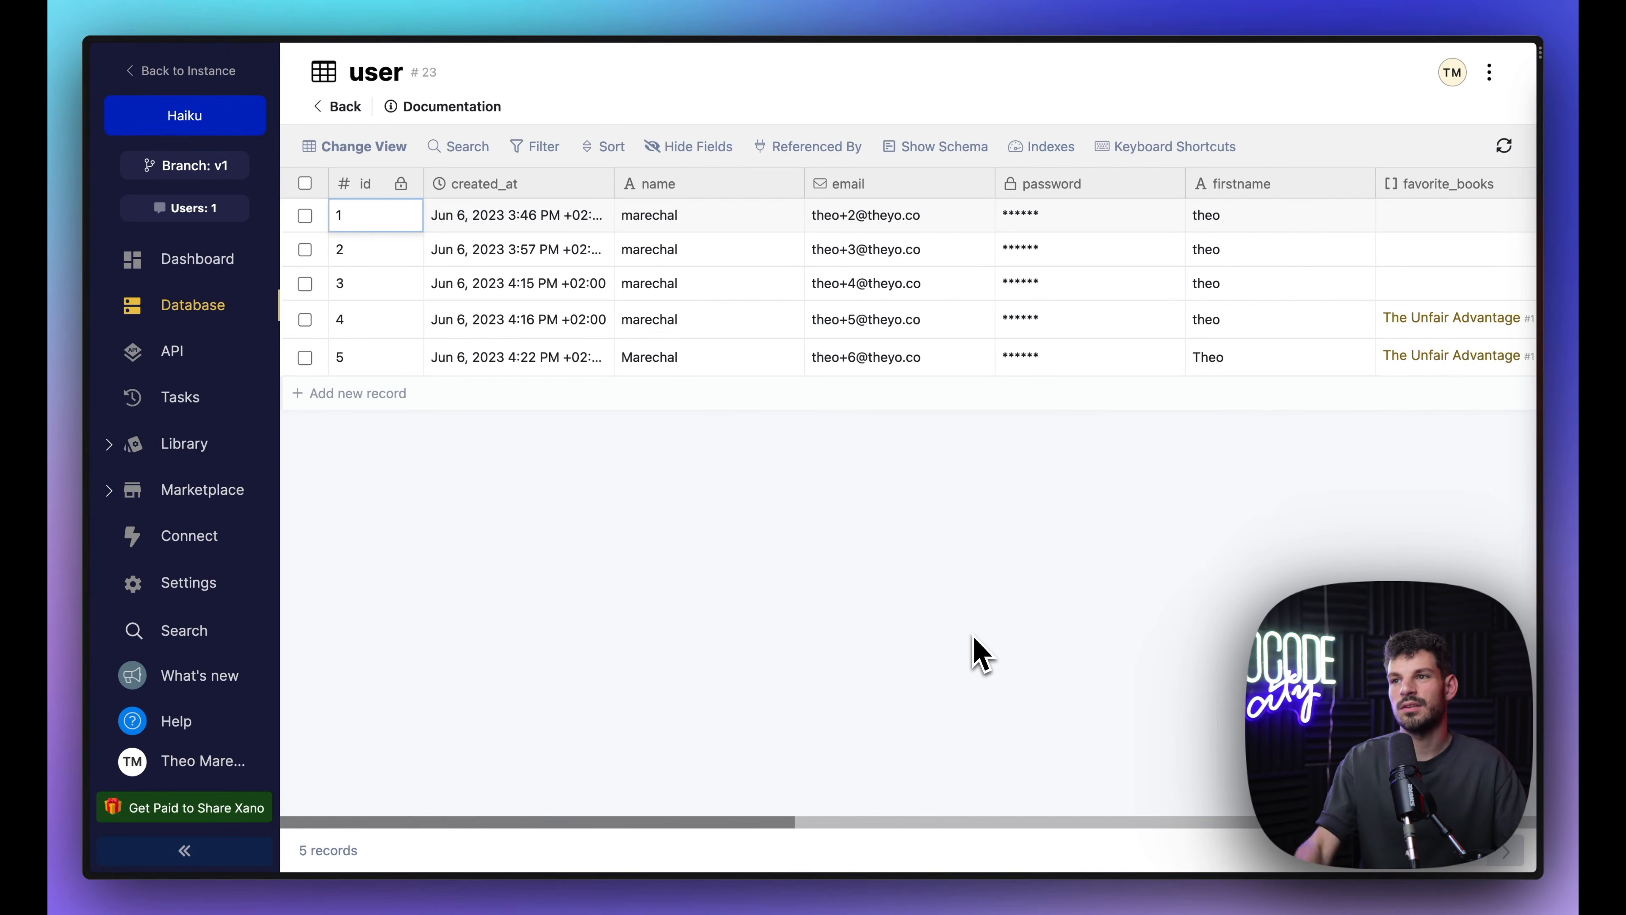
pyautogui.hscroll(5, 843, 305)
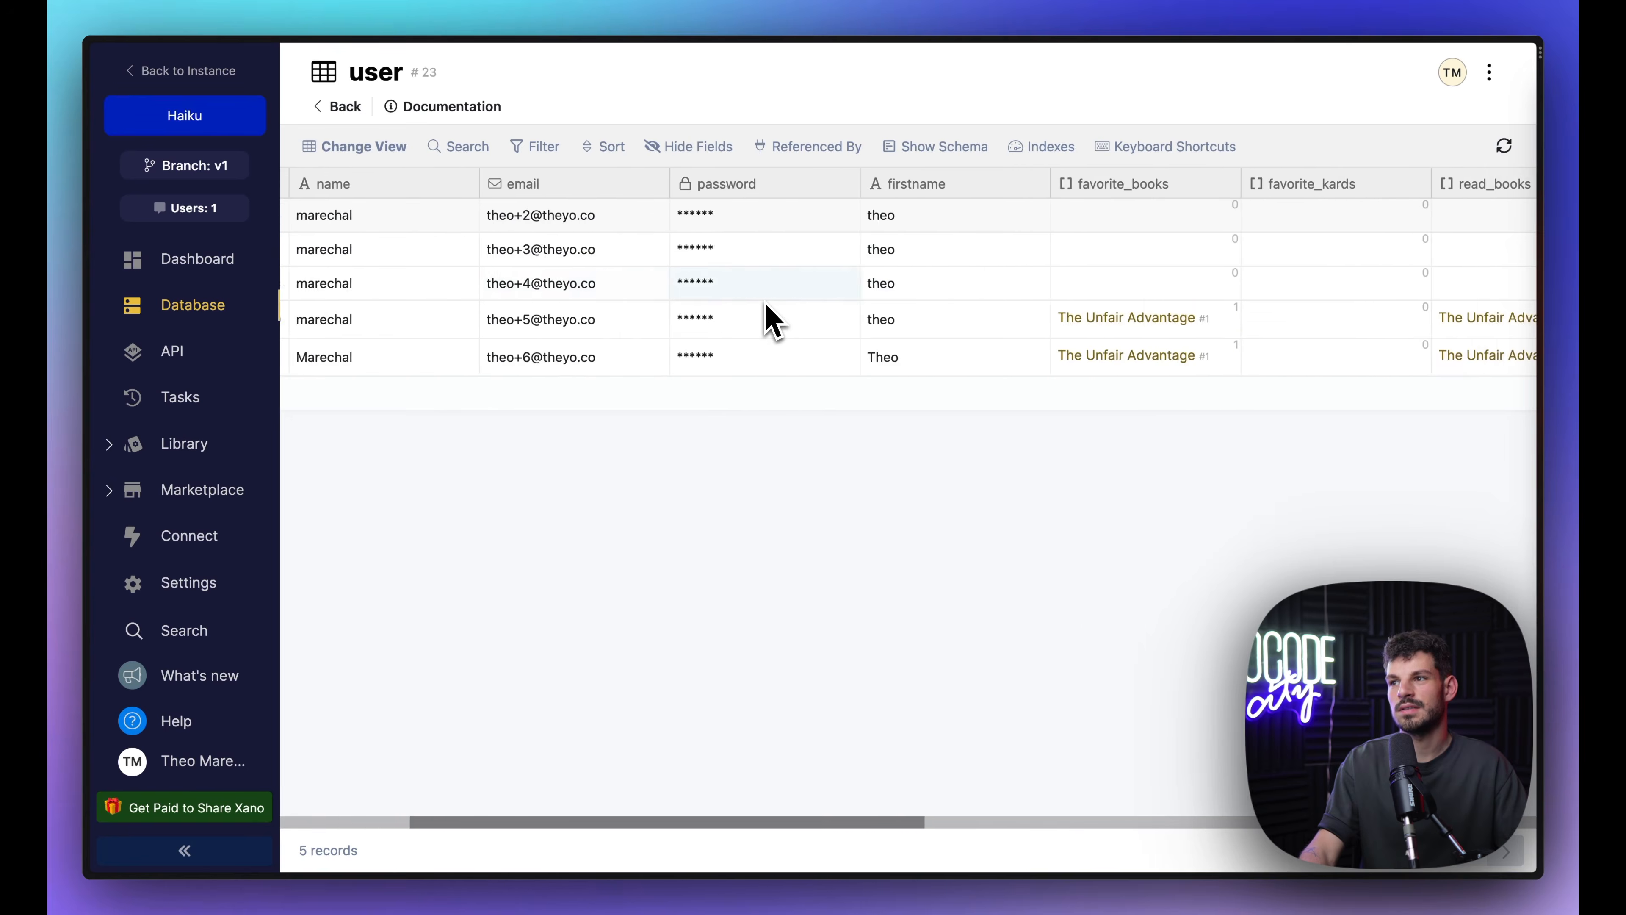
pyautogui.hscroll(-3, 639, 247)
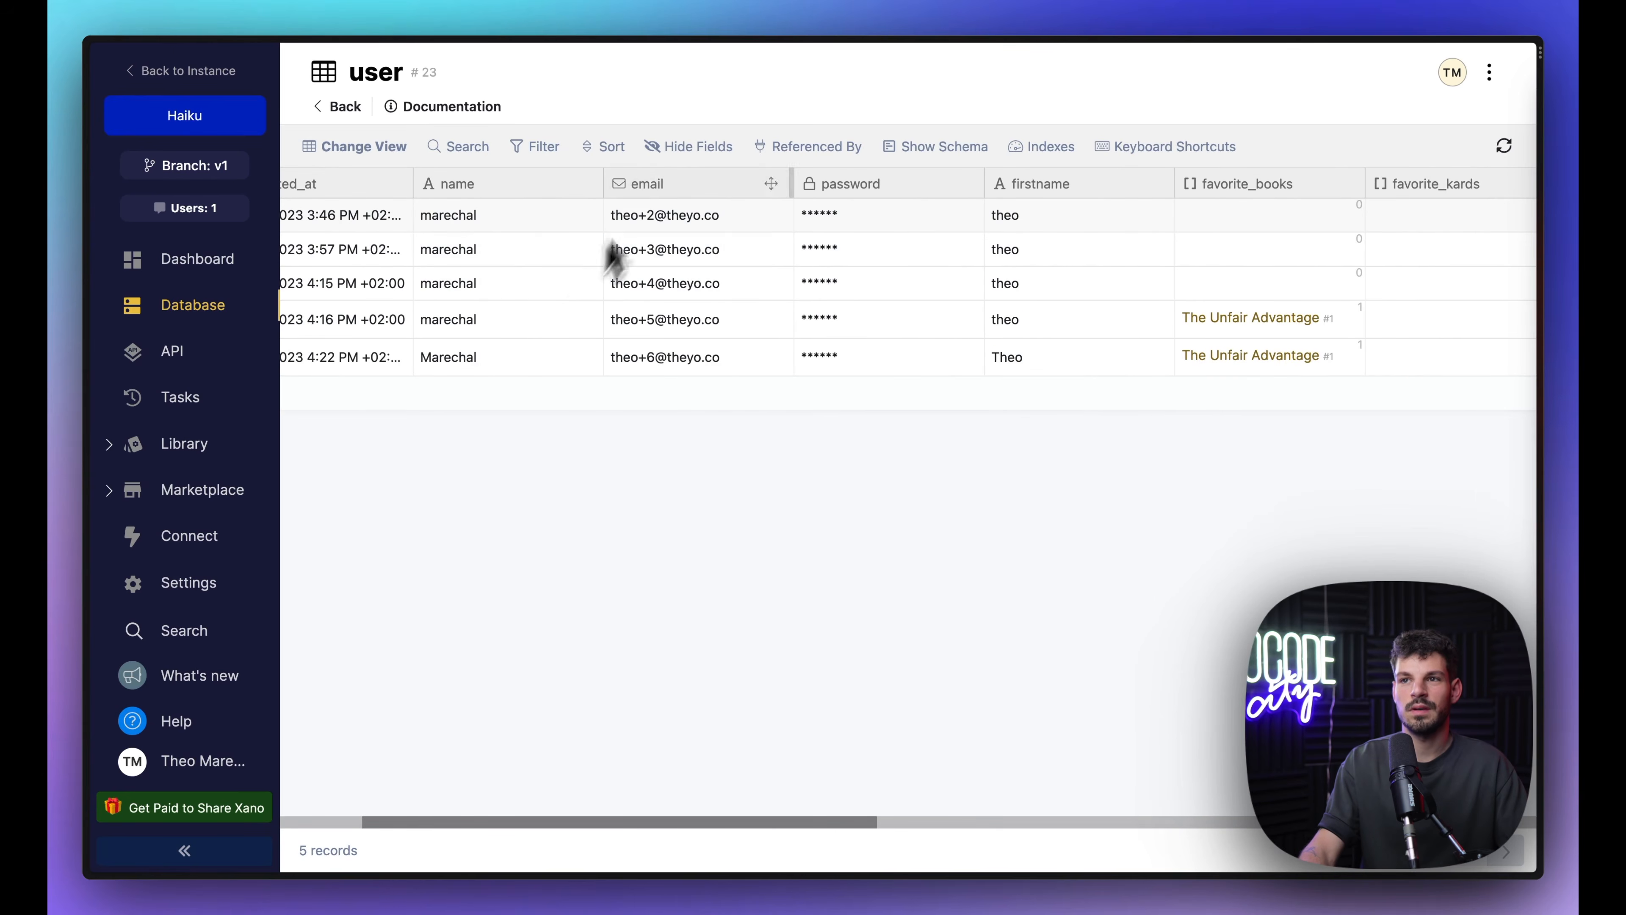
pyautogui.hscroll(3, 896, 346)
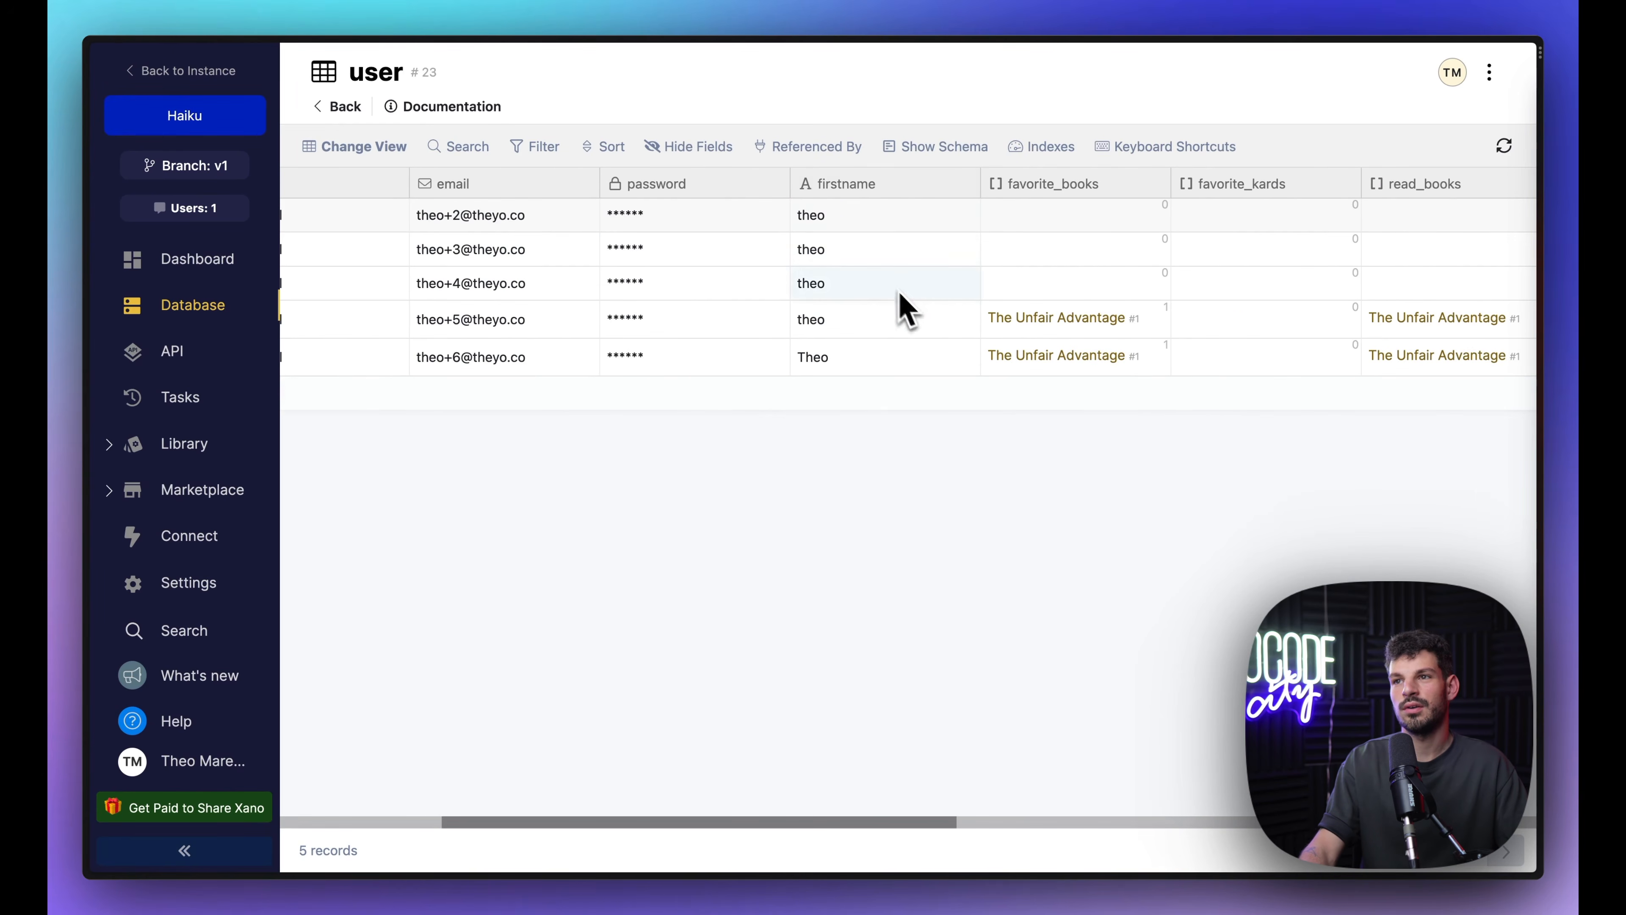
pyautogui.hscroll(3, 961, 359)
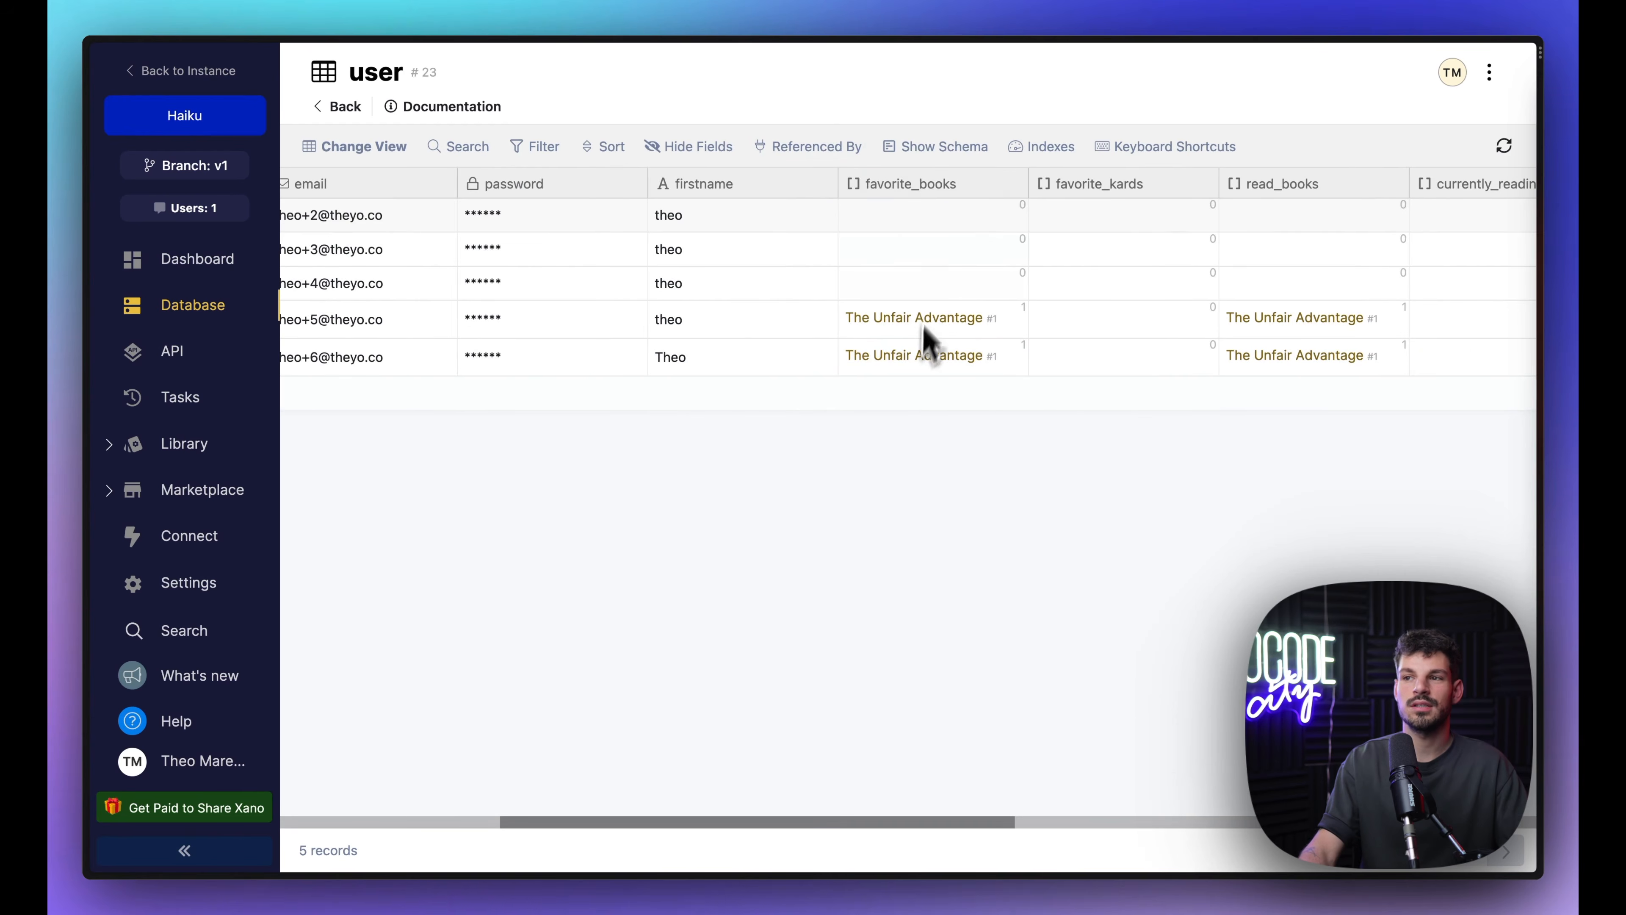
# Step: Check the favorite_books field's Change Type option, dismiss the warning and view the remaining columns
pyautogui.rightClick(947, 188)
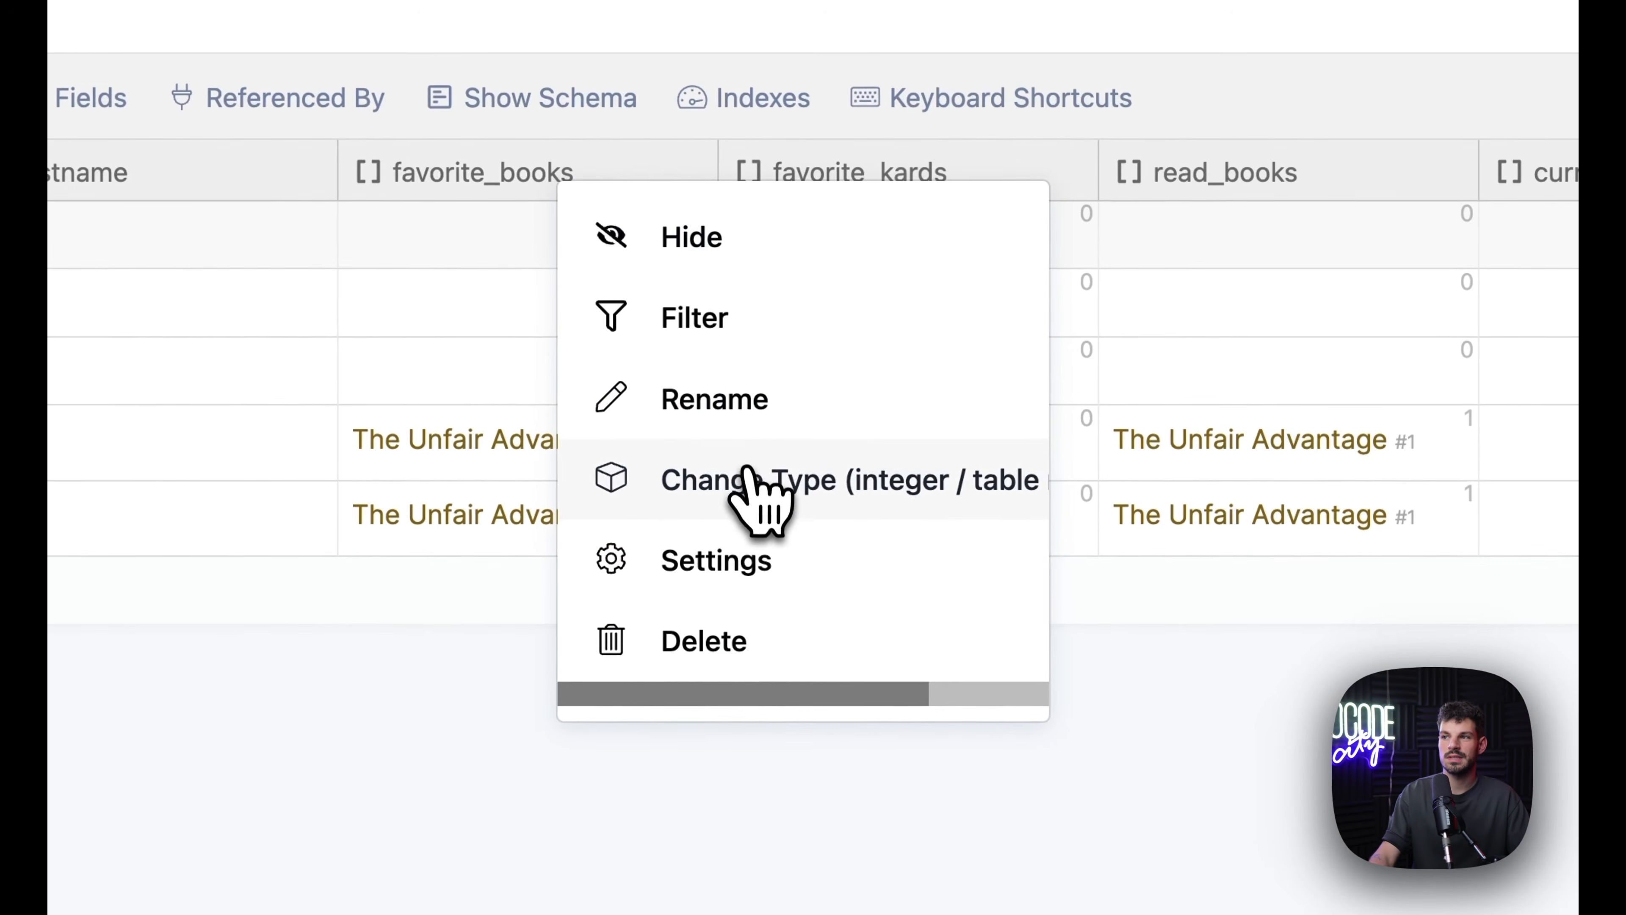
pyautogui.click(749, 479)
pyautogui.press('Escape')
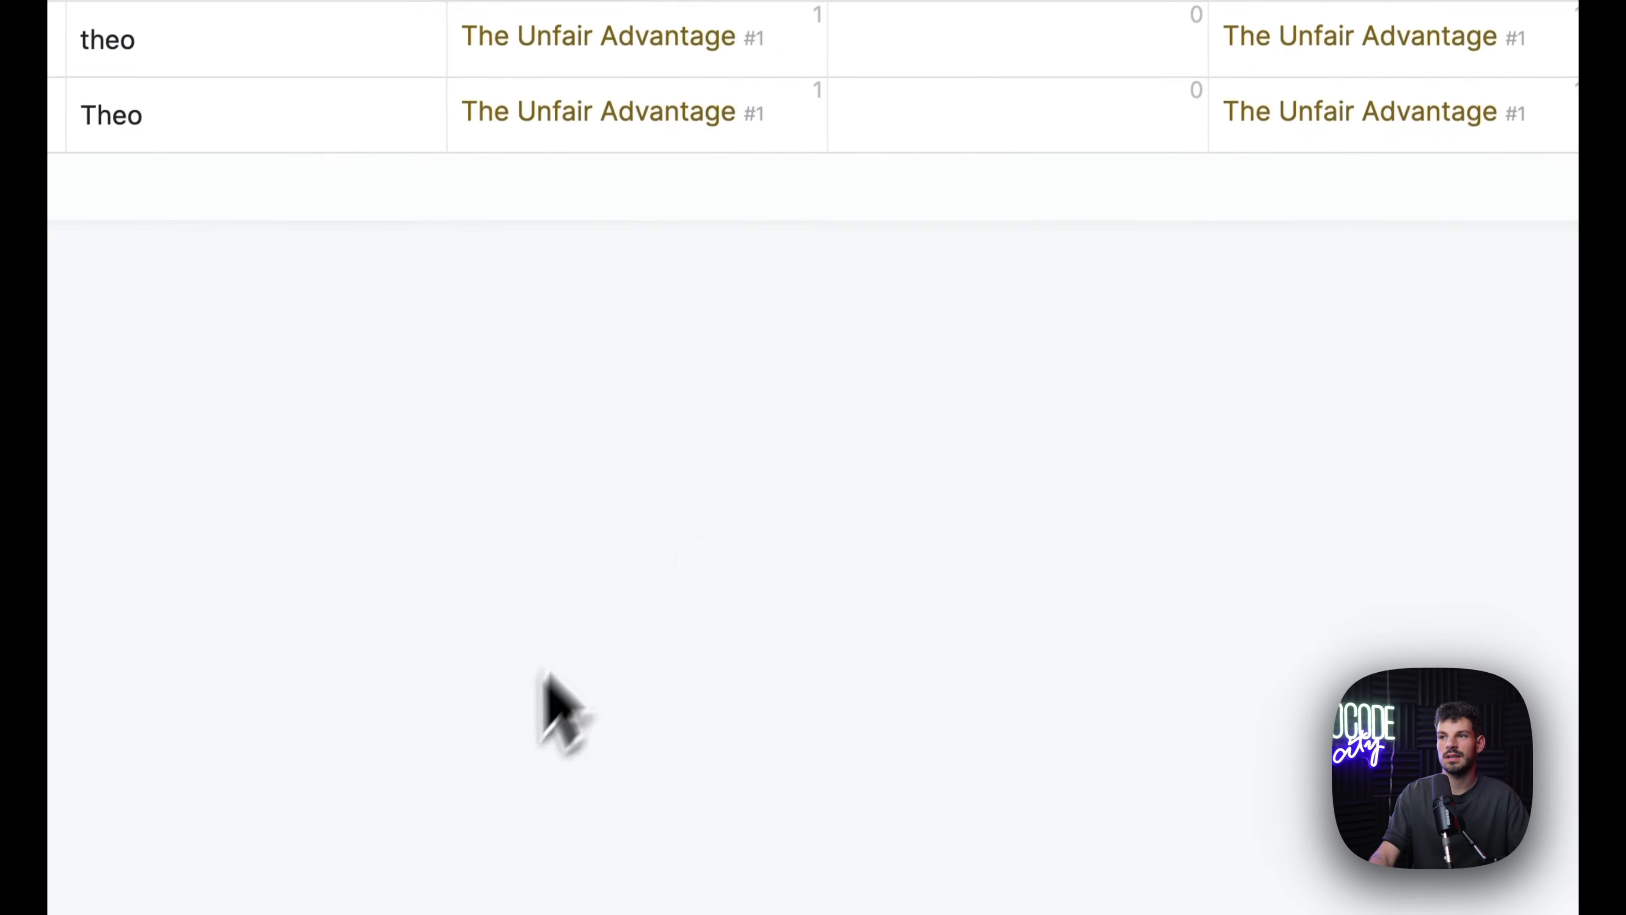
pyautogui.hscroll(6, 922, 358)
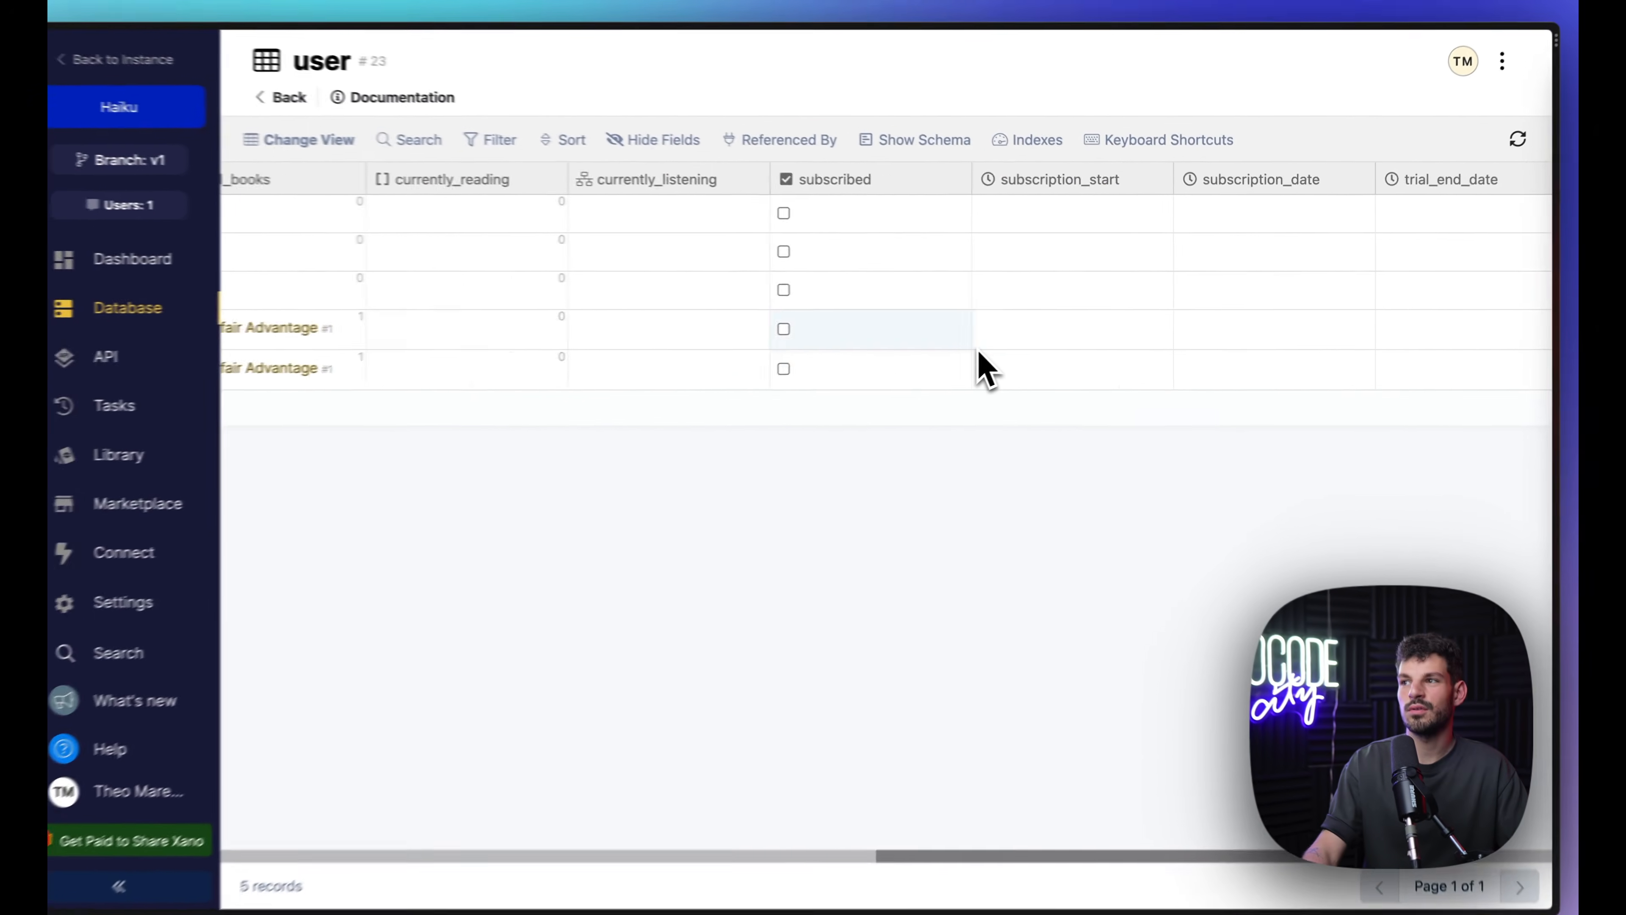
pyautogui.hscroll(3, 994, 360)
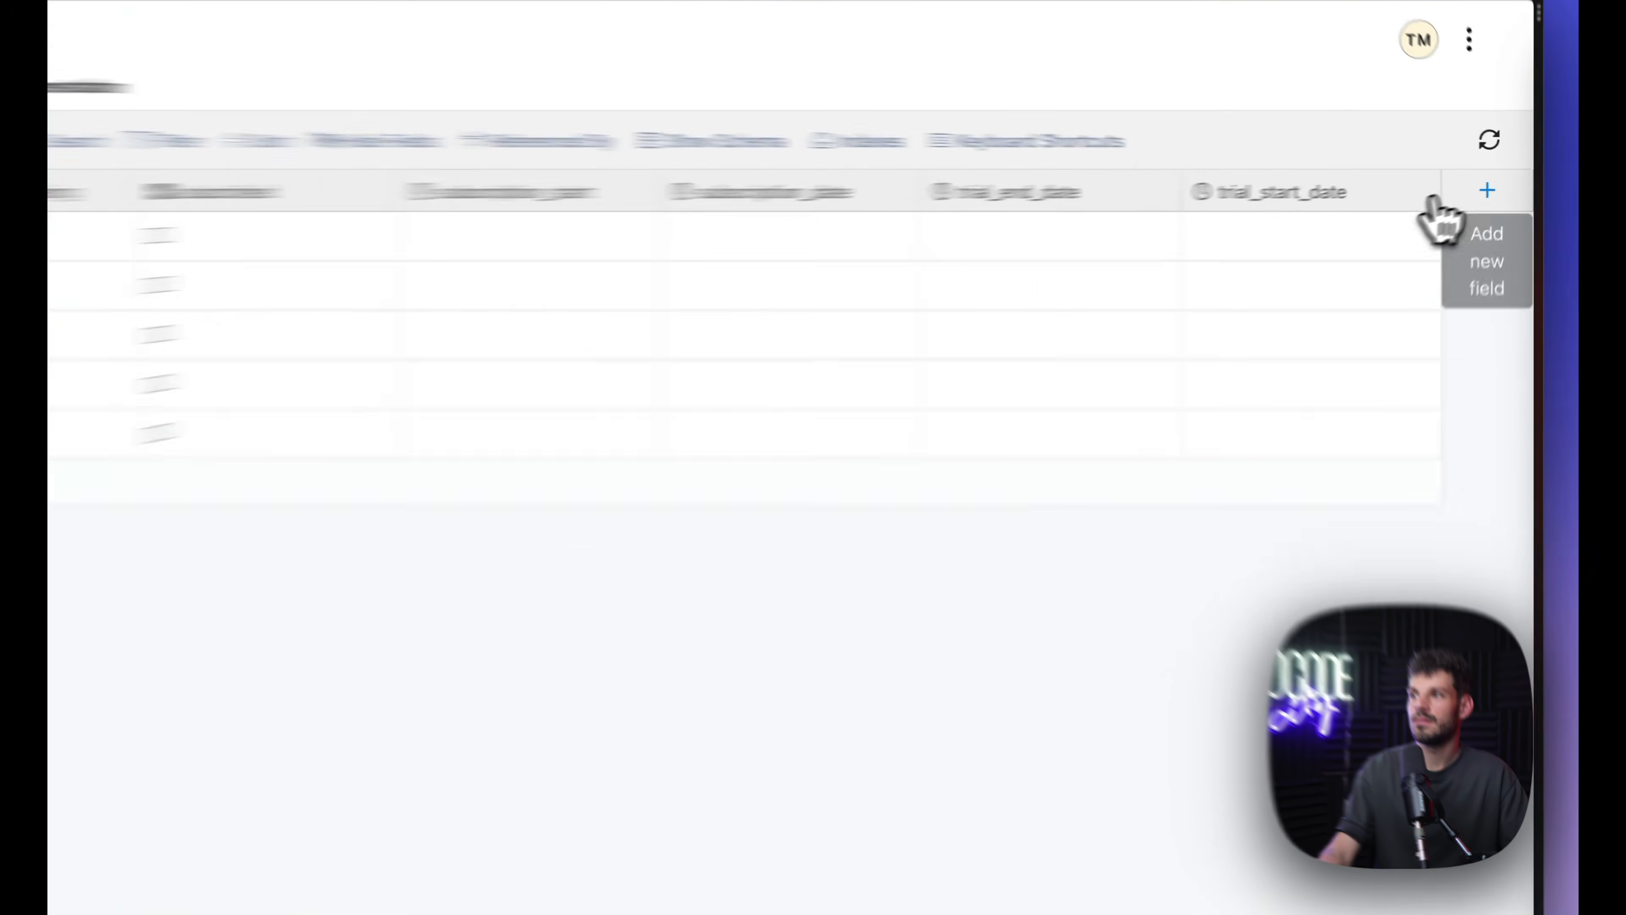
# Step: Add a books_id Table Reference field to books and set the last user's value to The Unfair Advantage
pyautogui.click(1500, 182)
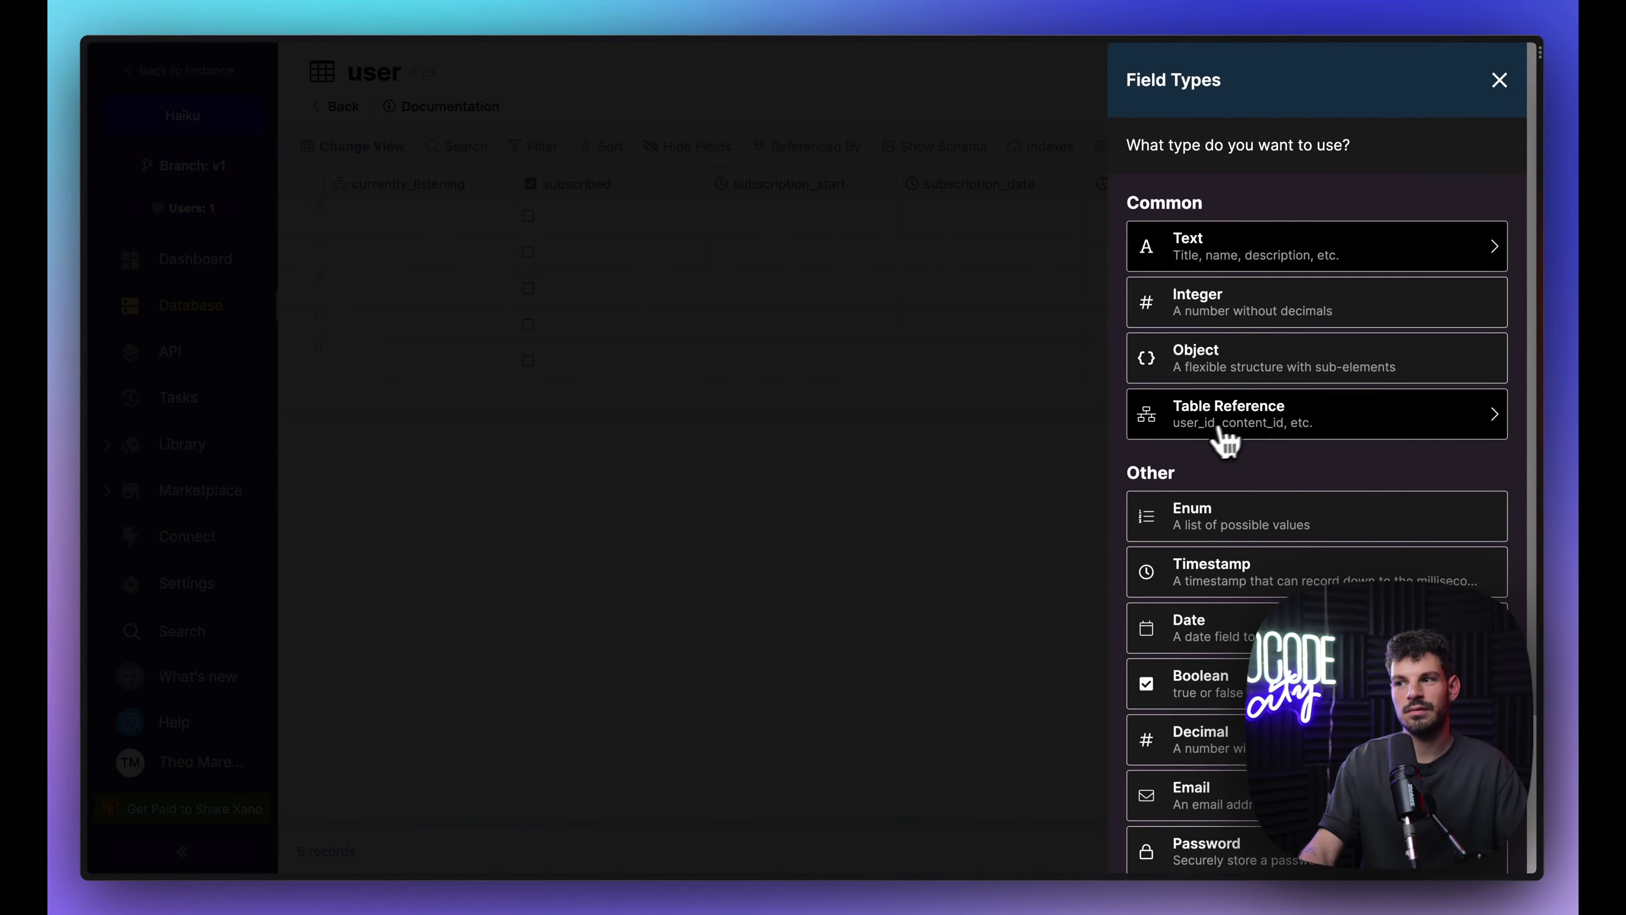
pyautogui.click(1258, 426)
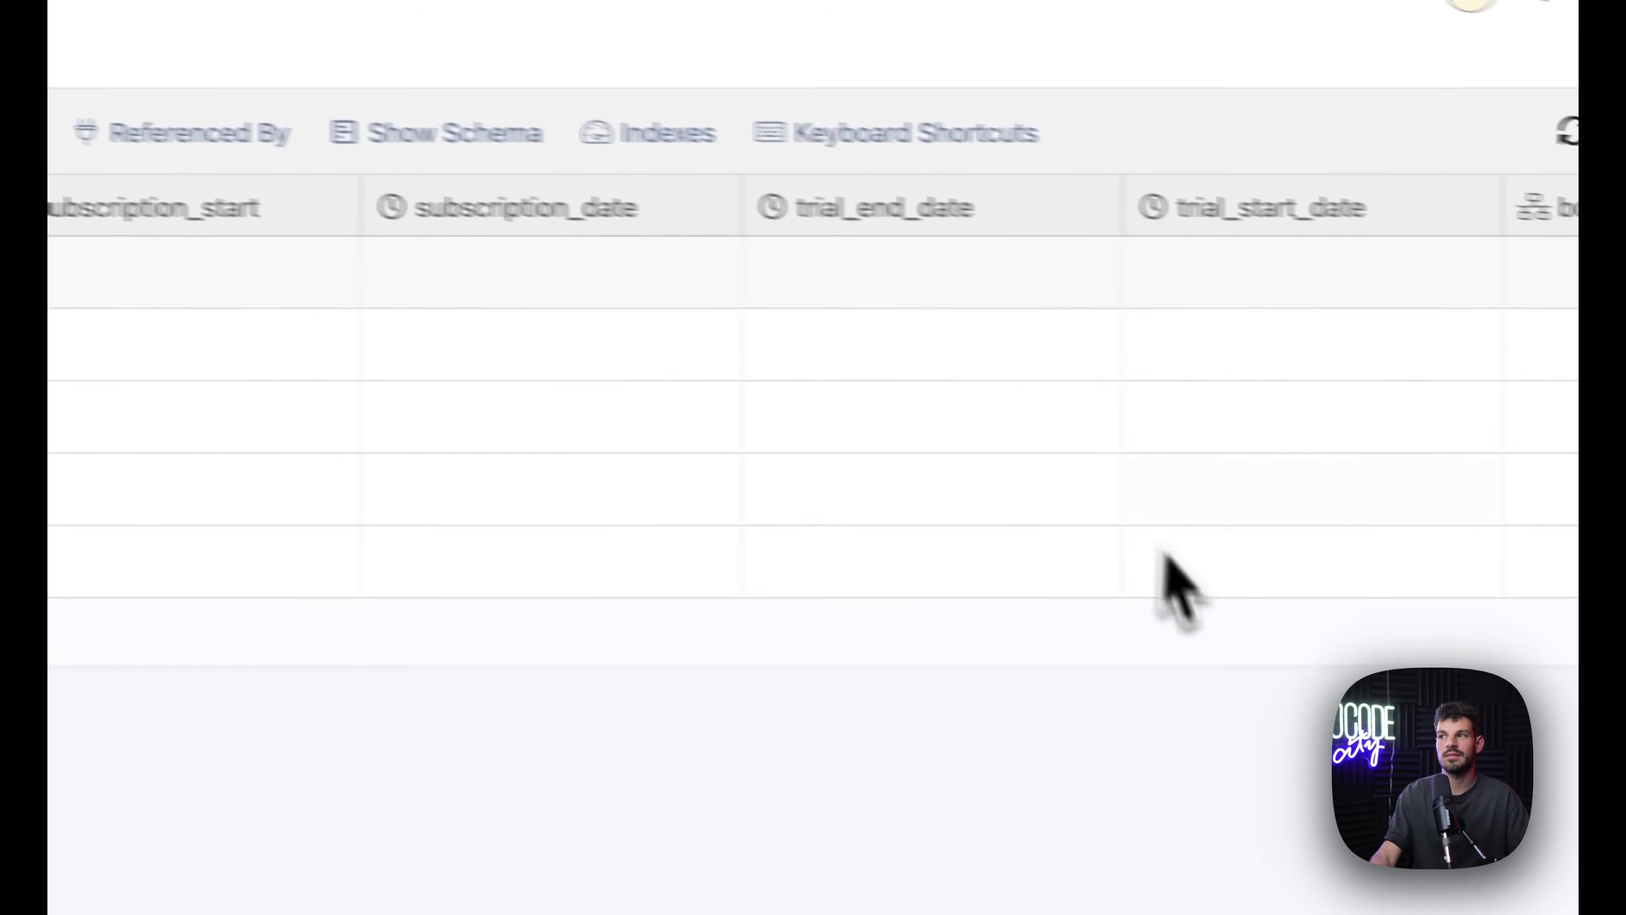
pyautogui.hscroll(4, 1165, 554)
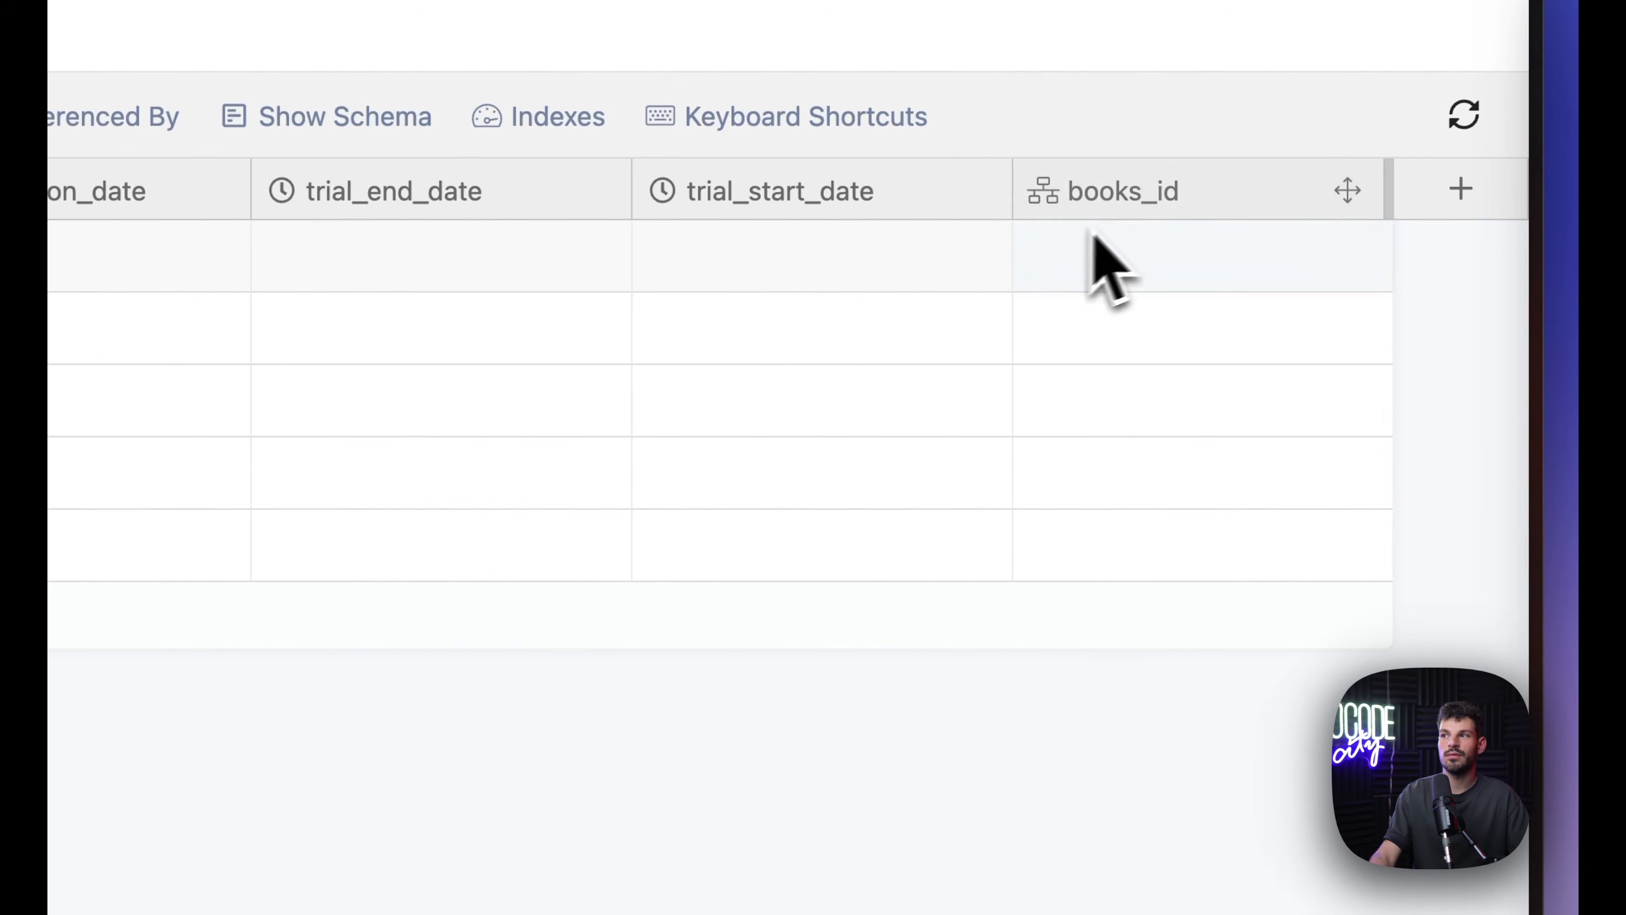
pyautogui.click(1082, 544)
pyautogui.click(1122, 552)
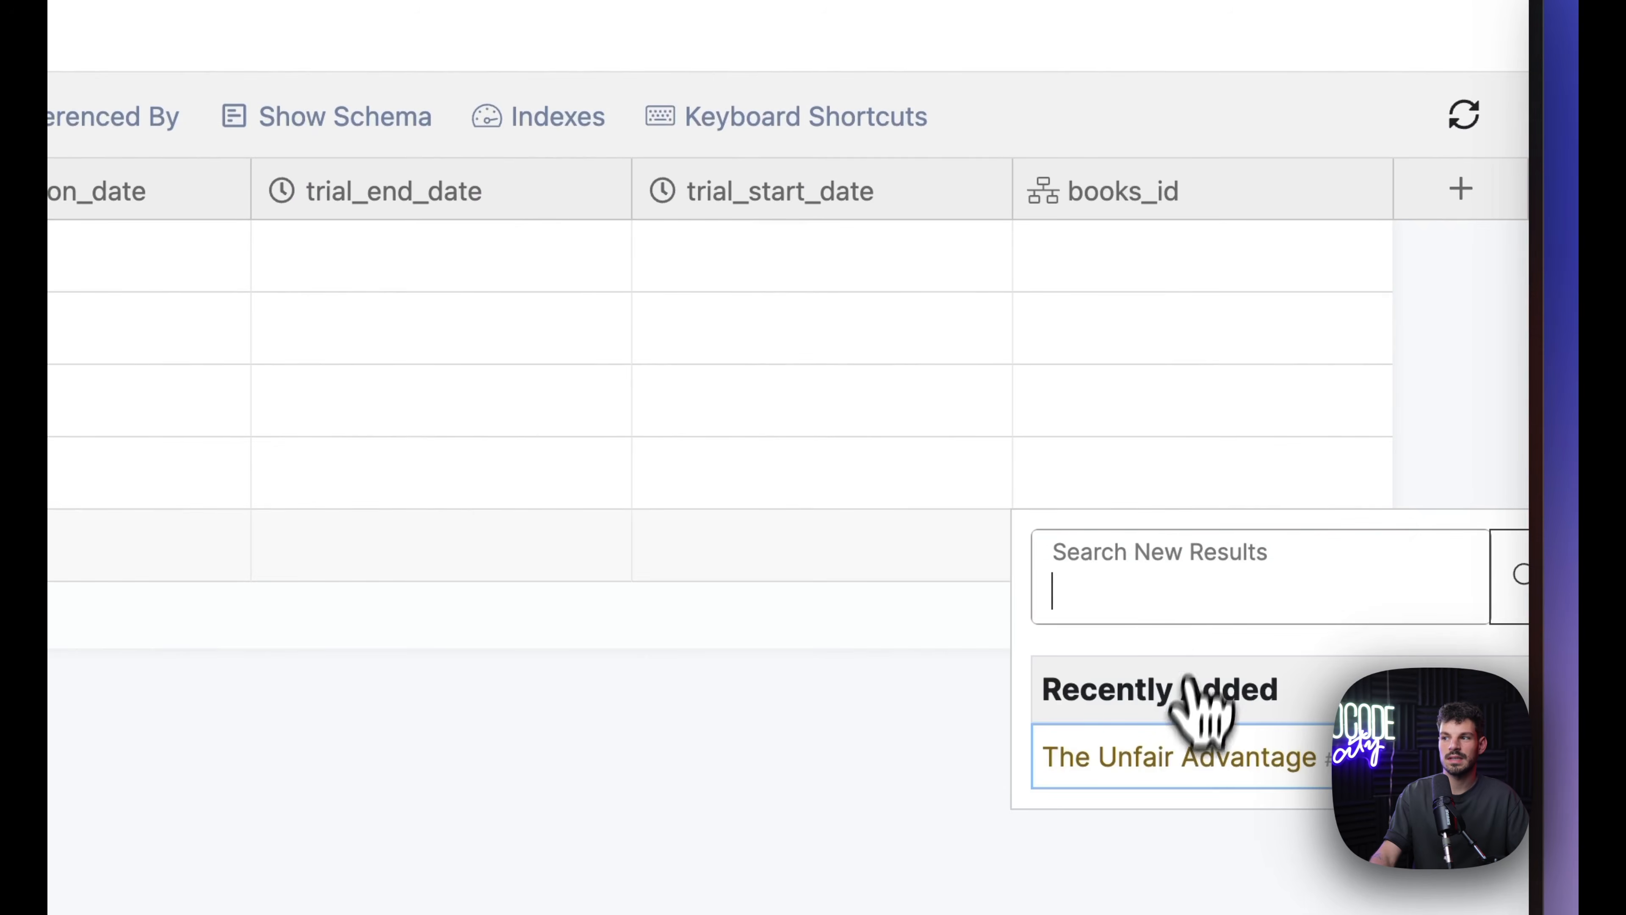
pyautogui.click(1185, 756)
pyautogui.click(1238, 538)
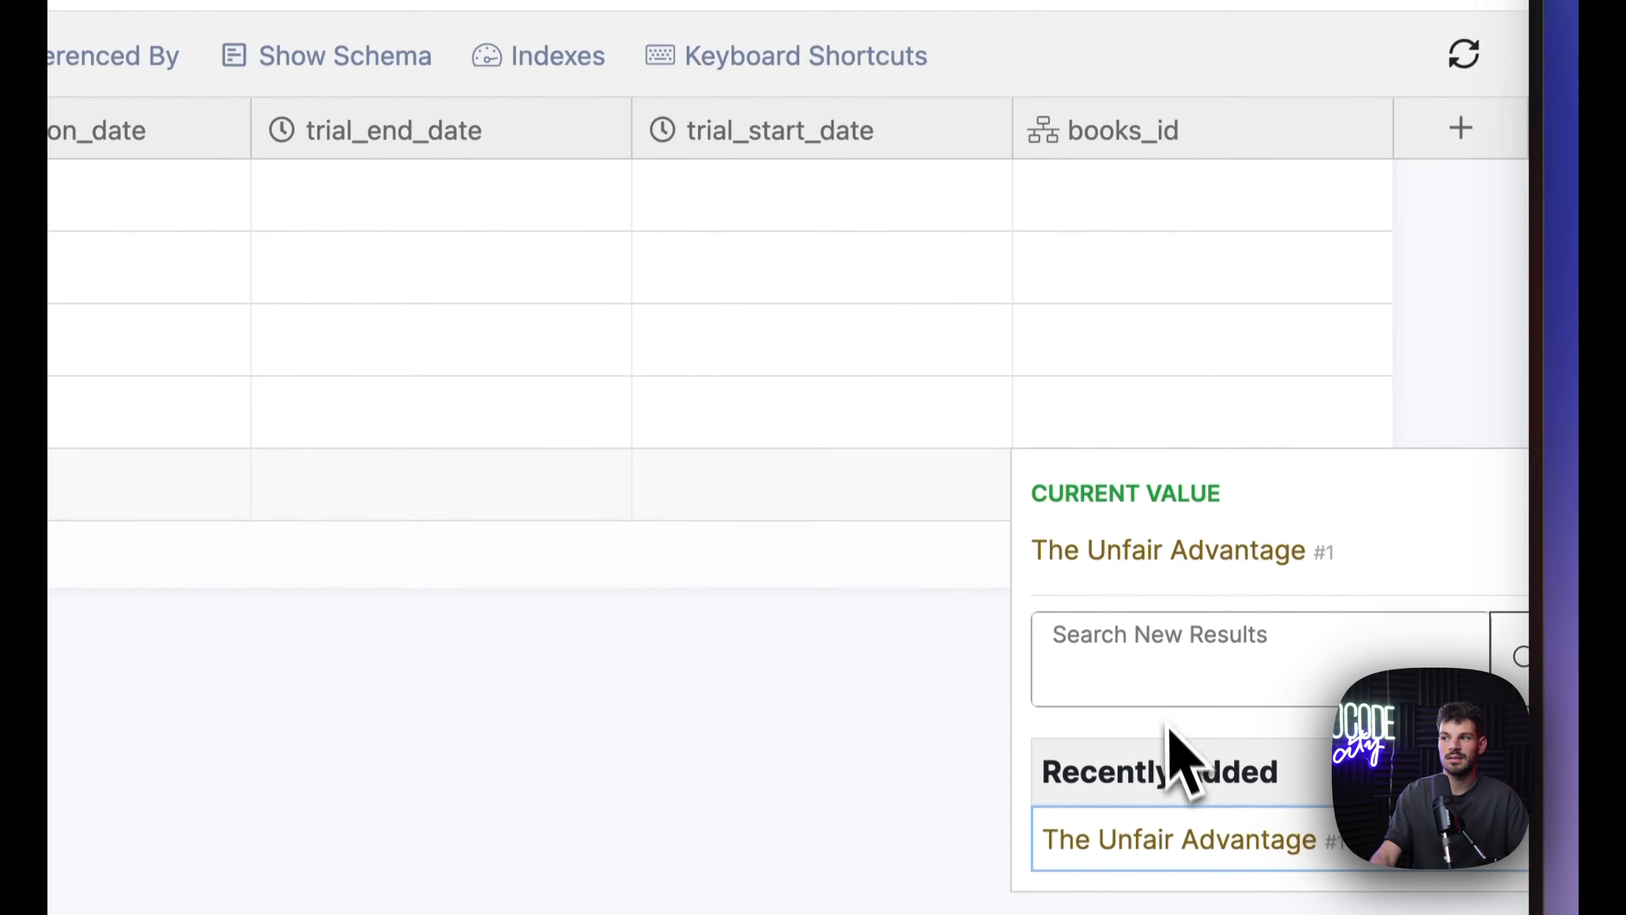
pyautogui.click(952, 689)
# Step: Change the books_id field's structure to list and save it
pyautogui.rightClick(1227, 136)
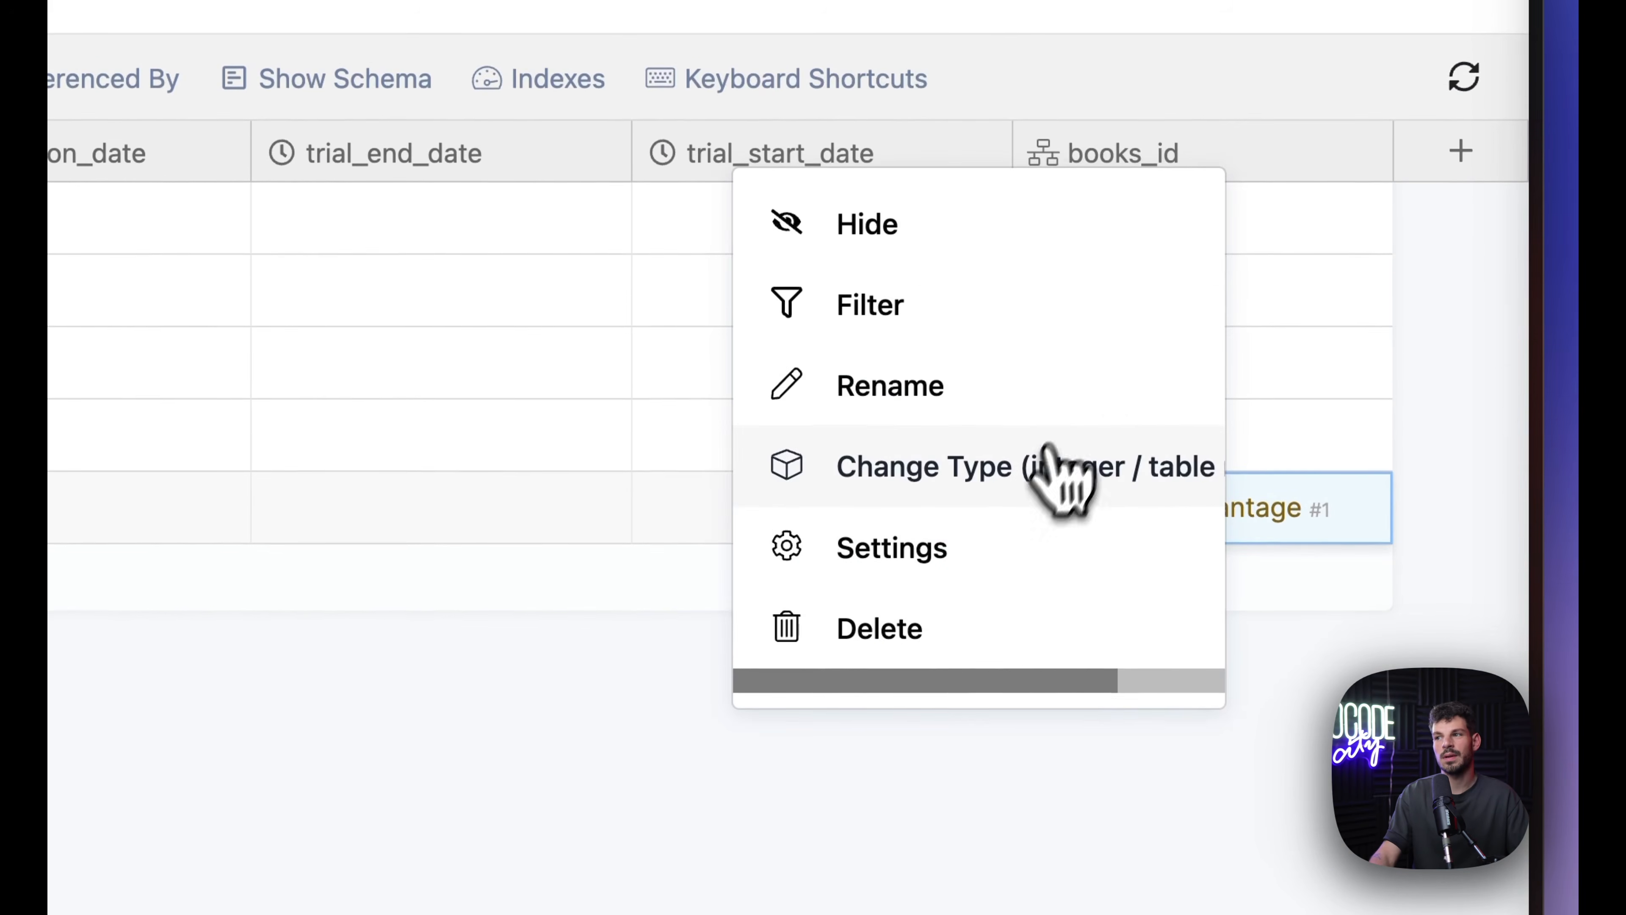
pyautogui.click(1029, 500)
pyautogui.click(926, 563)
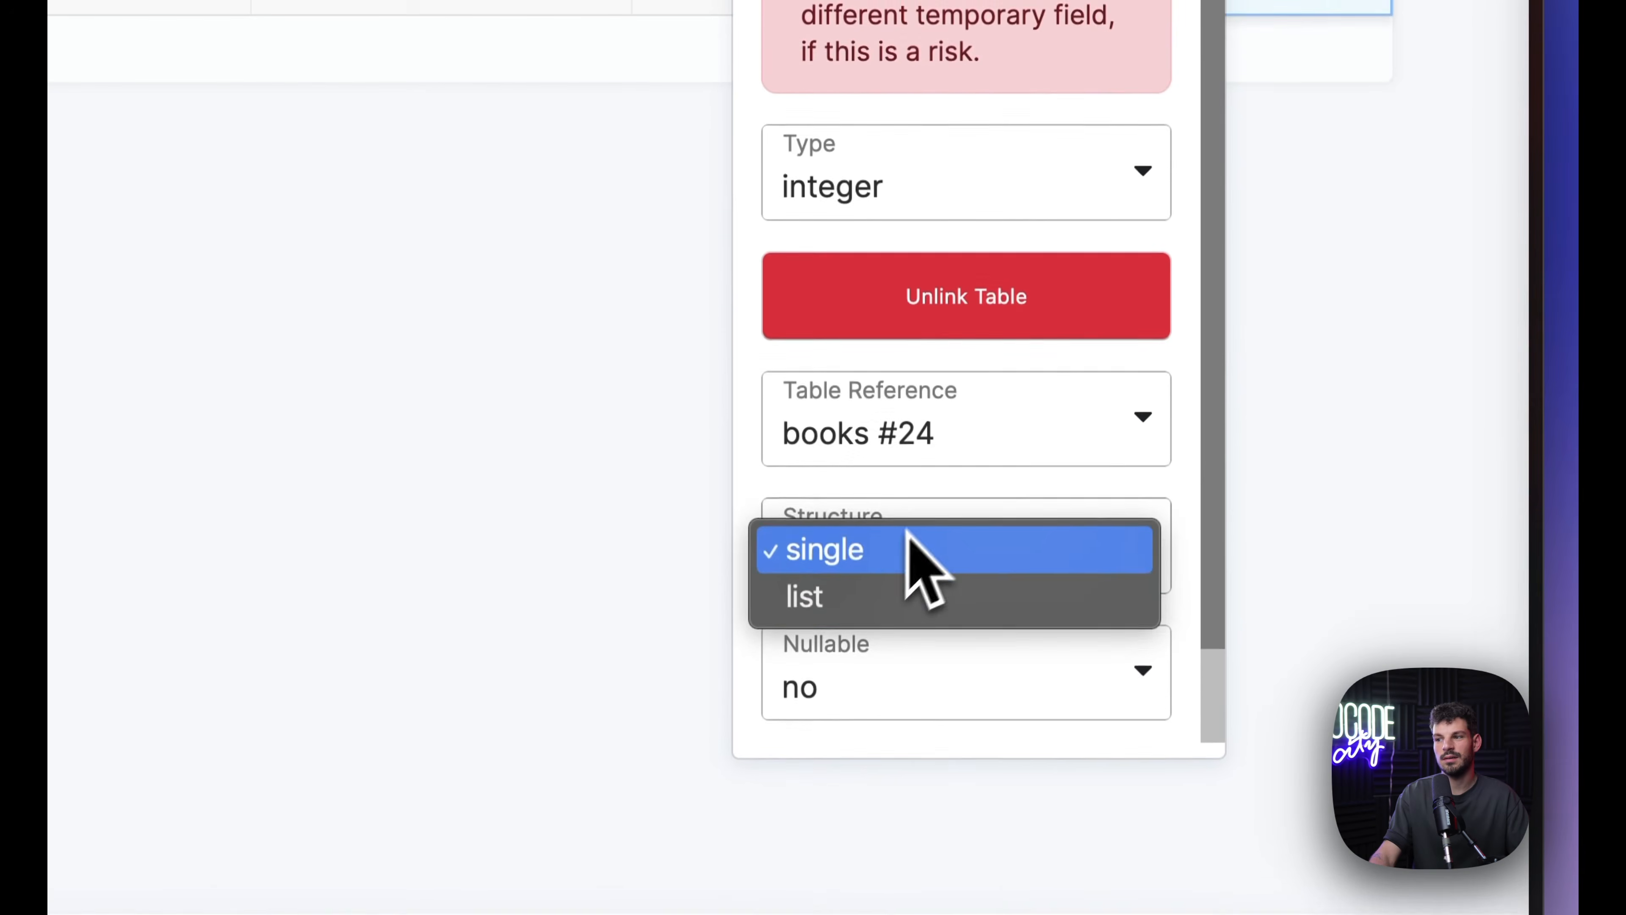
pyautogui.click(852, 596)
pyautogui.click(1081, 693)
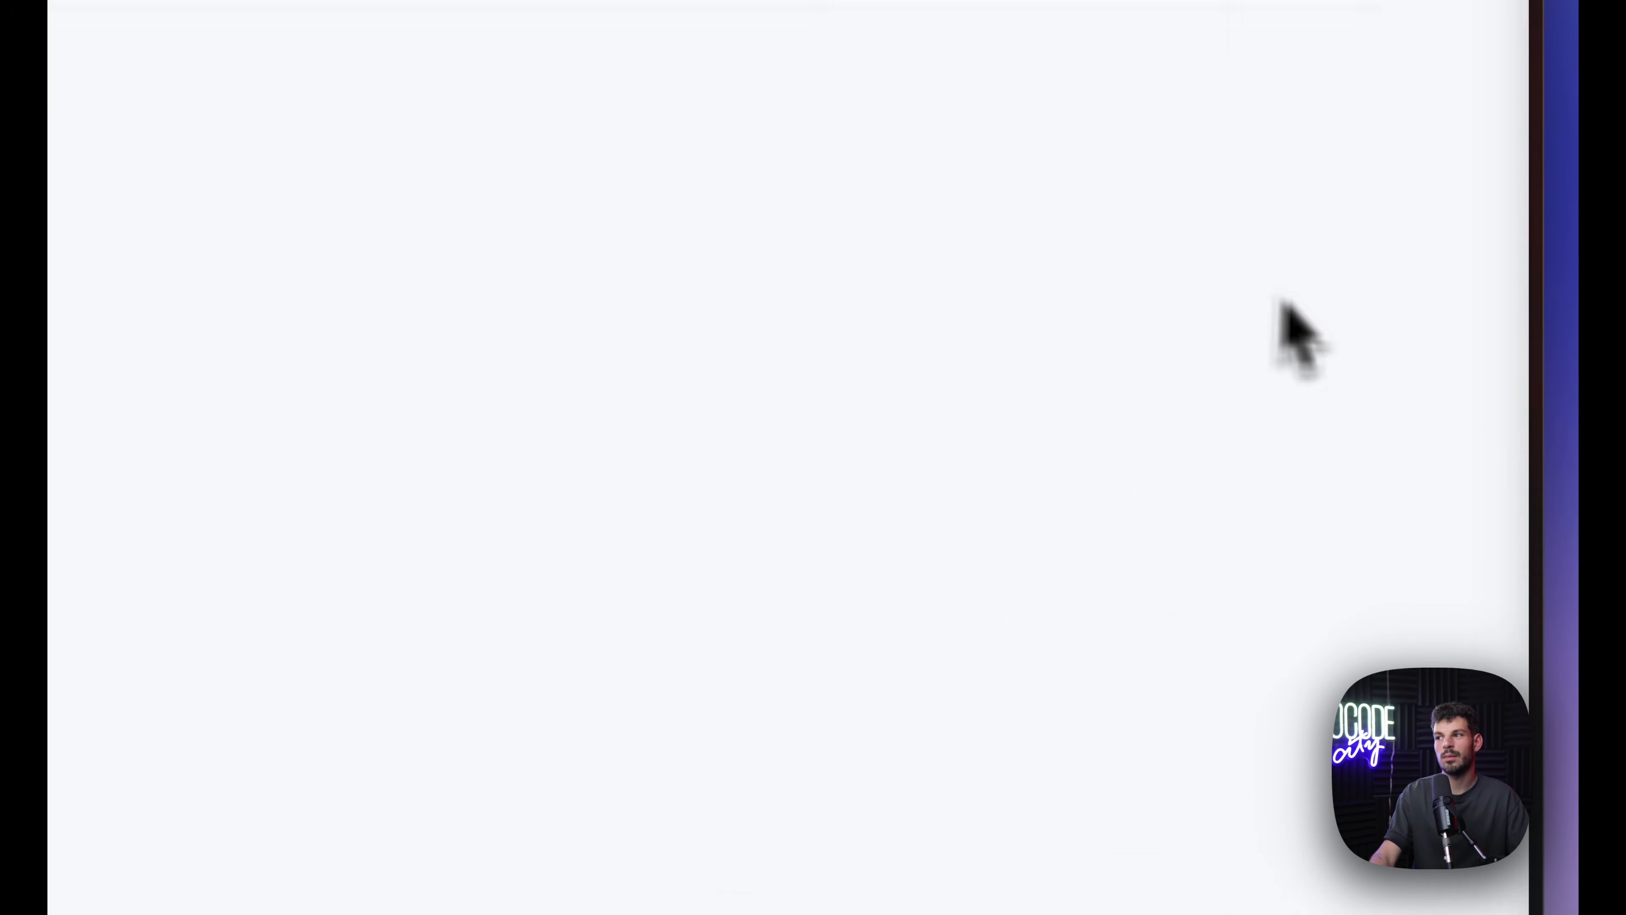
# Step: Add The Unfair Advantage as an entry in the last user's books_id list, then return to the tables overview
pyautogui.click(1210, 448)
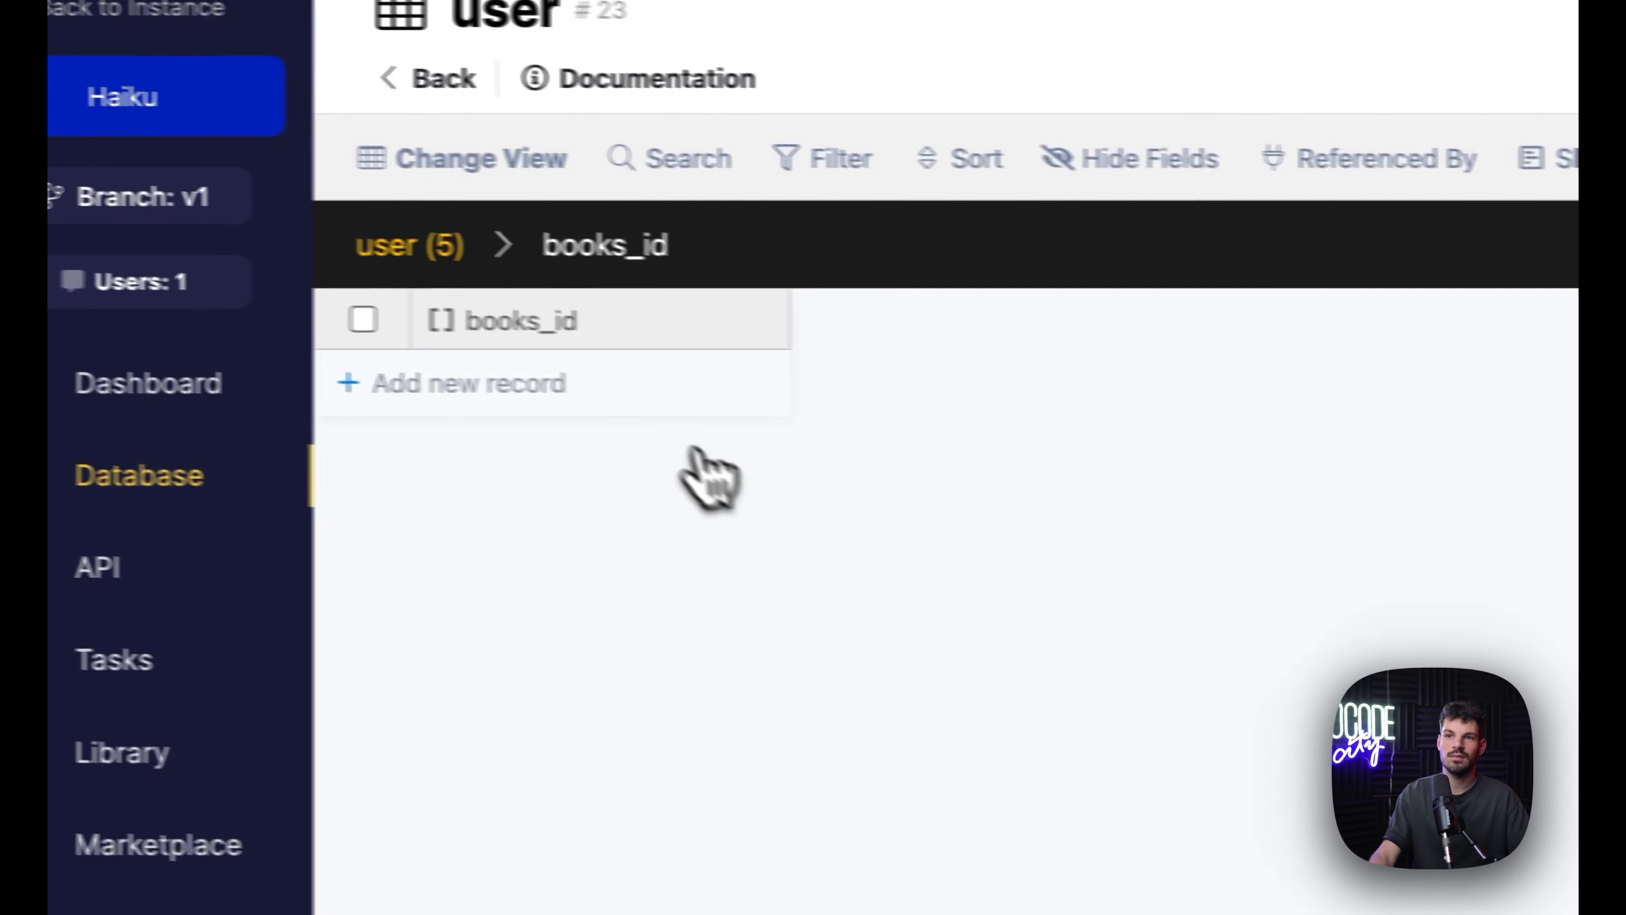
pyautogui.click(686, 404)
pyautogui.doubleClick(721, 407)
pyautogui.click(551, 603)
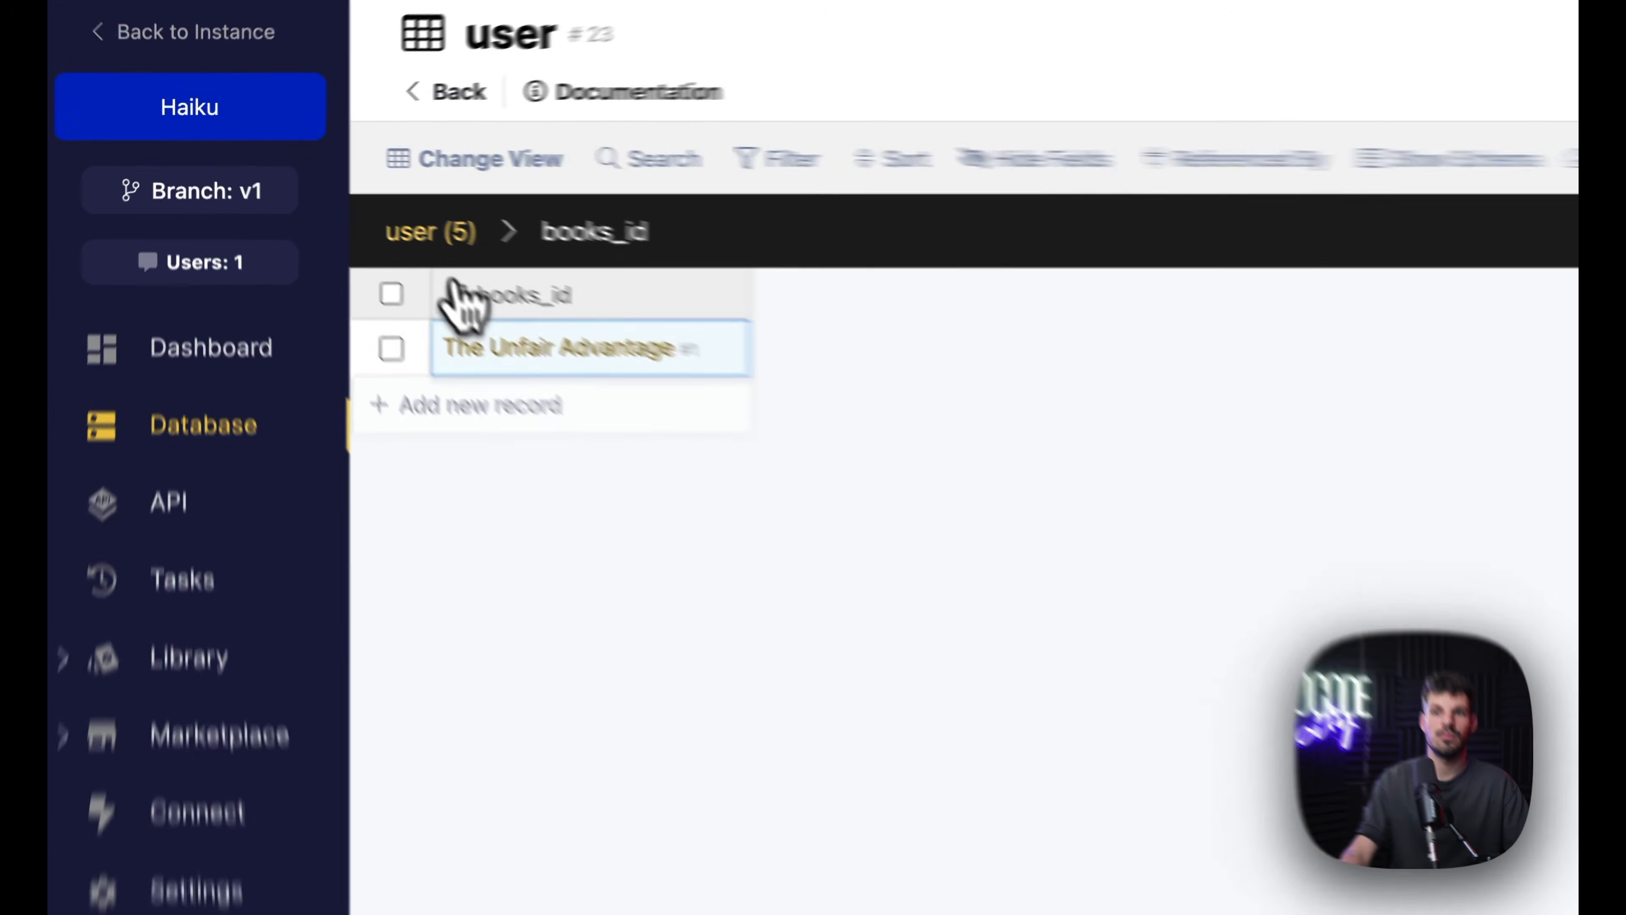
pyautogui.click(473, 250)
pyautogui.hscroll(5, 1107, 280)
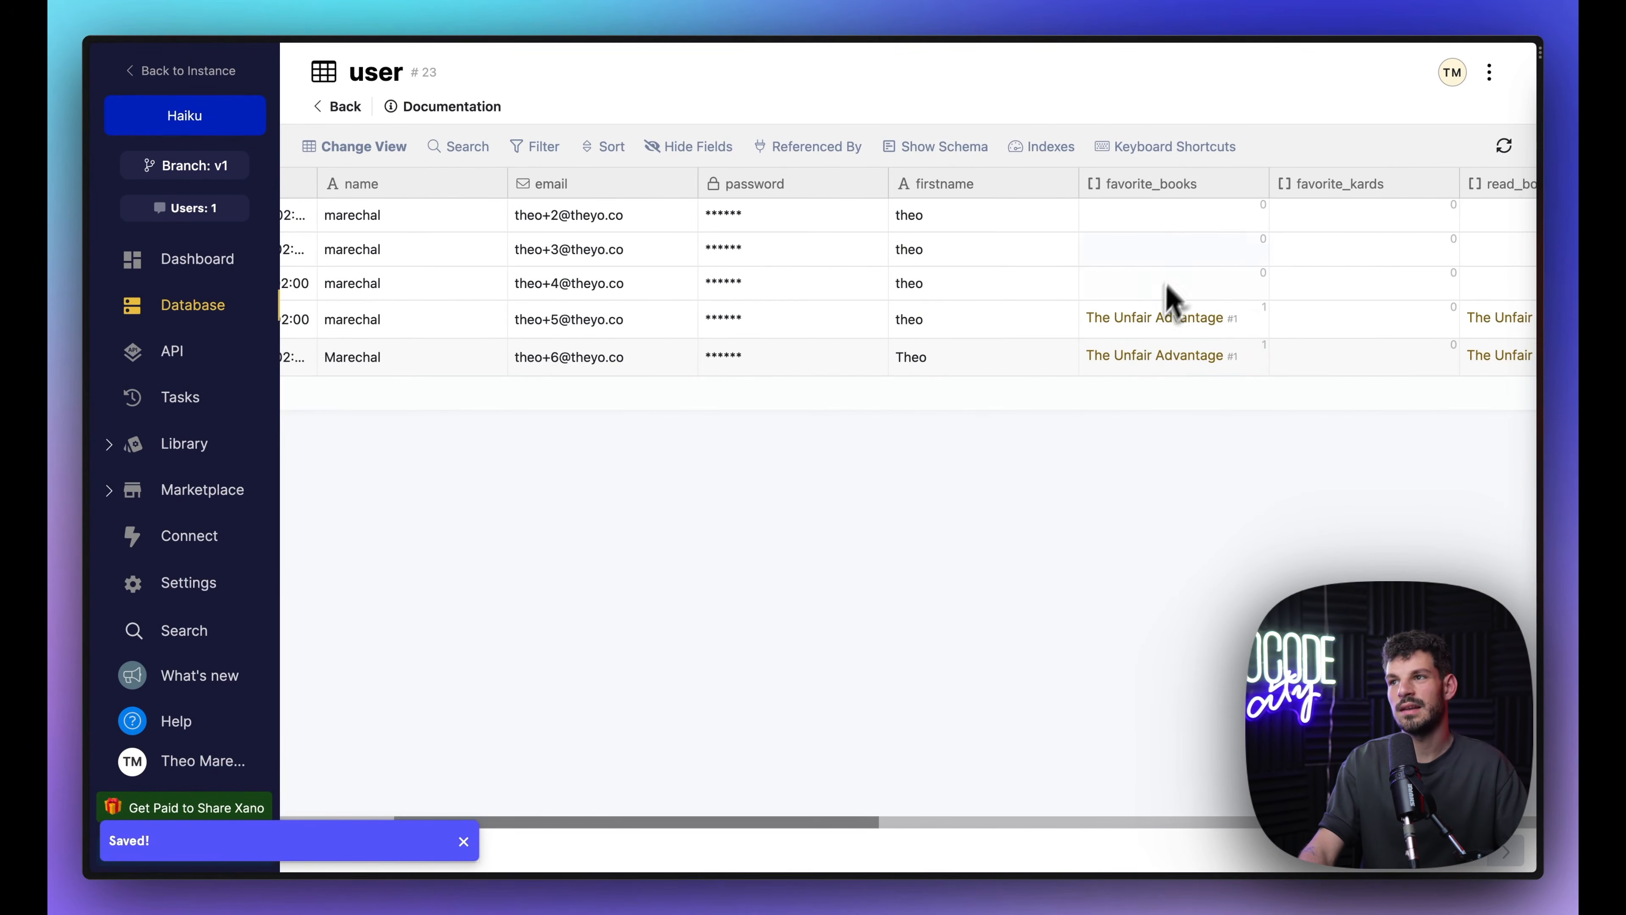
pyautogui.hscroll(5, 1129, 352)
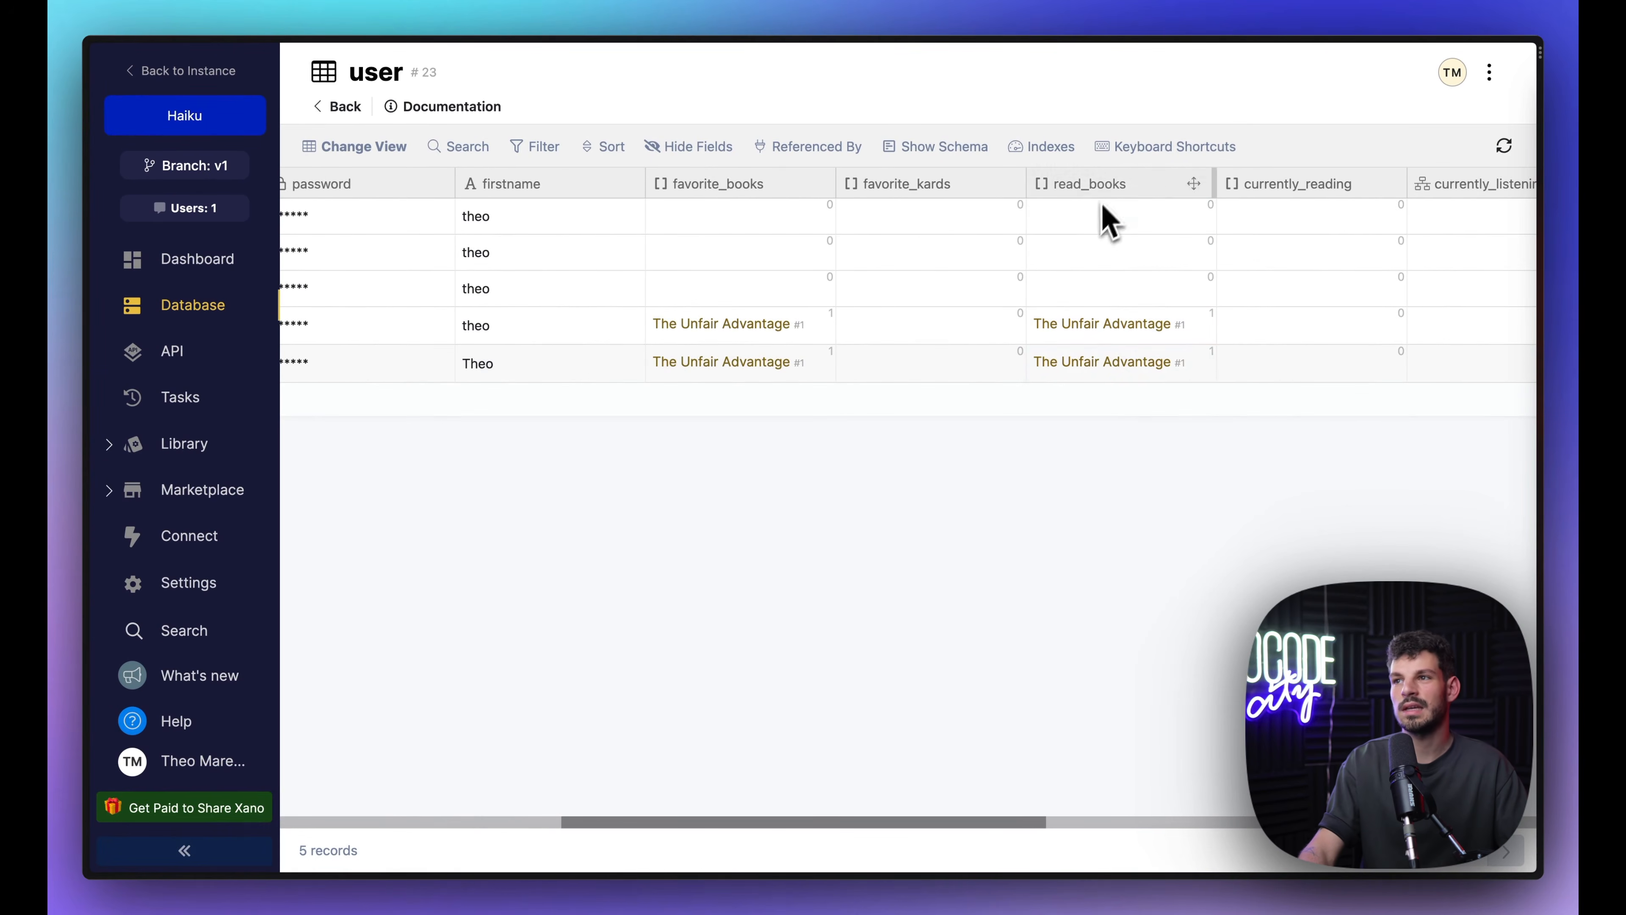
pyautogui.hscroll(5, 1109, 394)
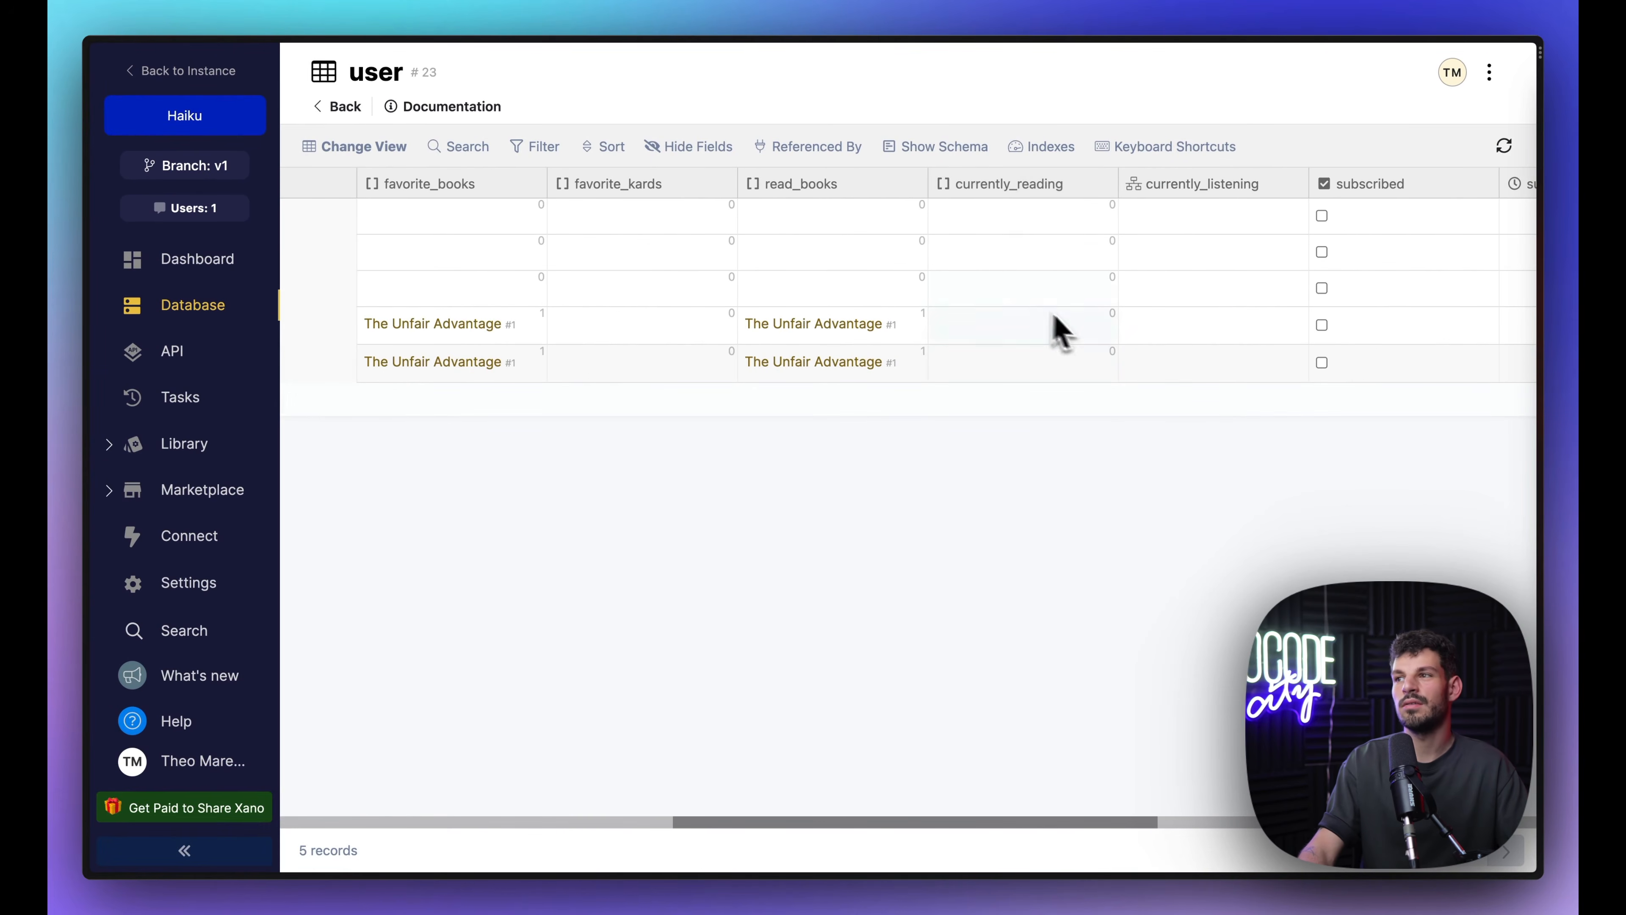
pyautogui.hscroll(10, 1059, 330)
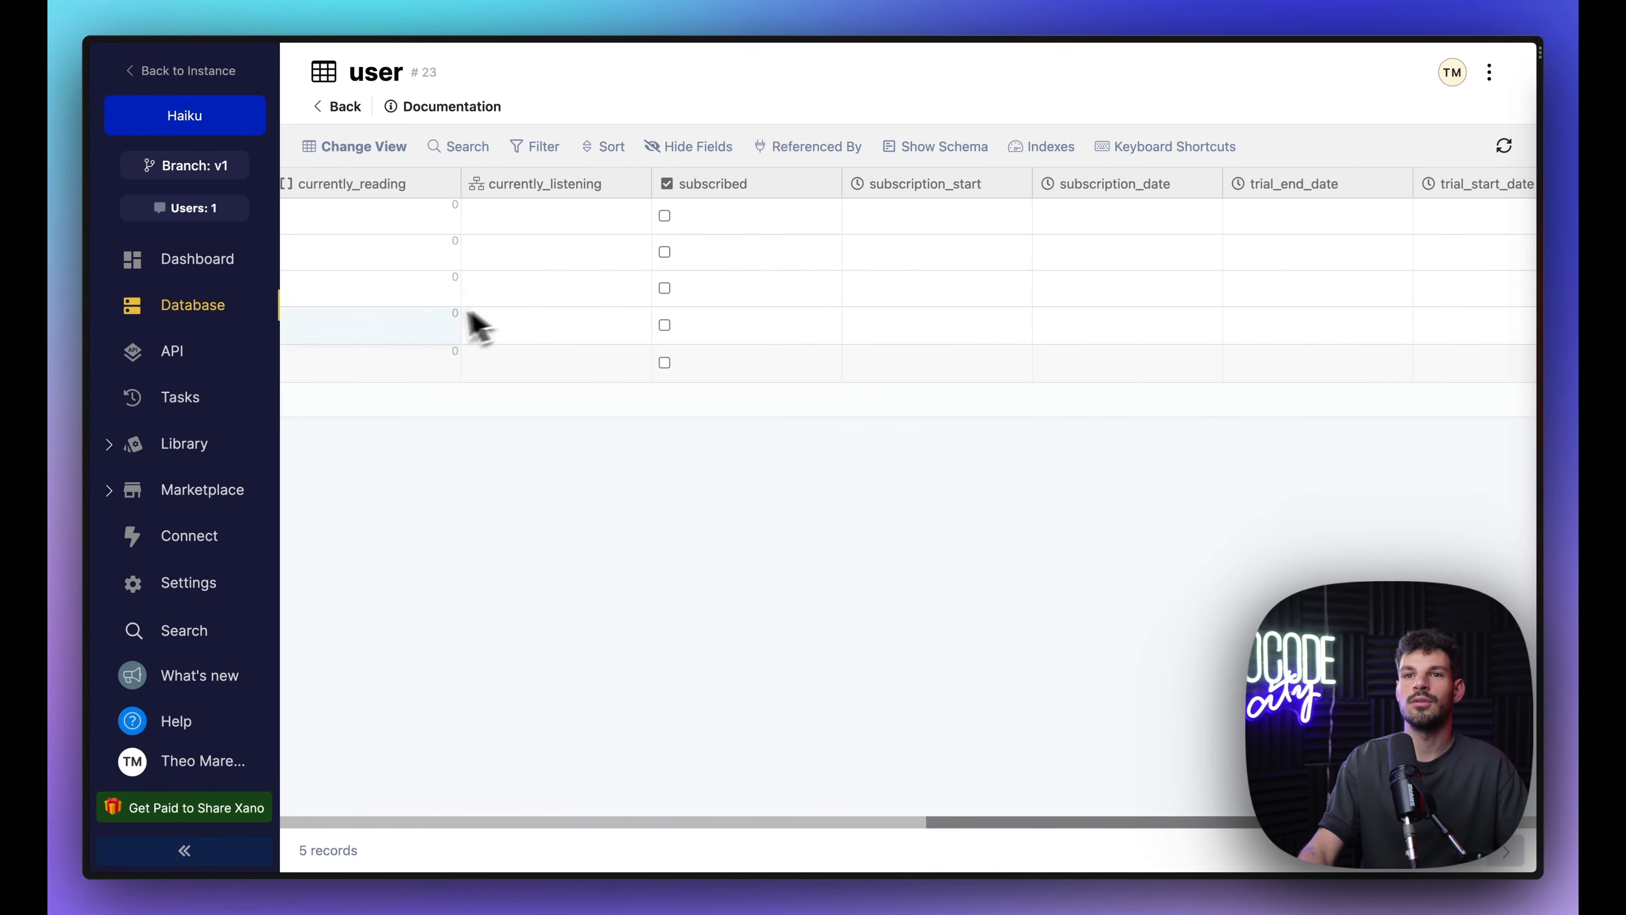
pyautogui.click(207, 319)
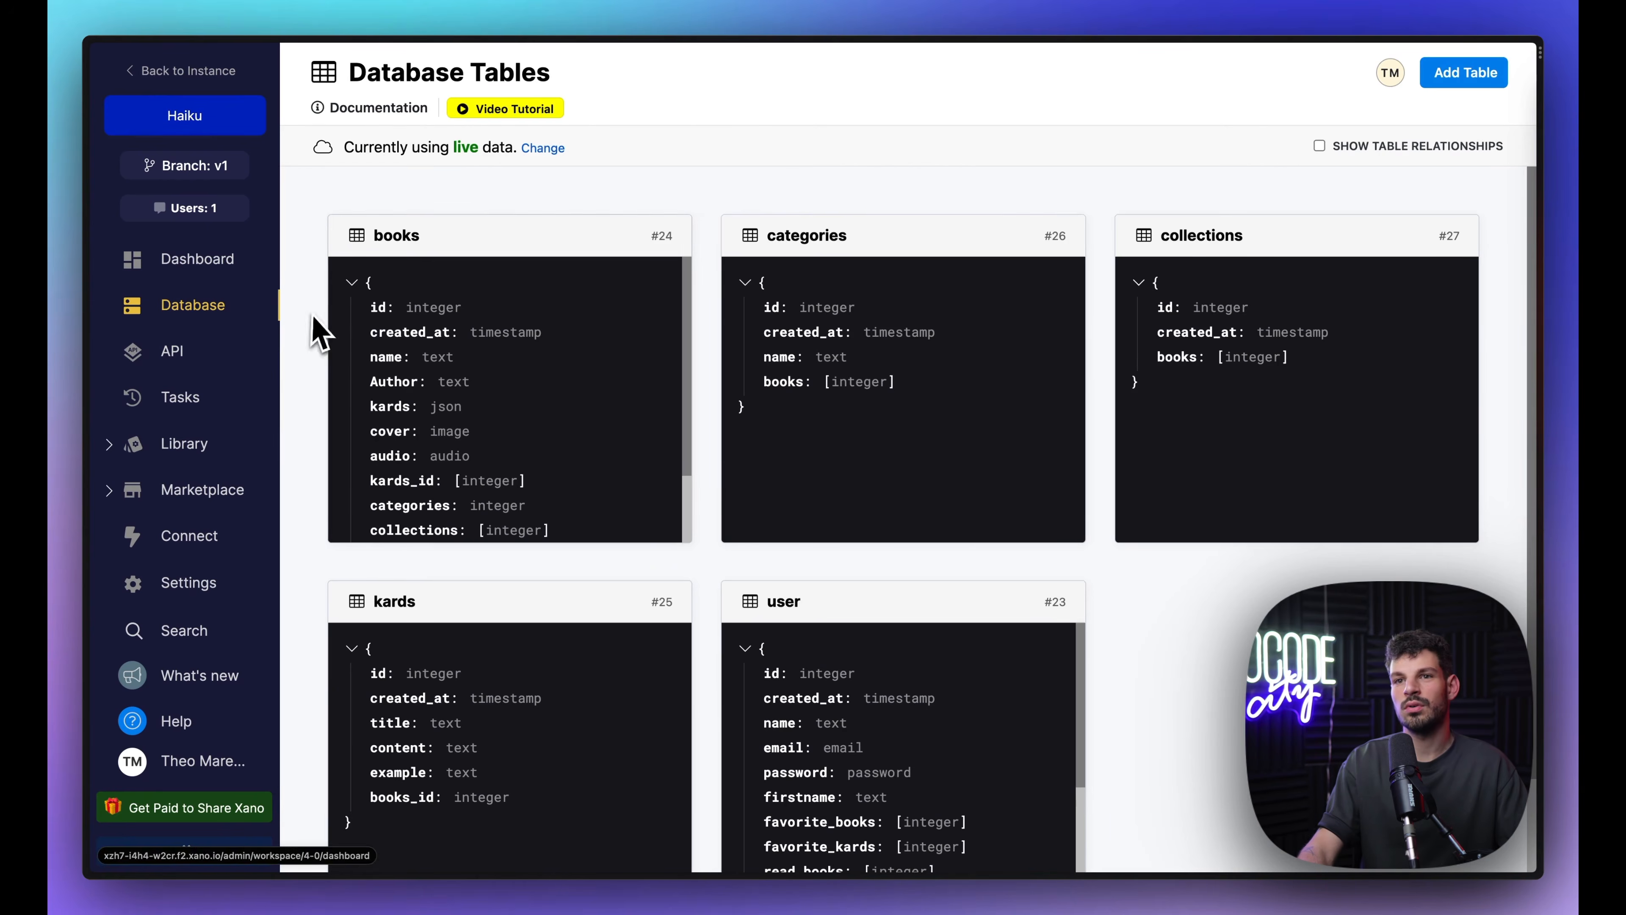
# Step: Open the books table and inspect The Unfair Advantage record's kards JSON, cover and audio columns
pyautogui.click(746, 670)
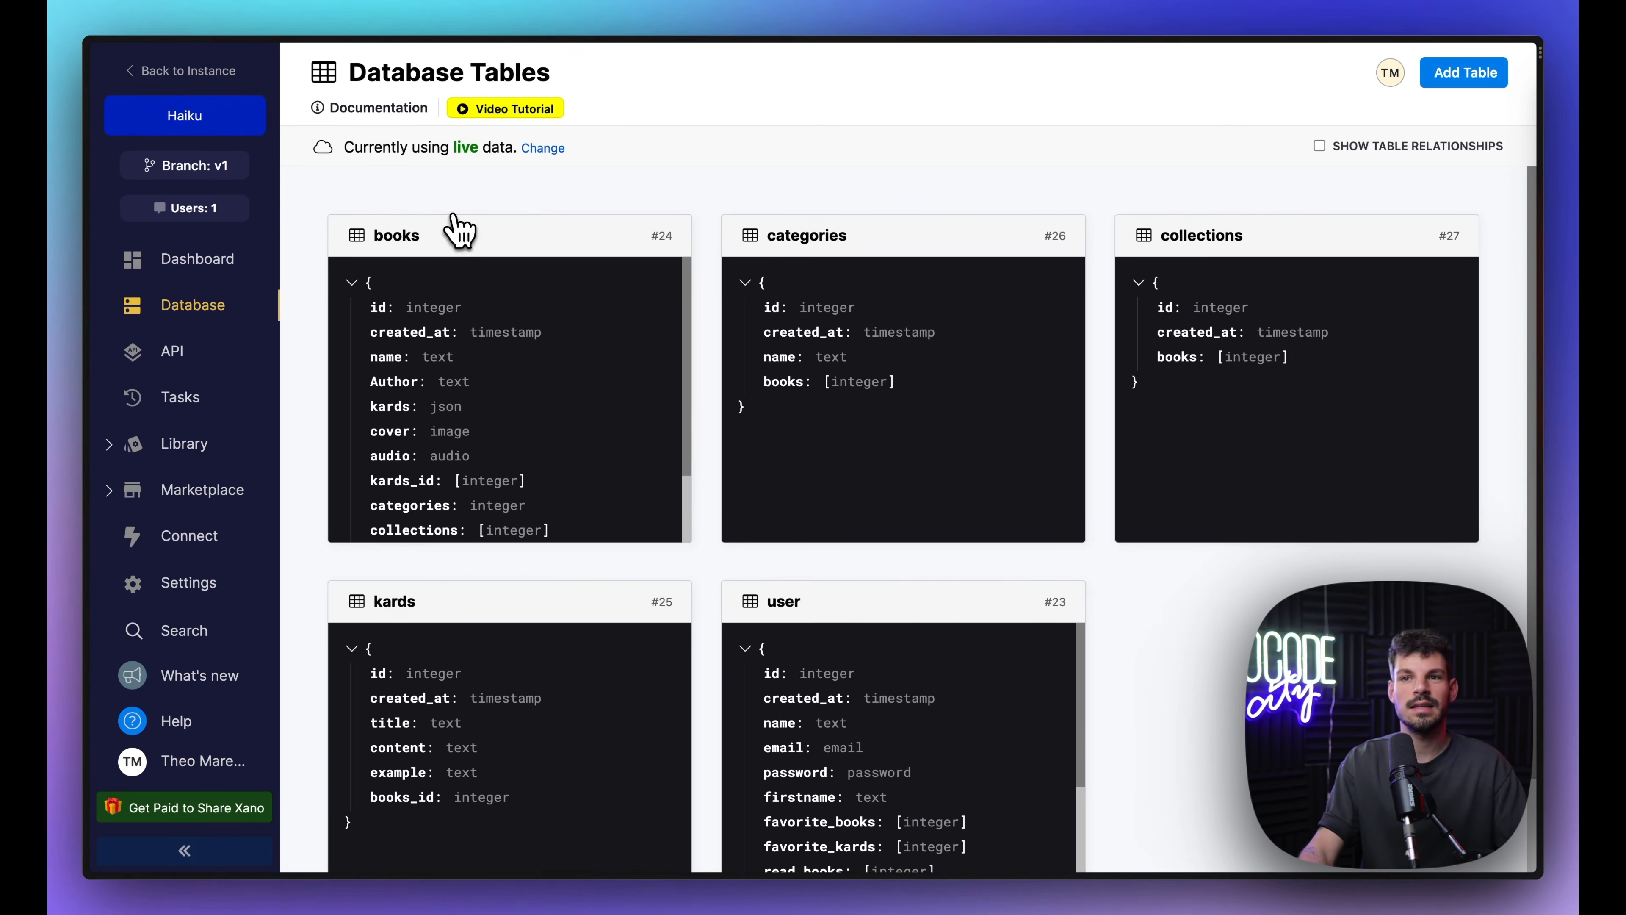
pyautogui.click(443, 238)
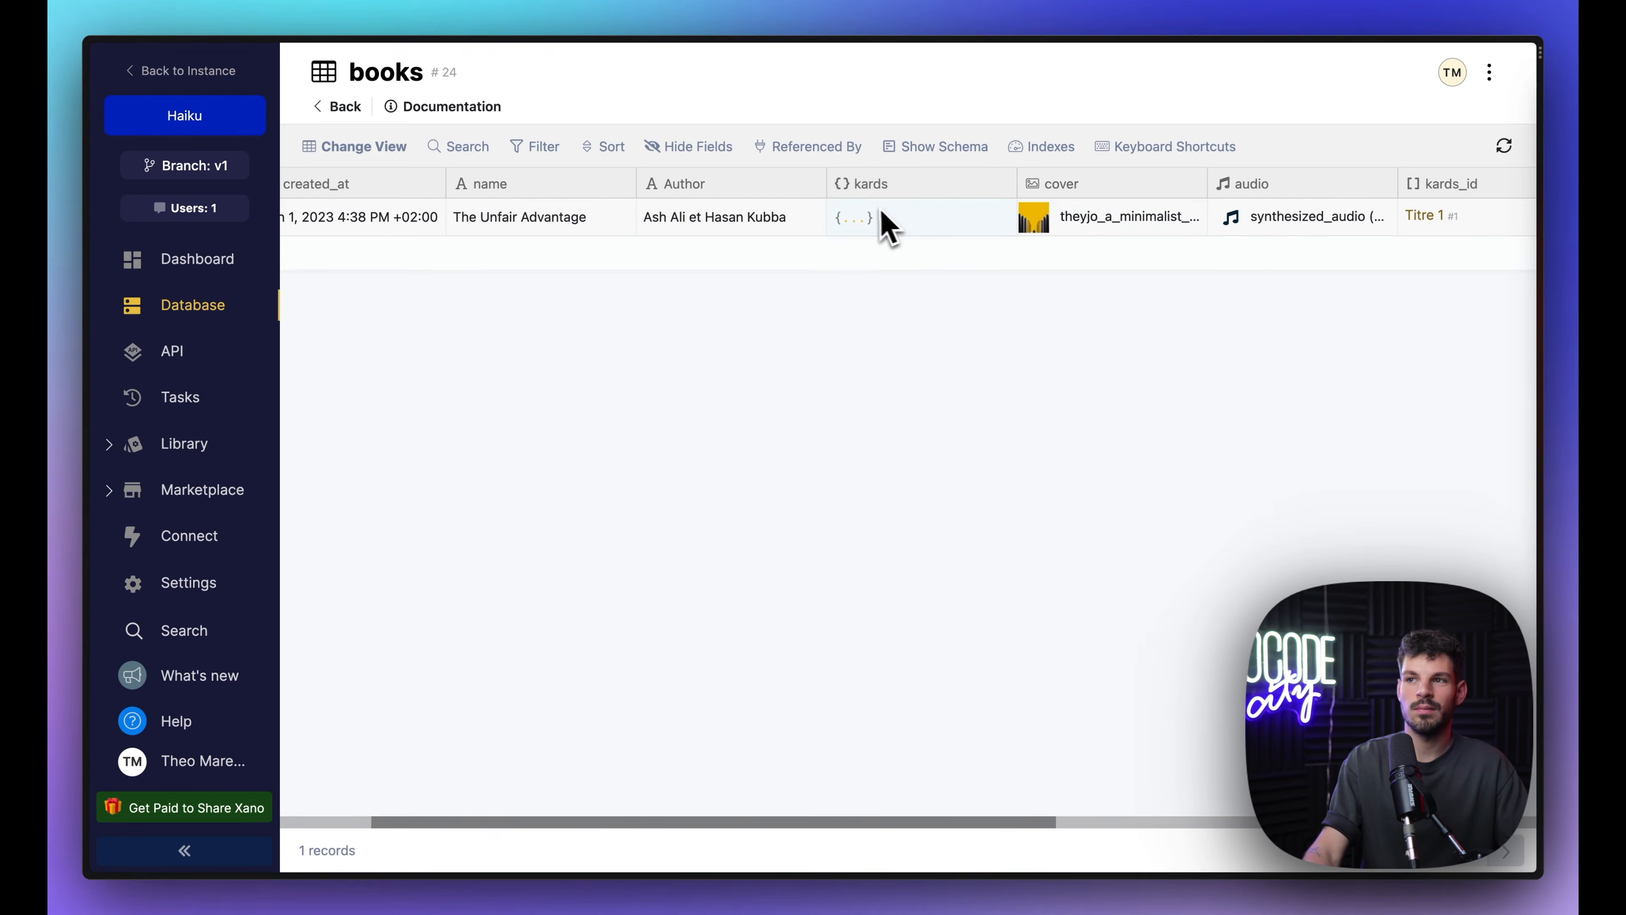
pyautogui.doubleClick(876, 221)
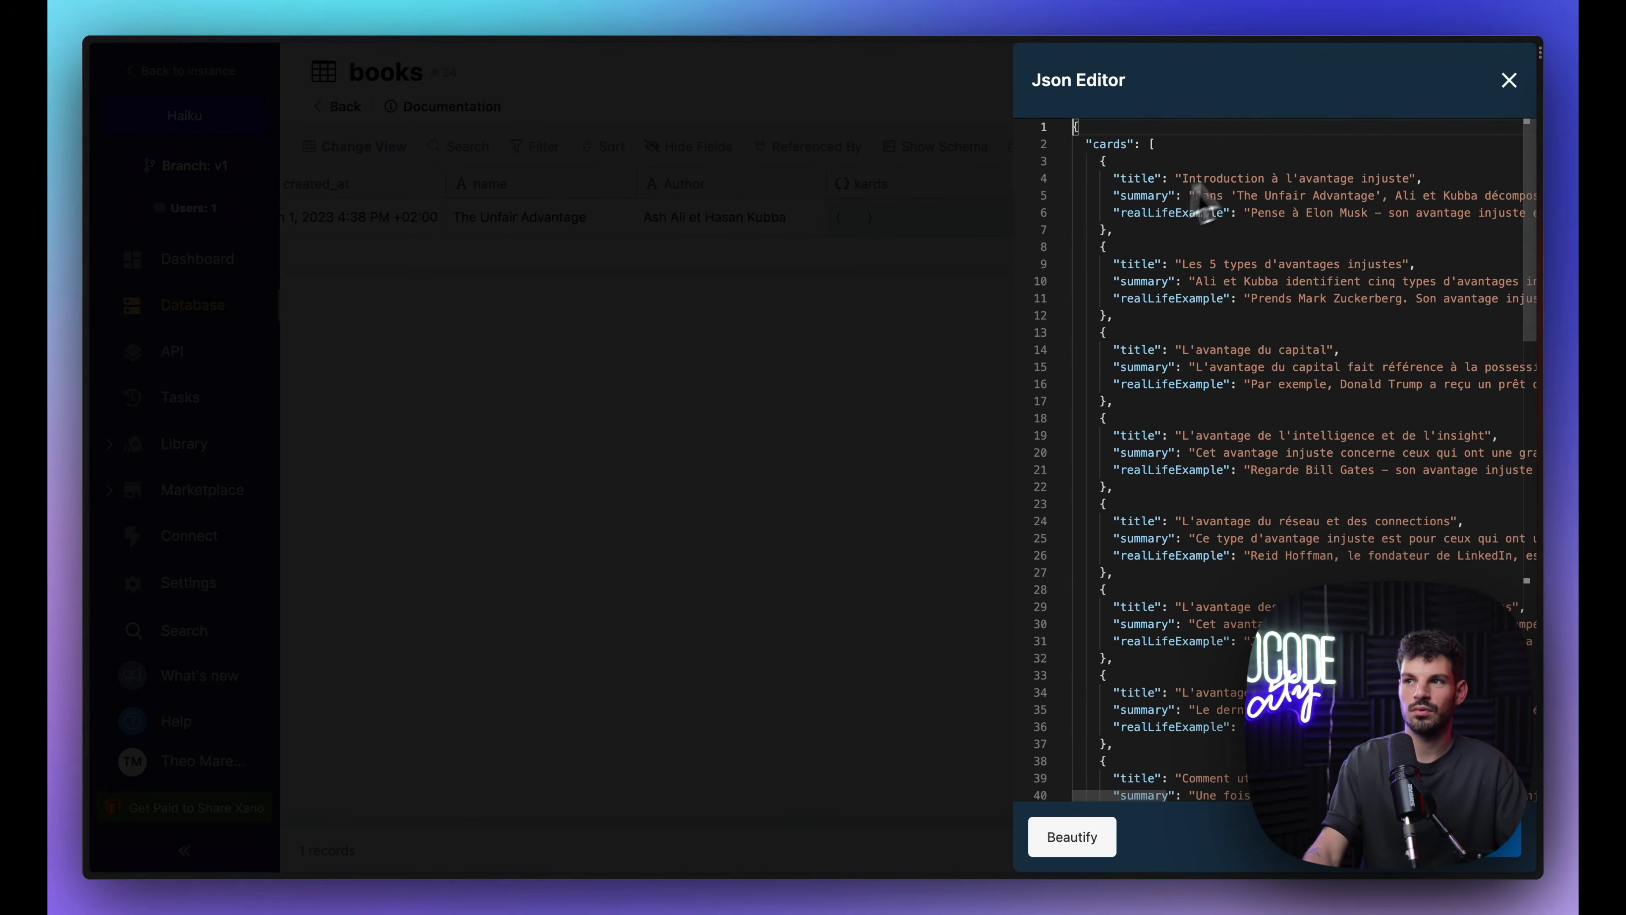
pyautogui.click(947, 297)
pyautogui.hscroll(8, 947, 298)
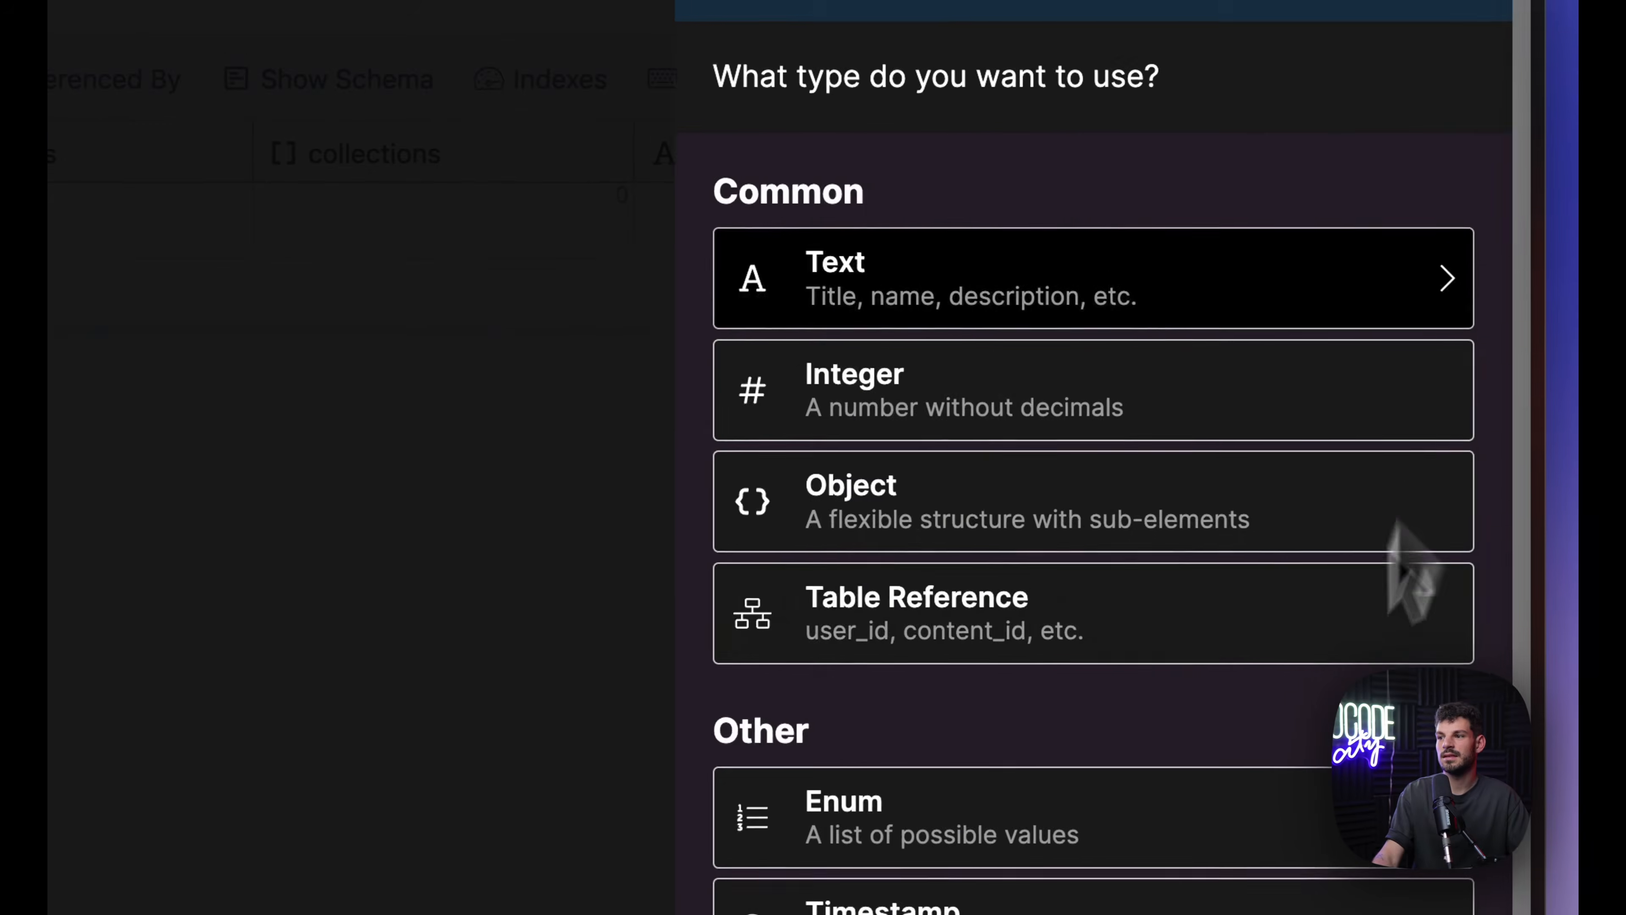
pyautogui.scroll(-10, 936, 618)
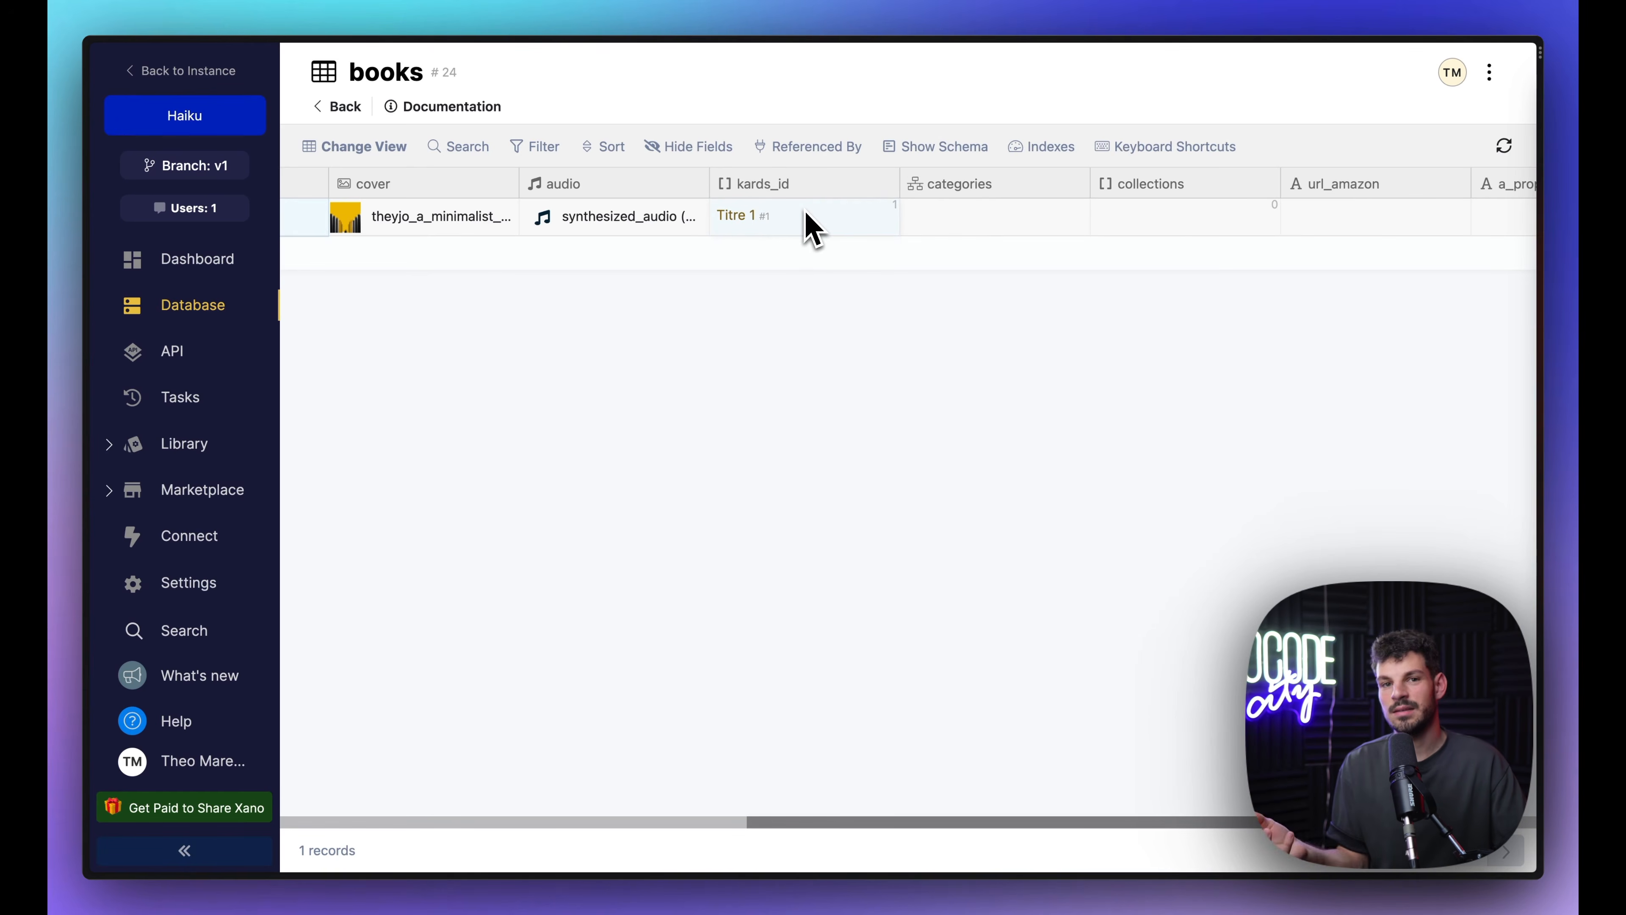
pyautogui.hscroll(-5, 576, 218)
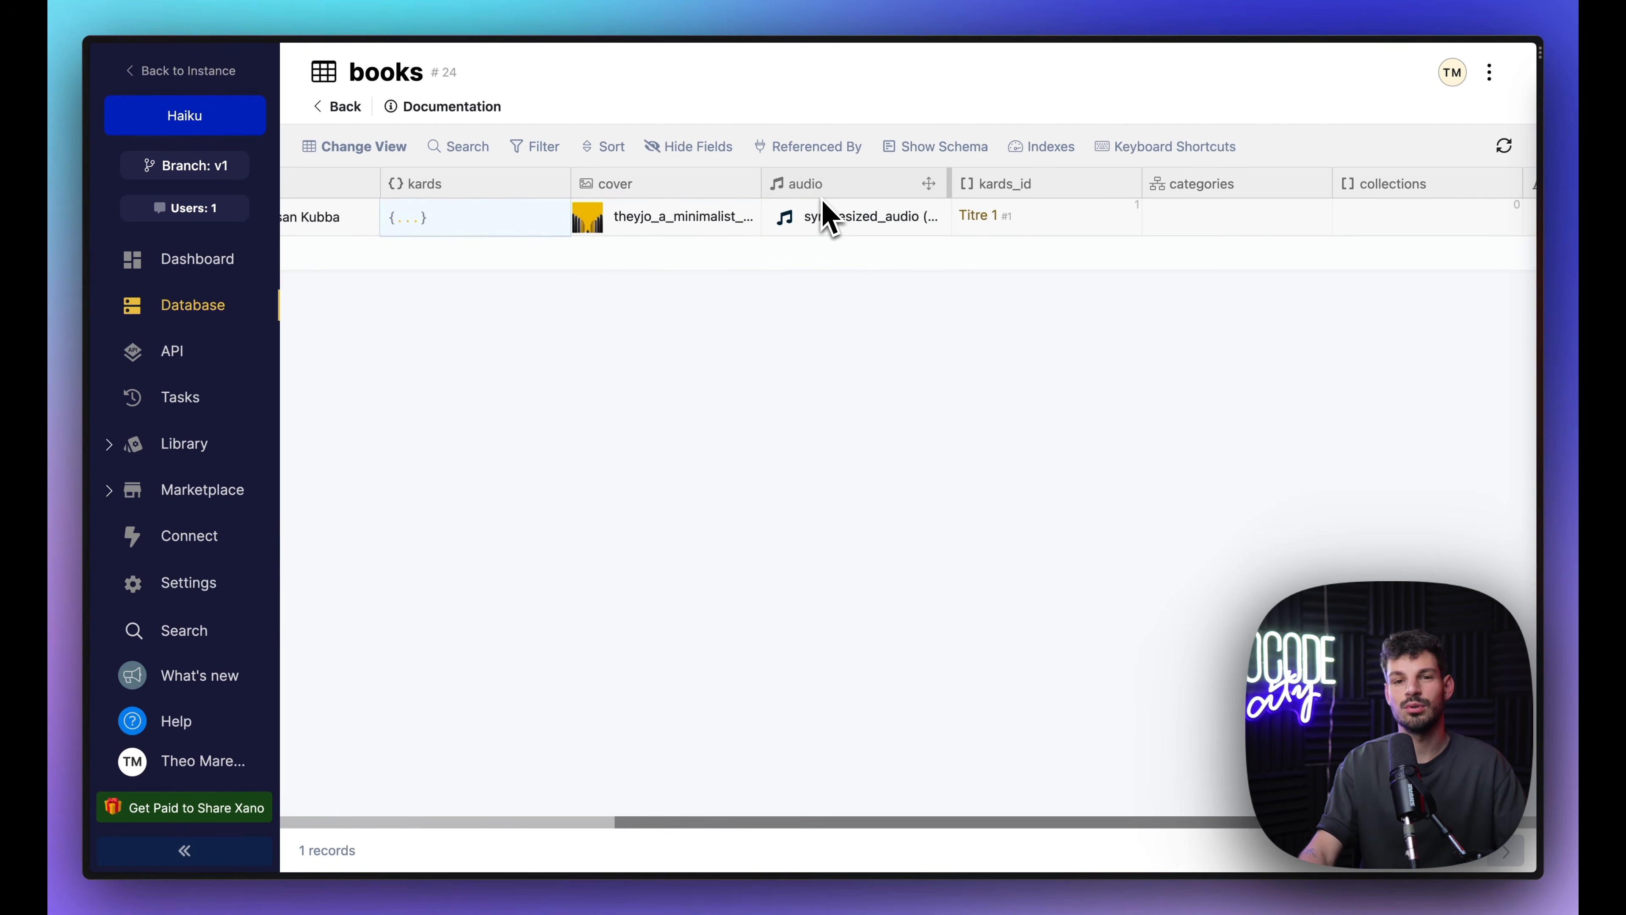
pyautogui.hscroll(-10, 826, 218)
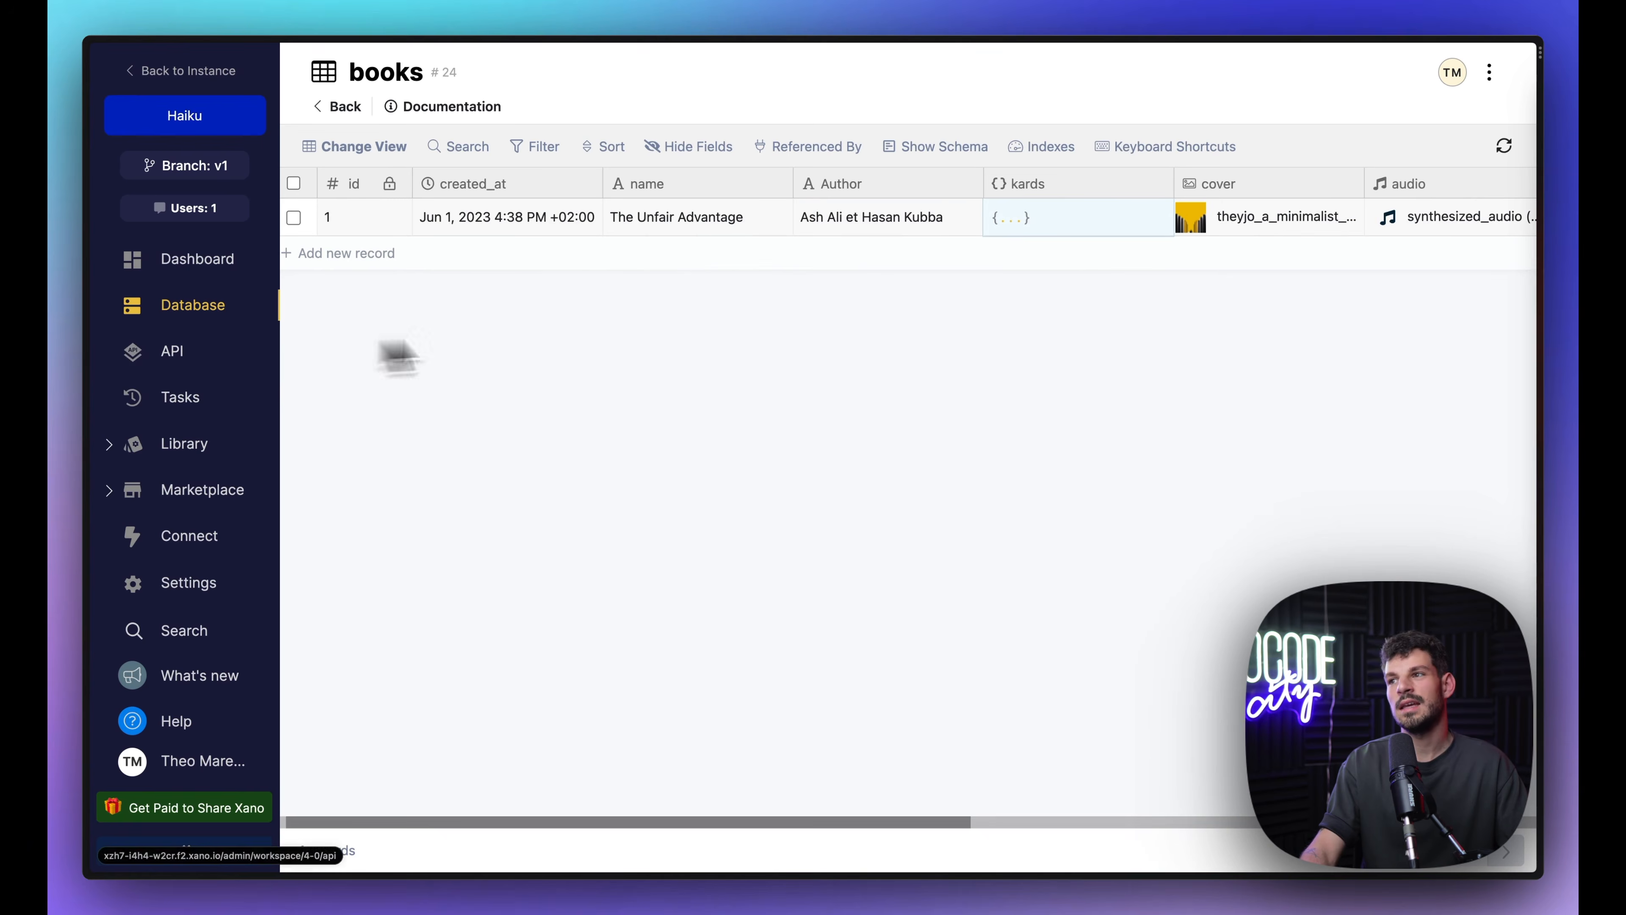
# Step: Open the Default API group and scroll through its AUTH and BOOKS endpoints
pyautogui.click(174, 359)
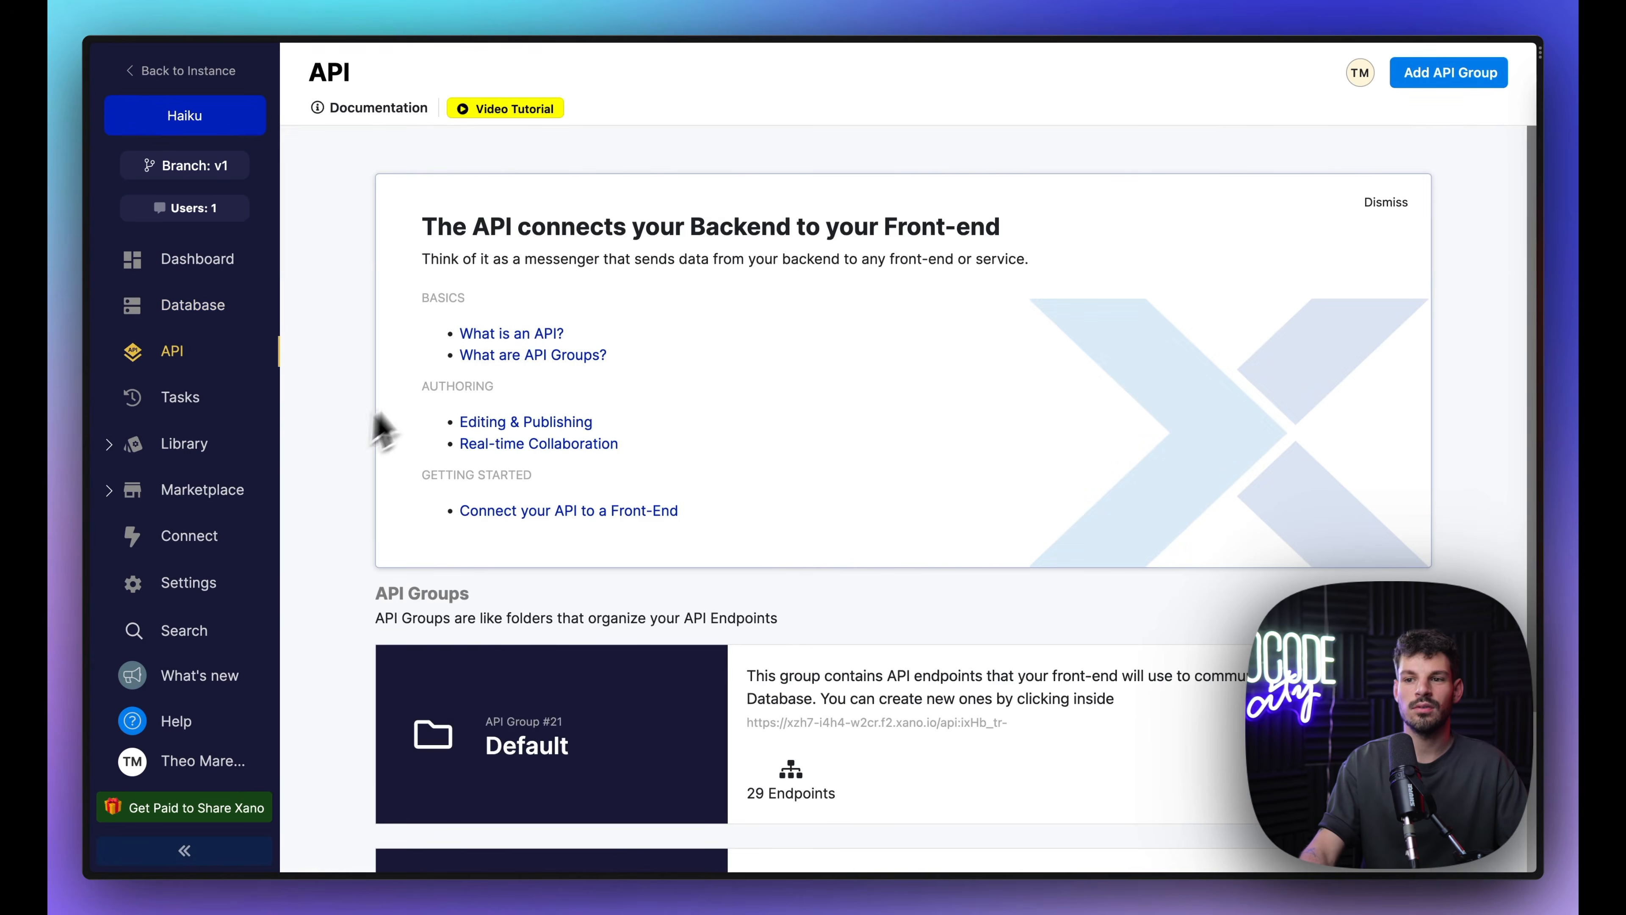
pyautogui.scroll(-3, 591, 479)
pyautogui.click(663, 554)
pyautogui.scroll(-5, 666, 563)
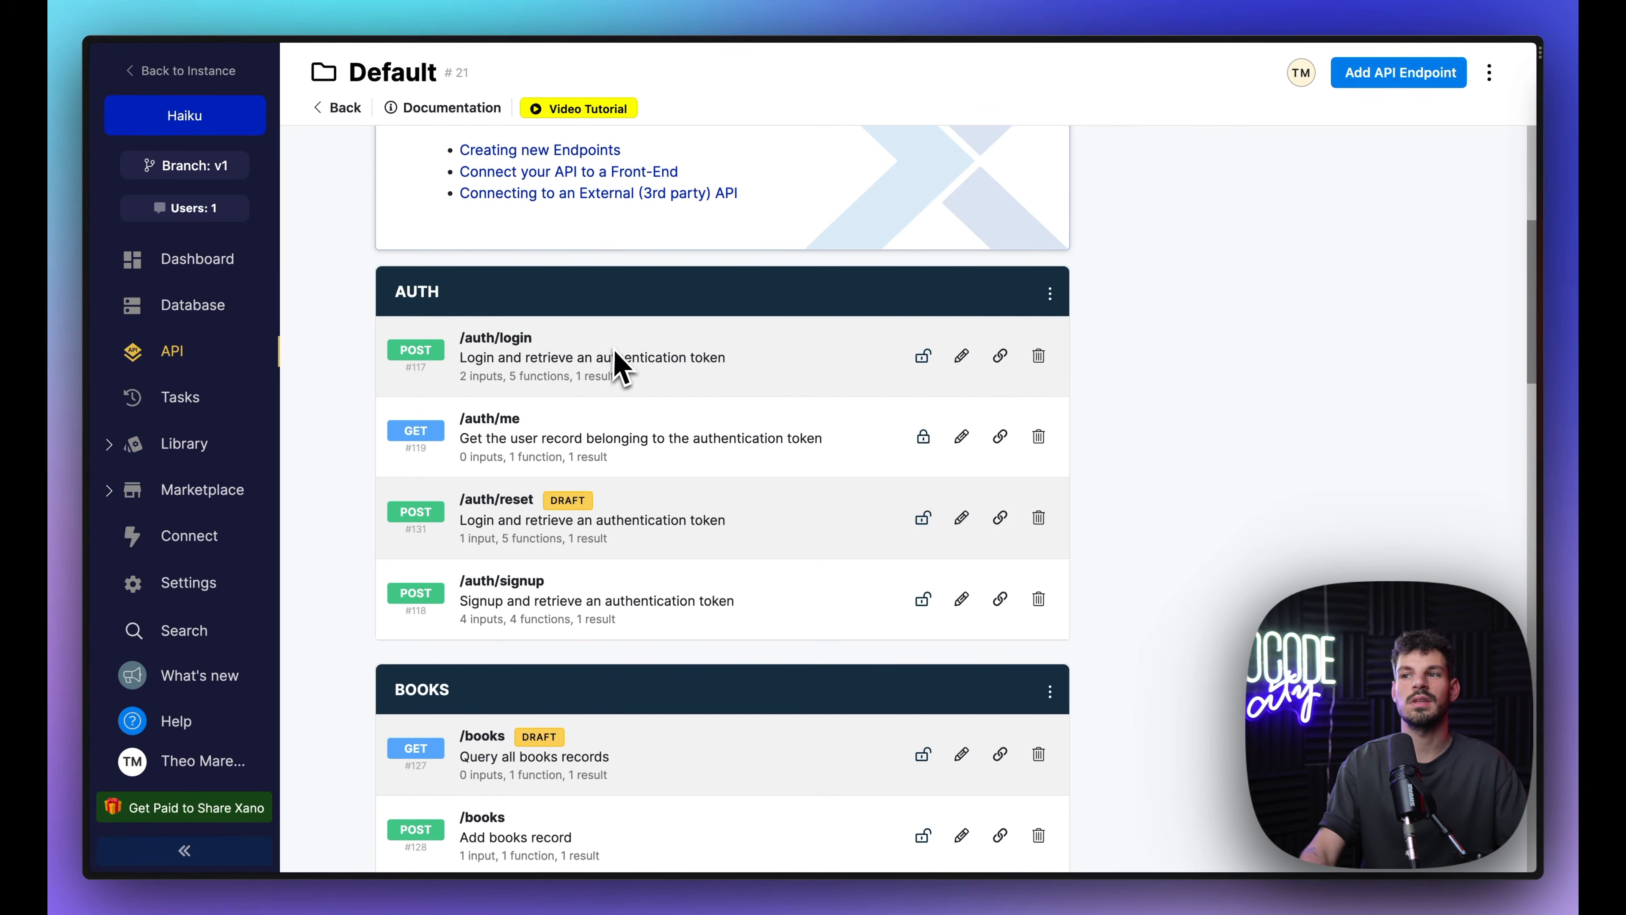
pyautogui.scroll(-5, 618, 365)
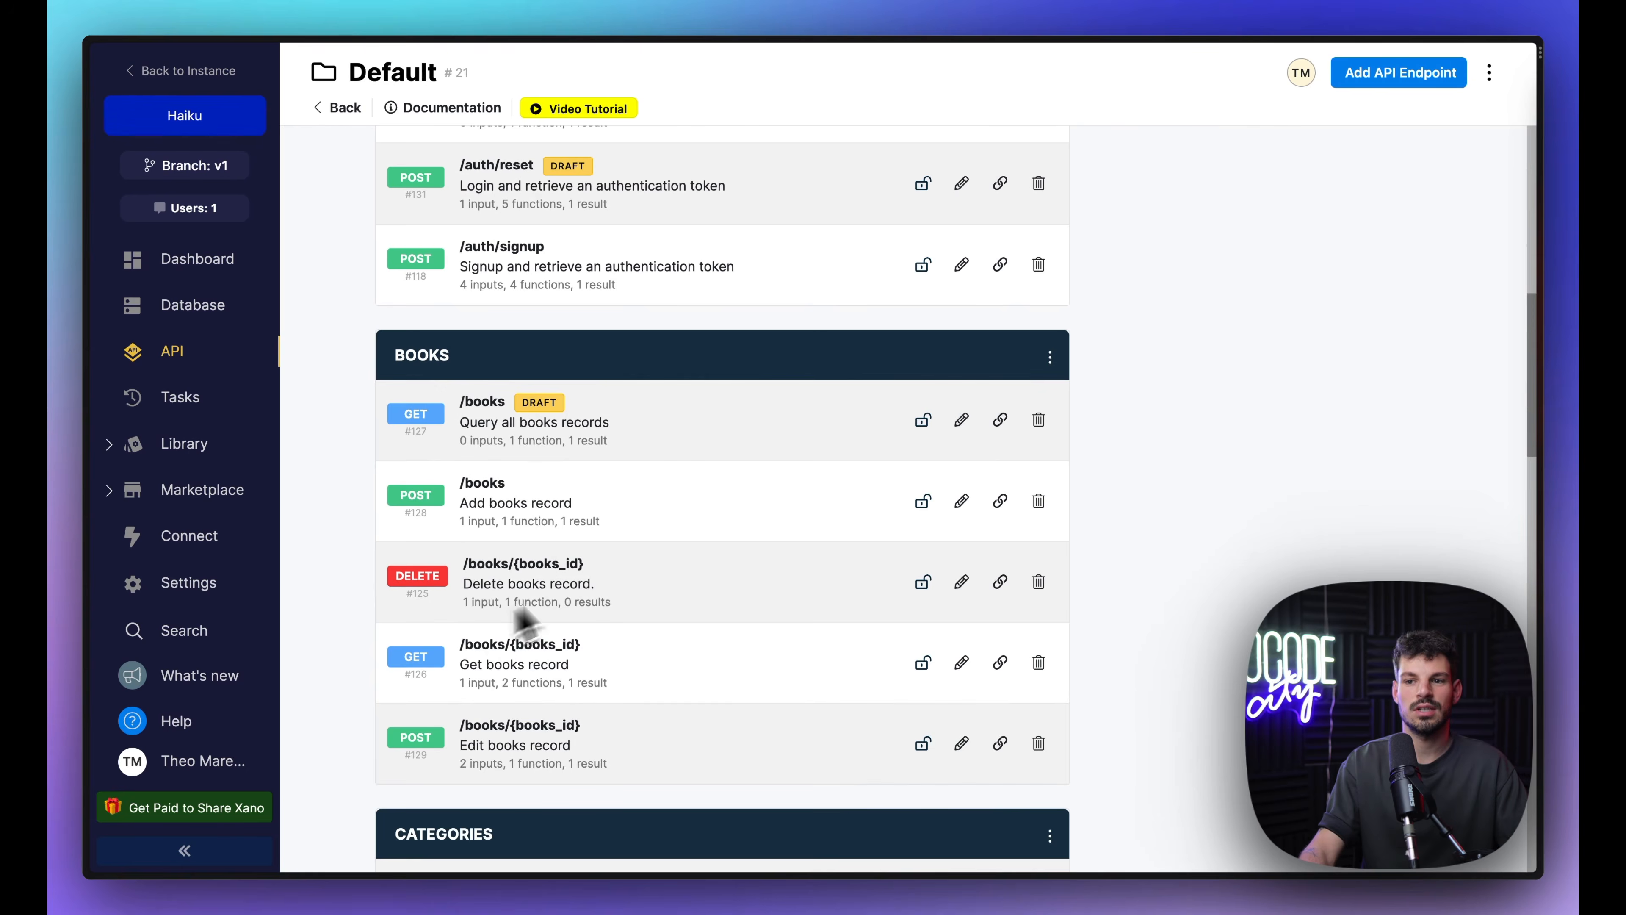
pyautogui.scroll(-1, 628, 678)
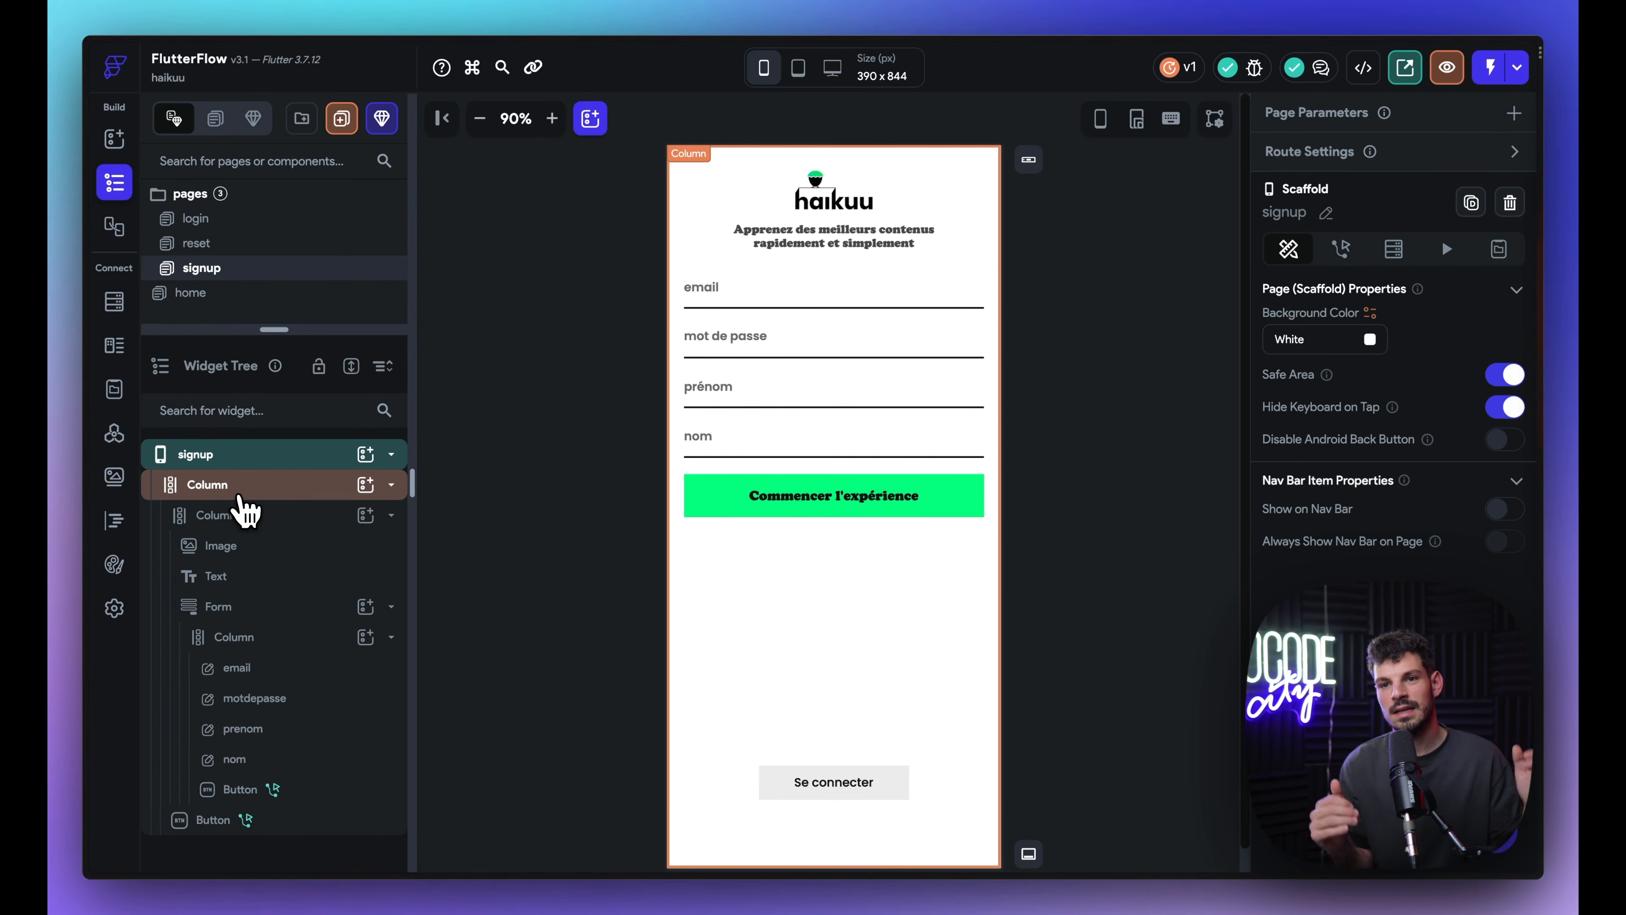
# Step: Set the signup form's email field validator to Email, then view the XanoAuth API group
pyautogui.click(339, 514)
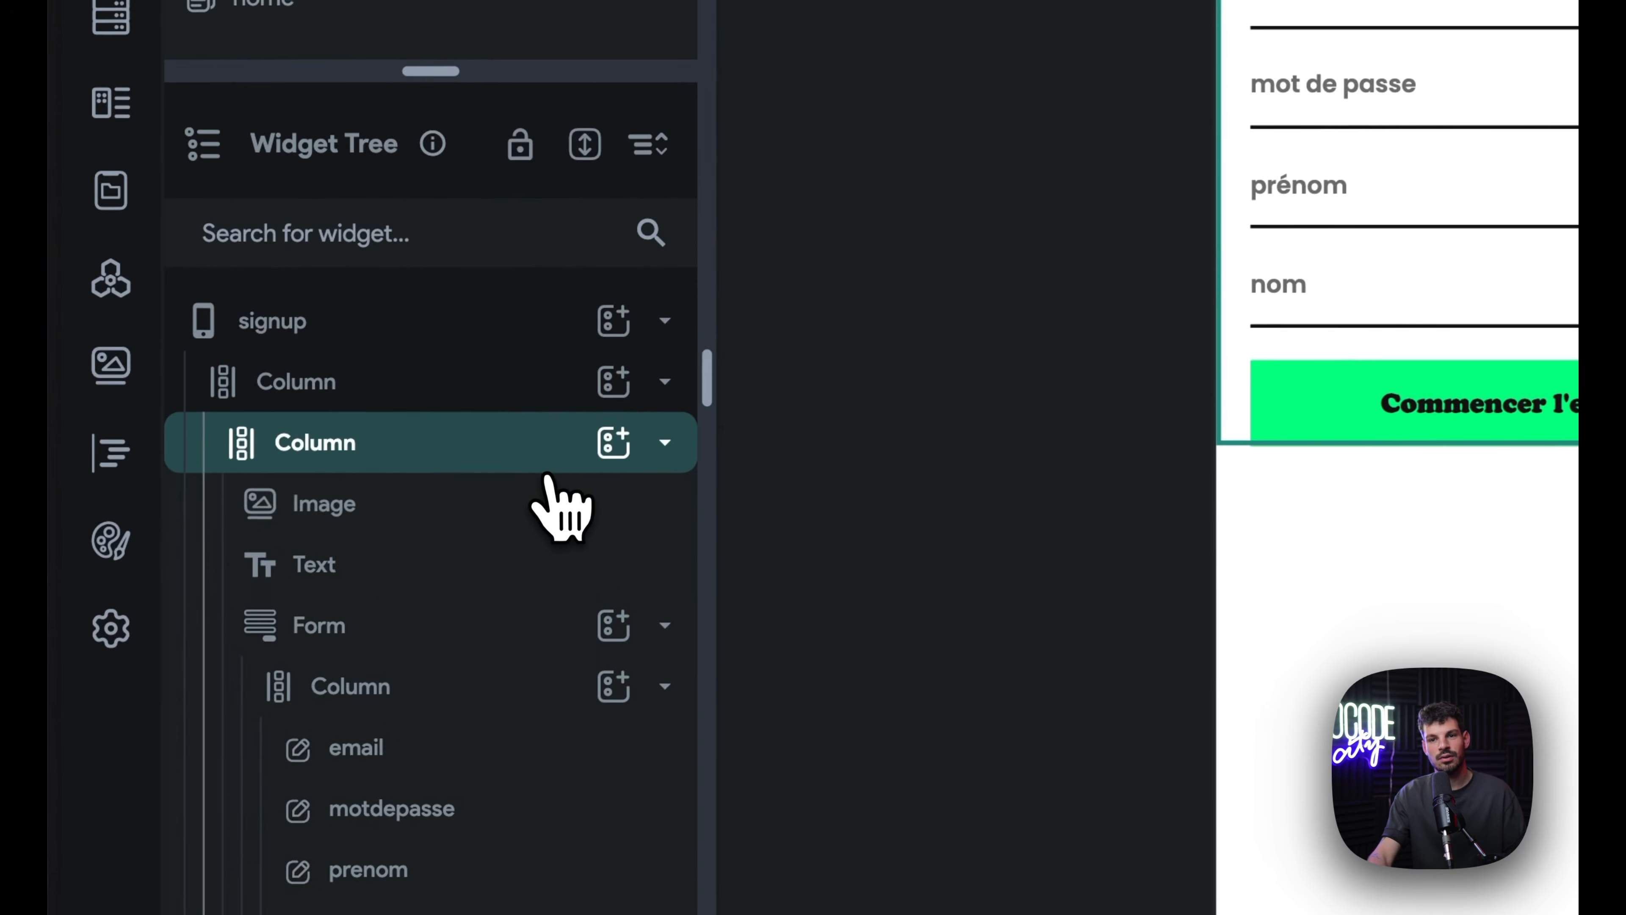
pyautogui.click(545, 500)
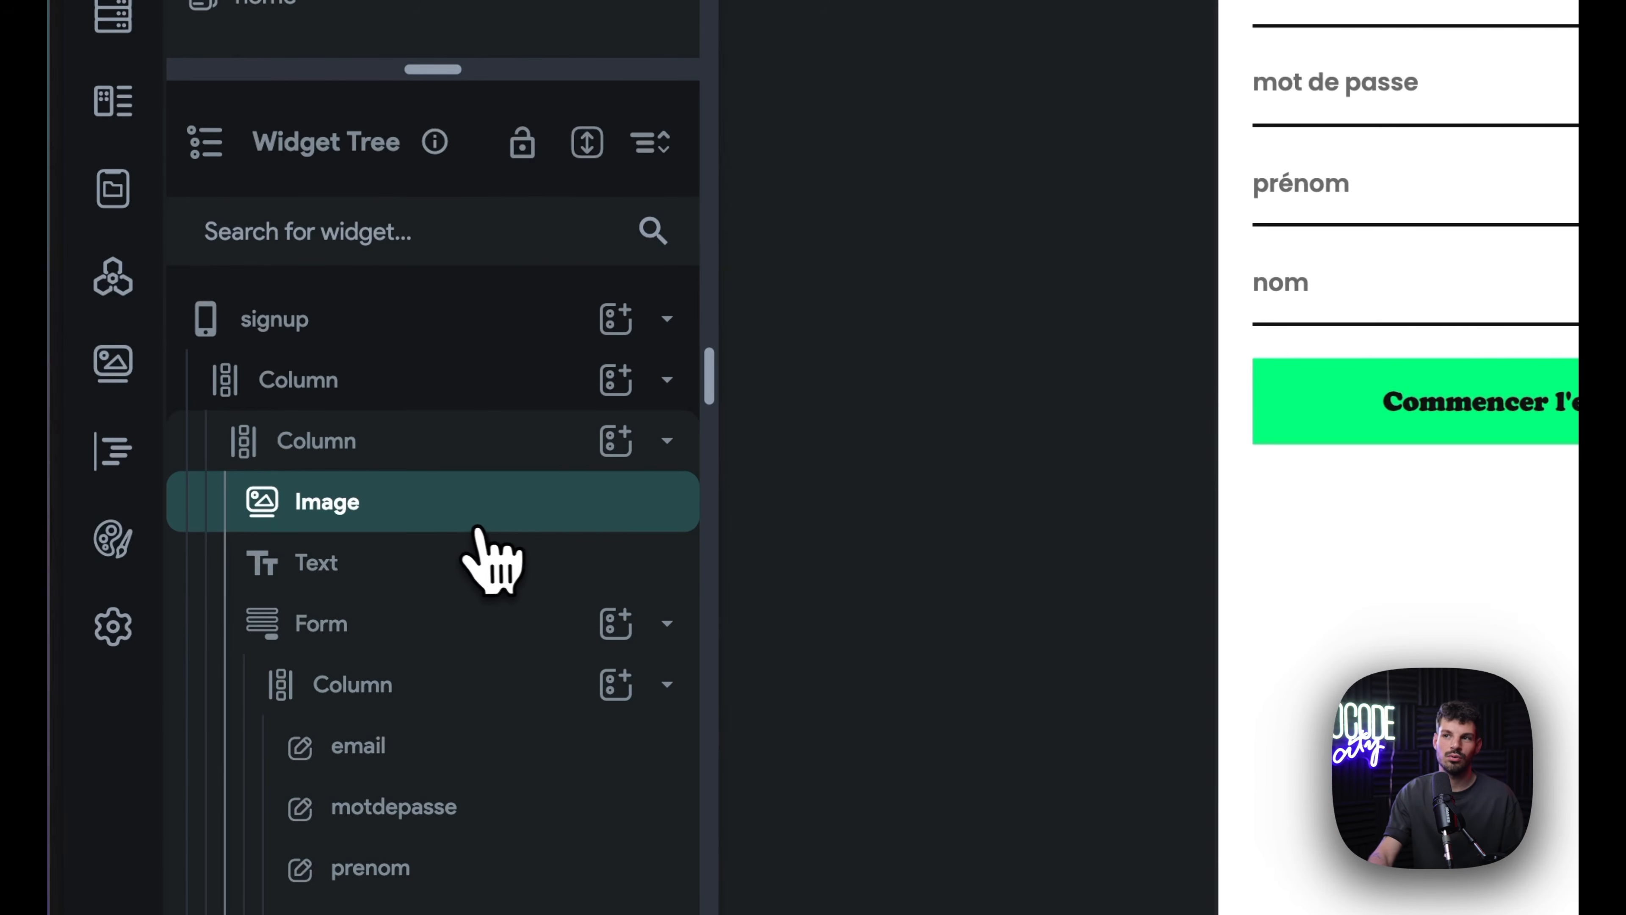
pyautogui.click(461, 559)
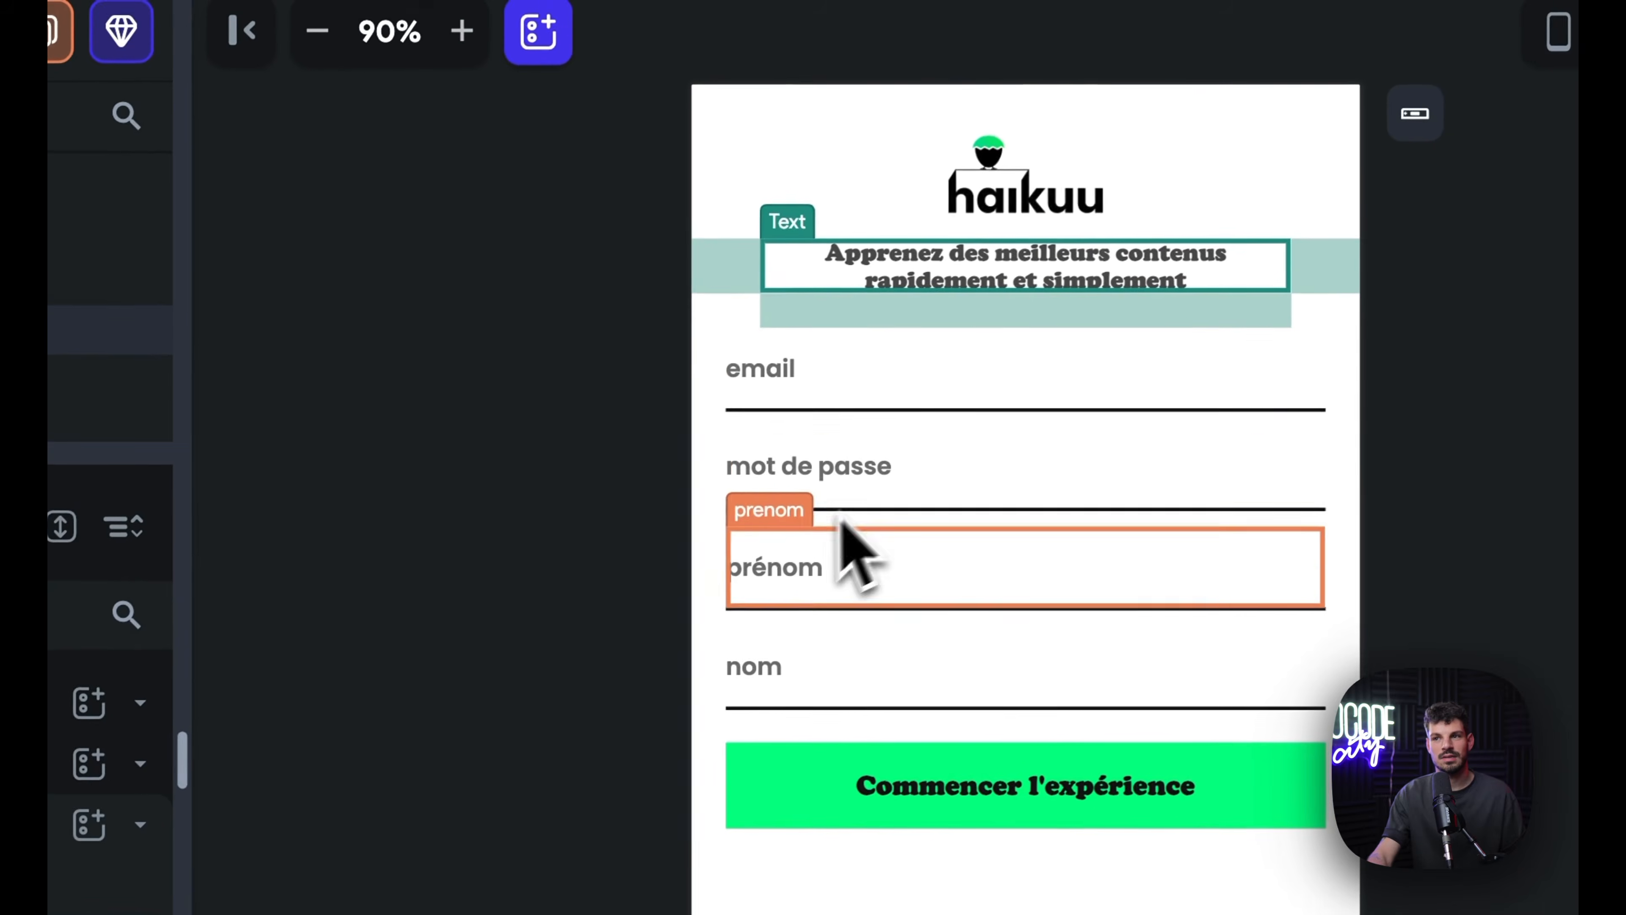
pyautogui.click(555, 583)
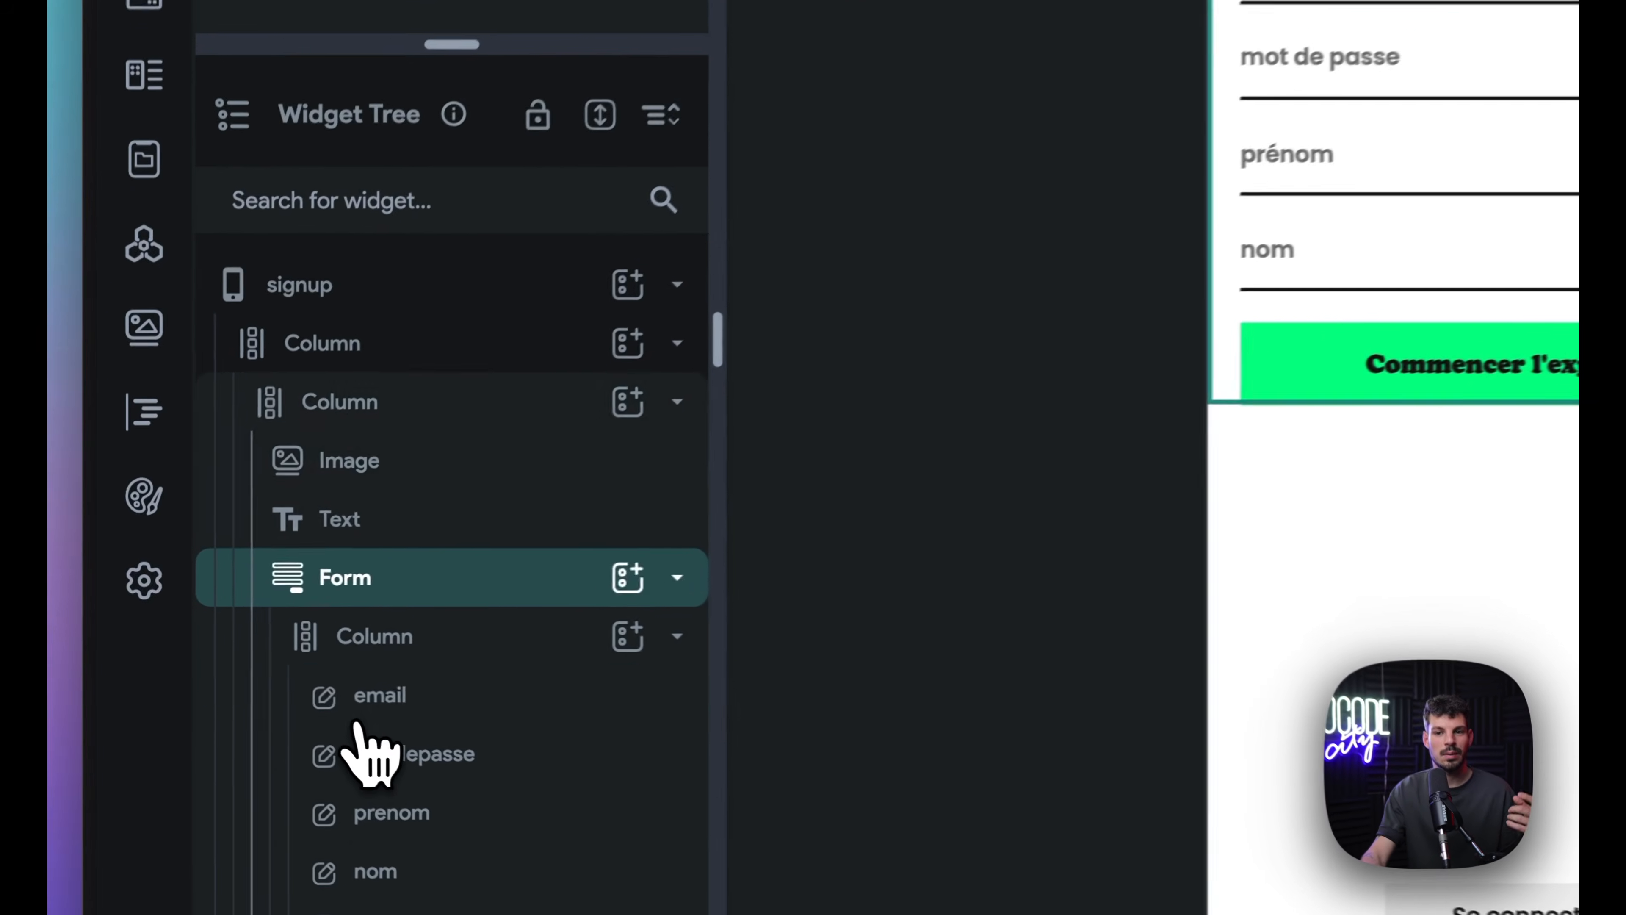
pyautogui.click(356, 719)
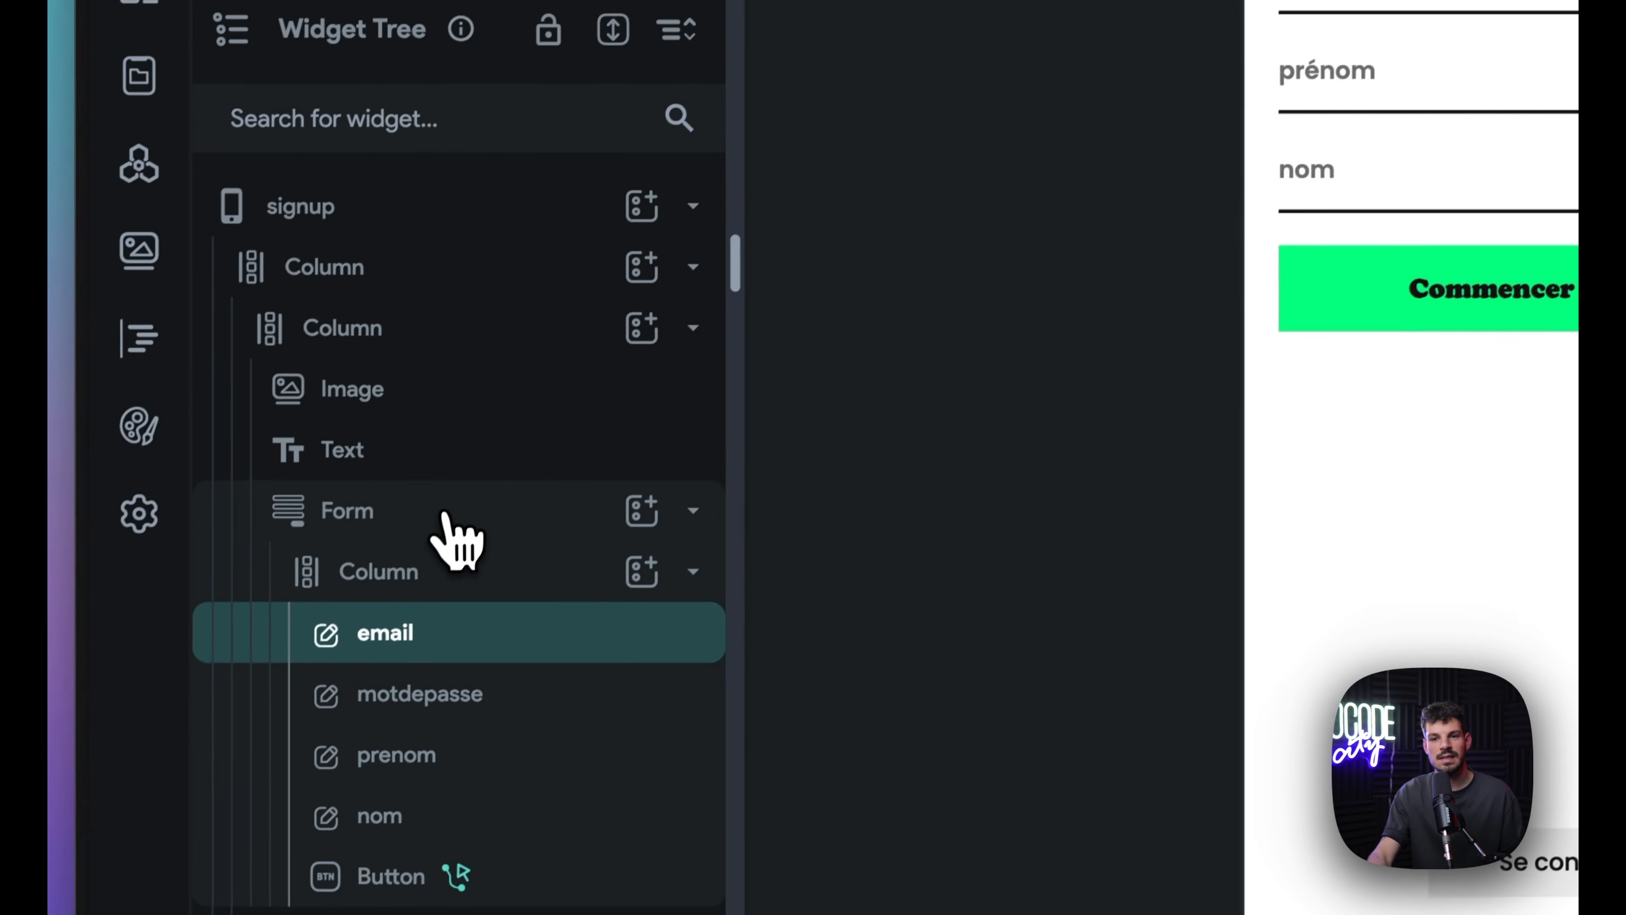
pyautogui.click(448, 574)
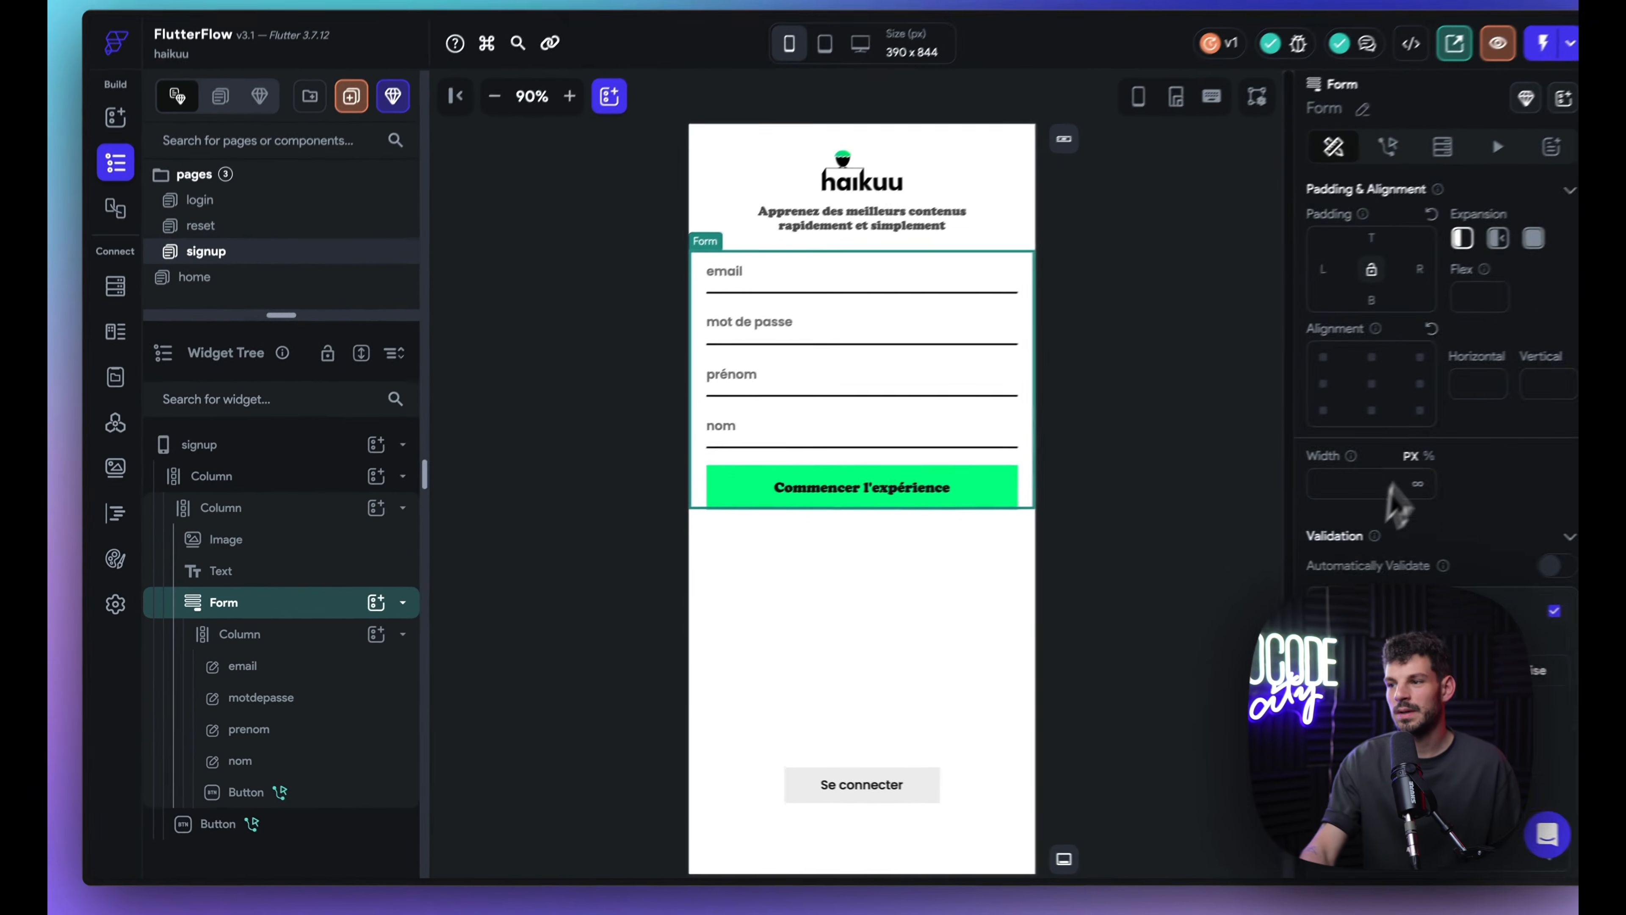
pyautogui.scroll(-5, 1390, 488)
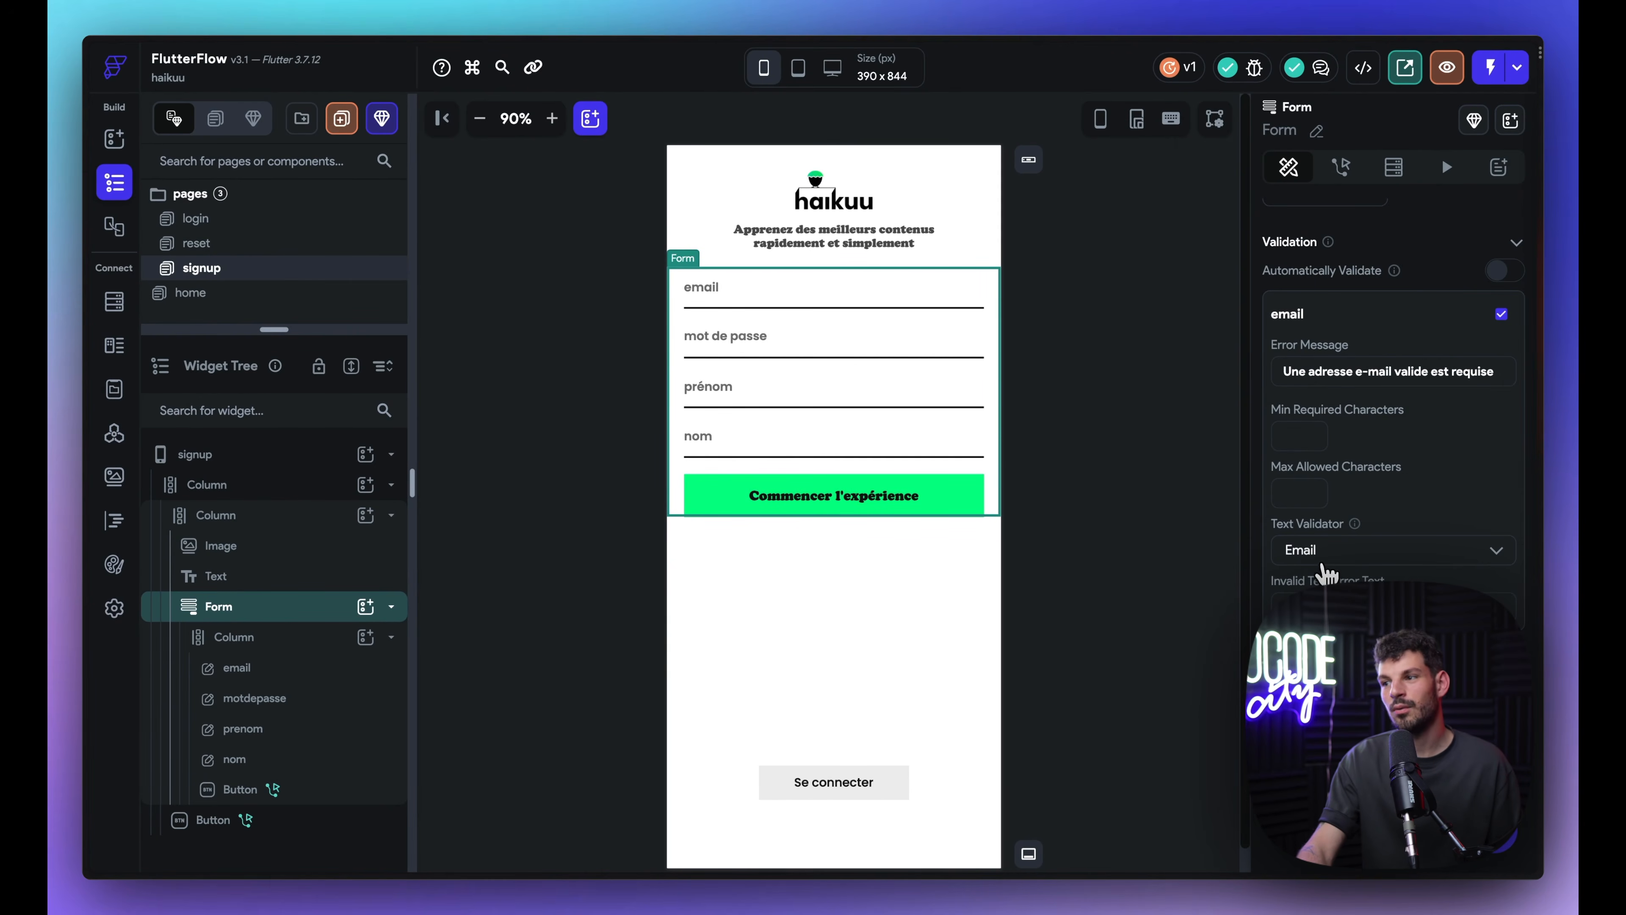
pyautogui.click(1324, 563)
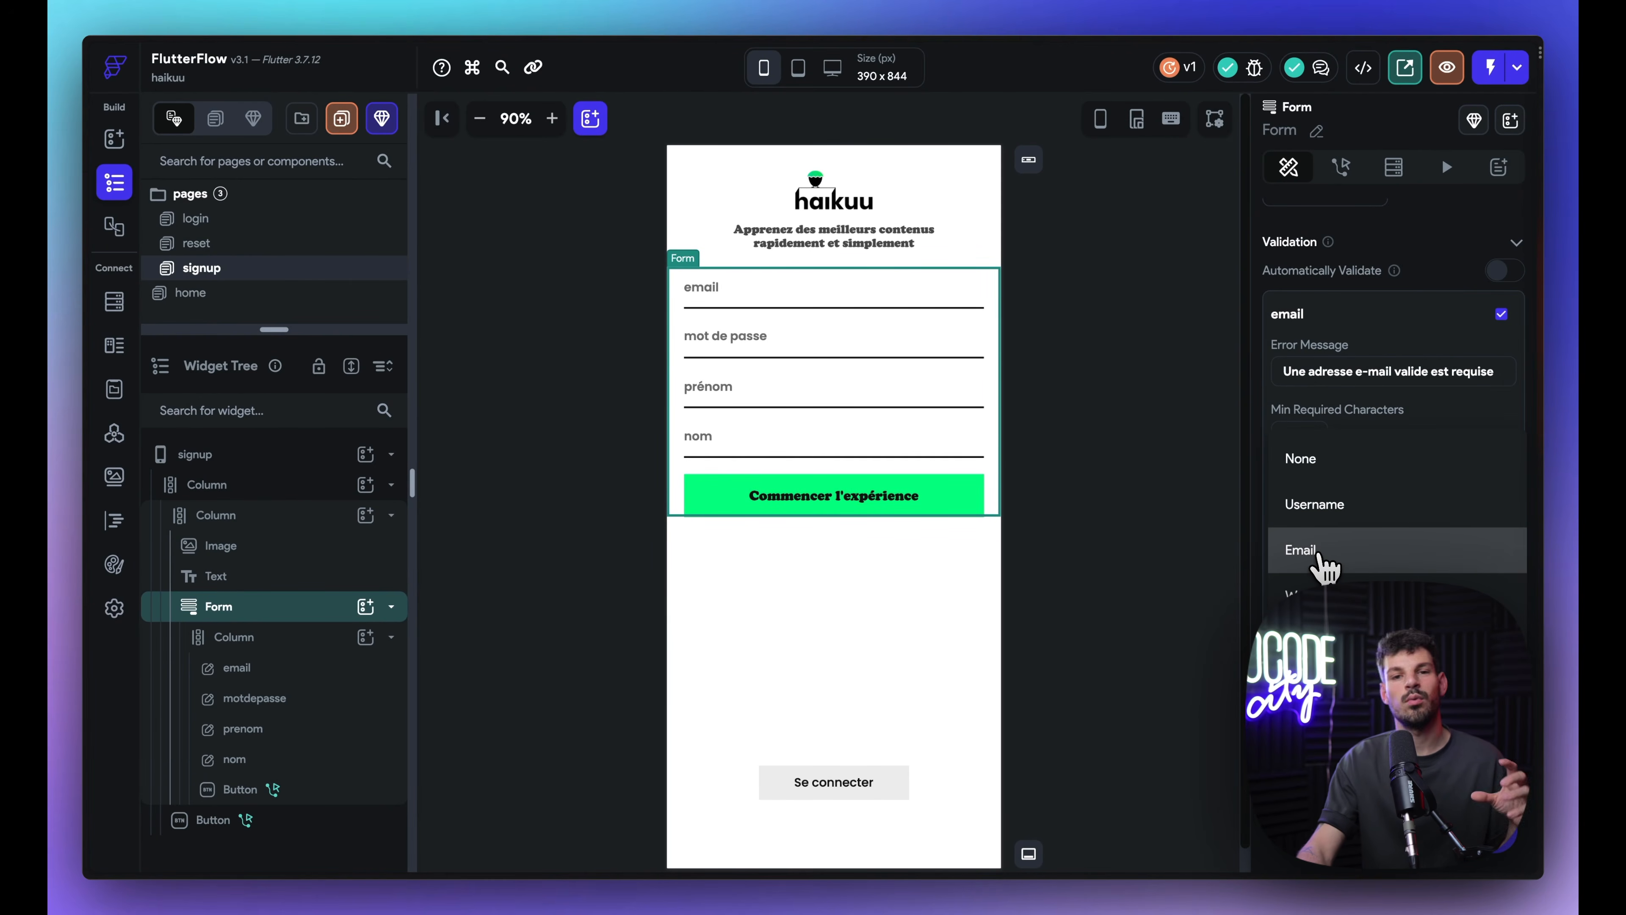
pyautogui.click(1320, 556)
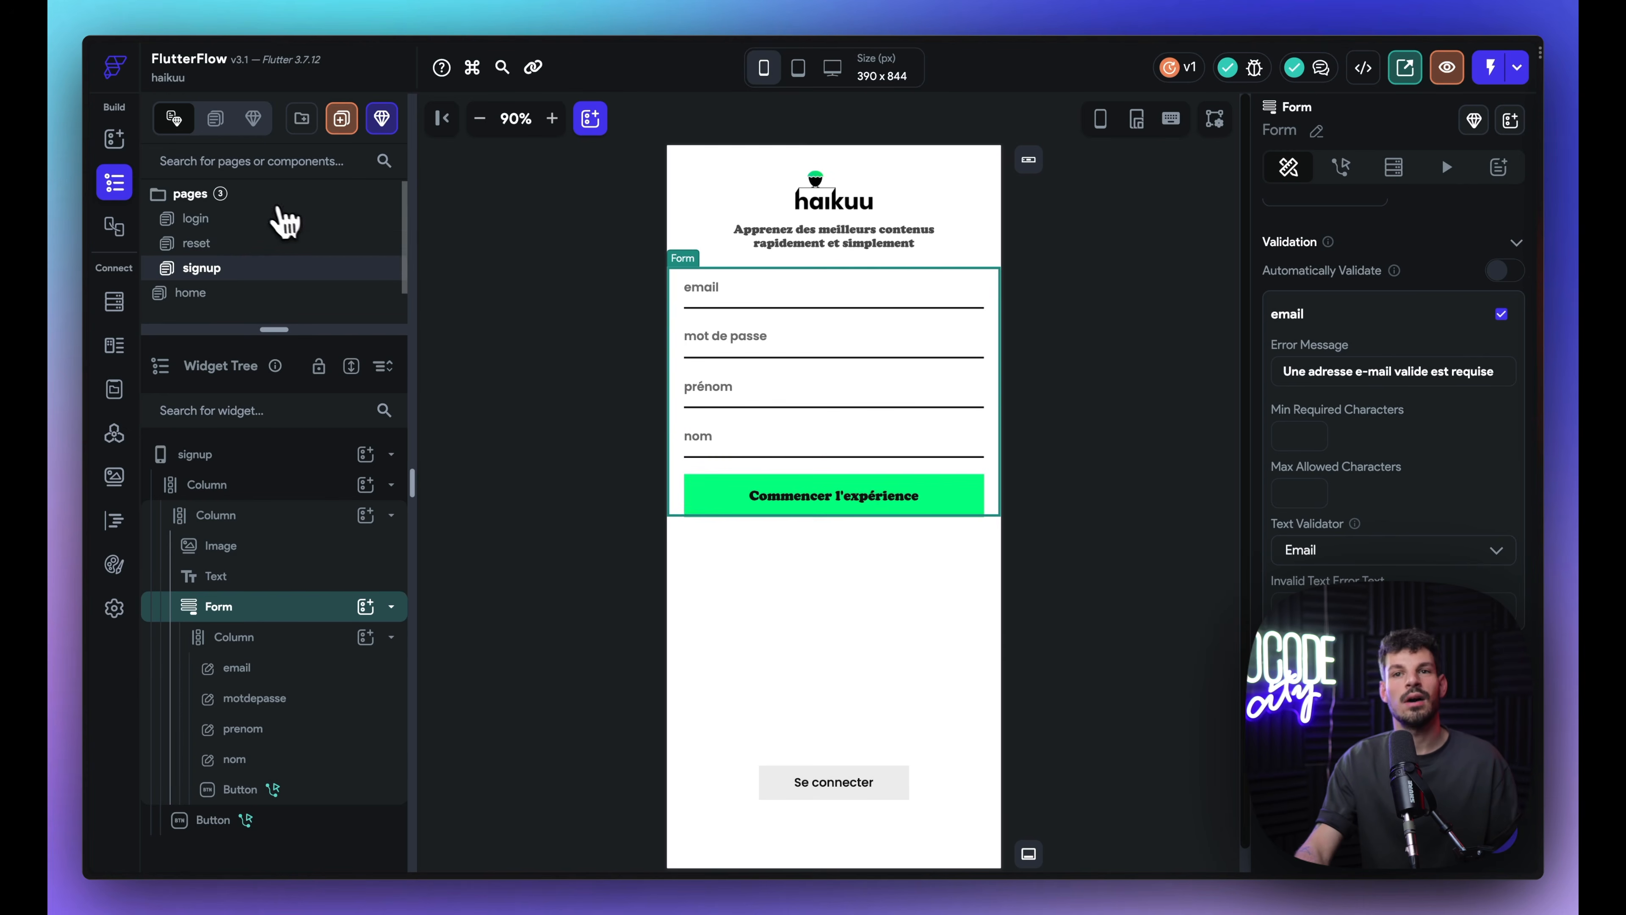
pyautogui.click(263, 218)
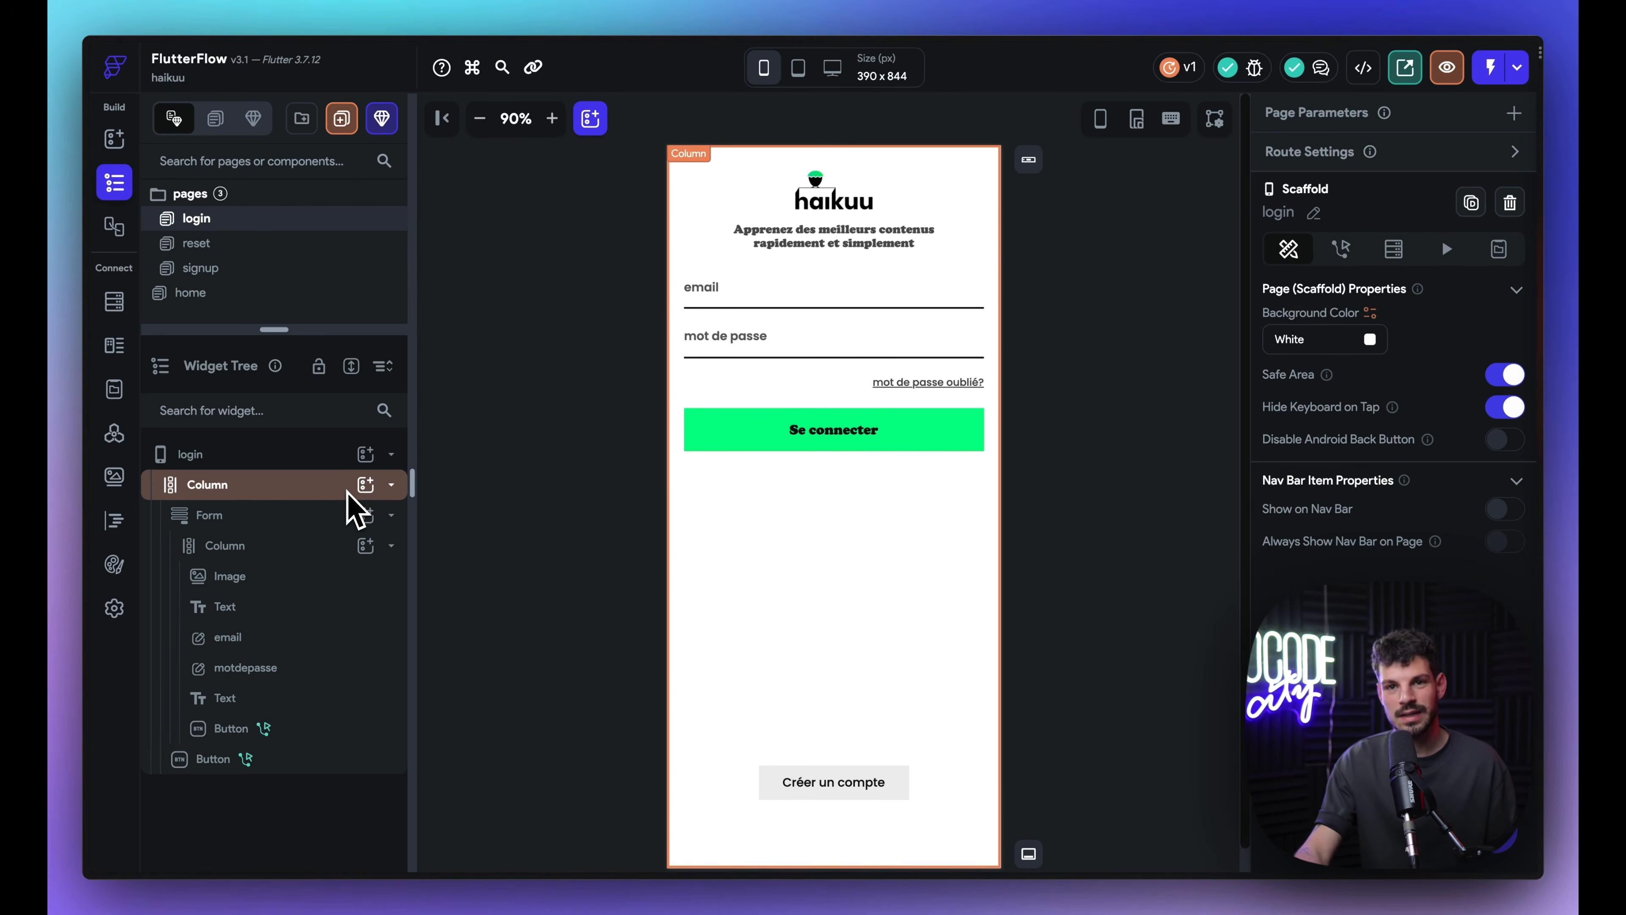
pyautogui.click(115, 435)
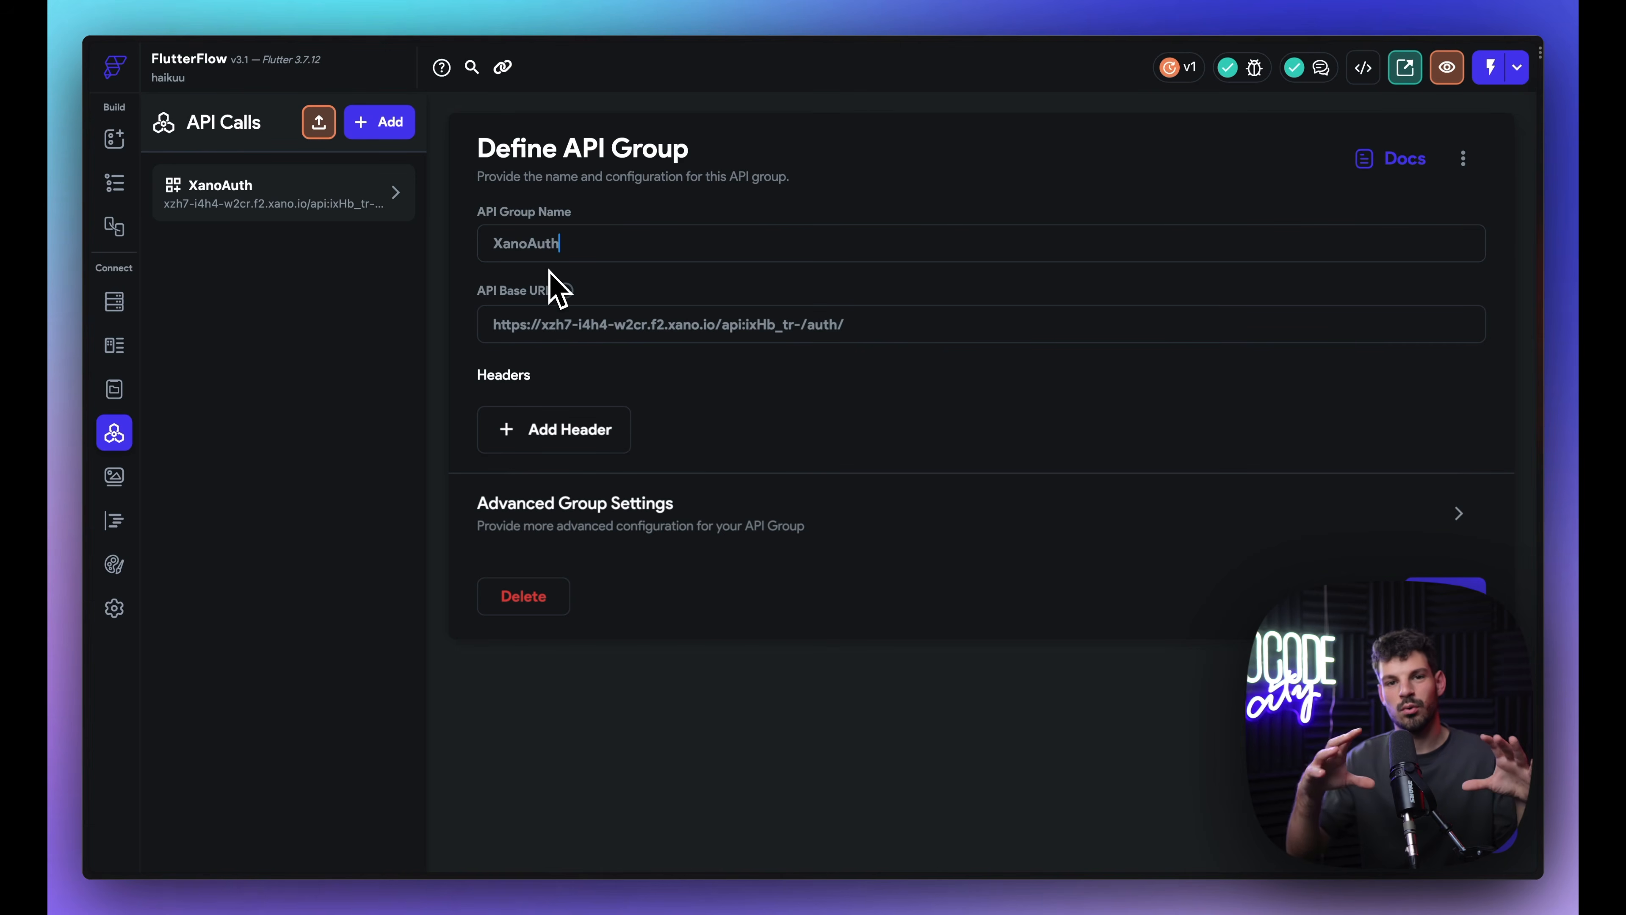
# Step: Open XanoAuth's Signup POST call, discarding a draft new API call without saving
pyautogui.click(315, 198)
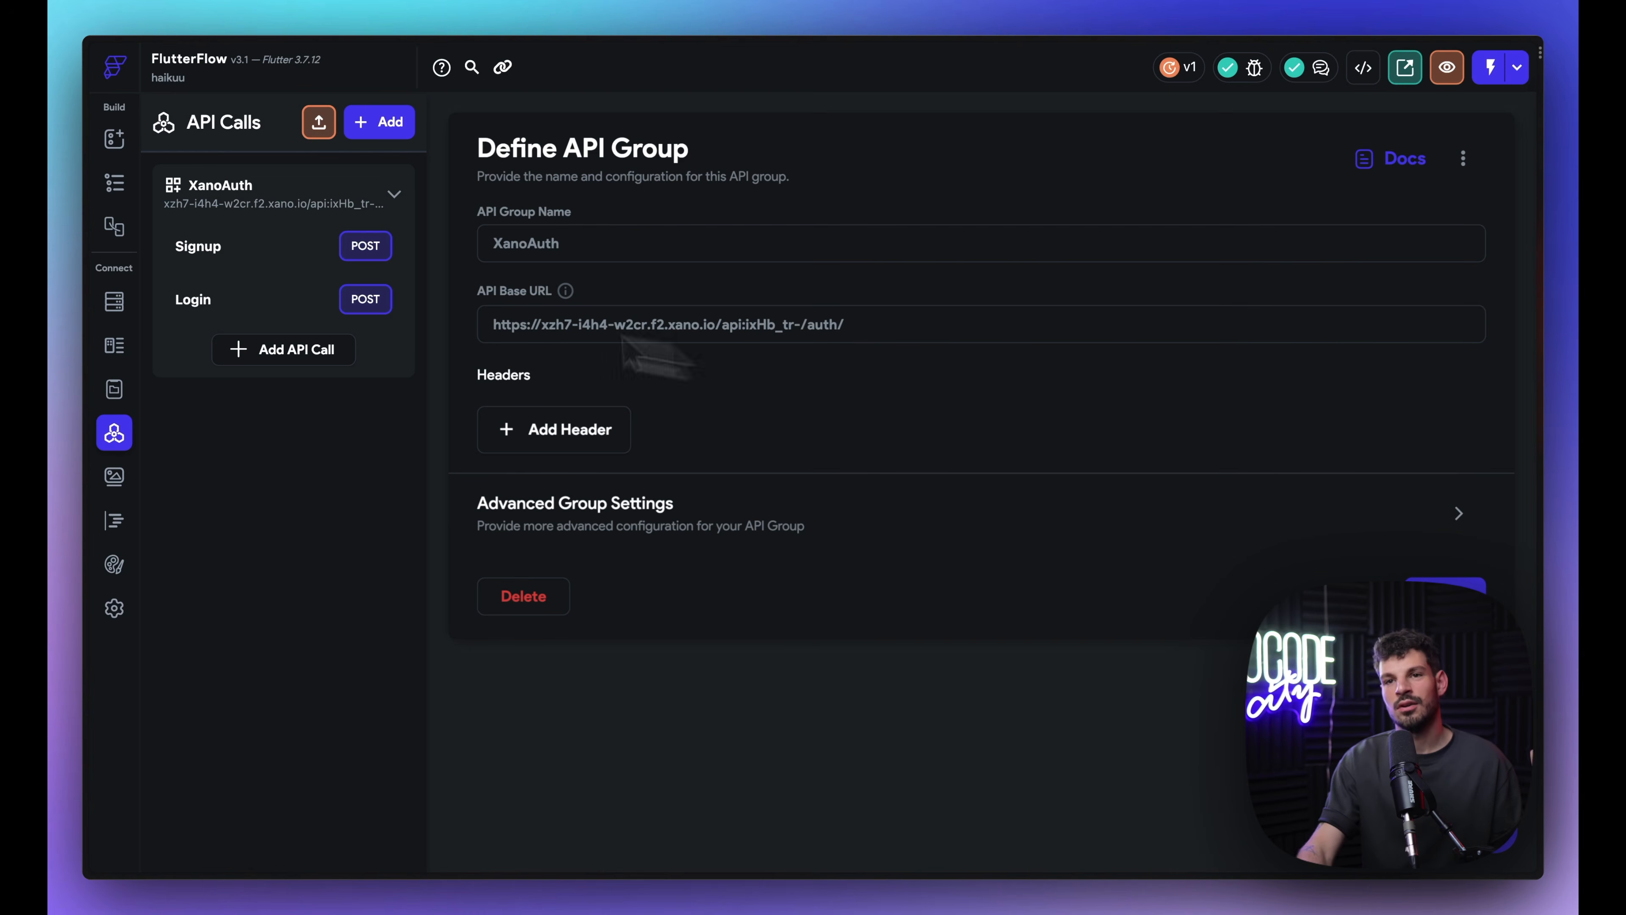
pyautogui.click(221, 248)
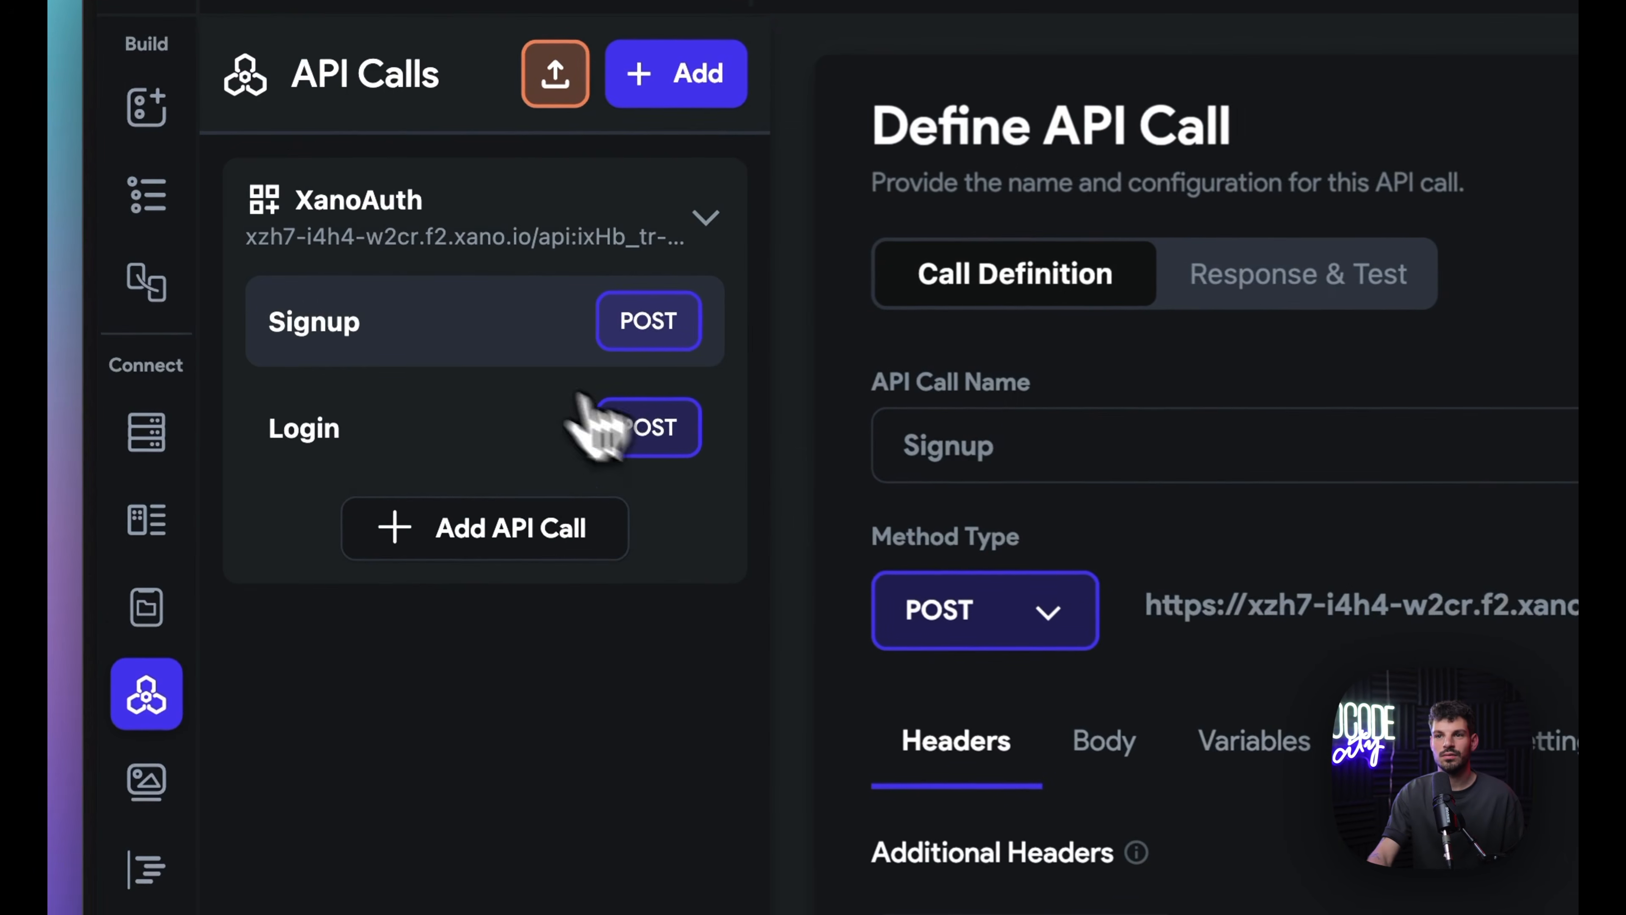
pyautogui.click(531, 522)
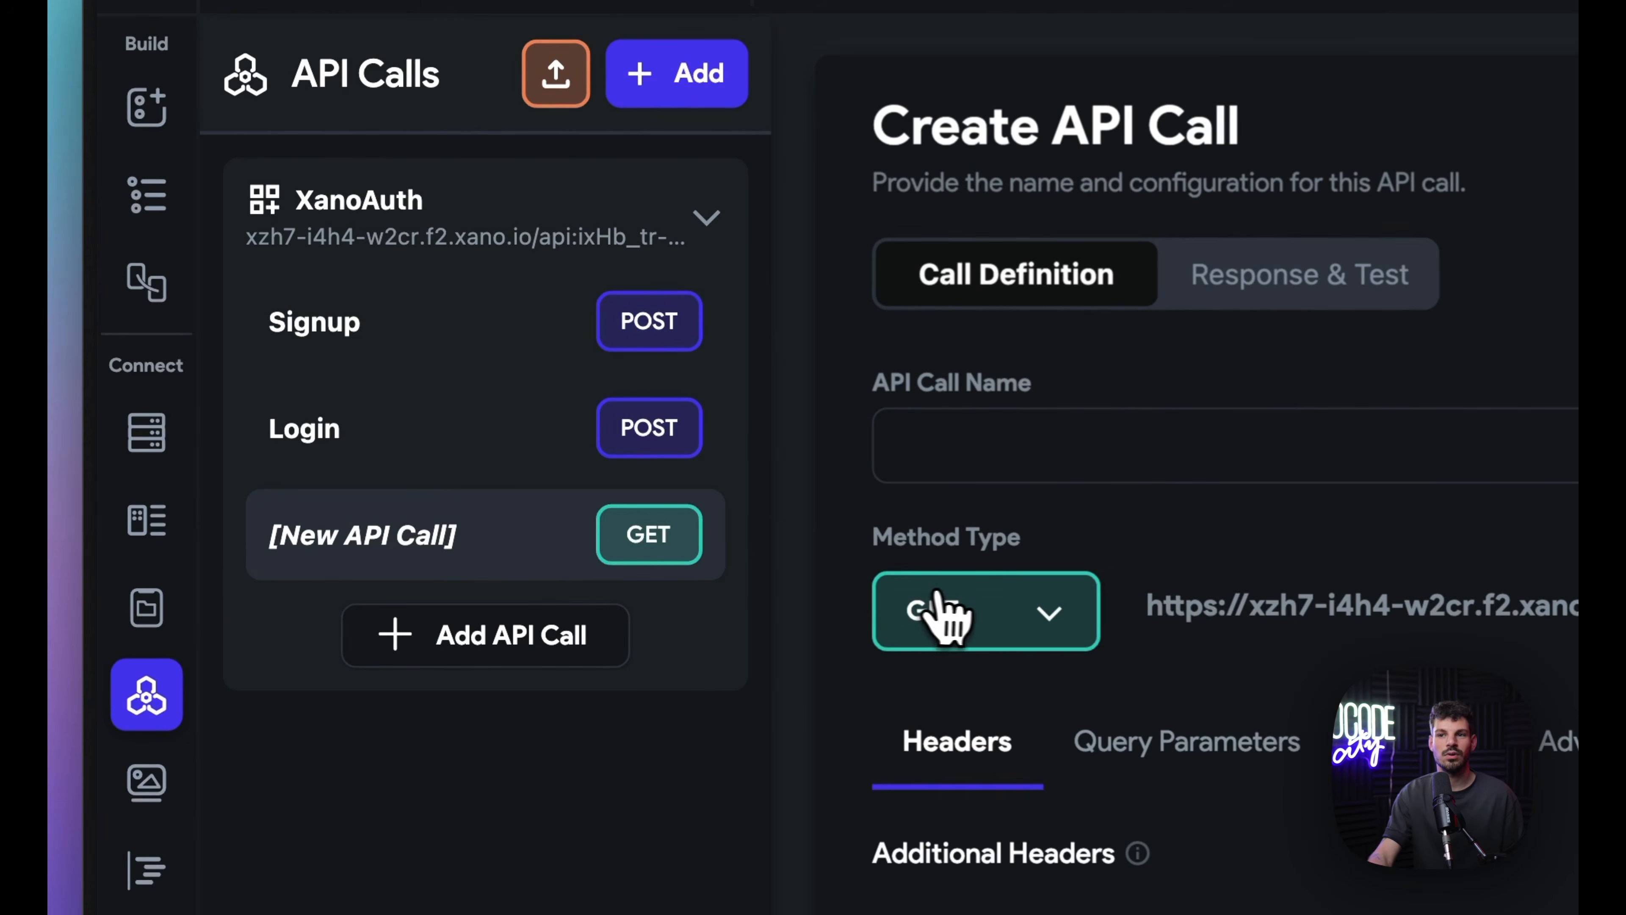
pyautogui.click(936, 616)
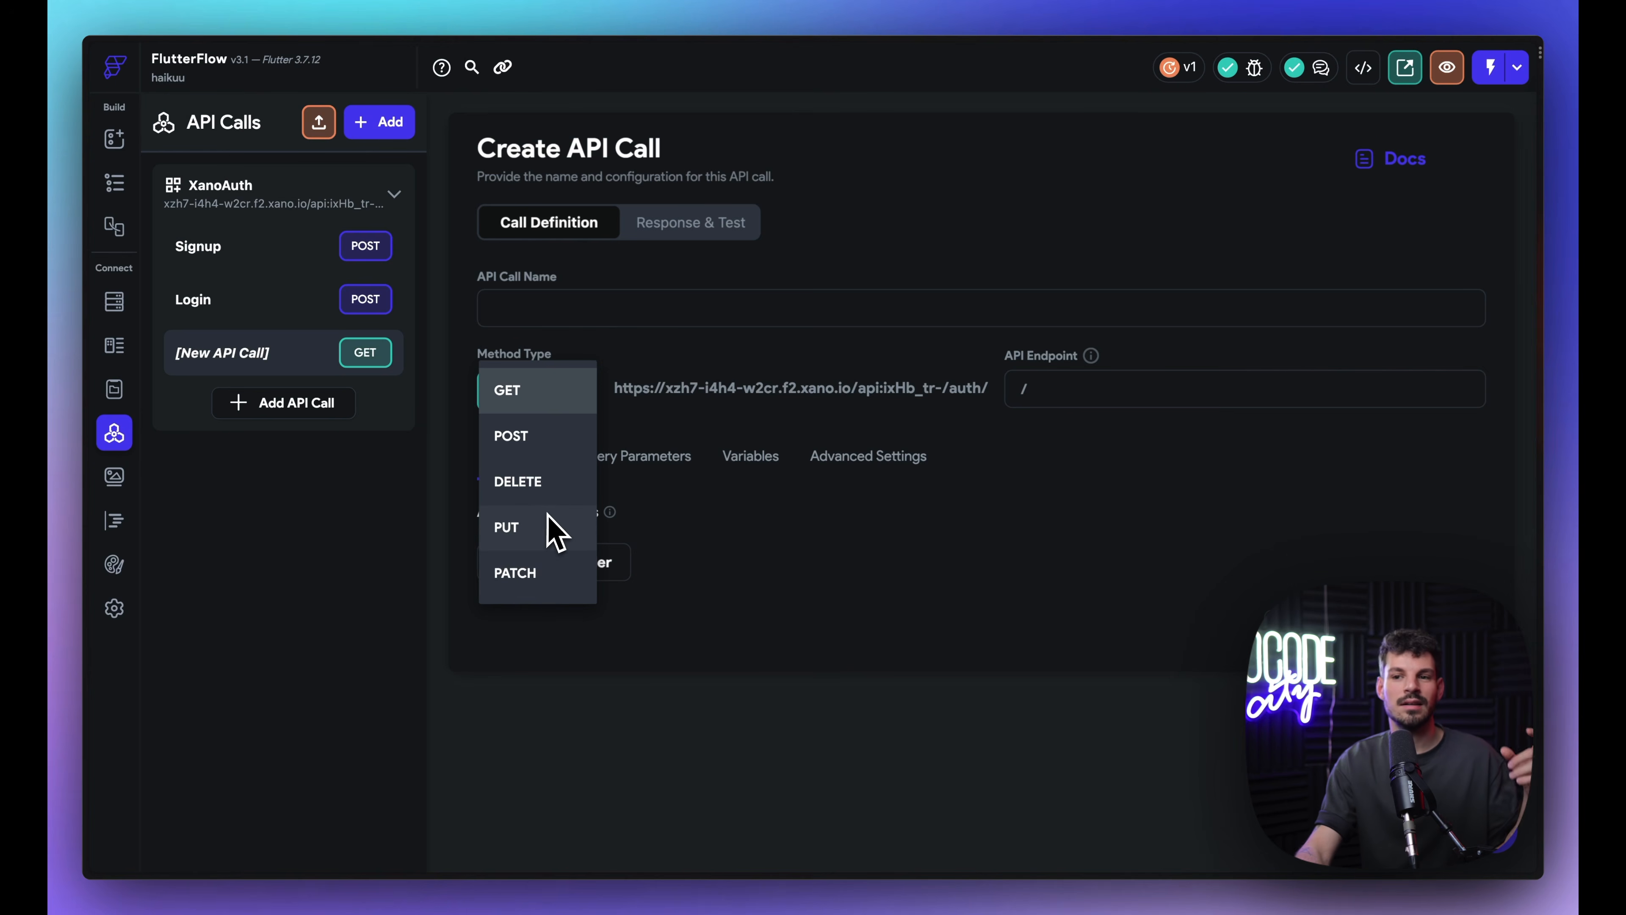
pyautogui.click(819, 517)
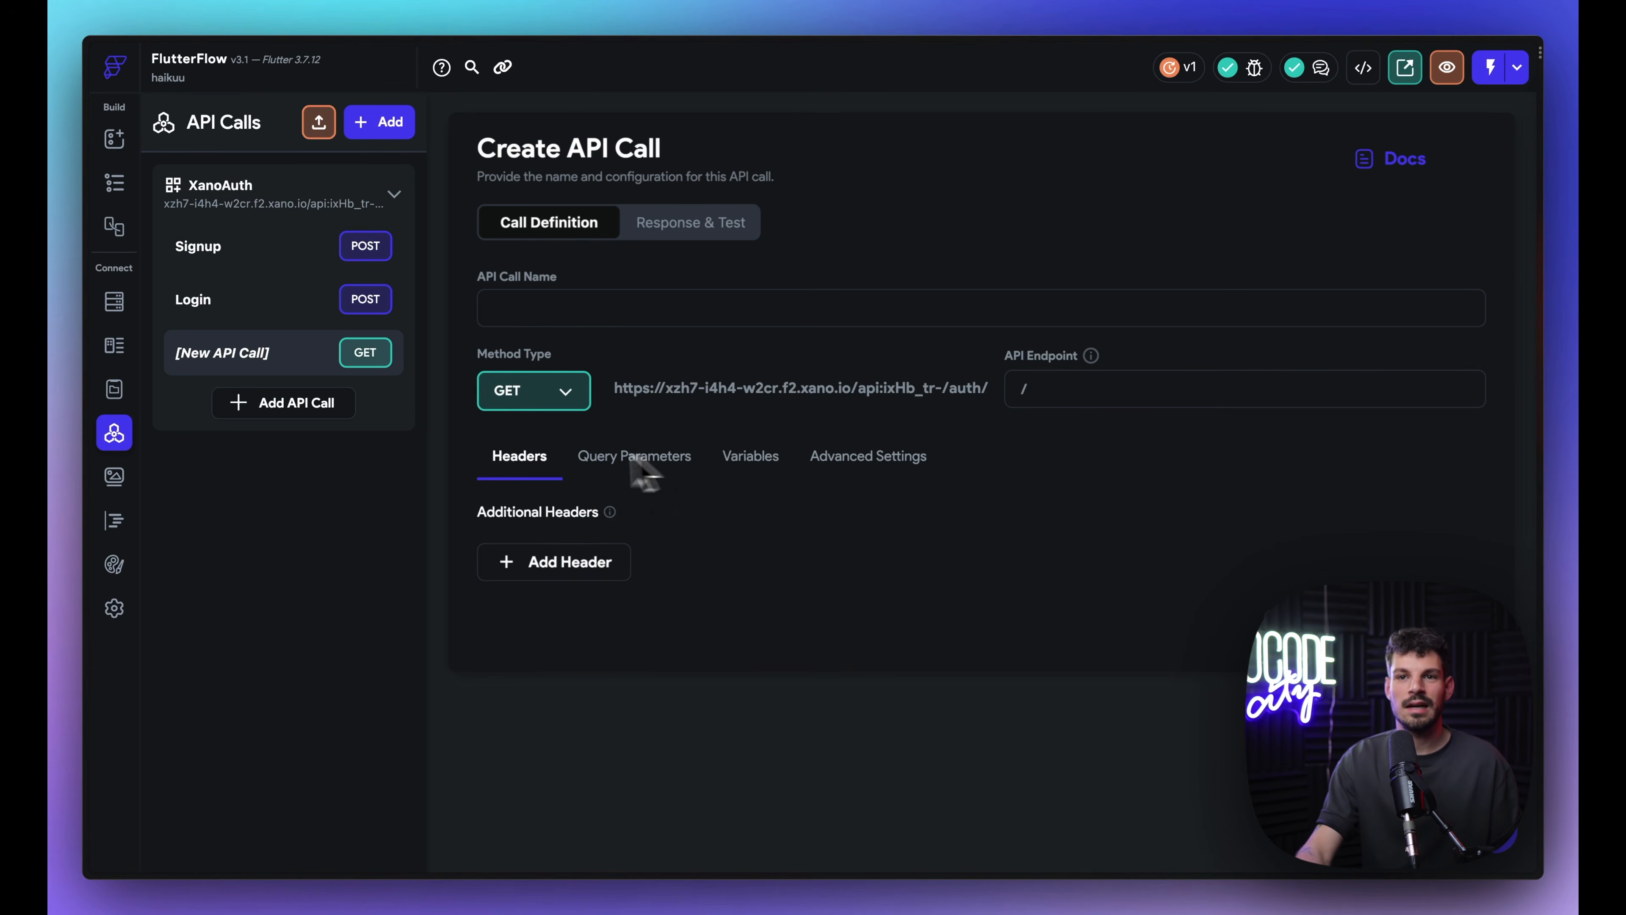
pyautogui.click(264, 256)
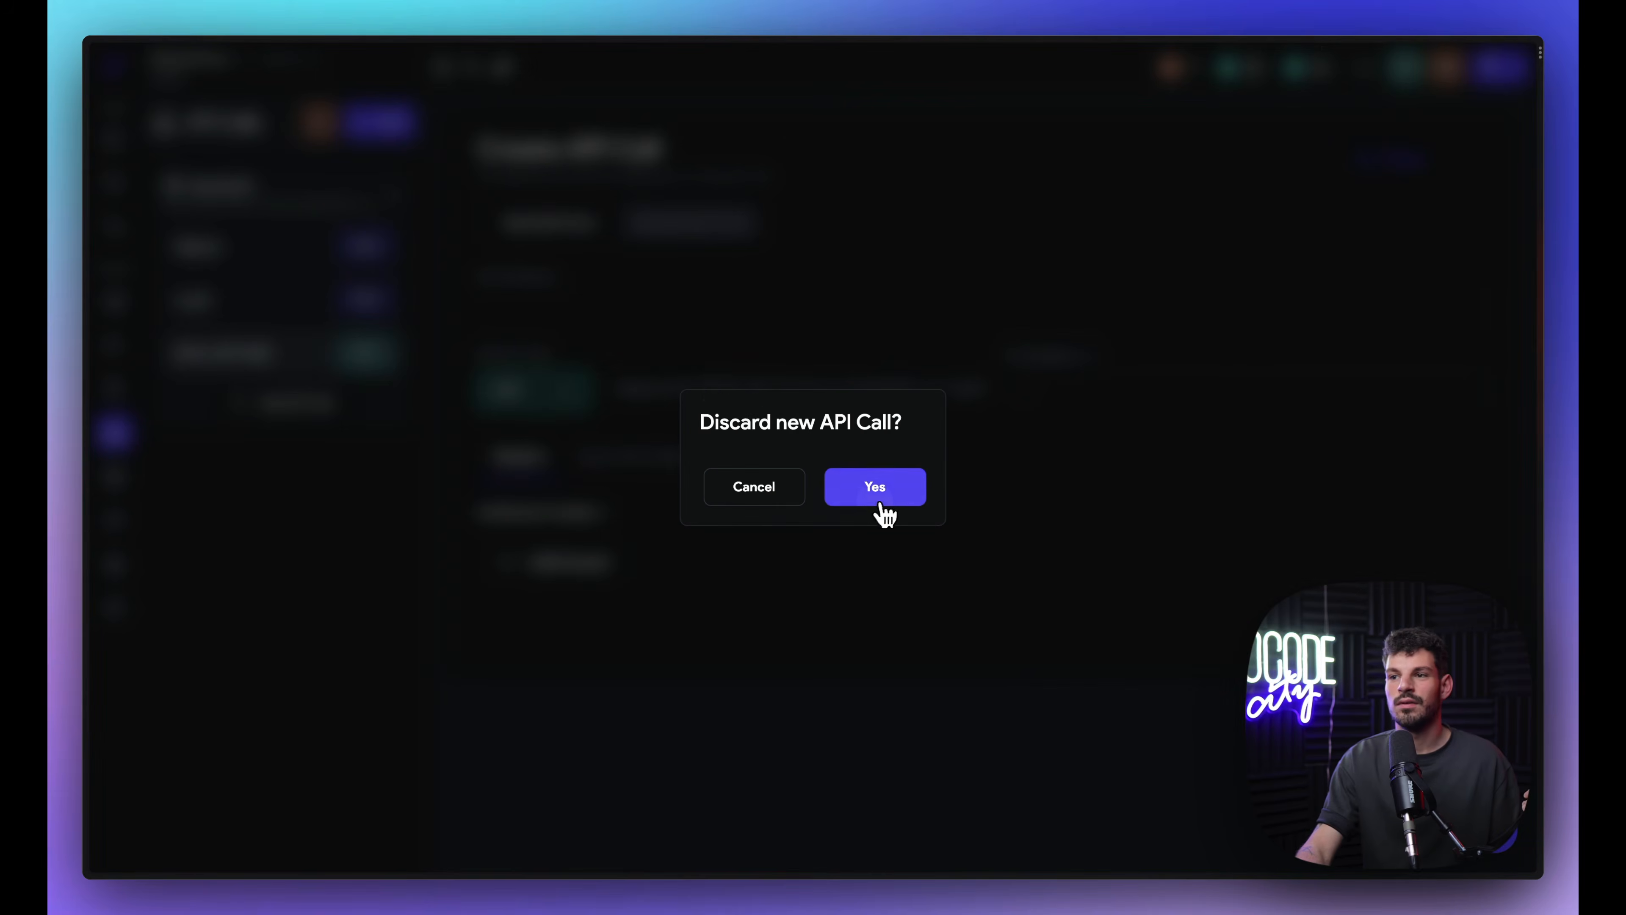
pyautogui.click(875, 485)
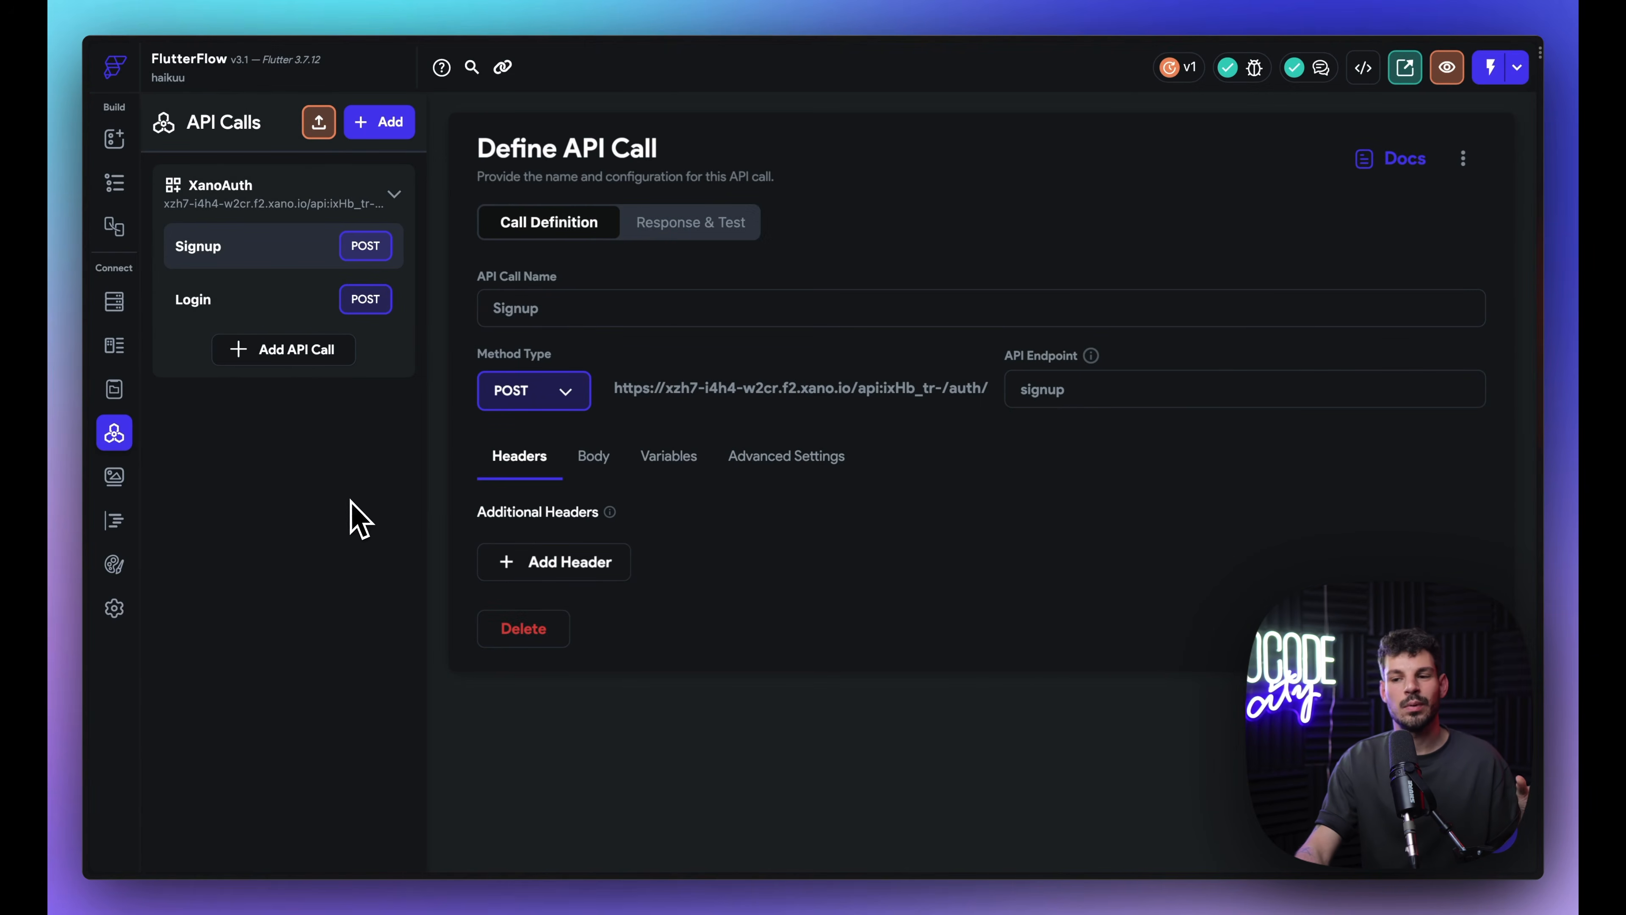
# Step: Review Xano's POST /auth/signup: name, email, password and firstname inputs, function stack, authToken response
pyautogui.moveTo(109, 509)
pyautogui.click(167, 450)
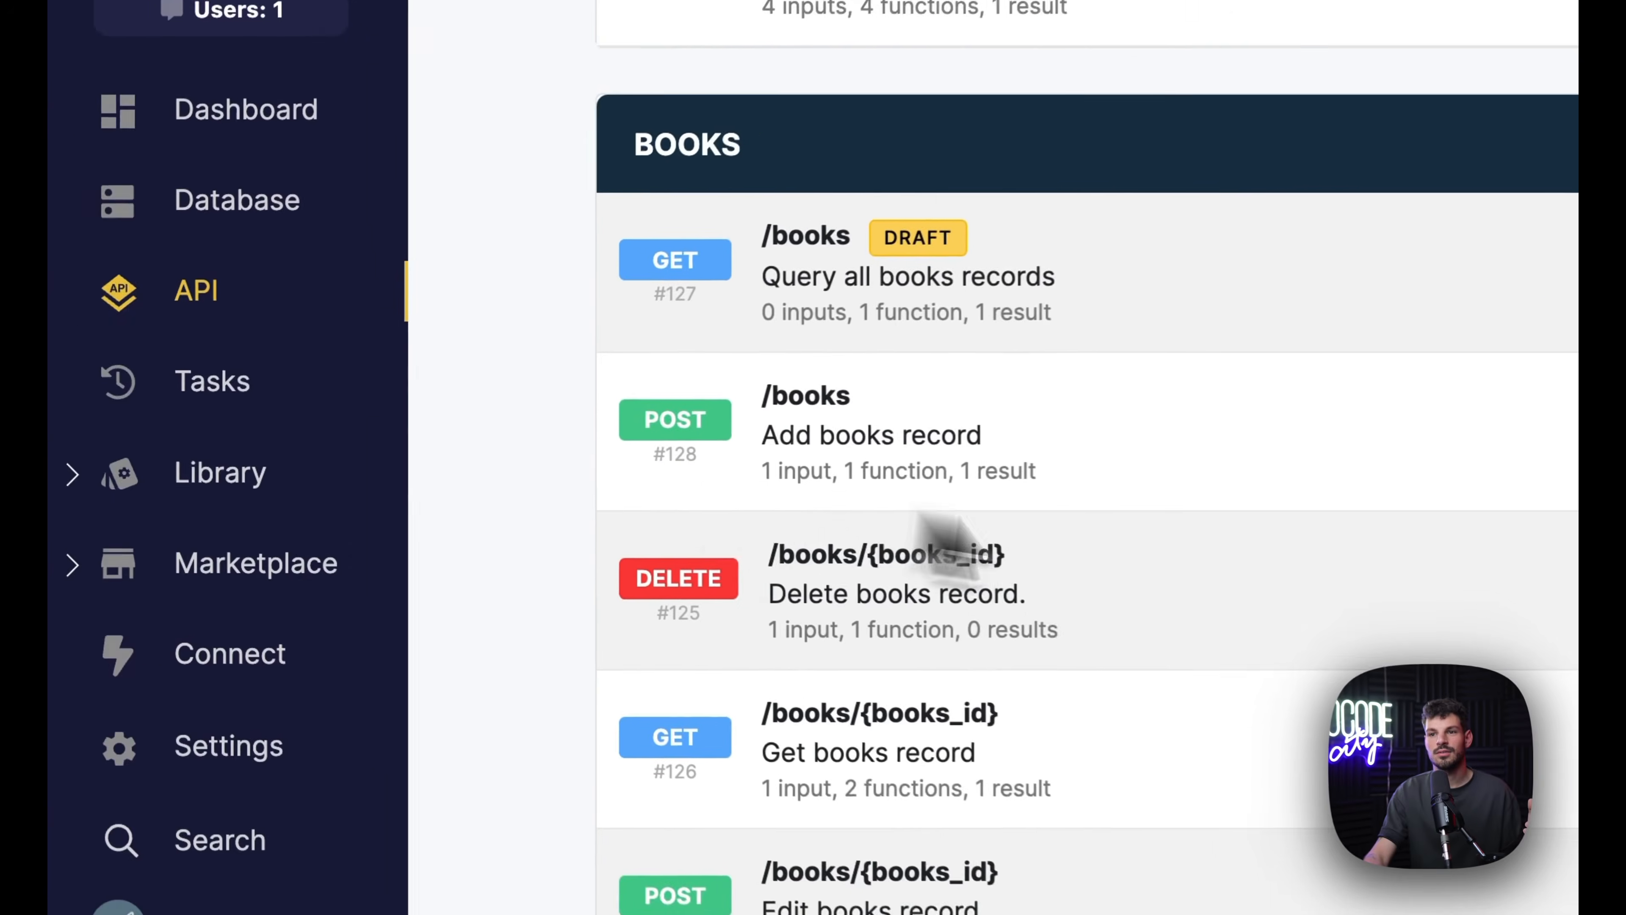
pyautogui.scroll(5, 947, 275)
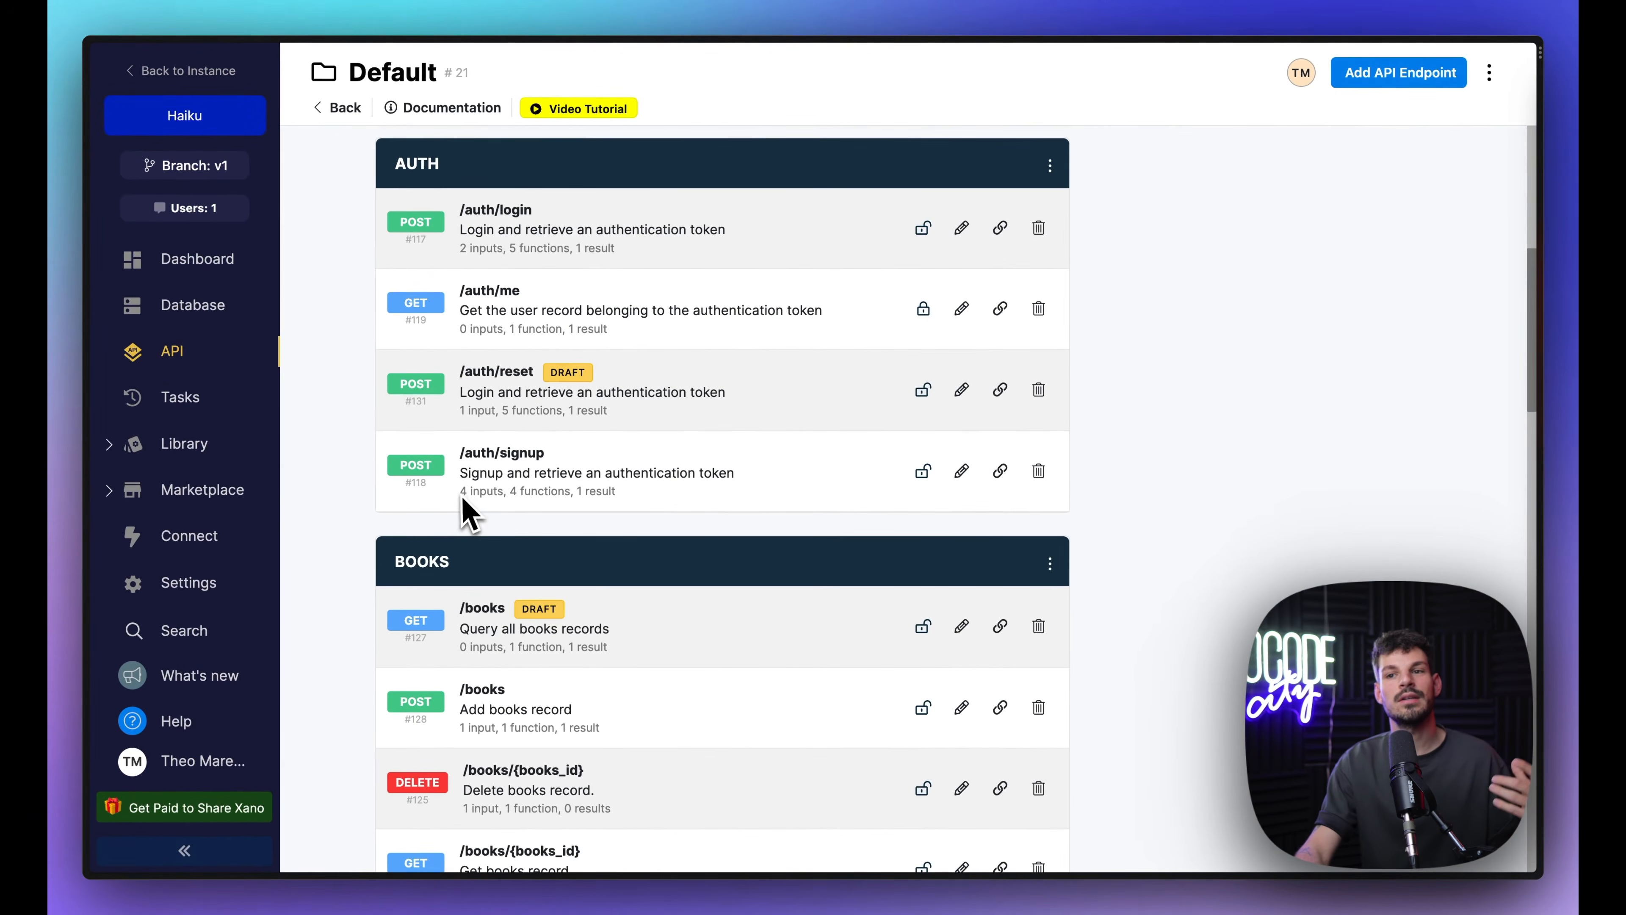
pyautogui.moveTo(89, 333)
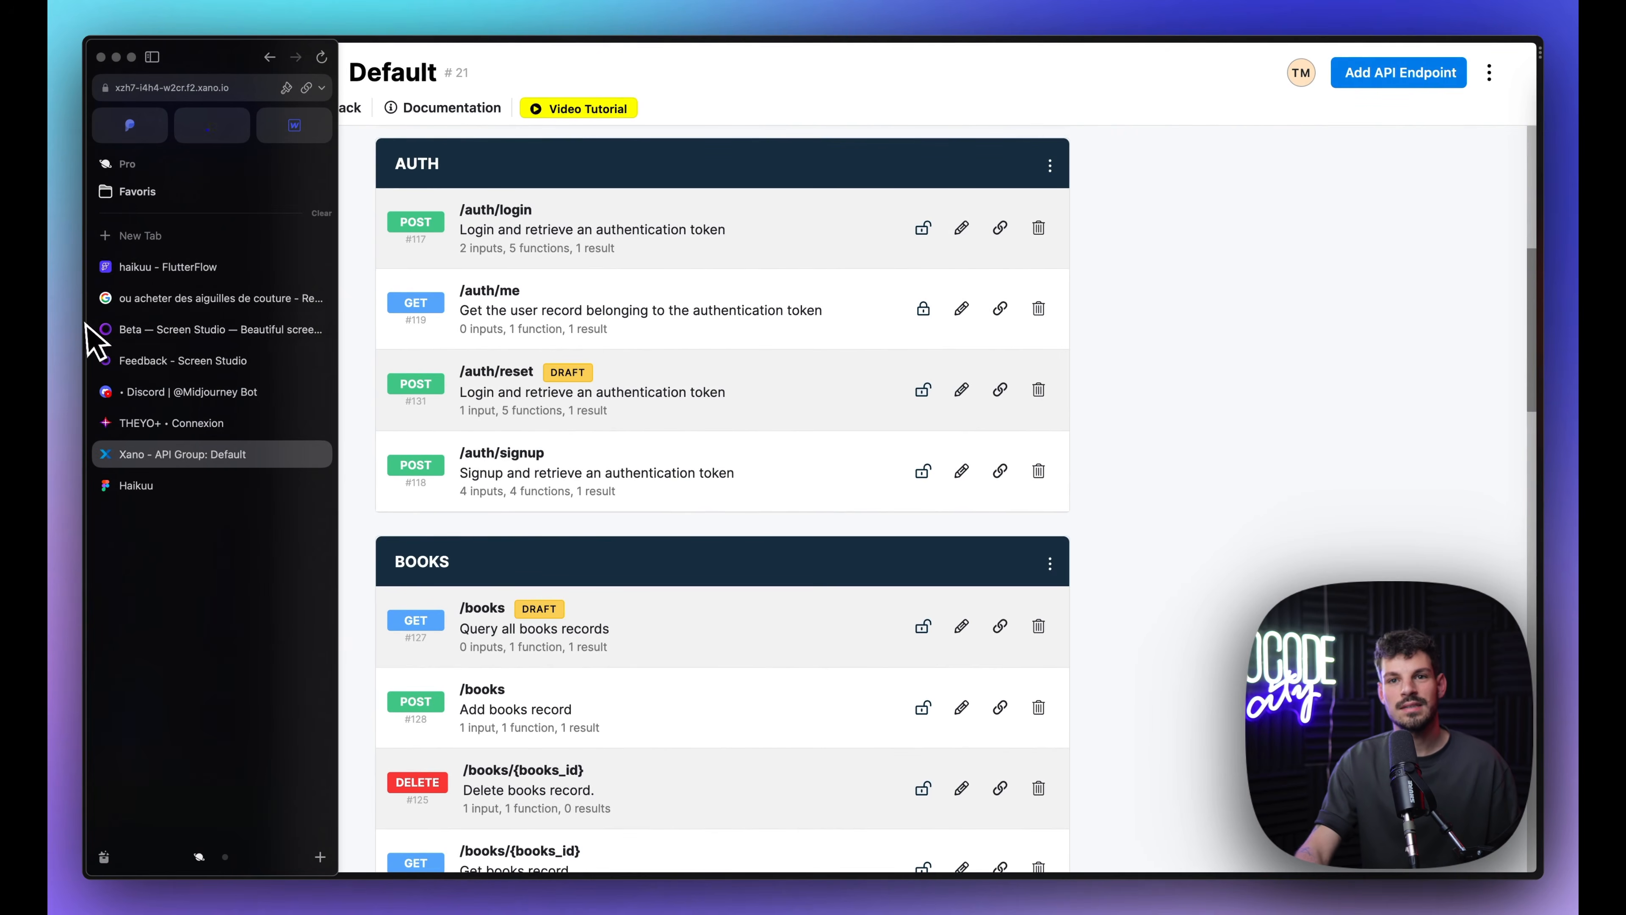
pyautogui.click(214, 268)
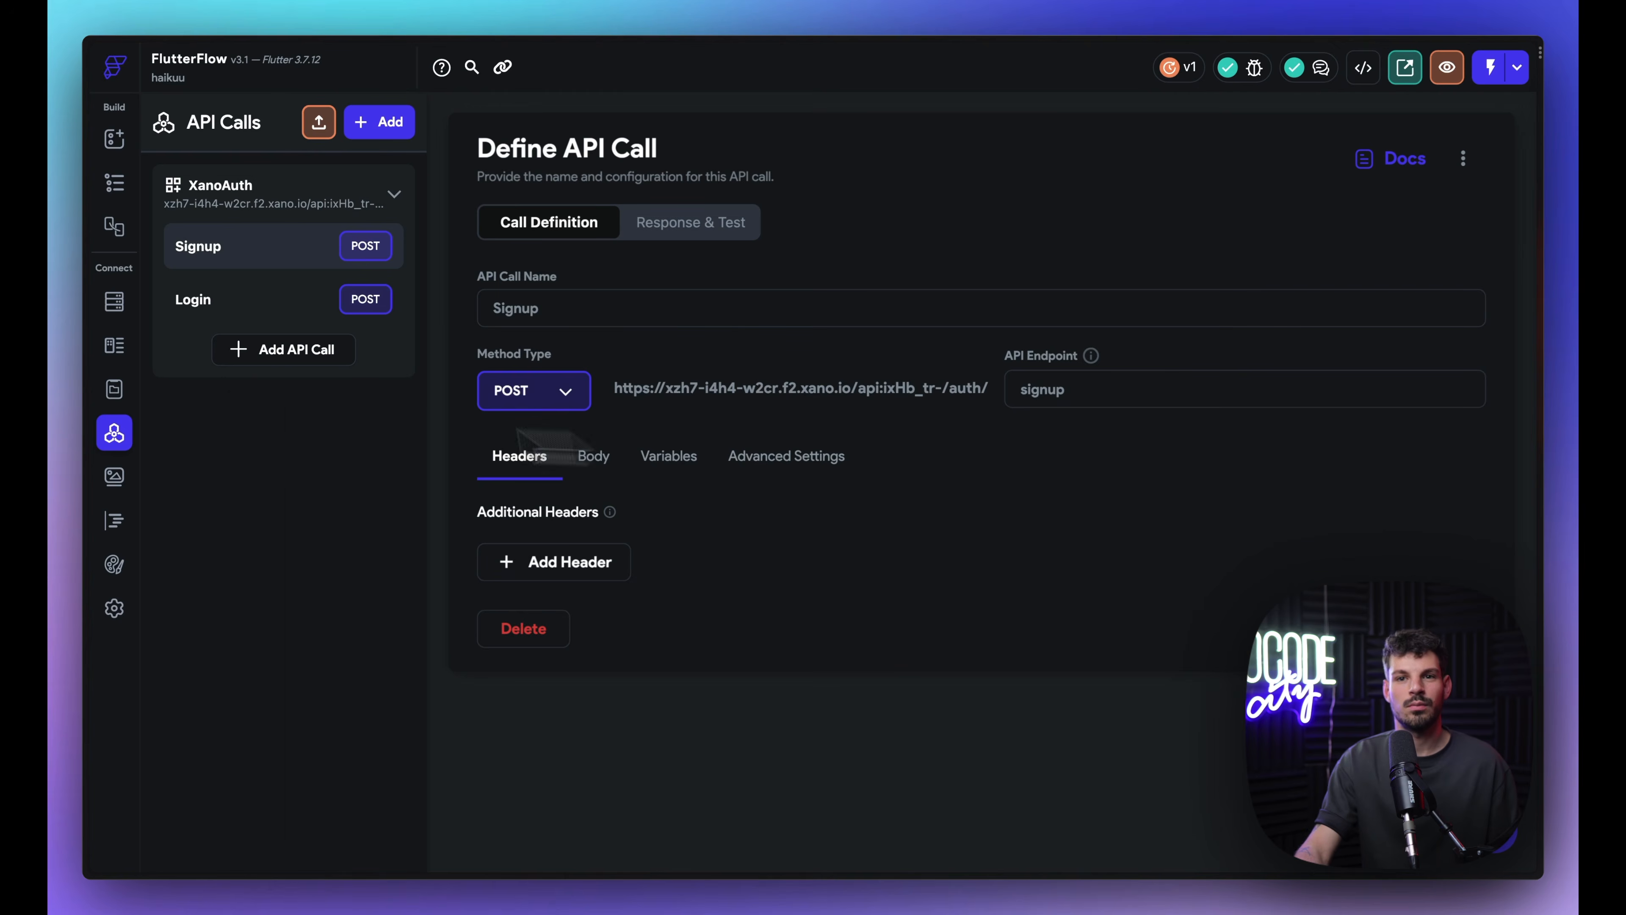
pyautogui.click(96, 456)
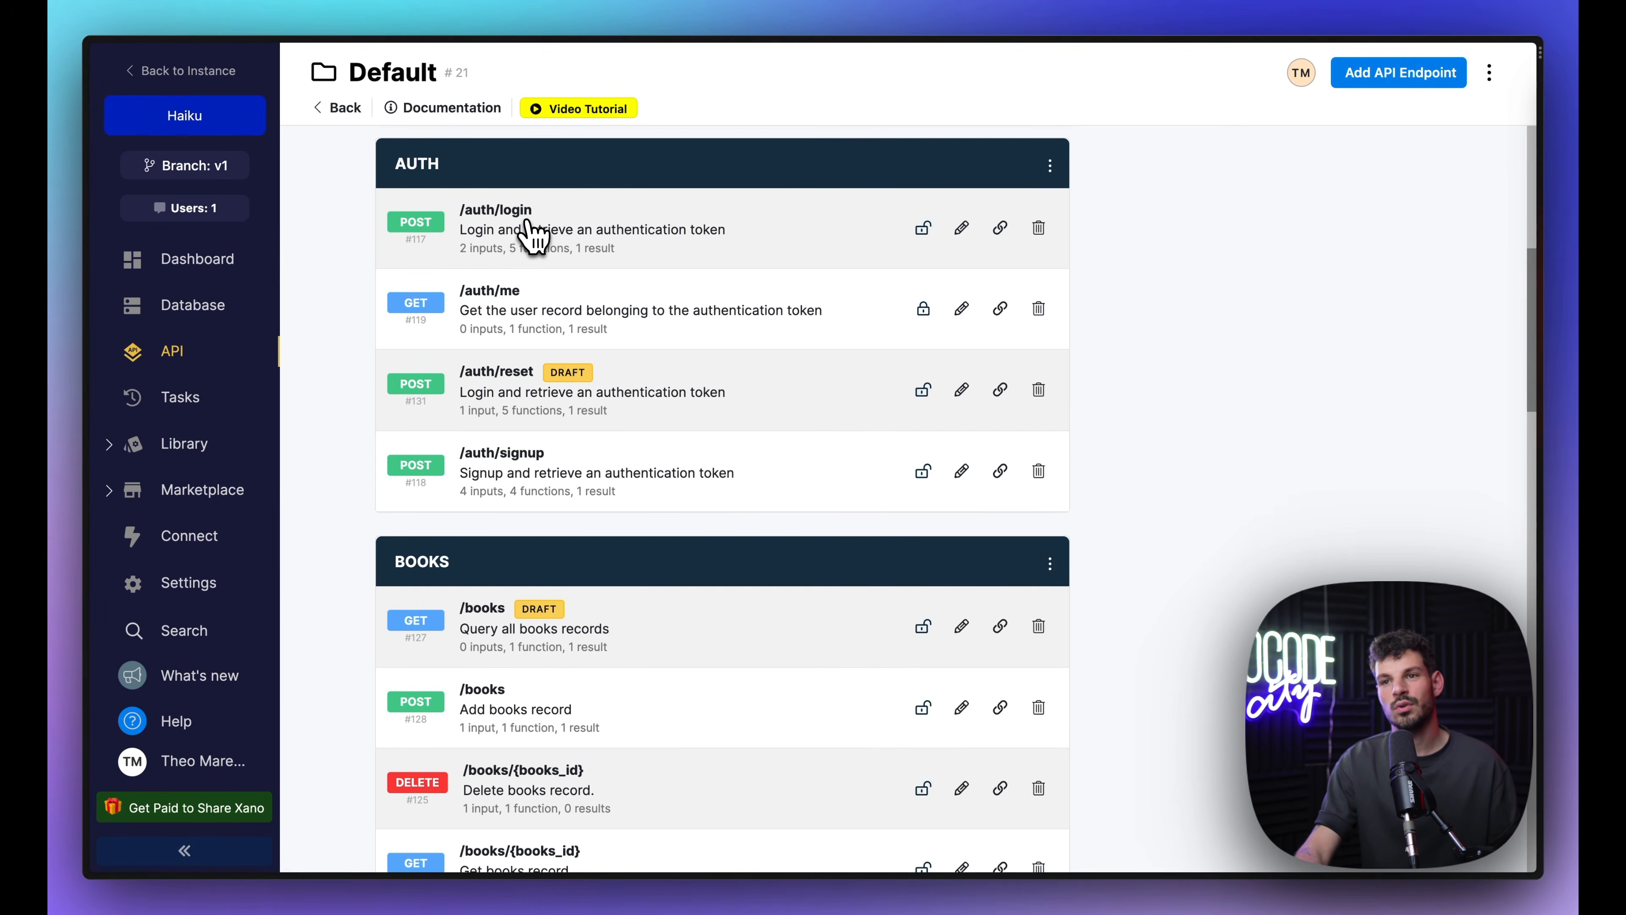
pyautogui.click(539, 483)
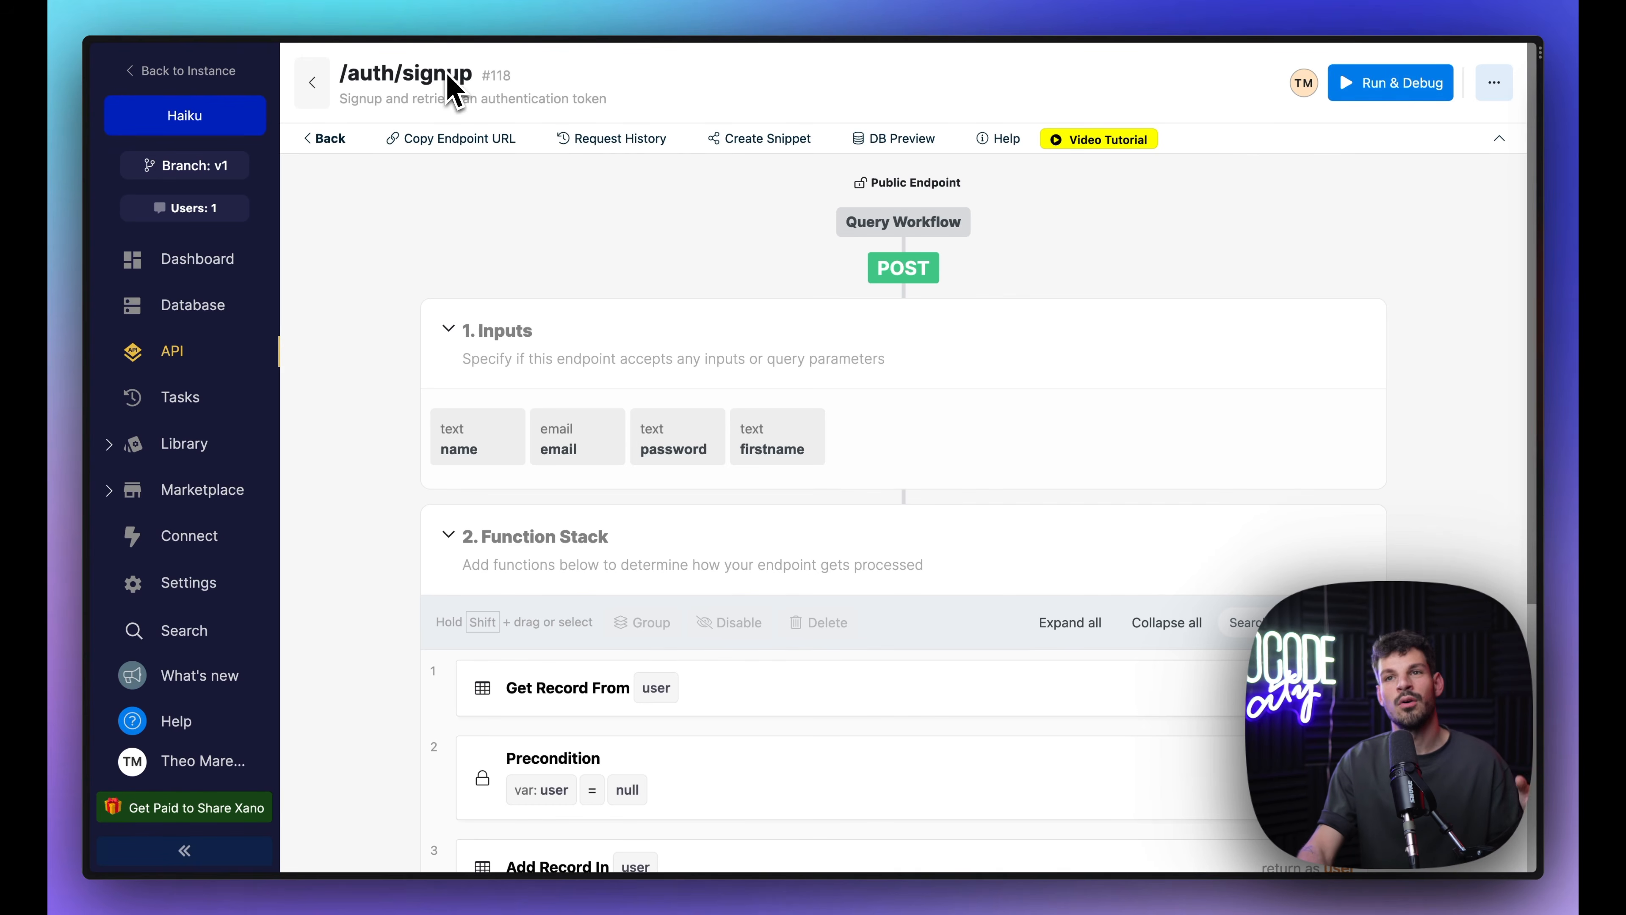
pyautogui.scroll(-2, 474, 500)
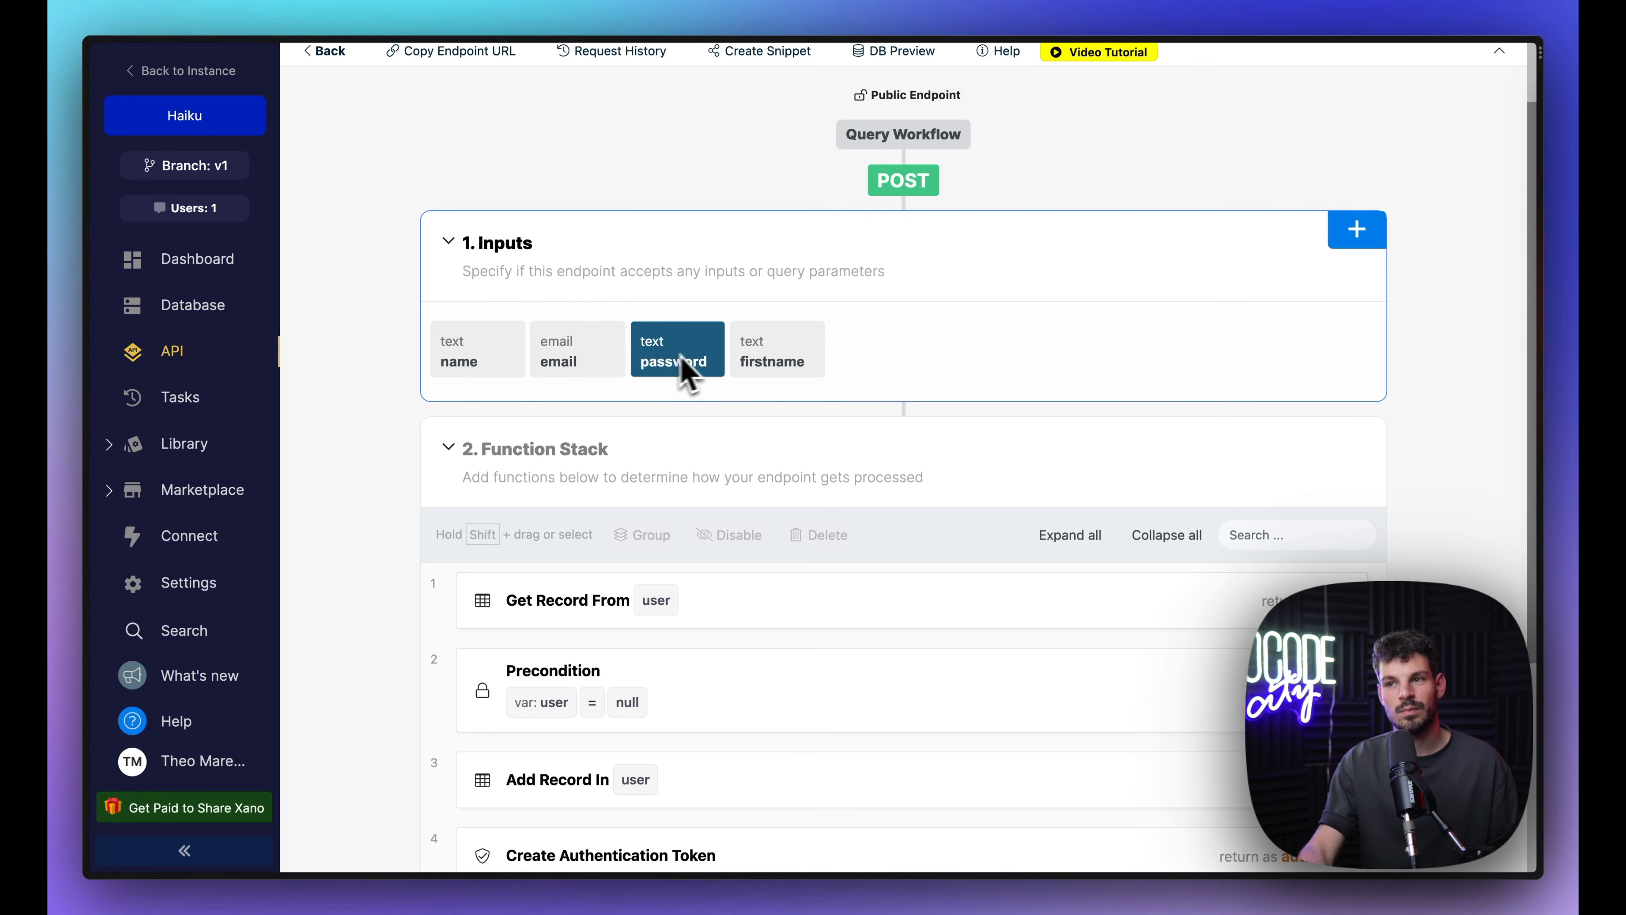
pyautogui.scroll(-2, 781, 428)
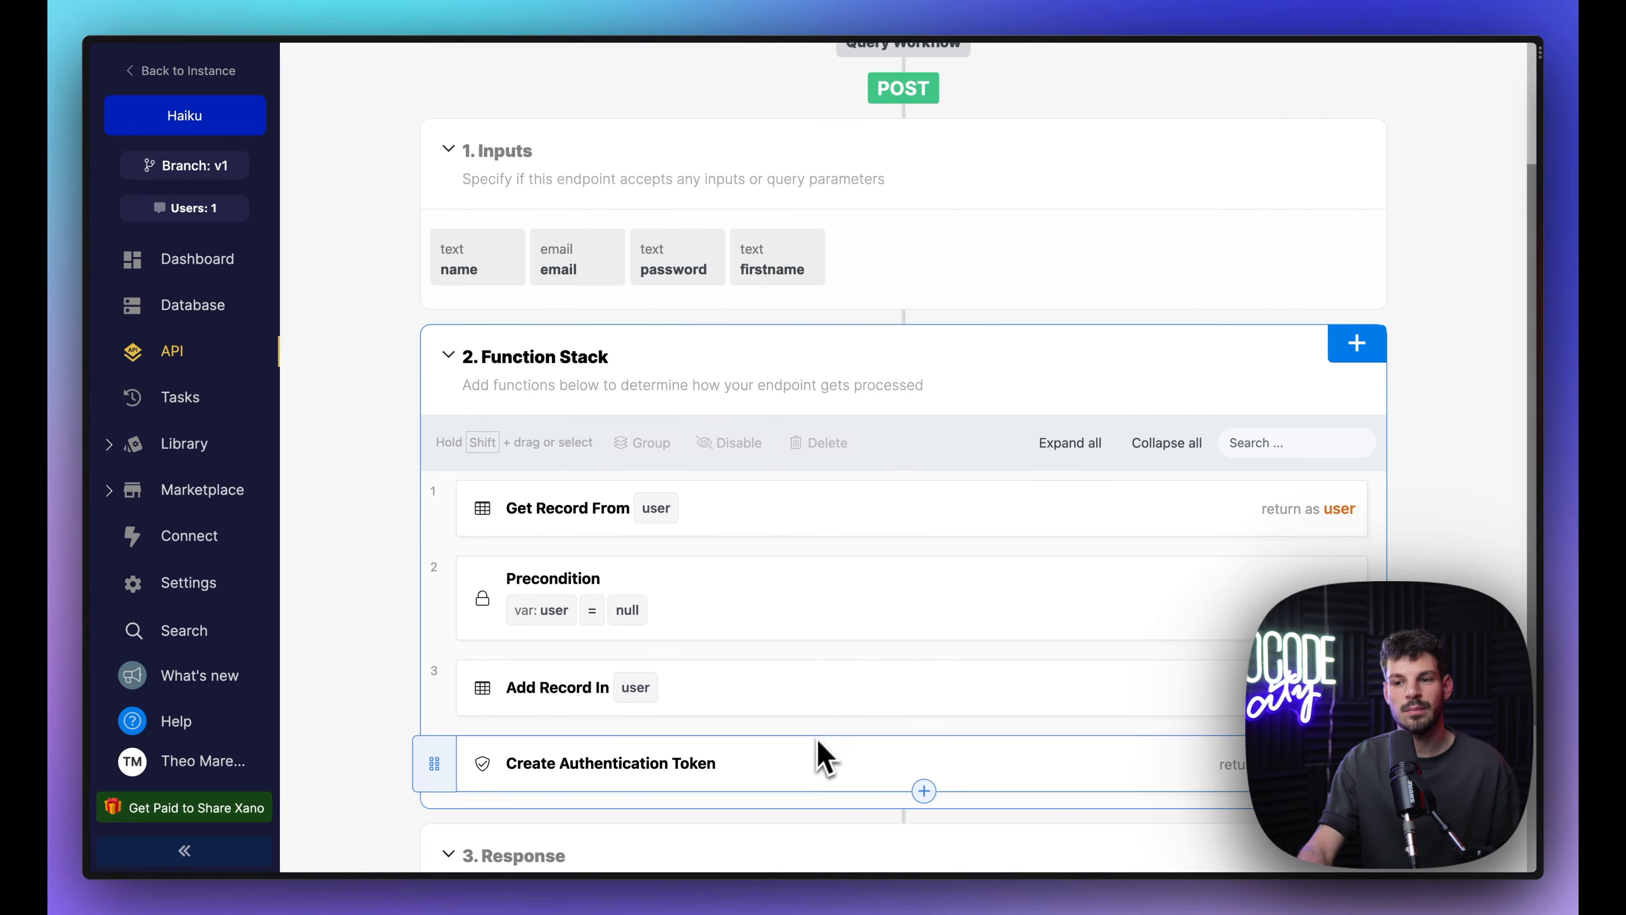
pyautogui.scroll(-3, 817, 755)
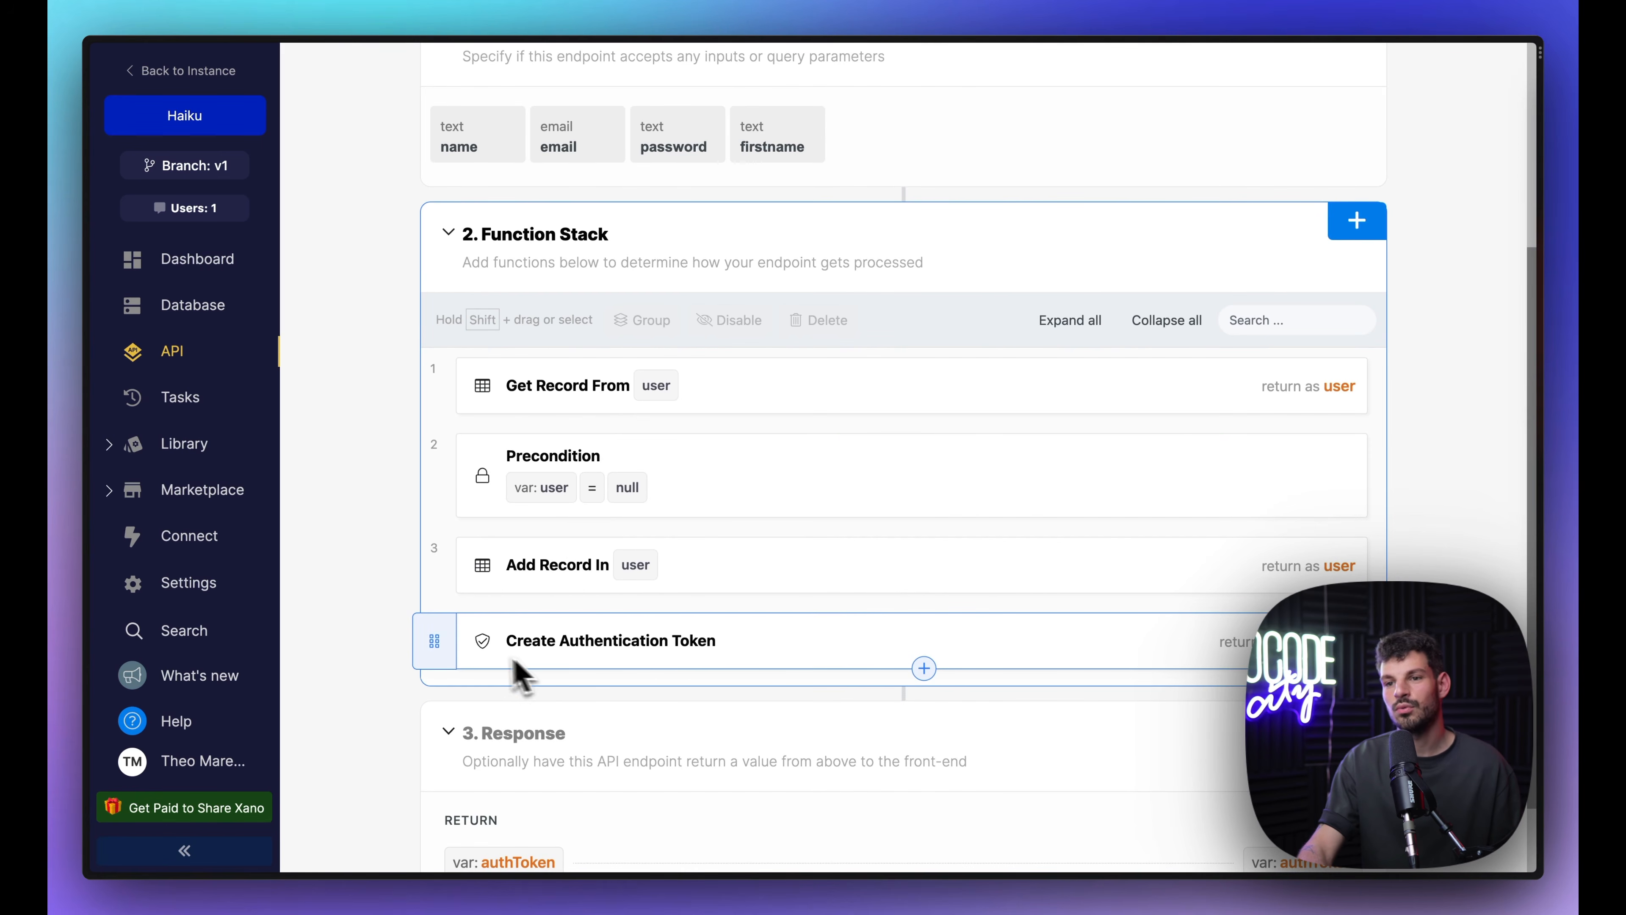
pyautogui.scroll(-2, 743, 730)
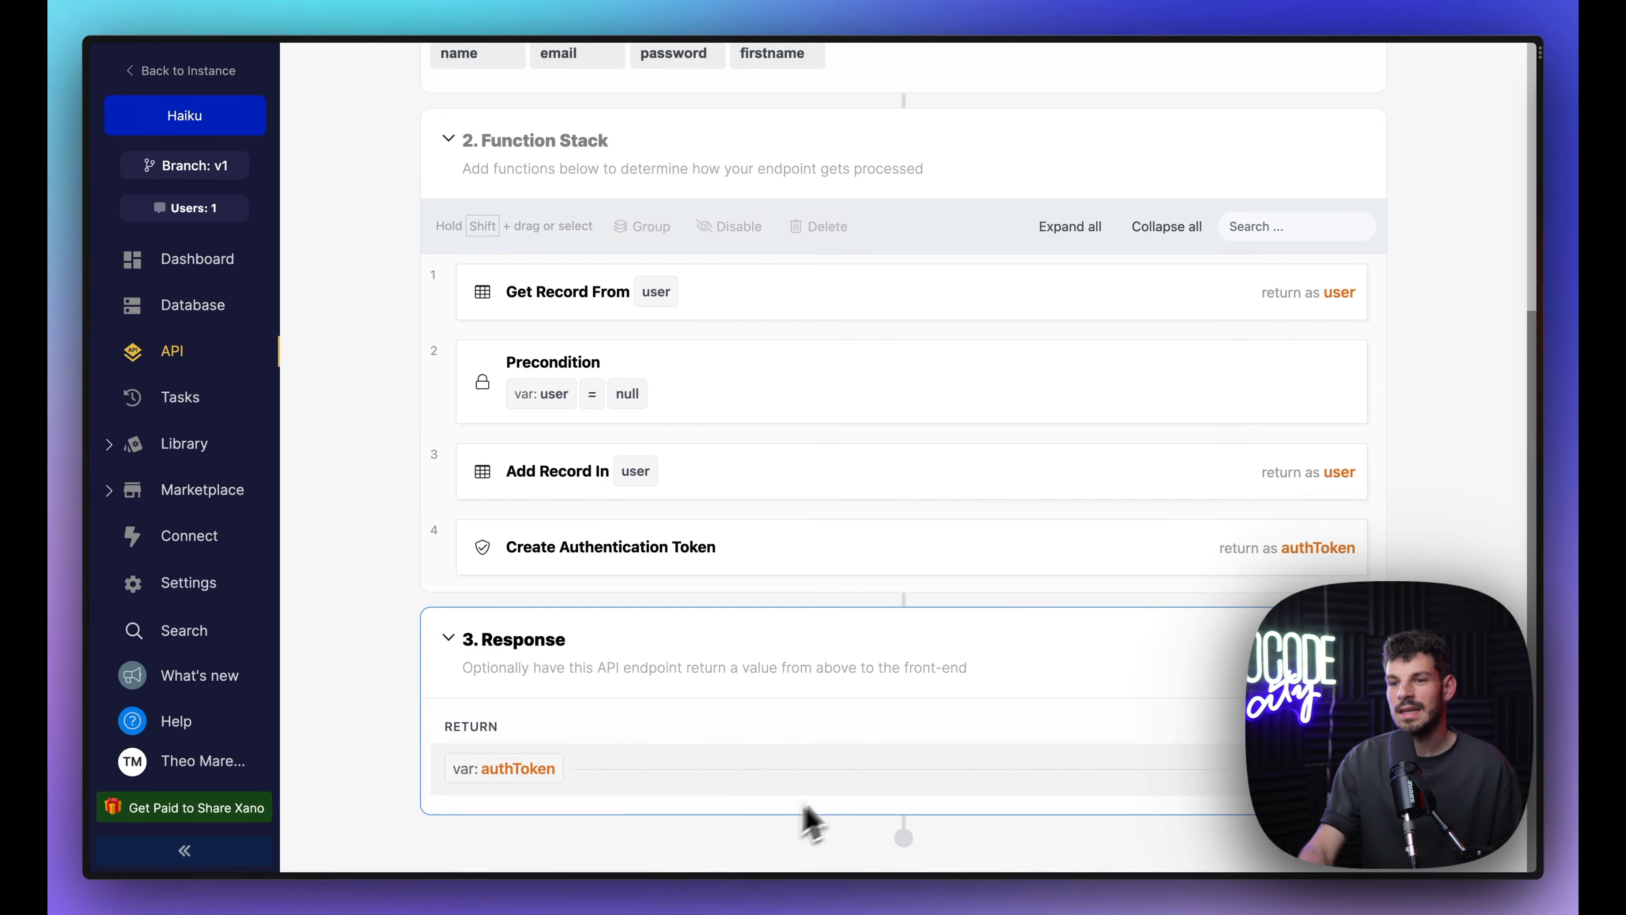
pyautogui.scroll(8, 1045, 737)
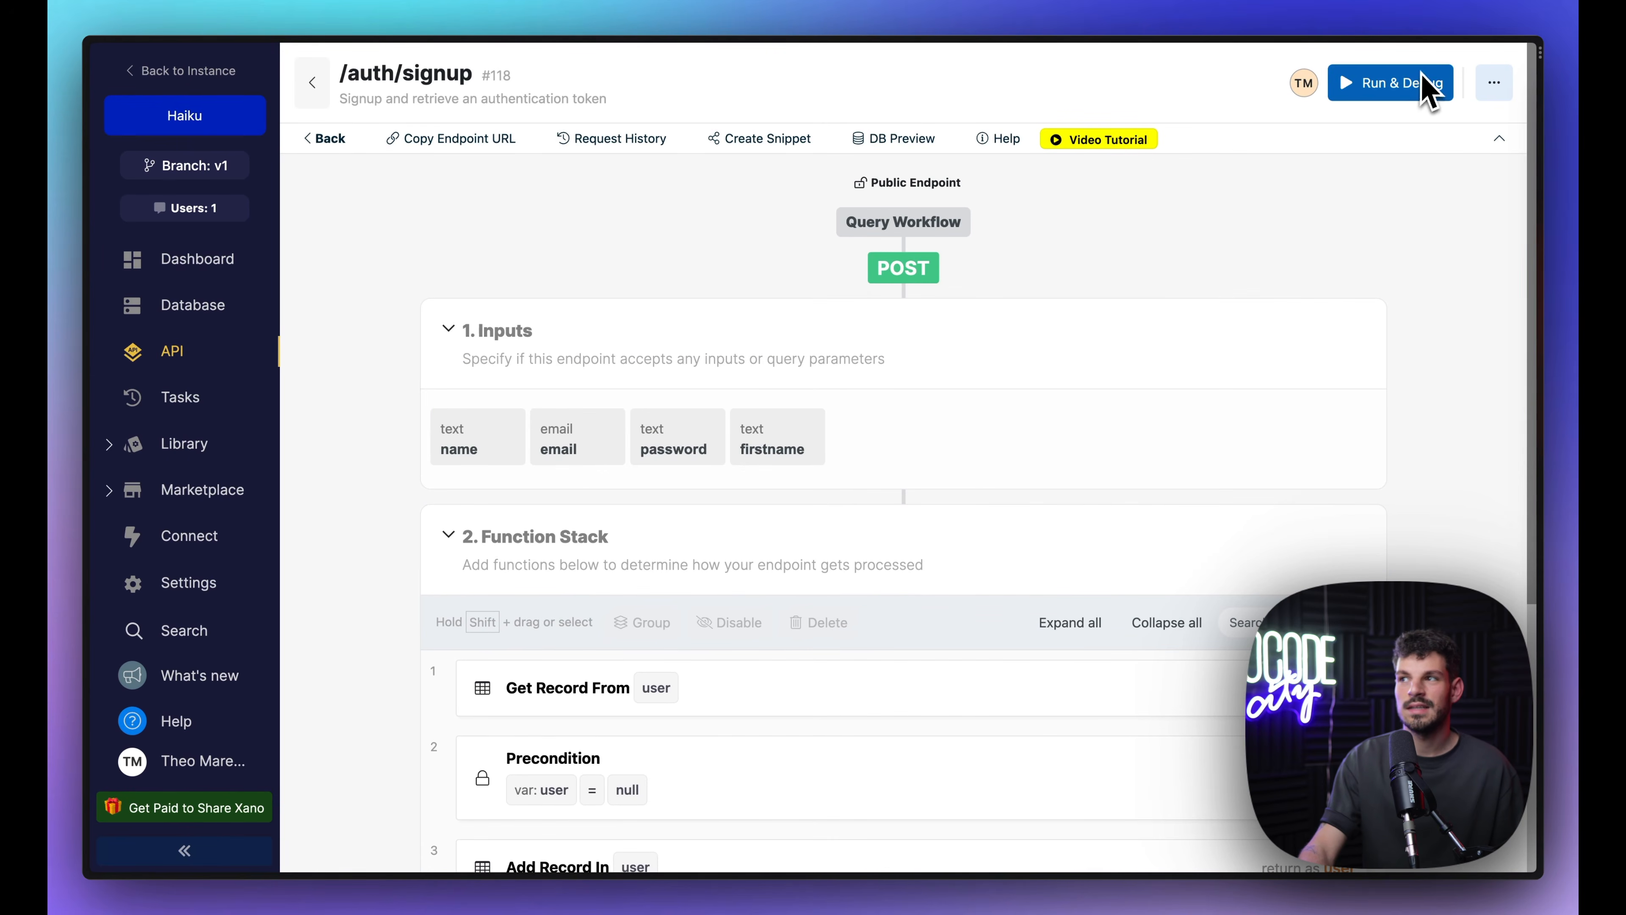
# Step: Review the Signup call's JSON body, then select the signup page's Commencer l'expérience button
pyautogui.moveTo(87, 454)
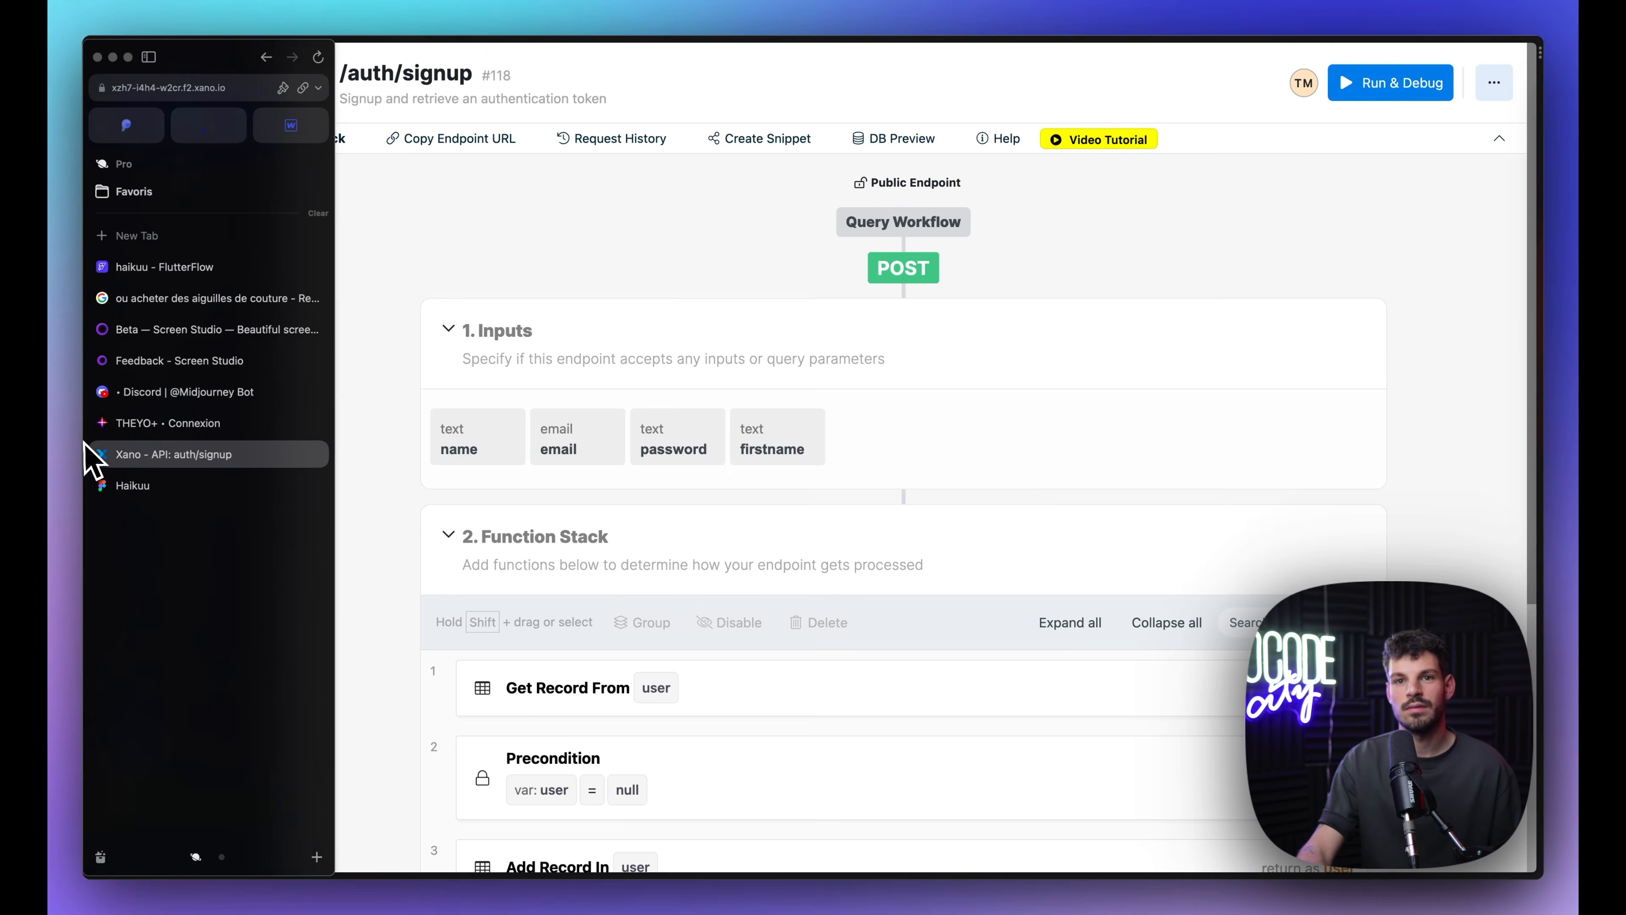
pyautogui.click(188, 277)
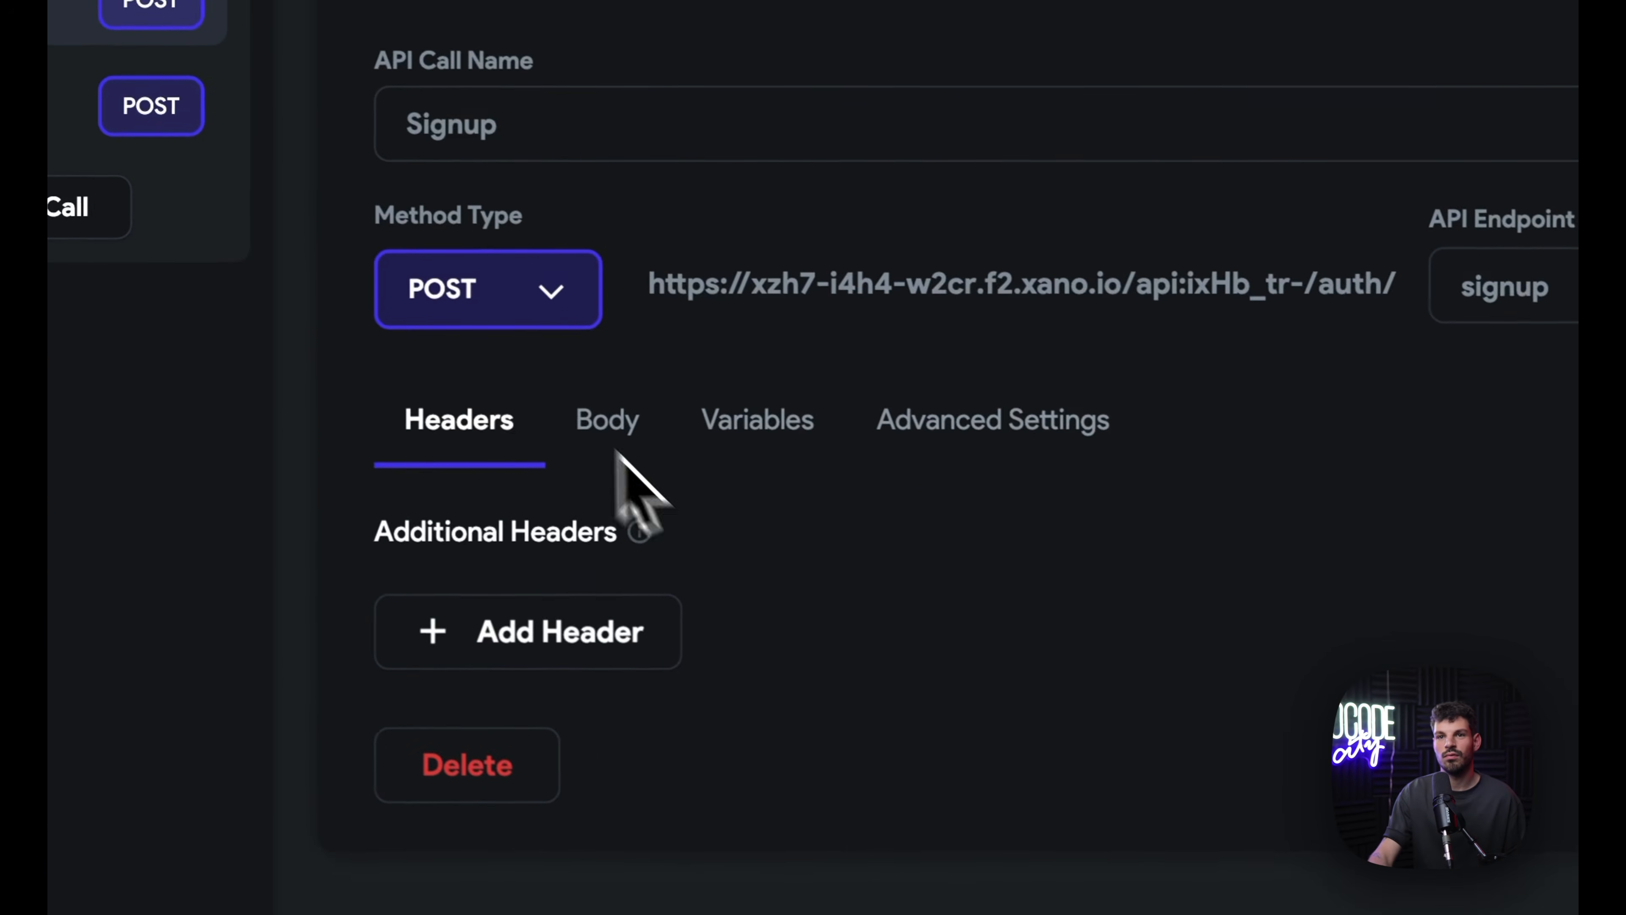
pyautogui.click(1018, 572)
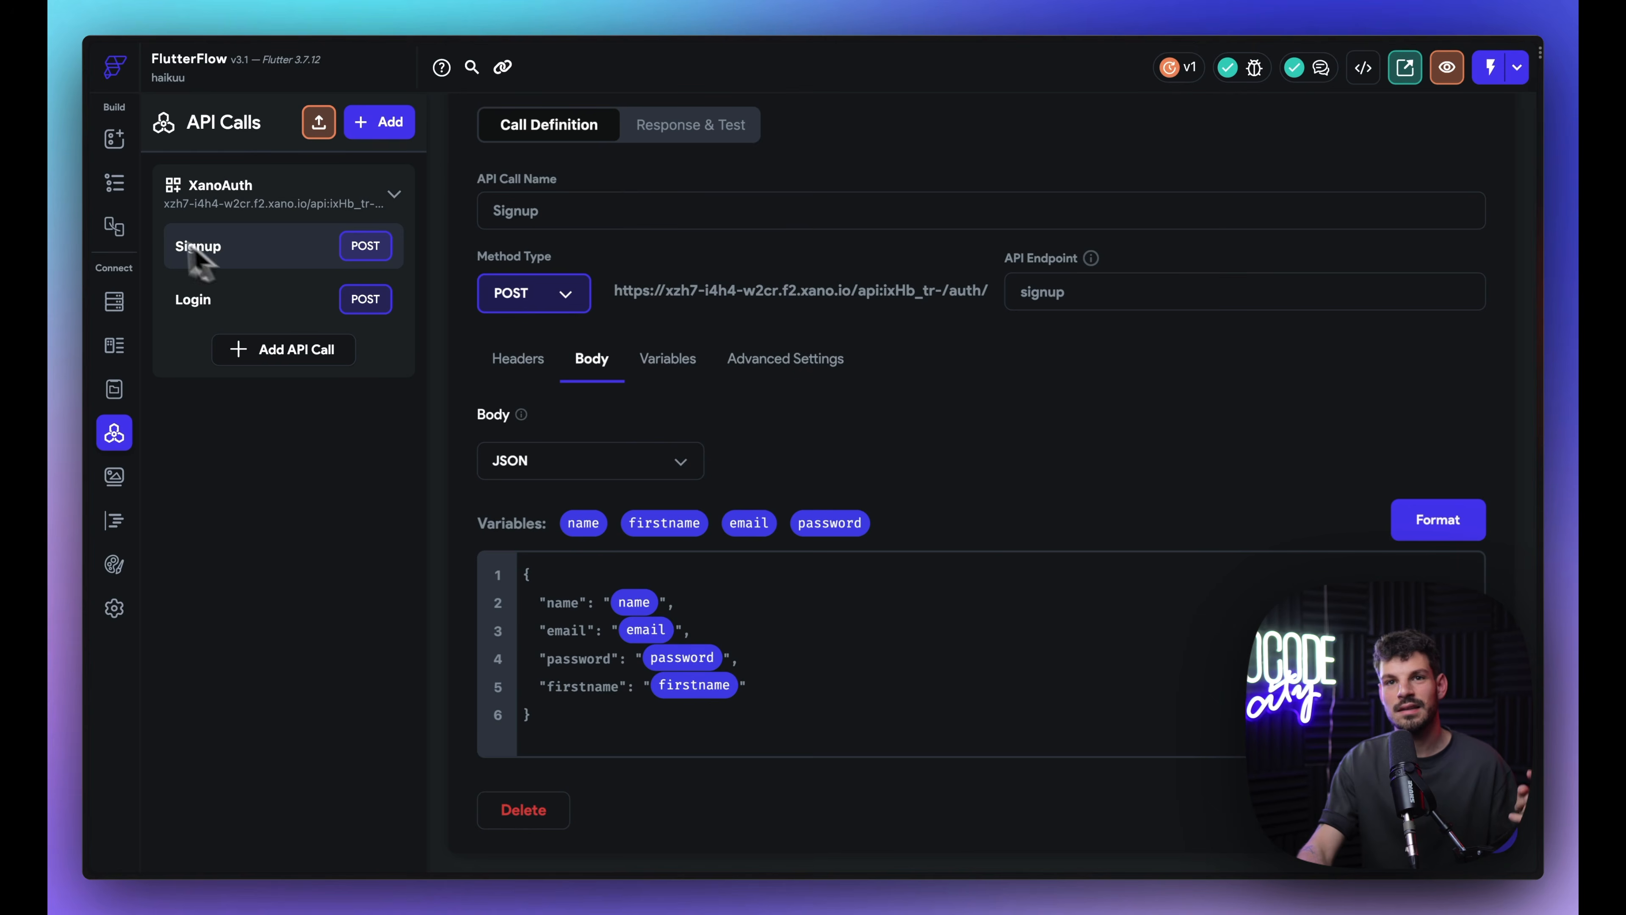
pyautogui.click(115, 184)
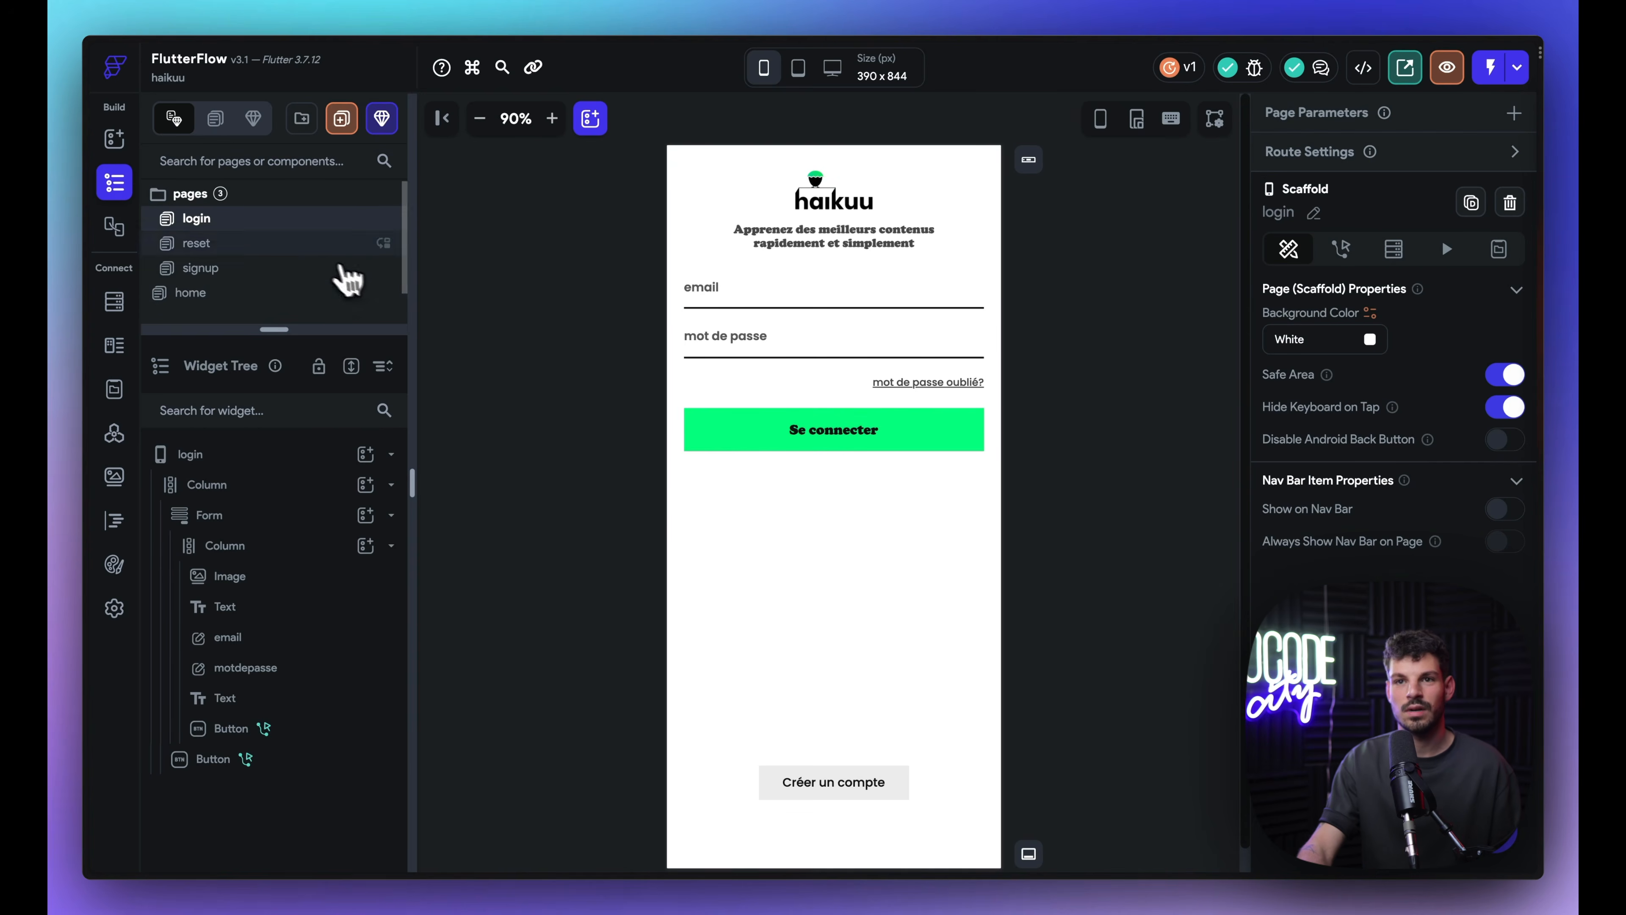
pyautogui.click(295, 269)
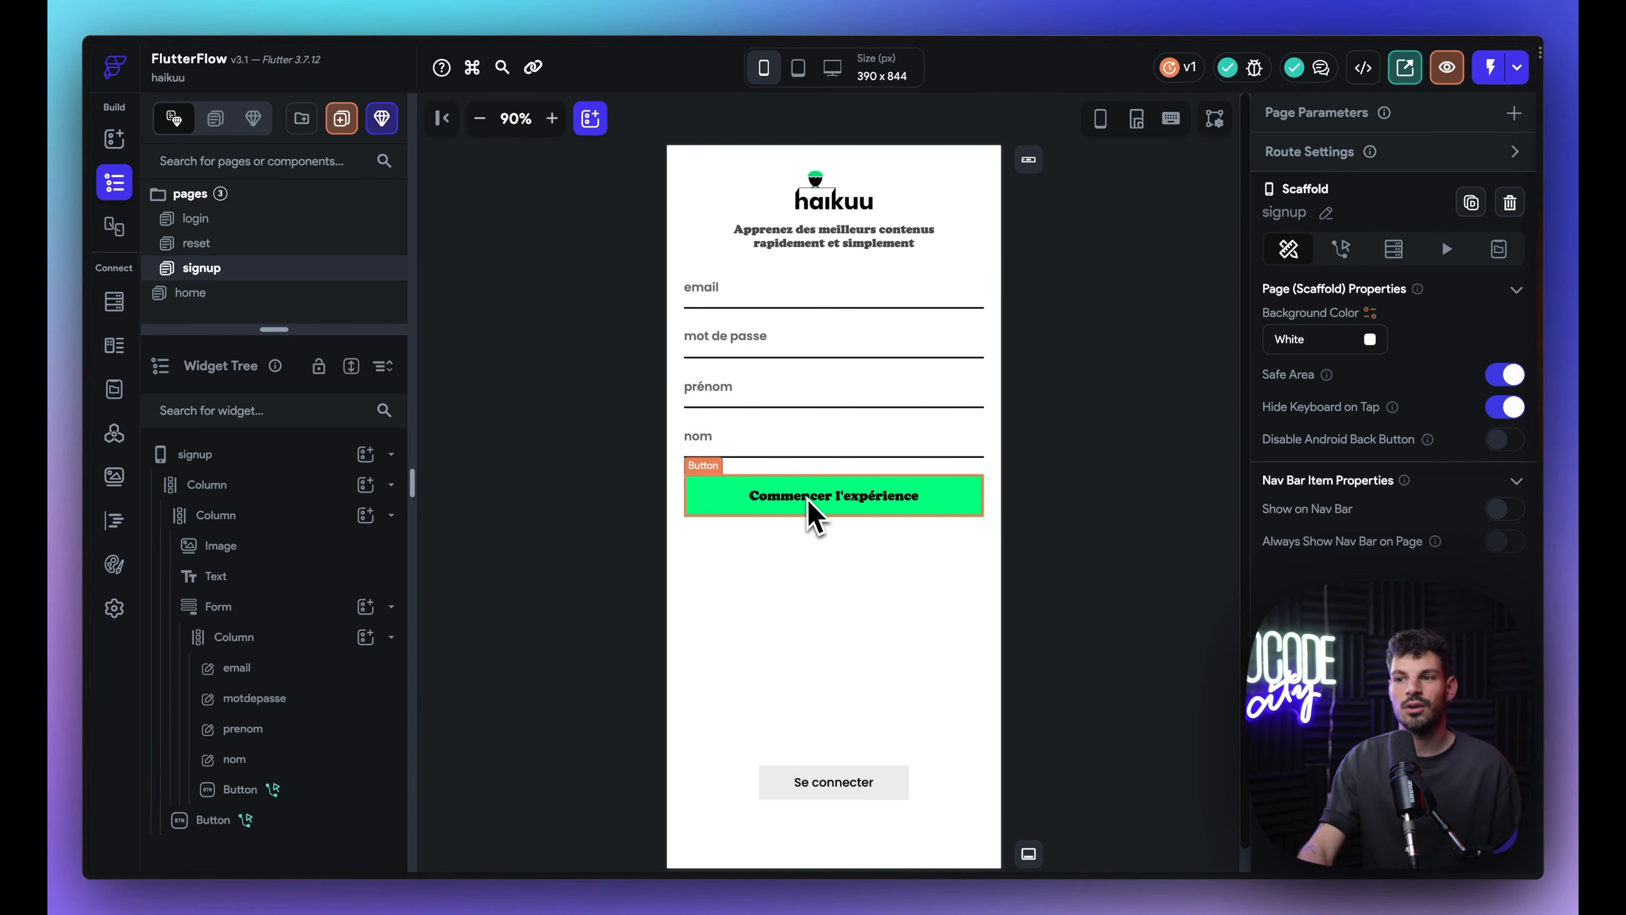
pyautogui.click(813, 513)
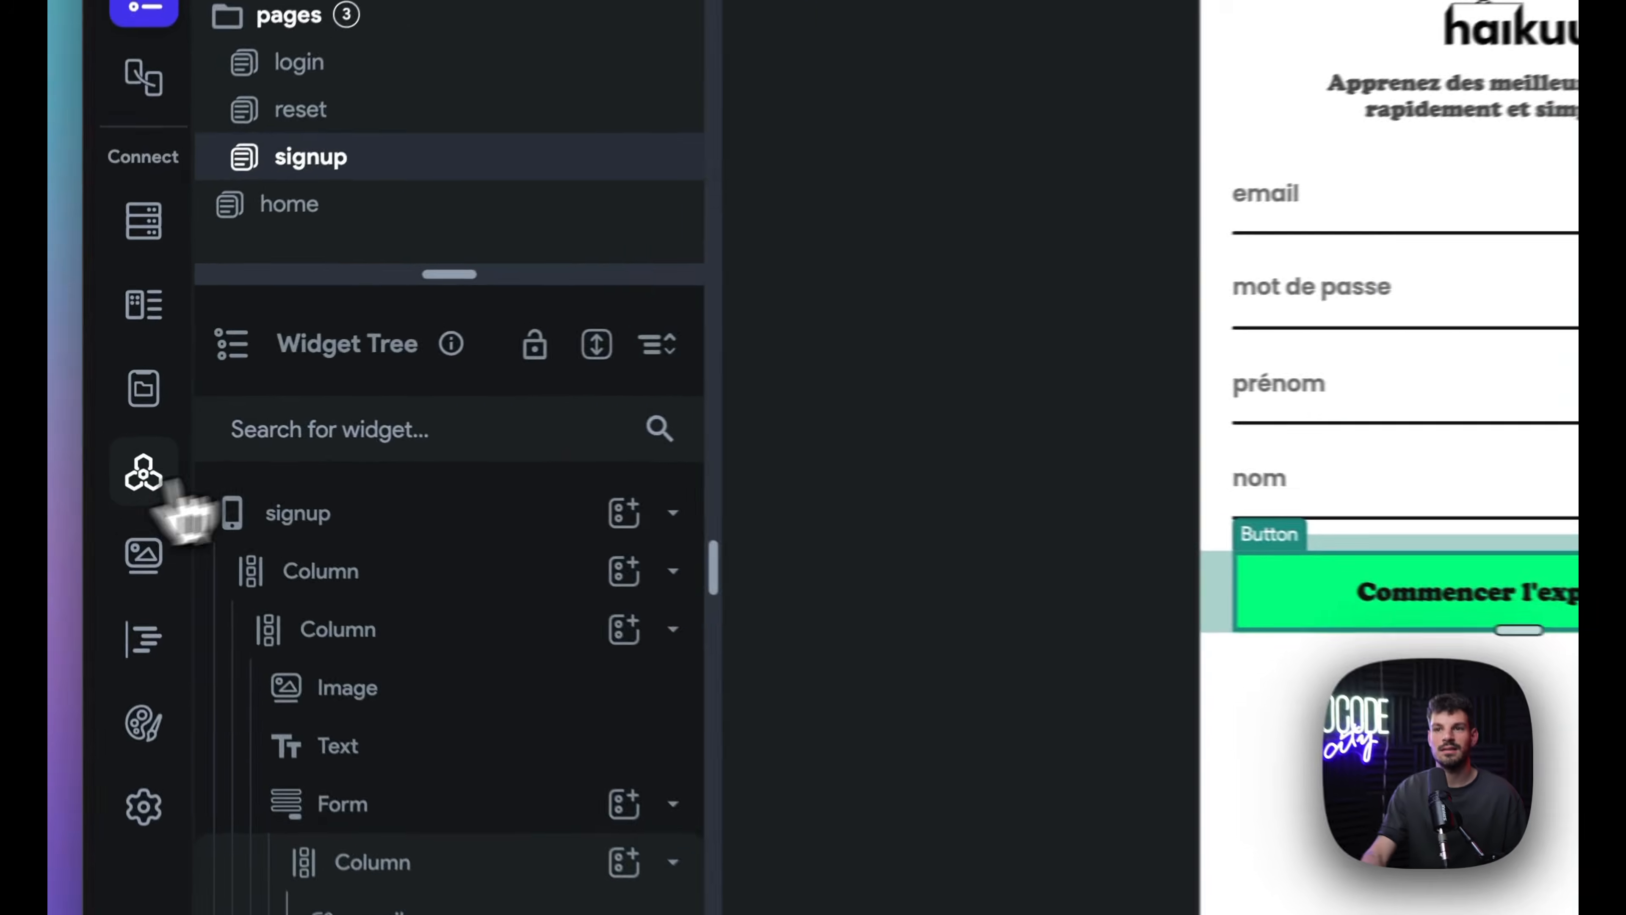
# Step: Reopen XanoAuth's Signup call and check its String variables, including the name variable's type
pyautogui.click(146, 475)
pyautogui.click(605, 253)
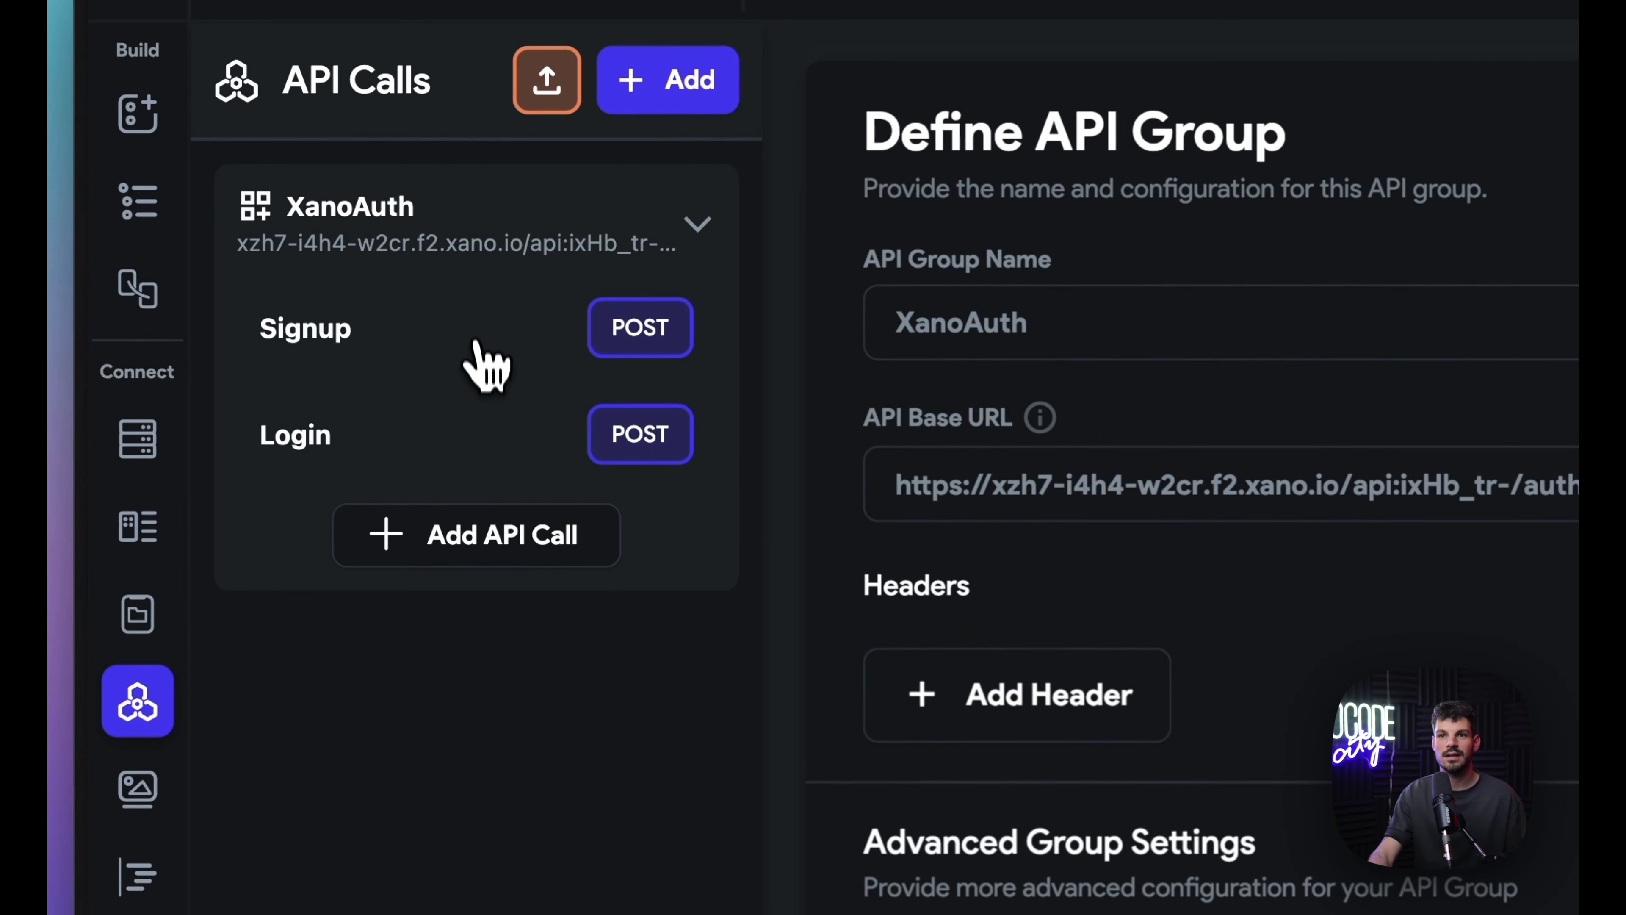
pyautogui.click(479, 346)
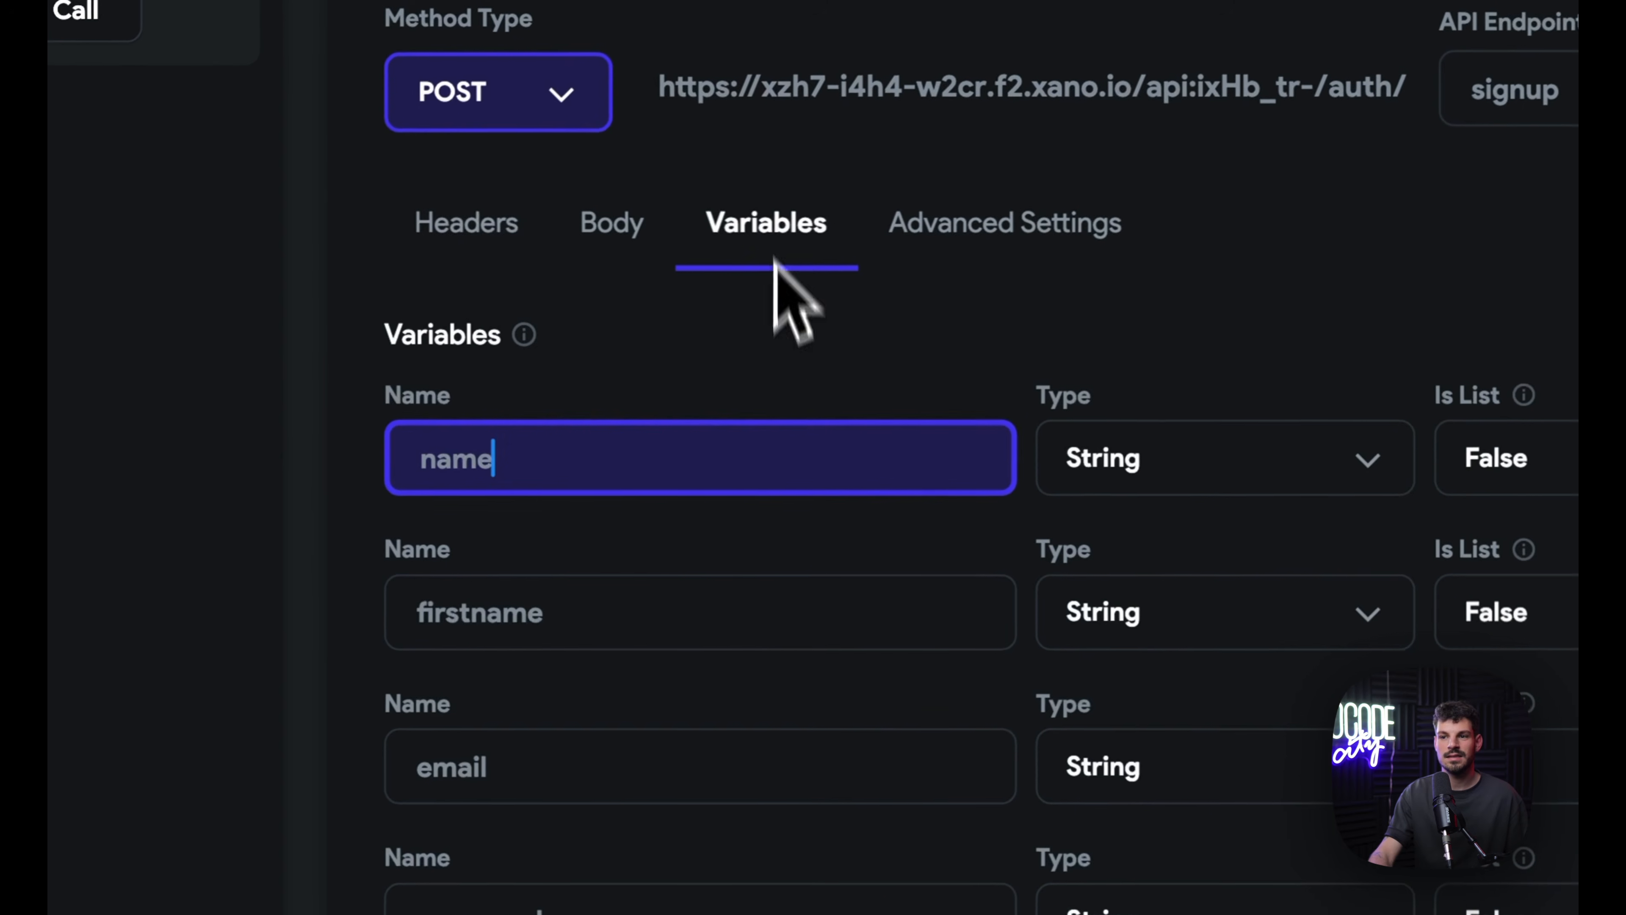
pyautogui.click(634, 244)
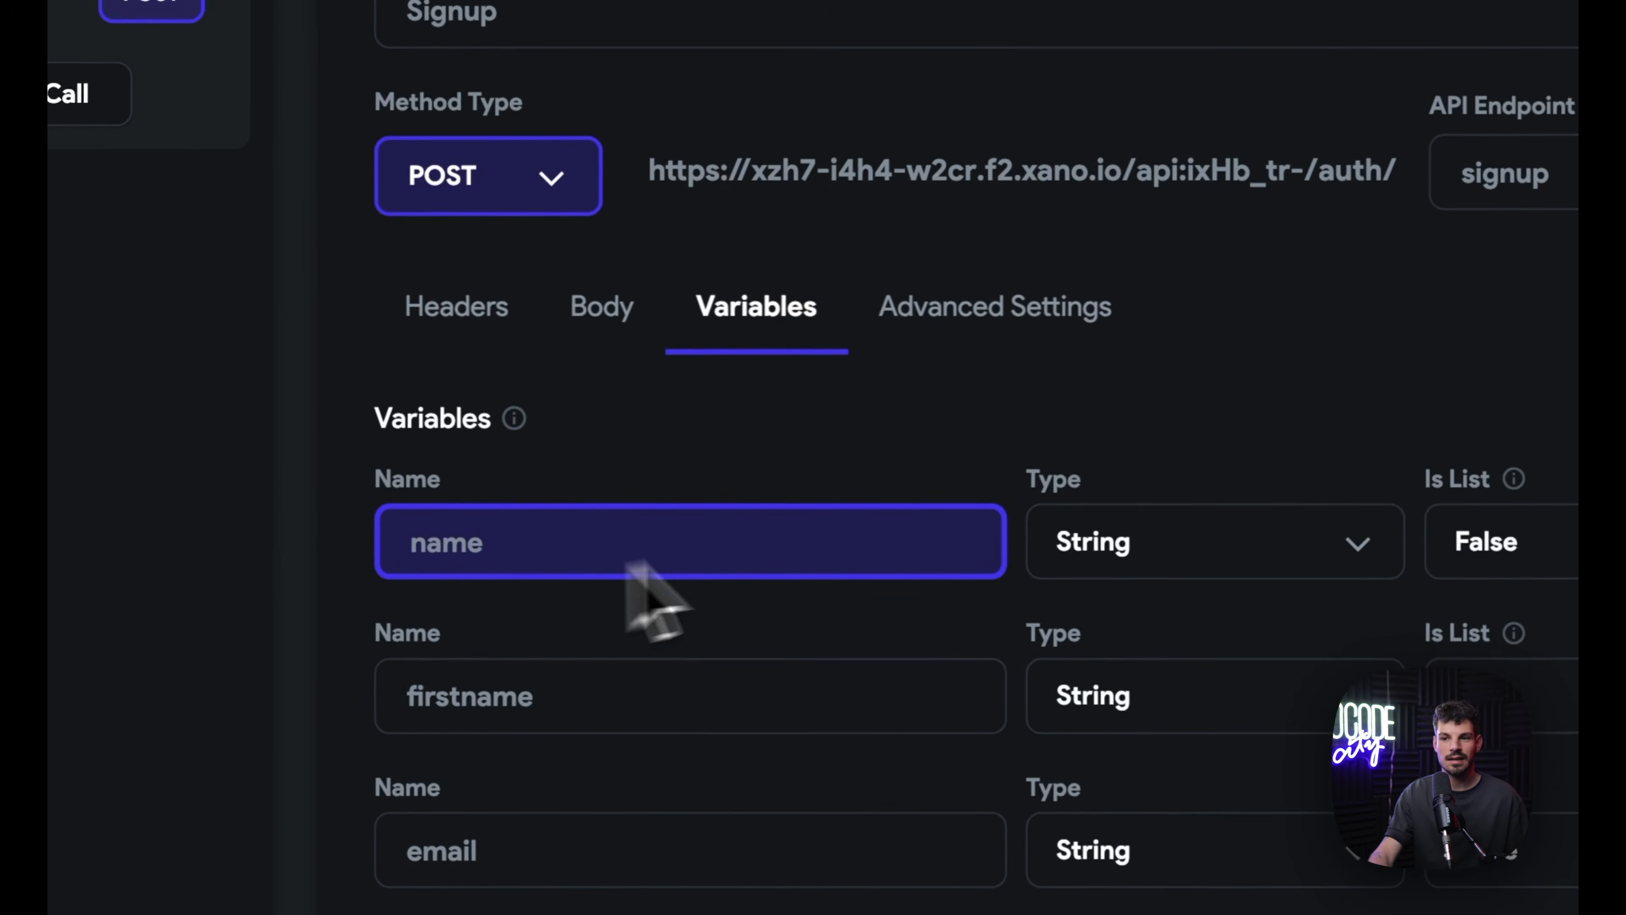
pyautogui.click(1231, 565)
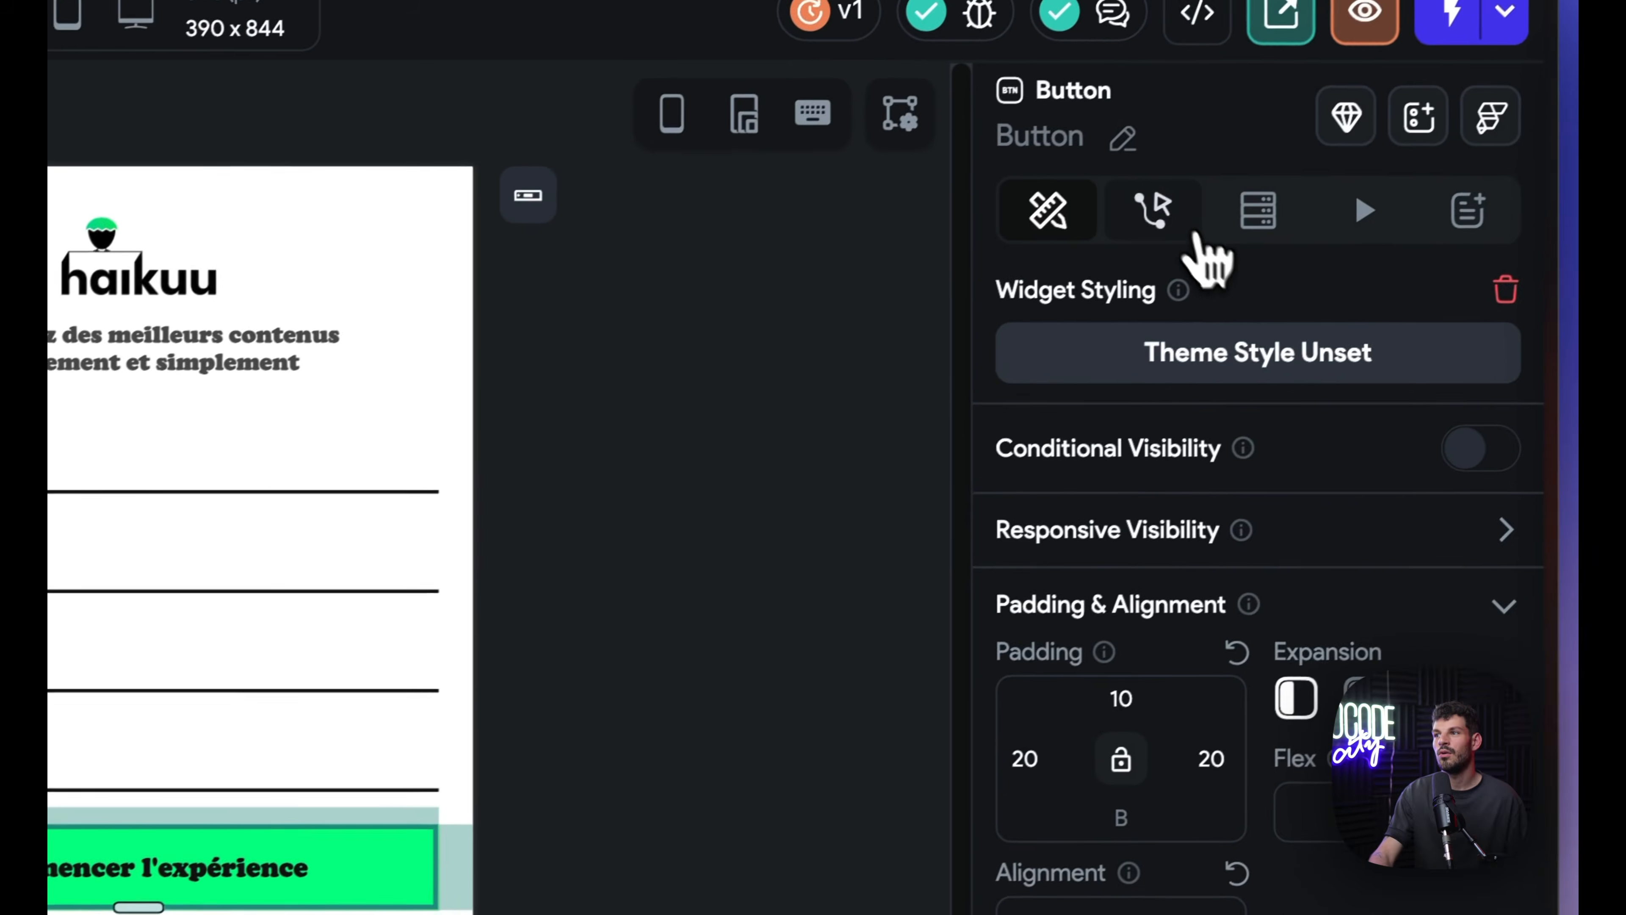
pyautogui.click(1146, 215)
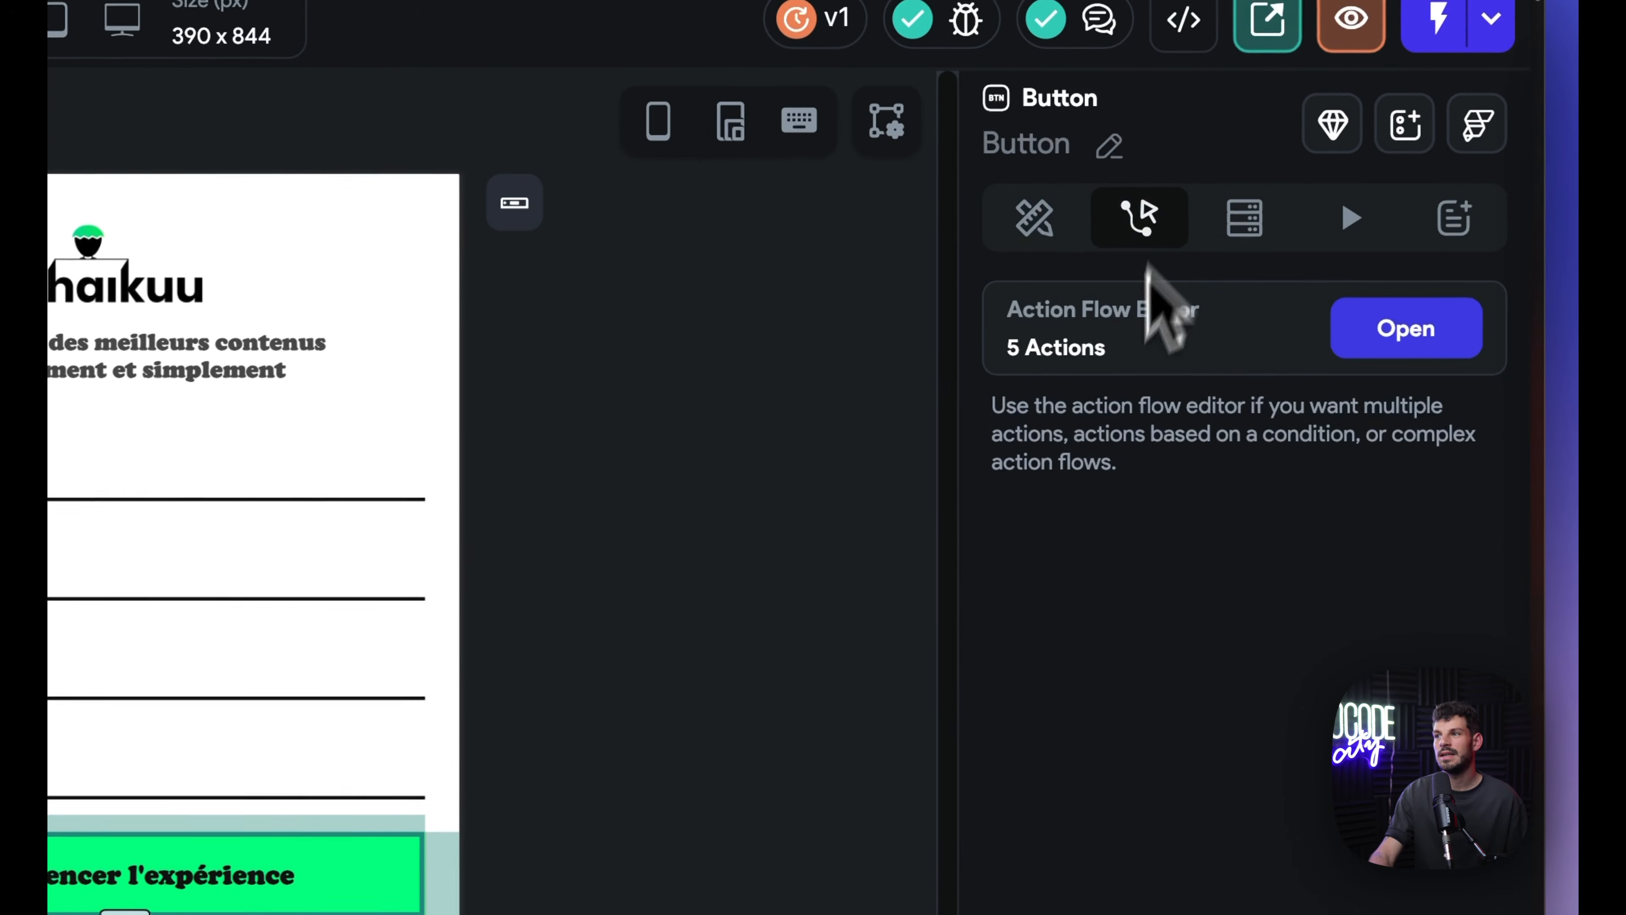
pyautogui.click(1405, 328)
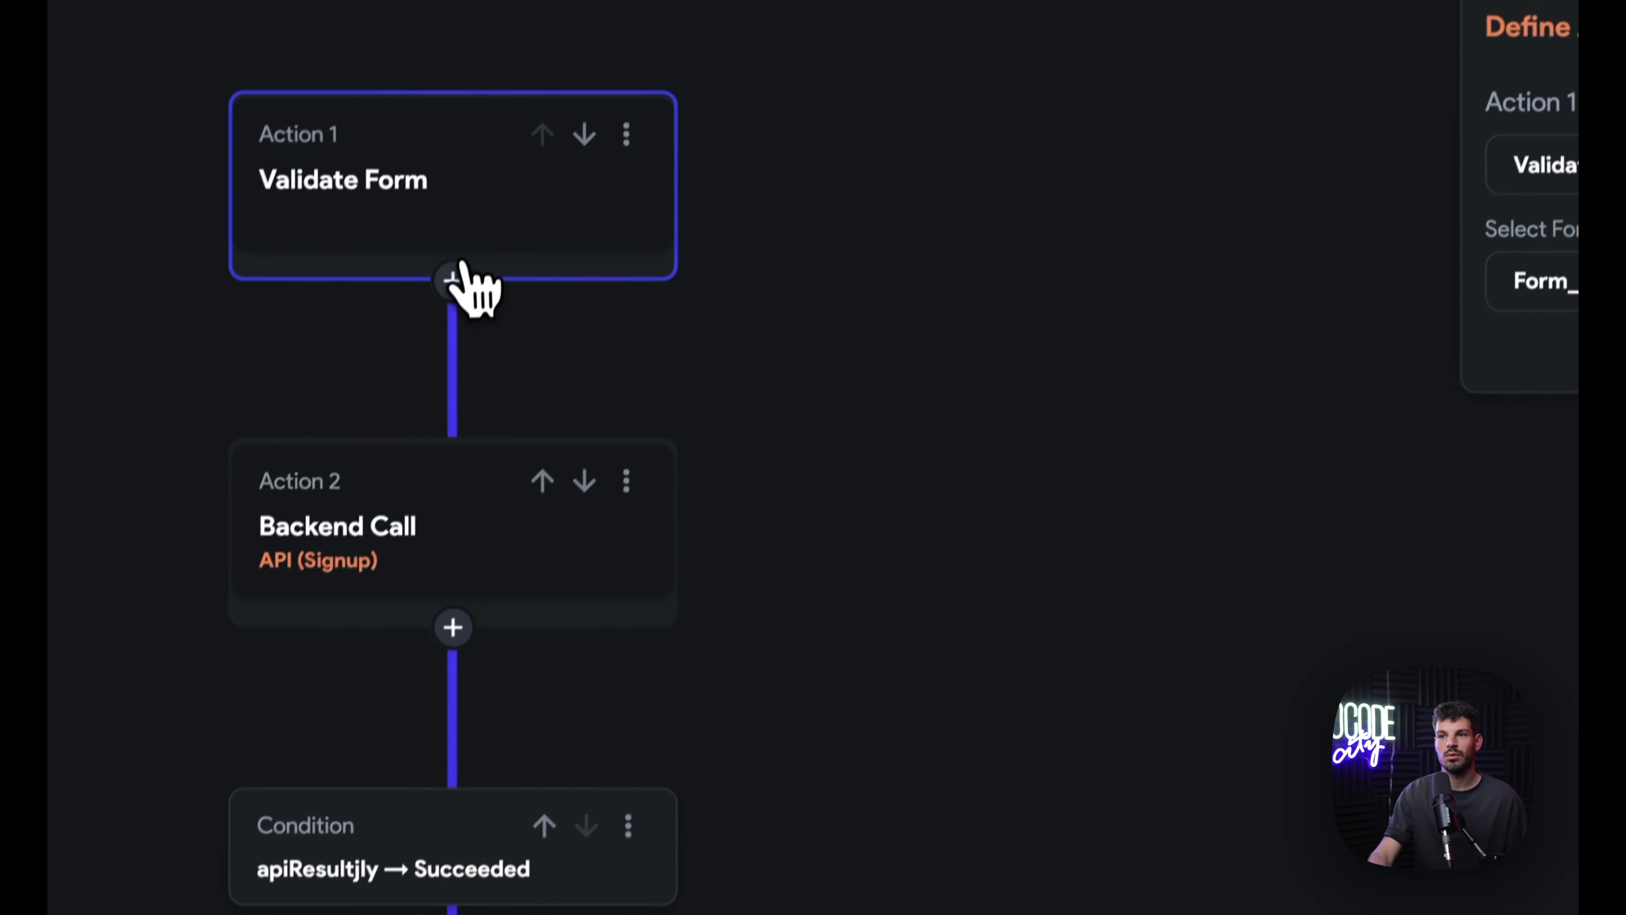
pyautogui.click(453, 277)
pyautogui.click(544, 365)
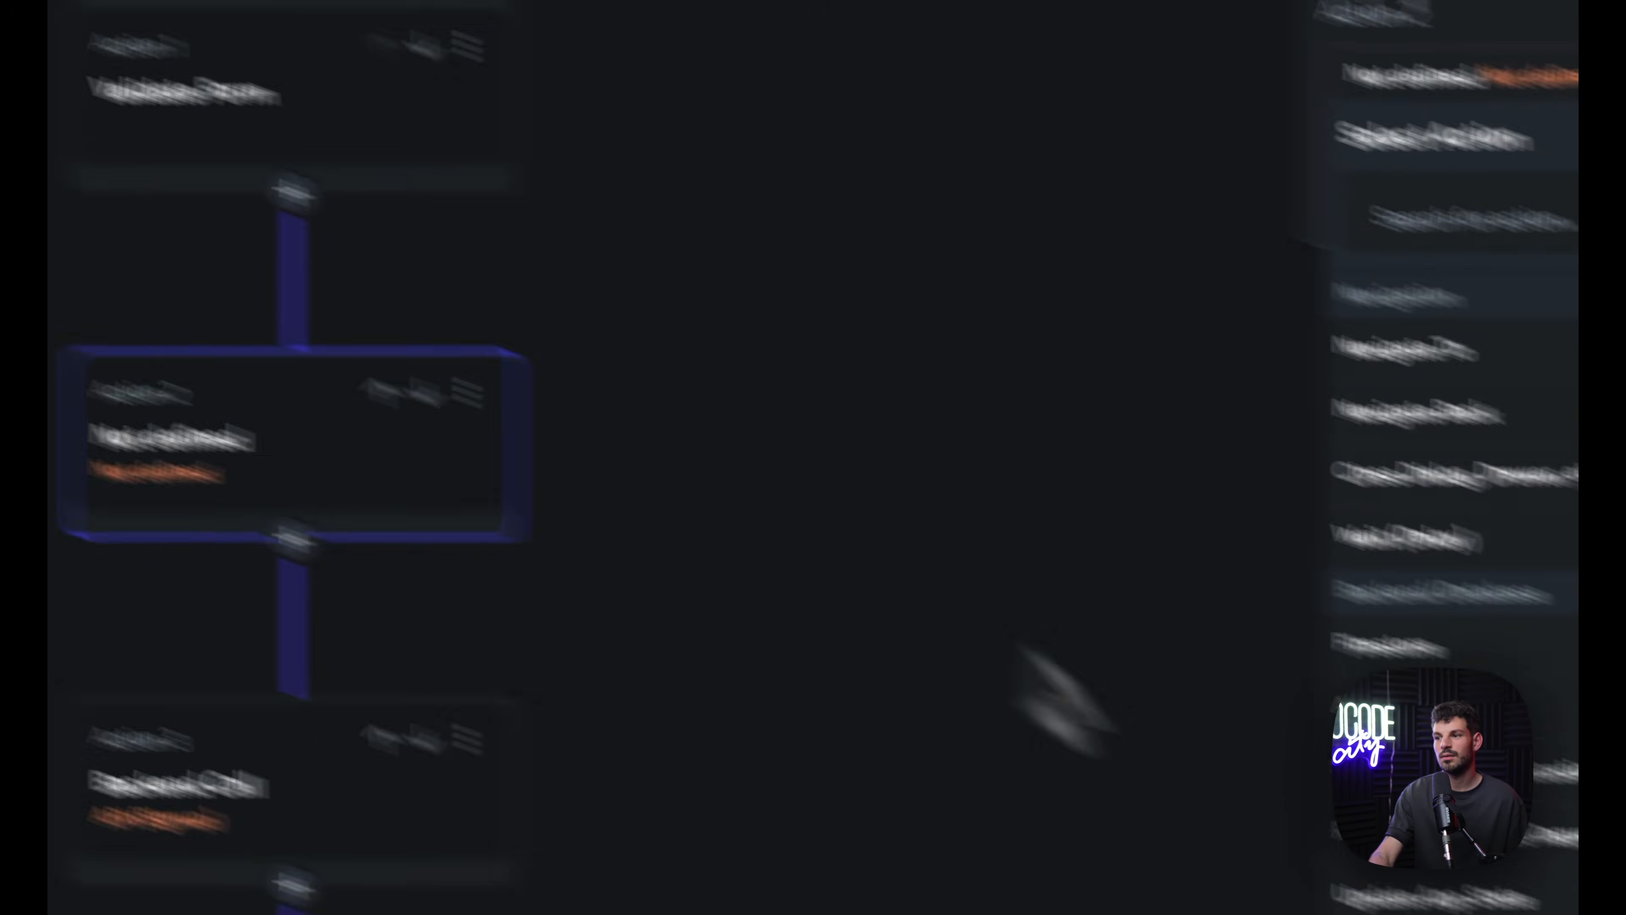
pyautogui.scroll(-10, 1487, 782)
pyautogui.scroll(10, 1498, 662)
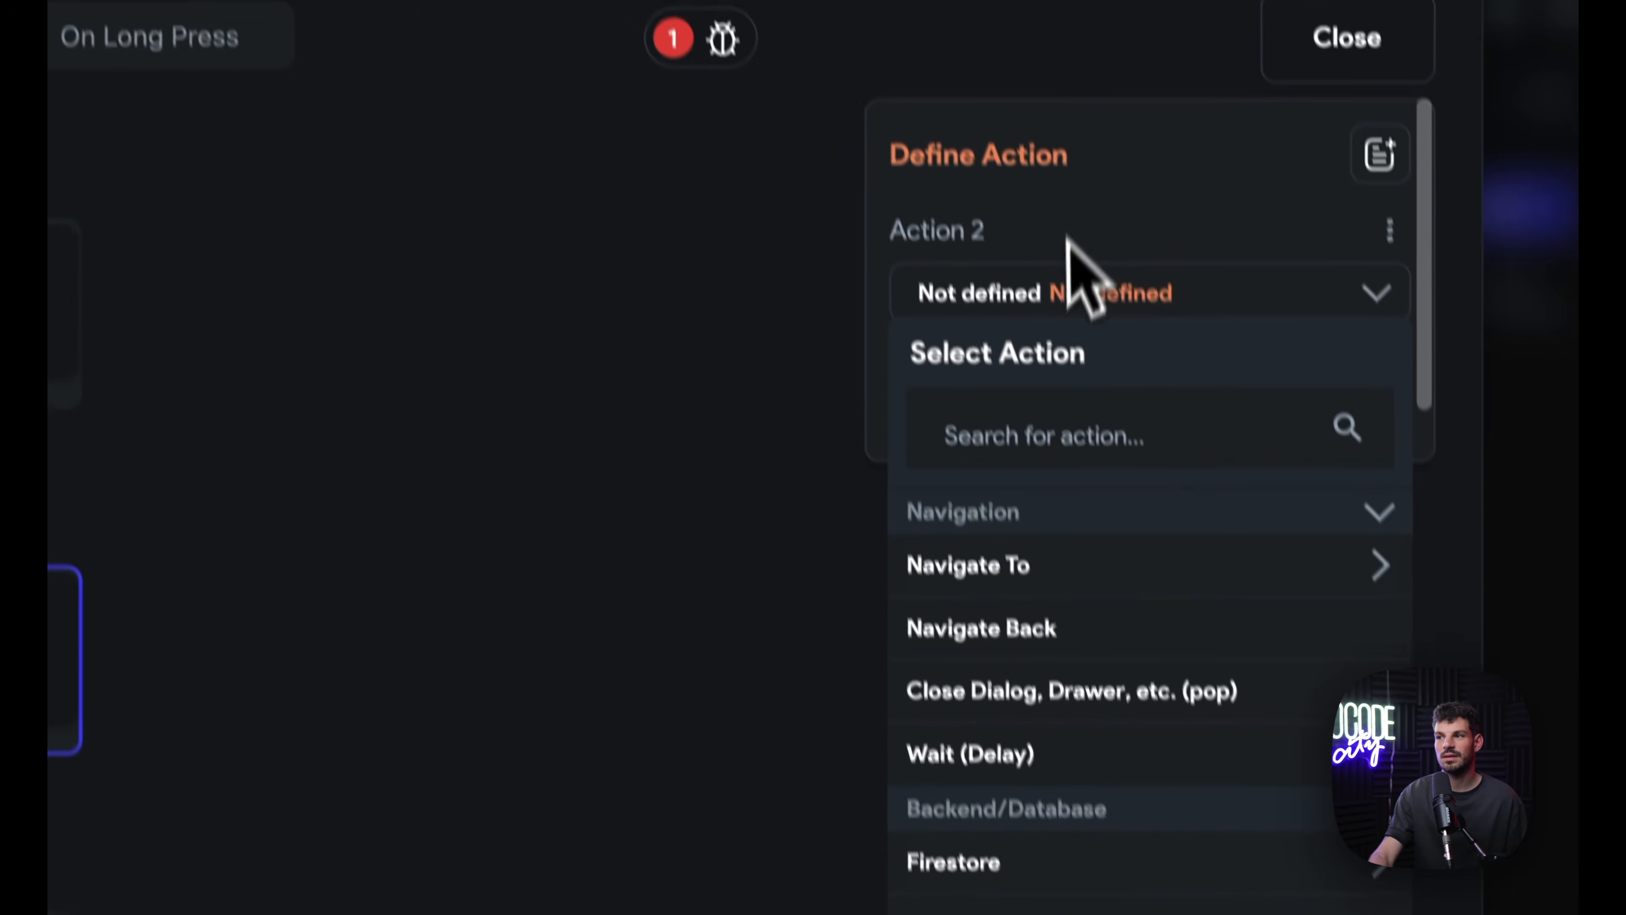
pyautogui.click(768, 490)
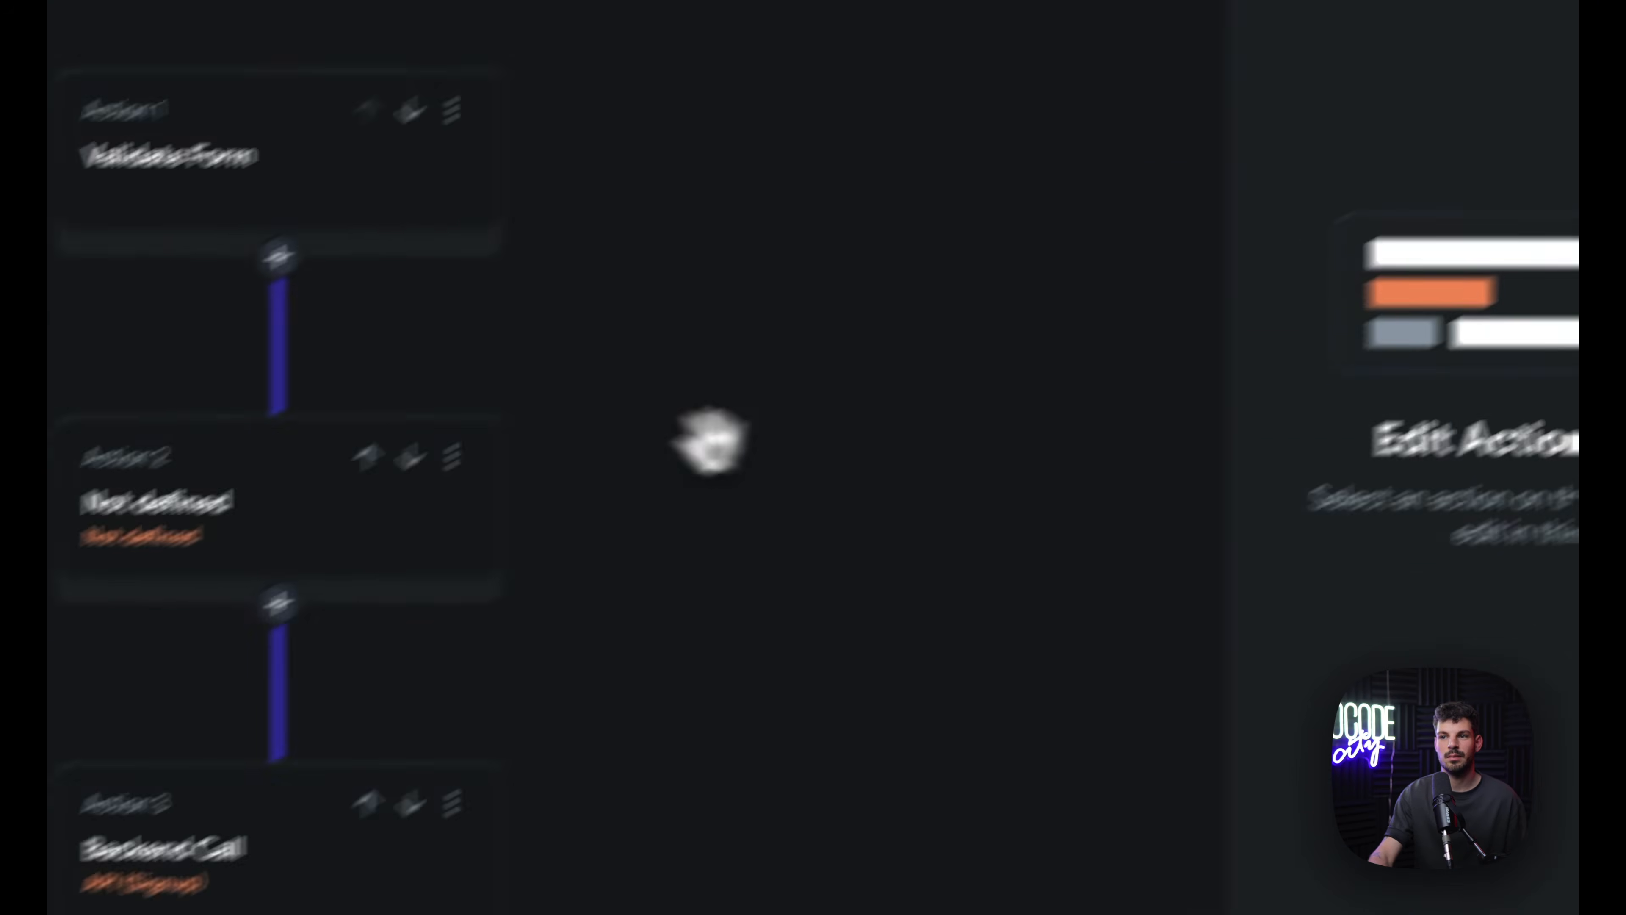
pyautogui.click(656, 350)
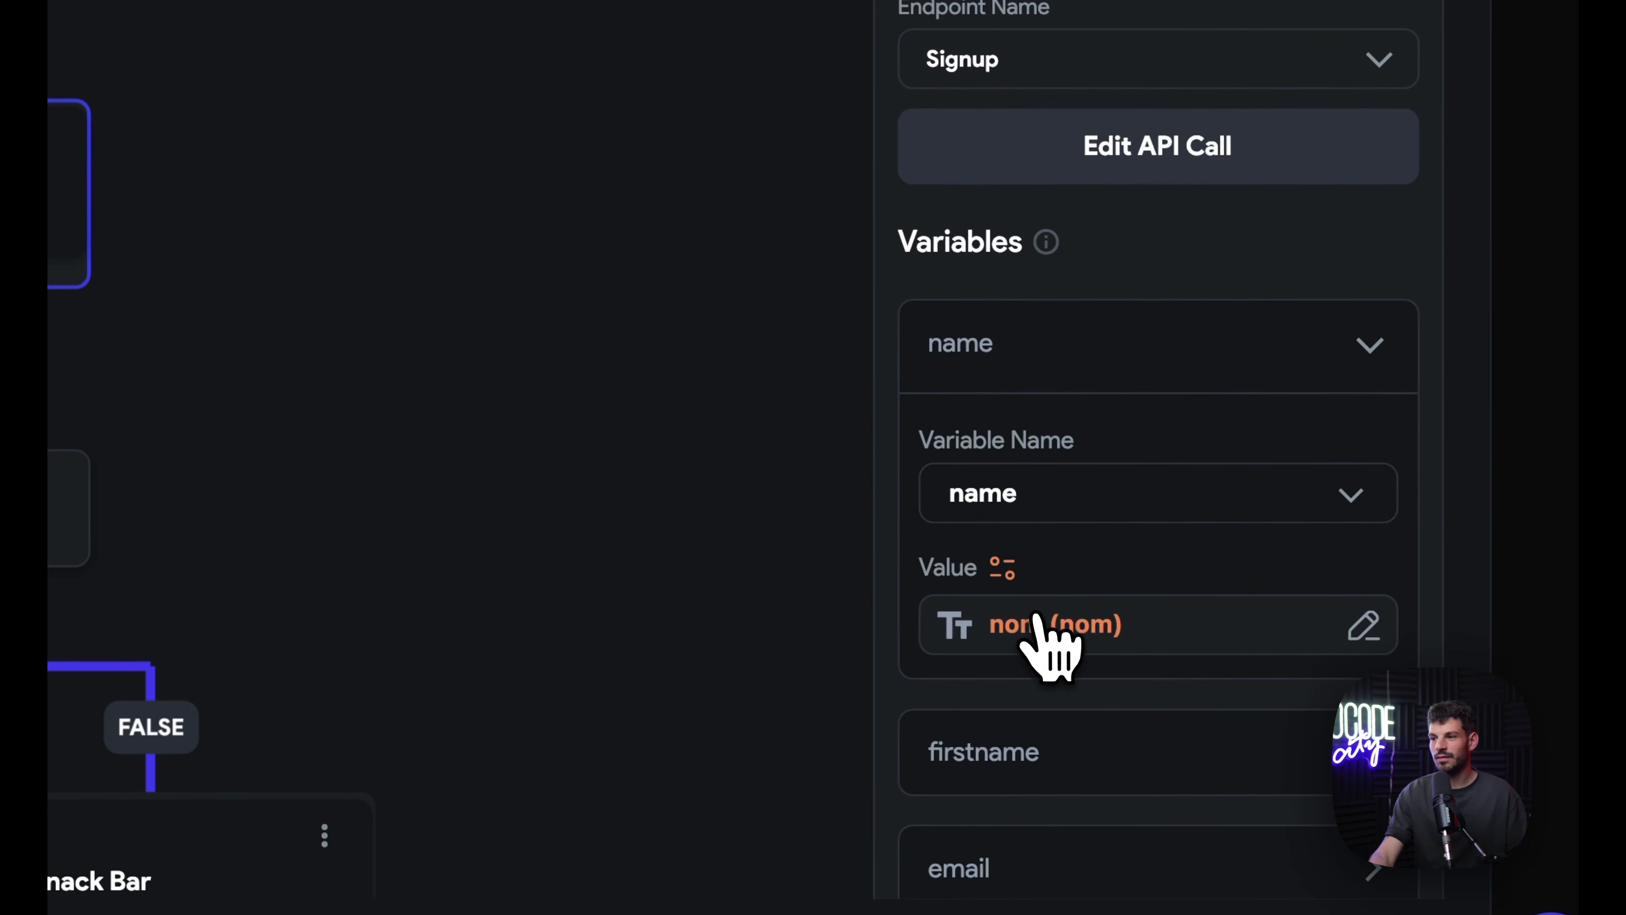
pyautogui.click(1047, 624)
pyautogui.click(772, 271)
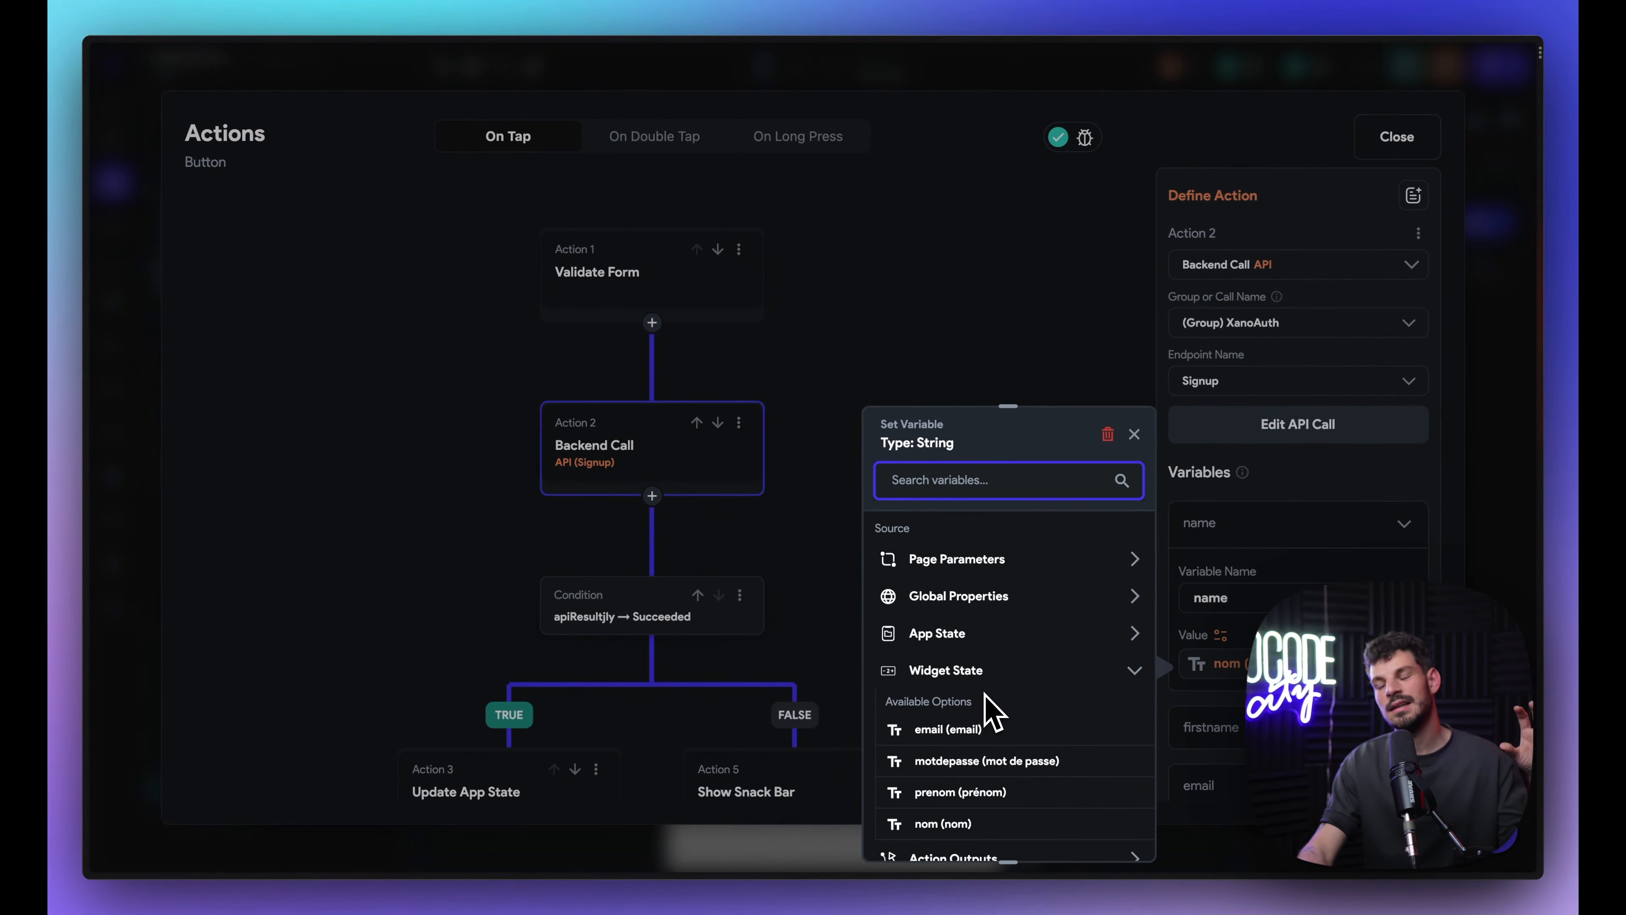
pyautogui.scroll(-3, 992, 718)
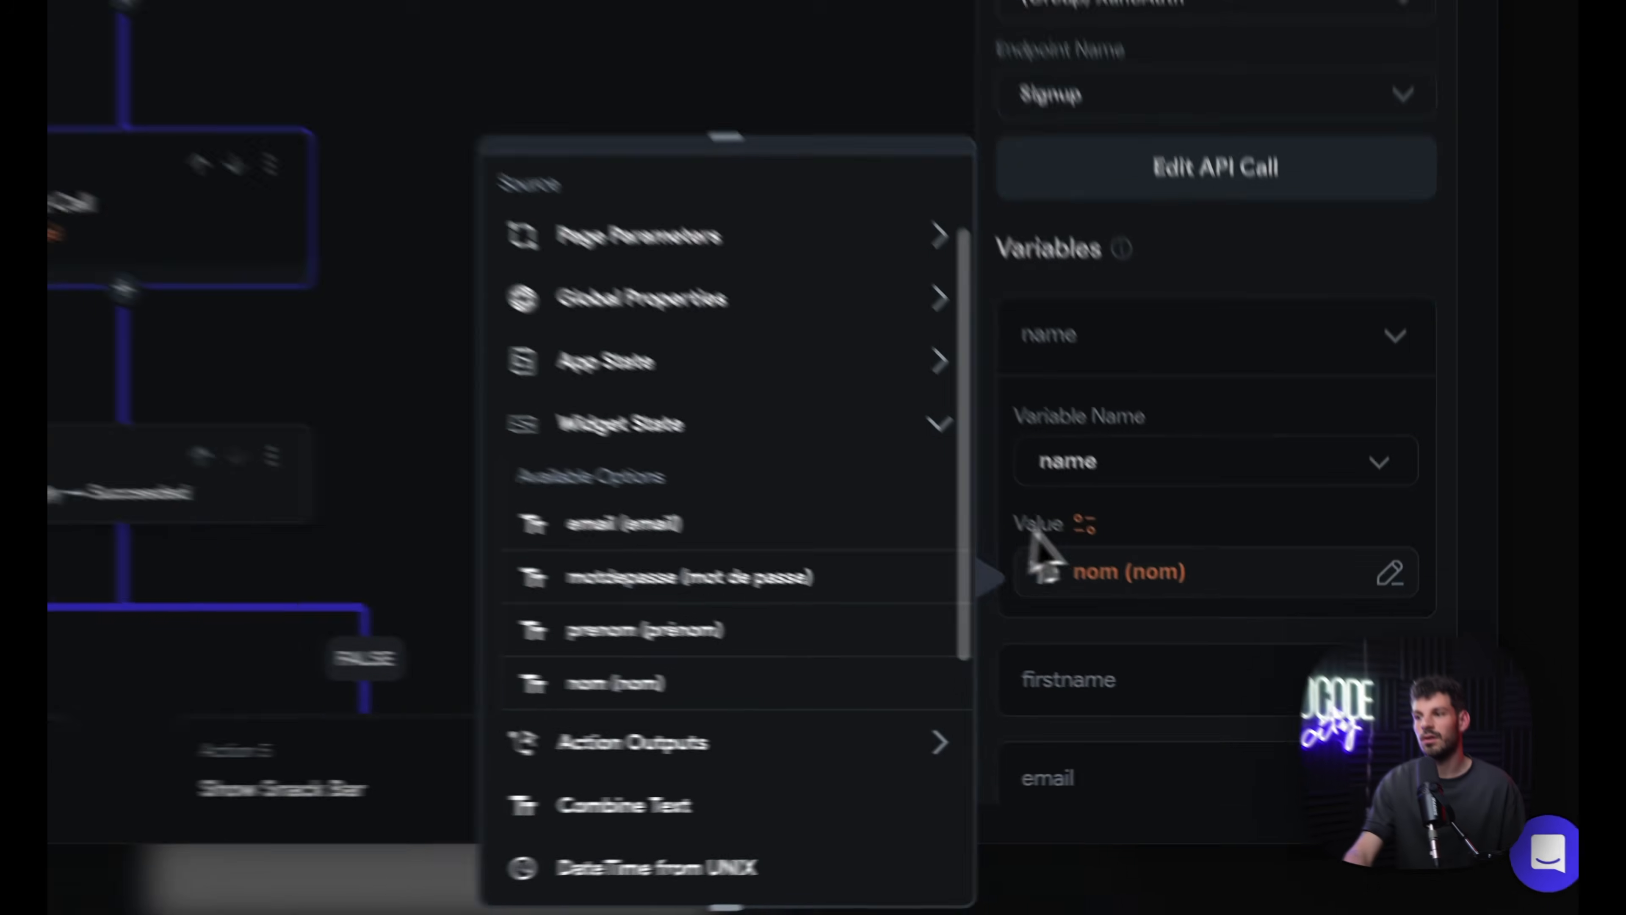
pyautogui.click(1210, 615)
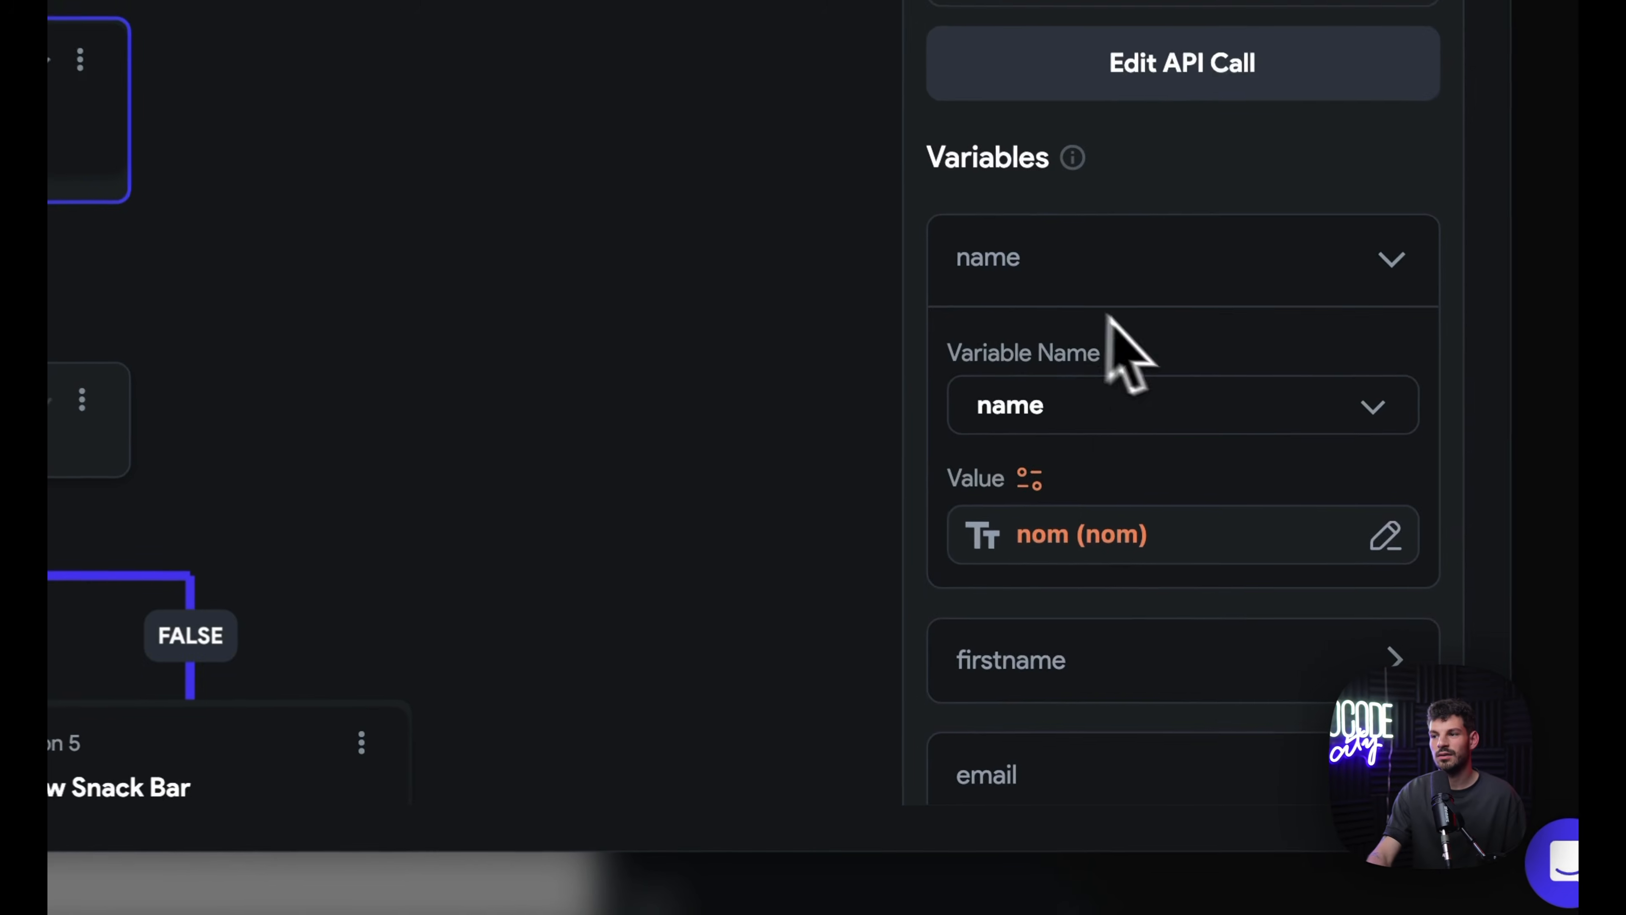
pyautogui.scroll(-2, 1242, 638)
pyautogui.click(1050, 537)
pyautogui.scroll(-5, 1020, 442)
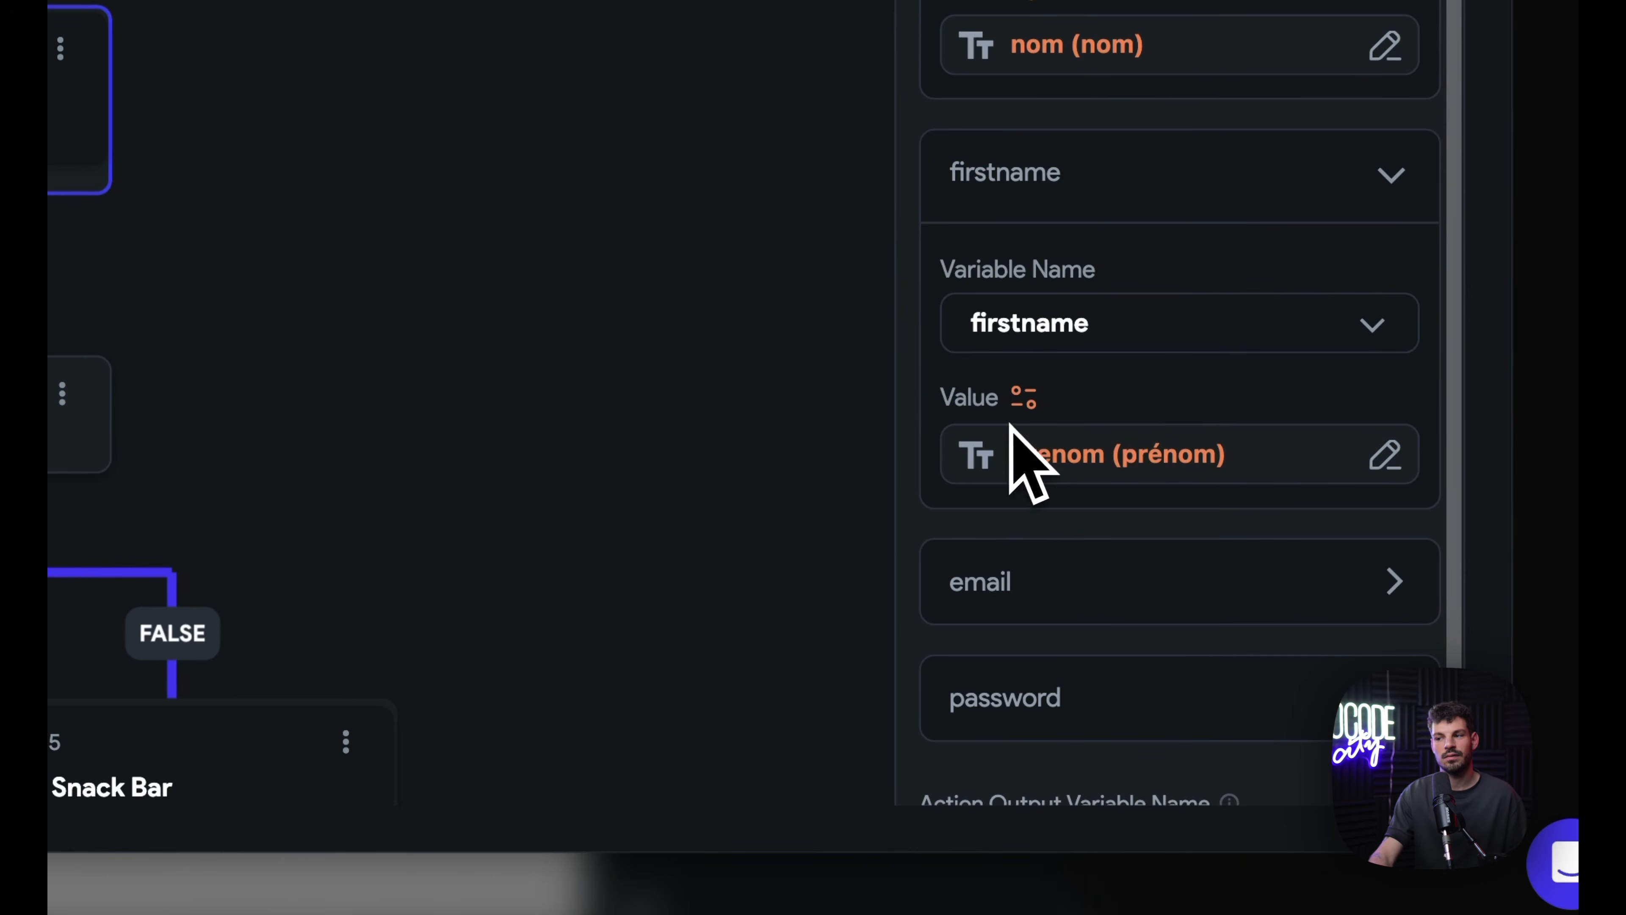
pyautogui.moveTo(519, 647); pyautogui.dragTo(780, 280)
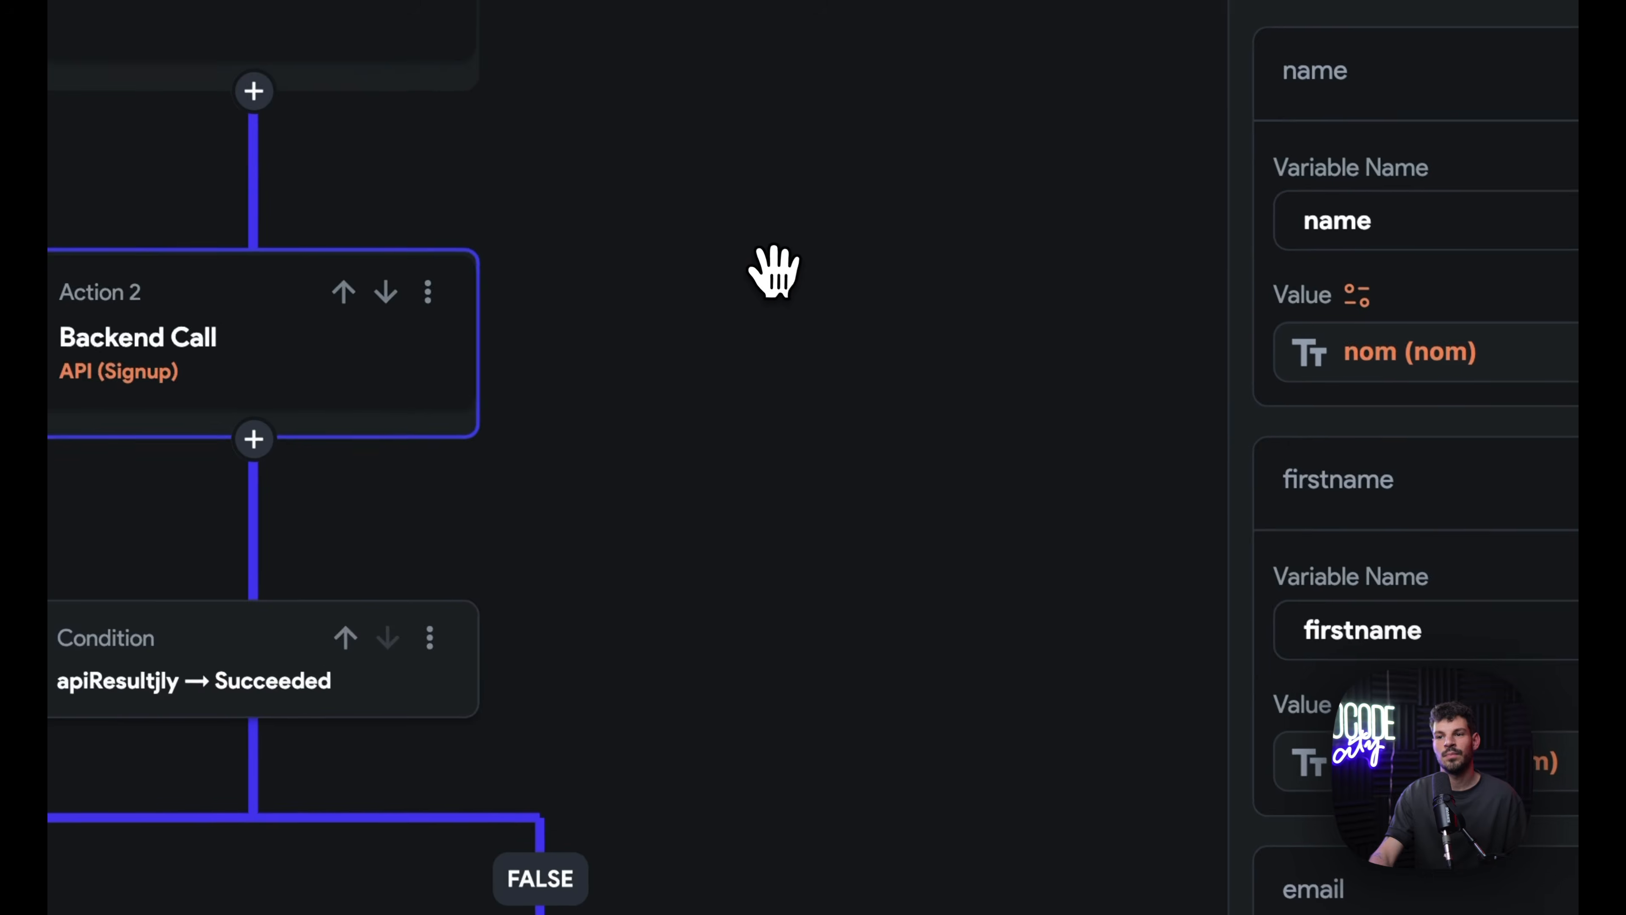
pyautogui.click(506, 314)
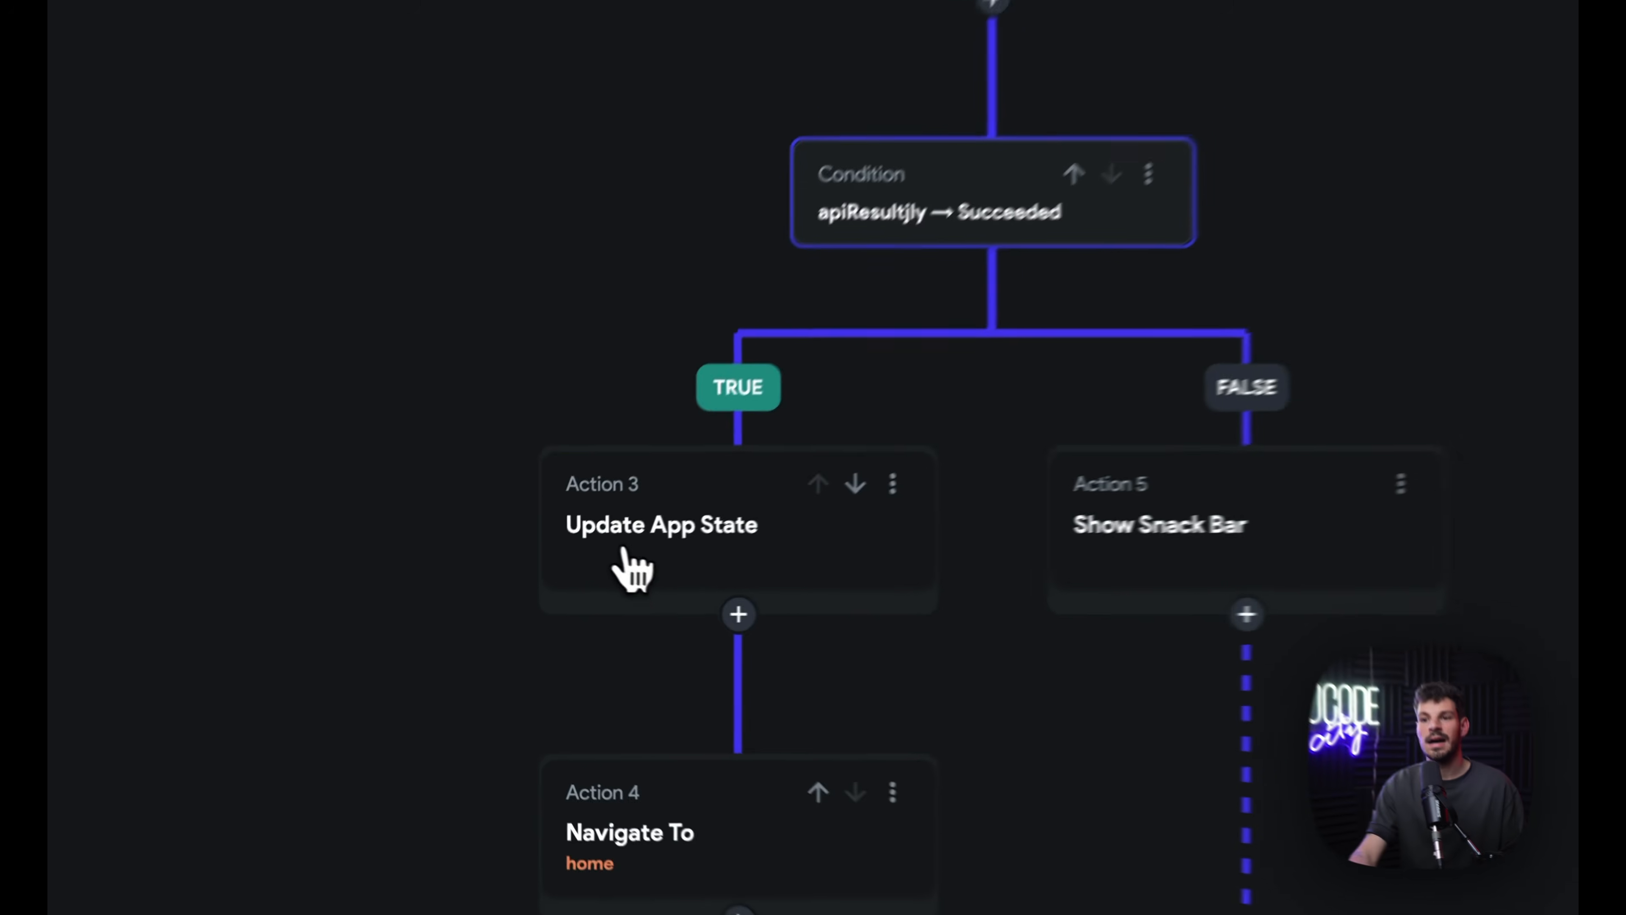
# Step: Review the Update App State, Show Snack Bar and Navigate To home actions, then close the flow
pyautogui.click(547, 592)
pyautogui.click(874, 340)
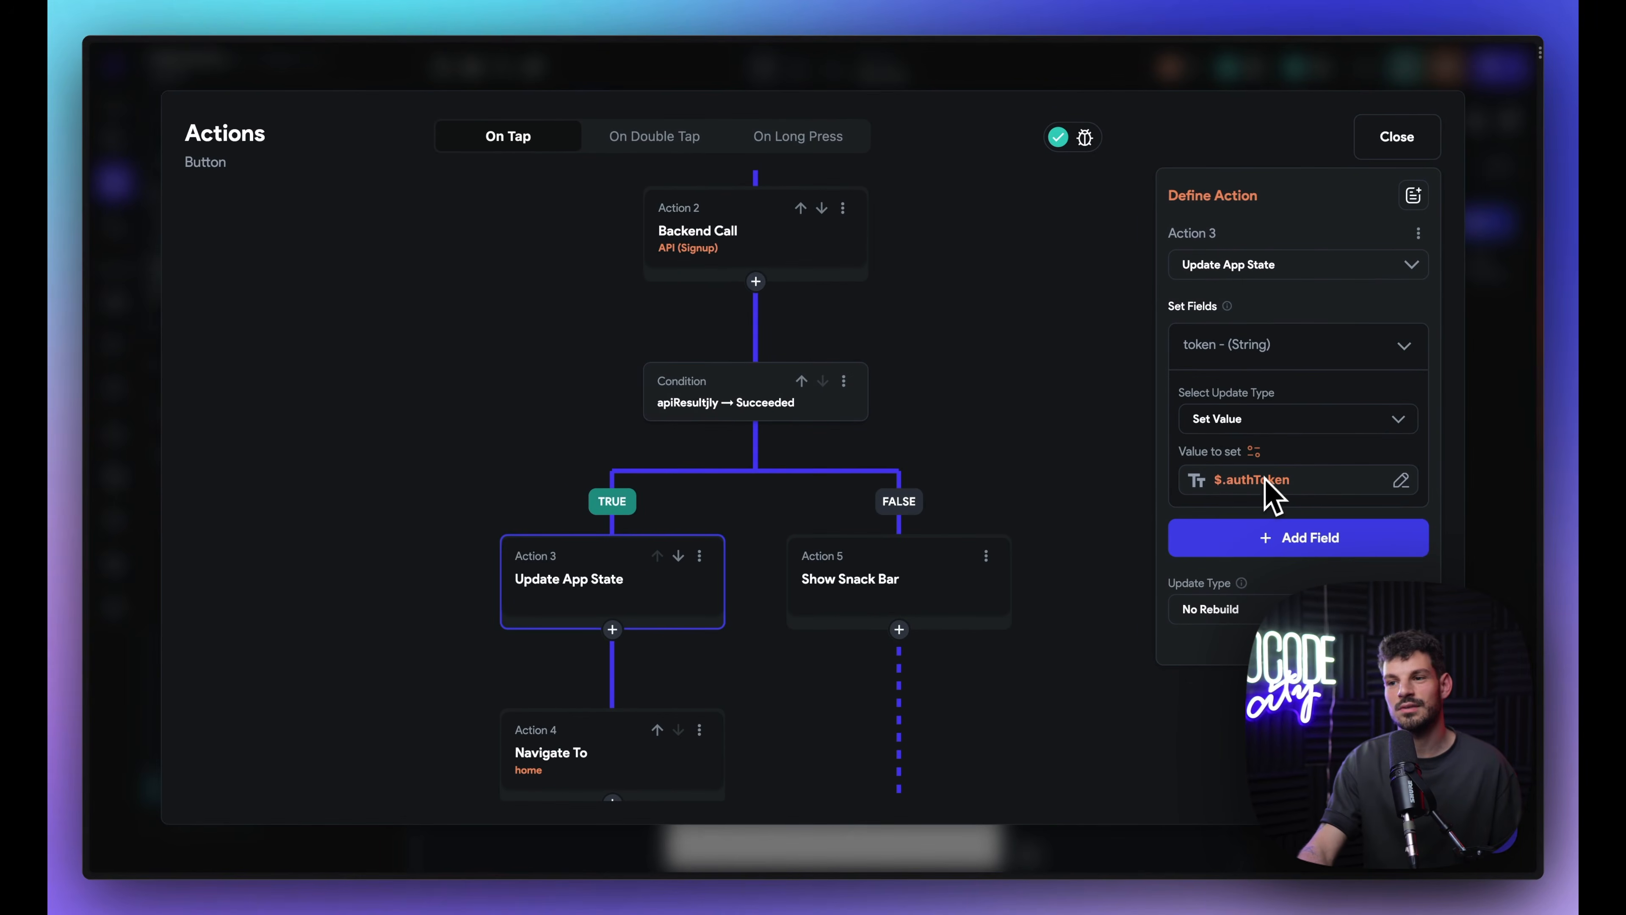
pyautogui.click(954, 586)
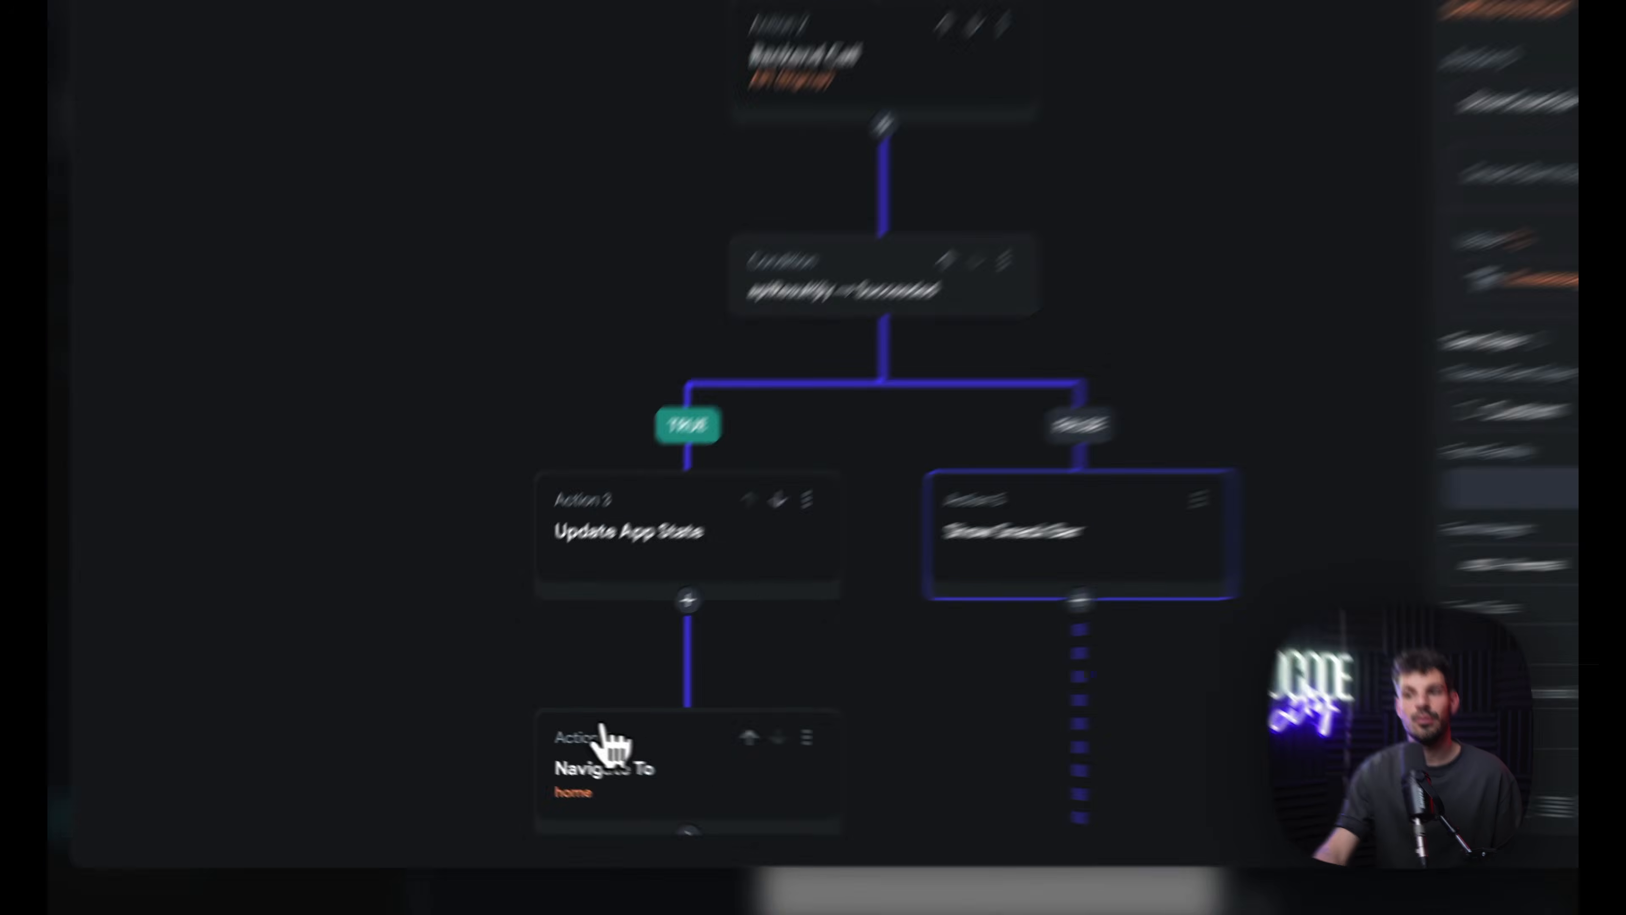
pyautogui.click(556, 736)
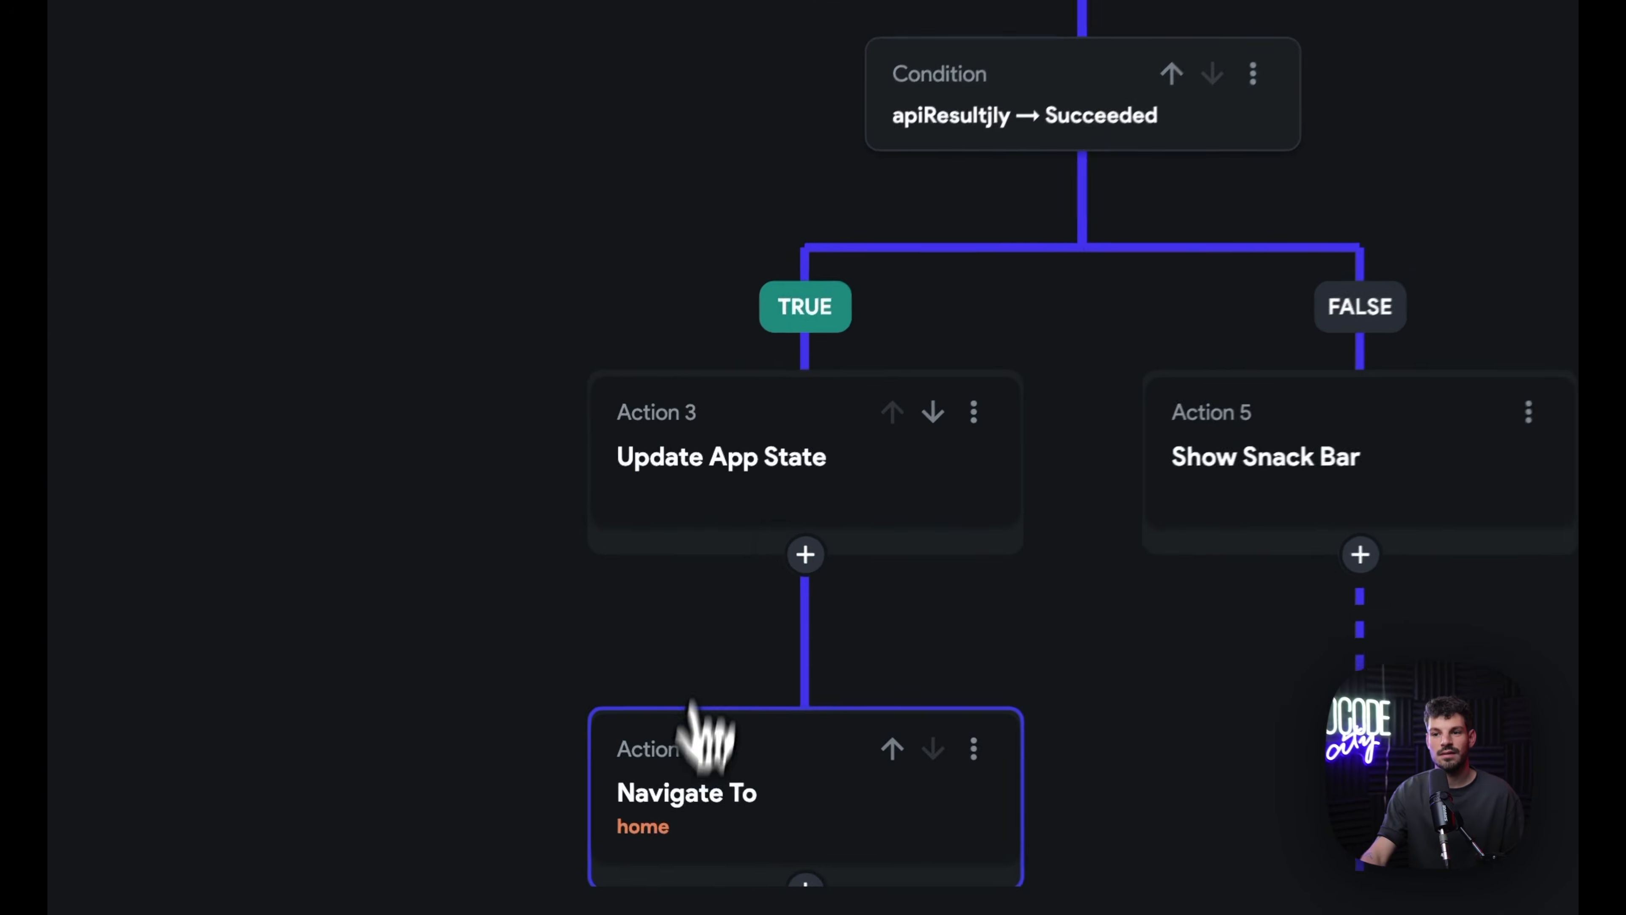
pyautogui.click(736, 615)
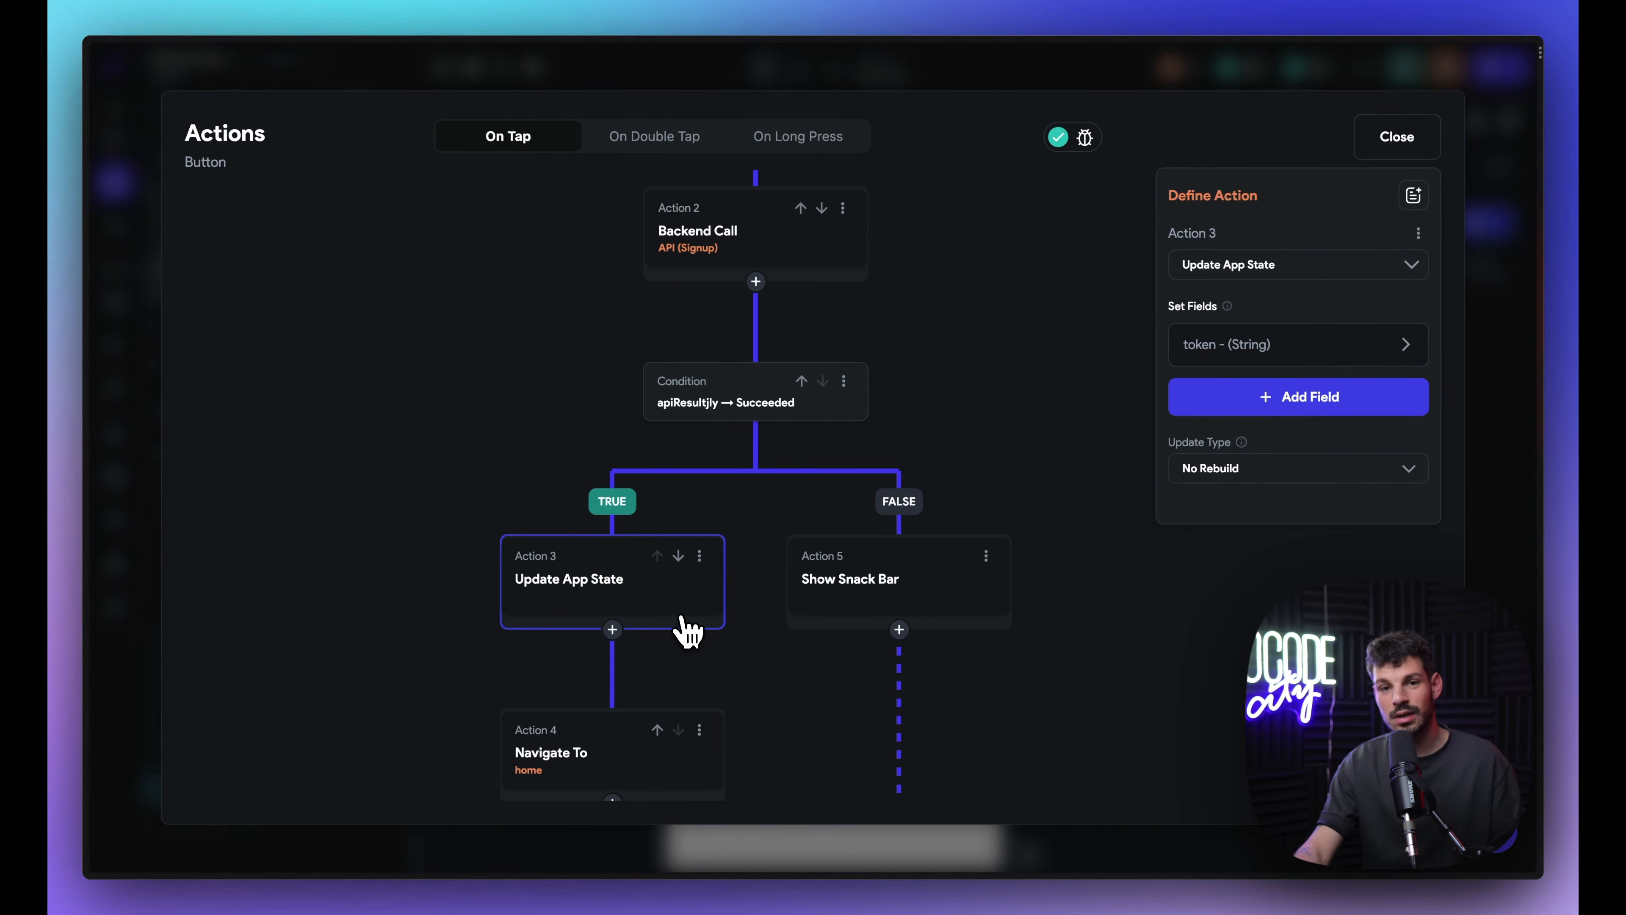
pyautogui.click(634, 778)
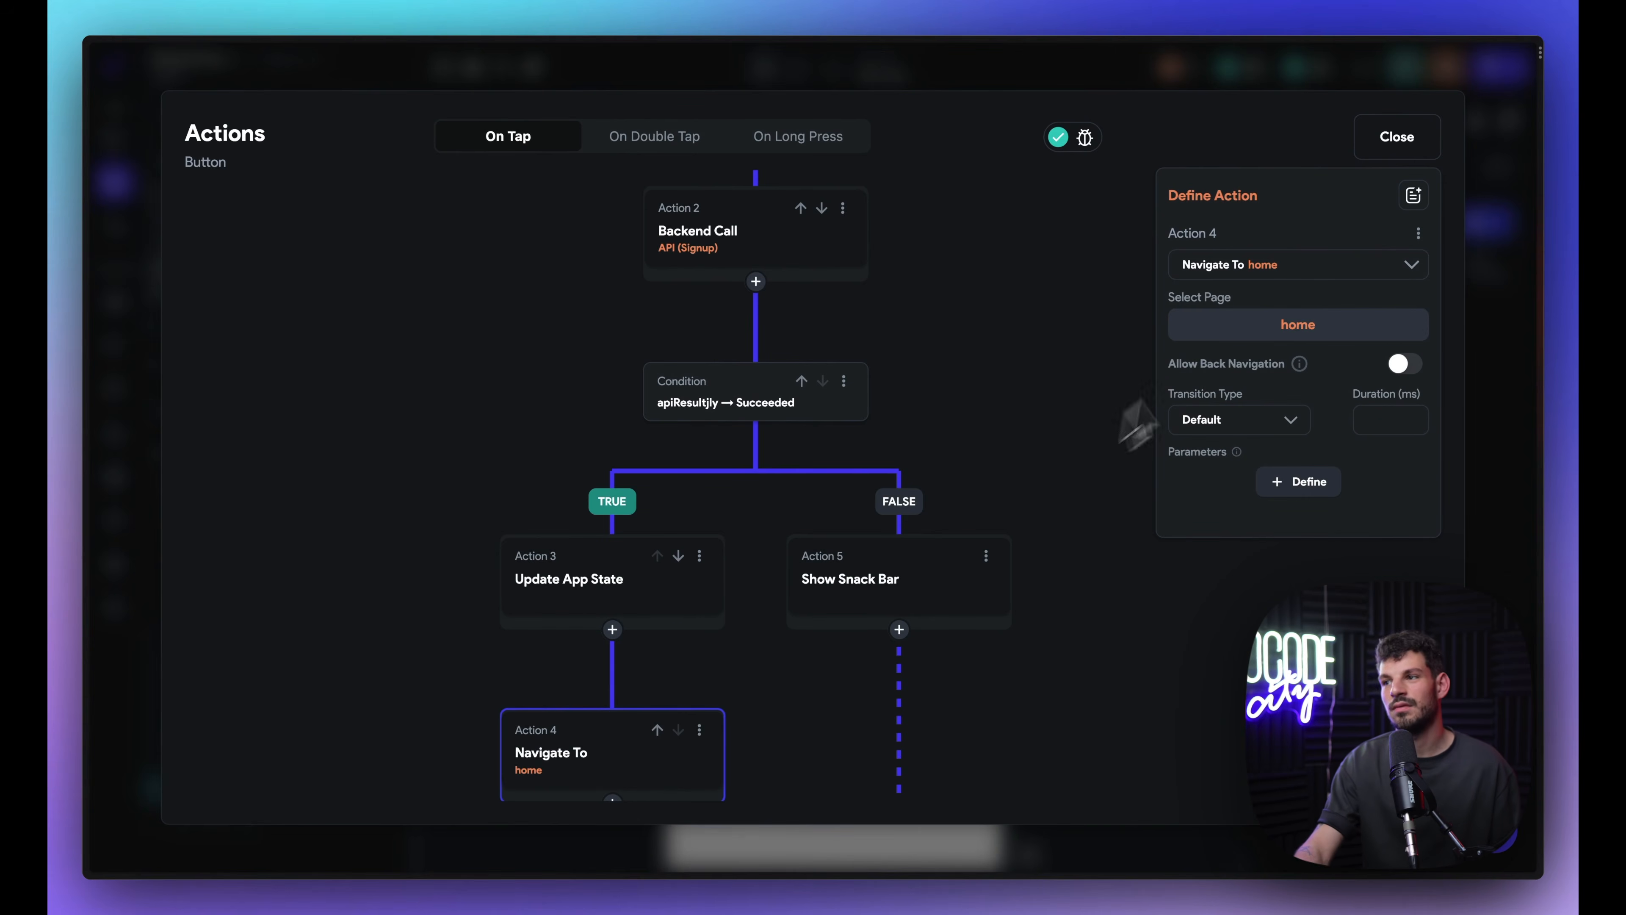
pyautogui.click(1393, 159)
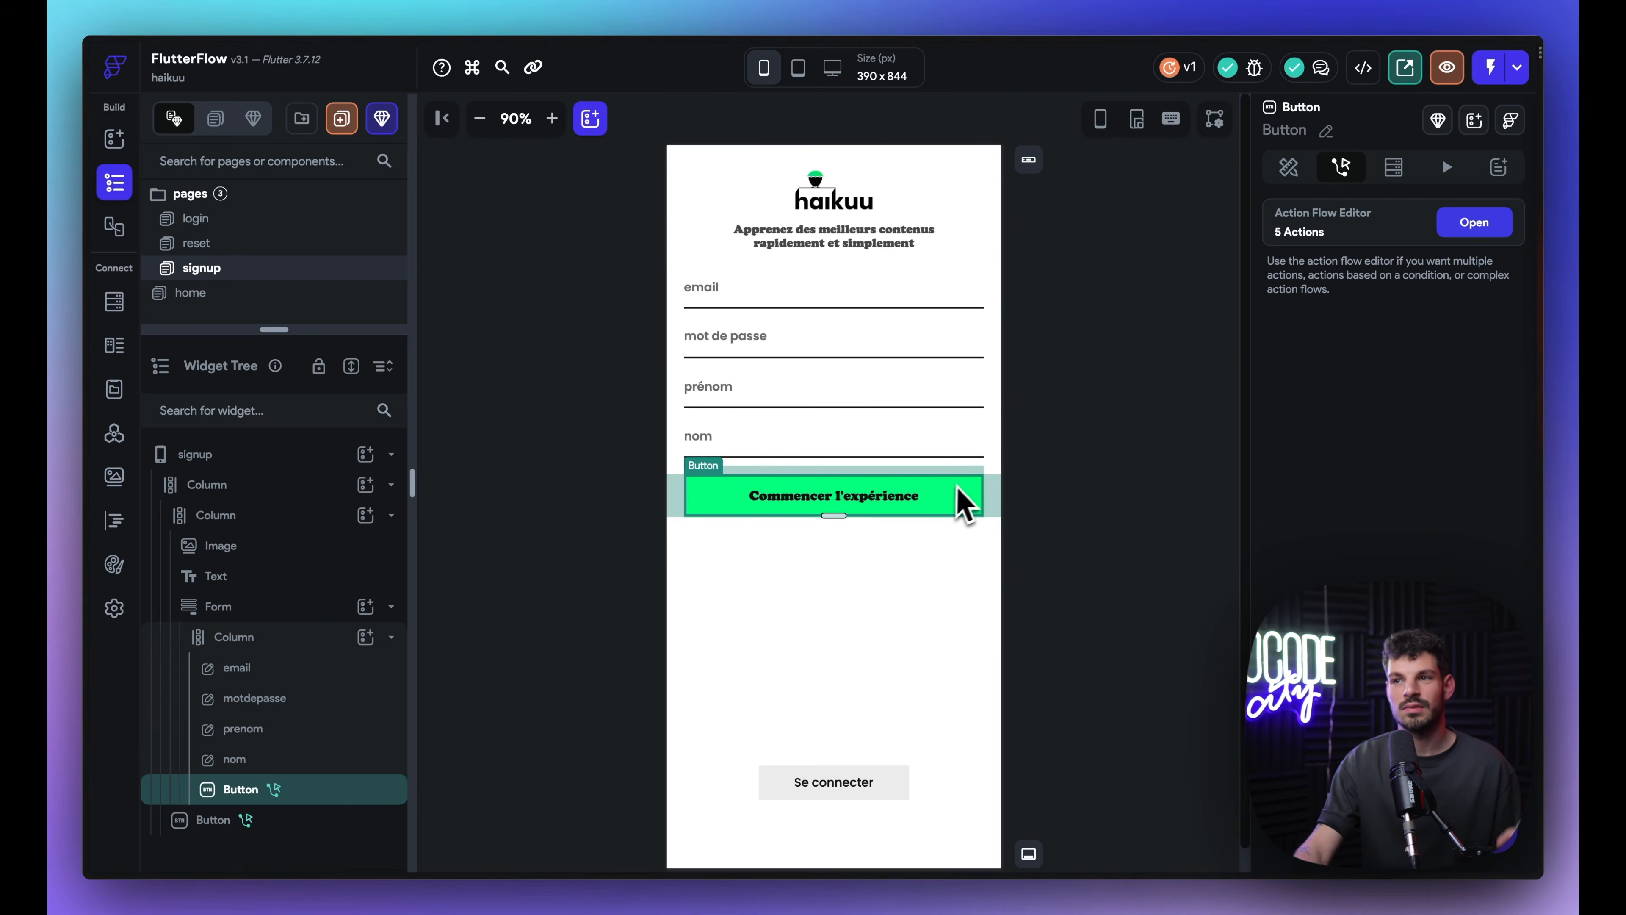
# Step: Review the Se connecter button's Show Snack Bar, Update App State and Navigate To actions, then go to the home page
pyautogui.click(195, 217)
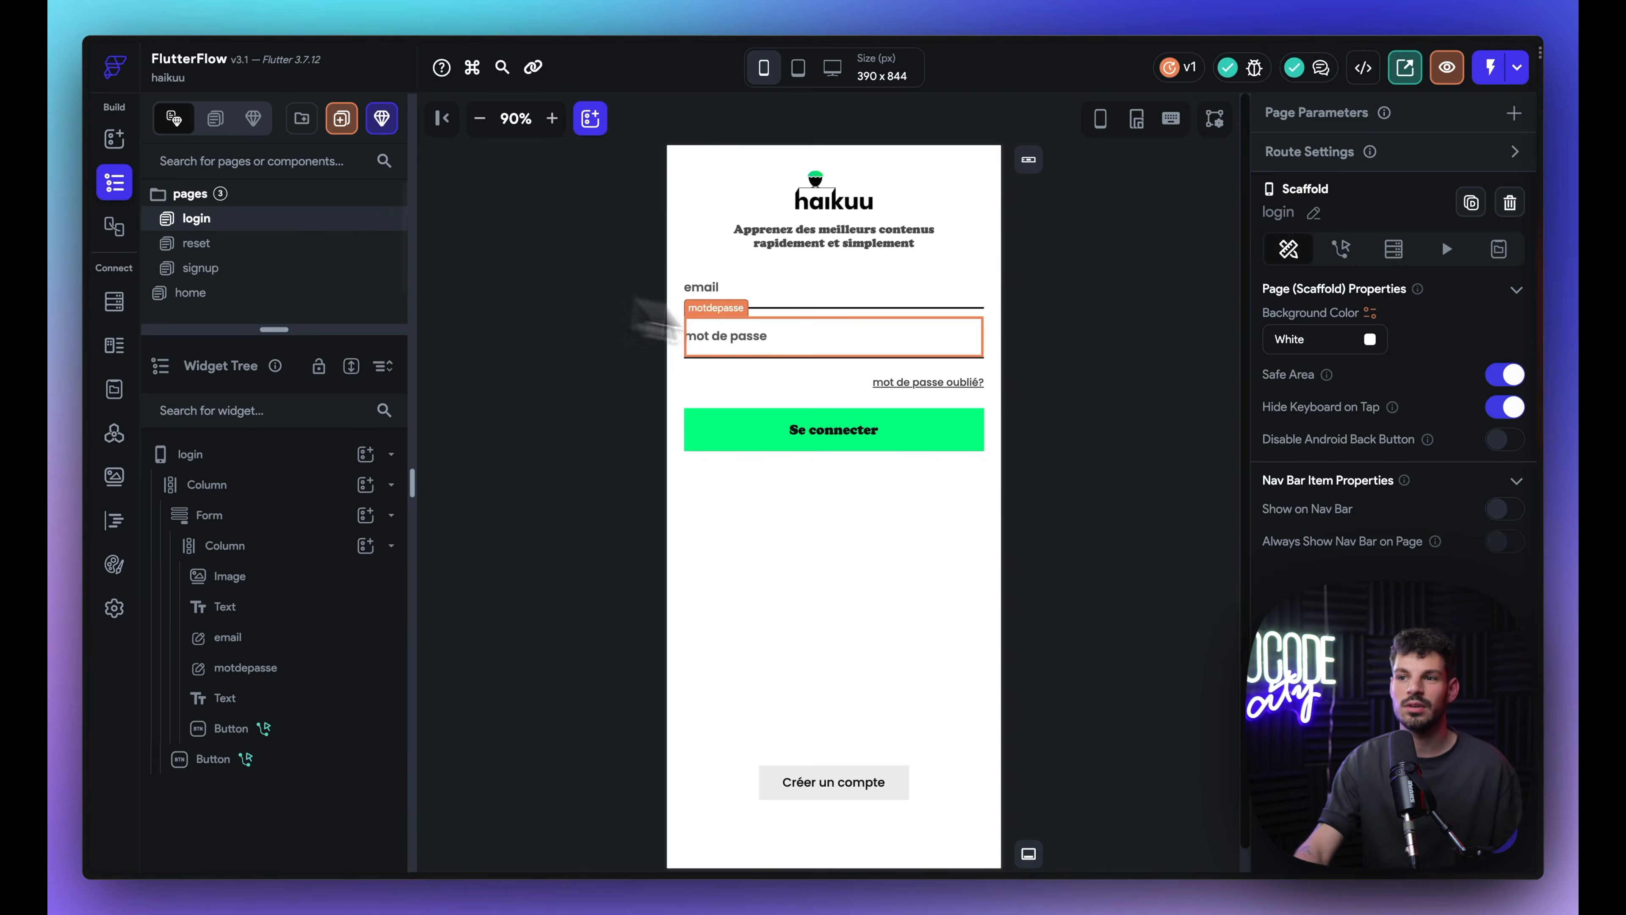
pyautogui.click(832, 429)
pyautogui.click(1341, 165)
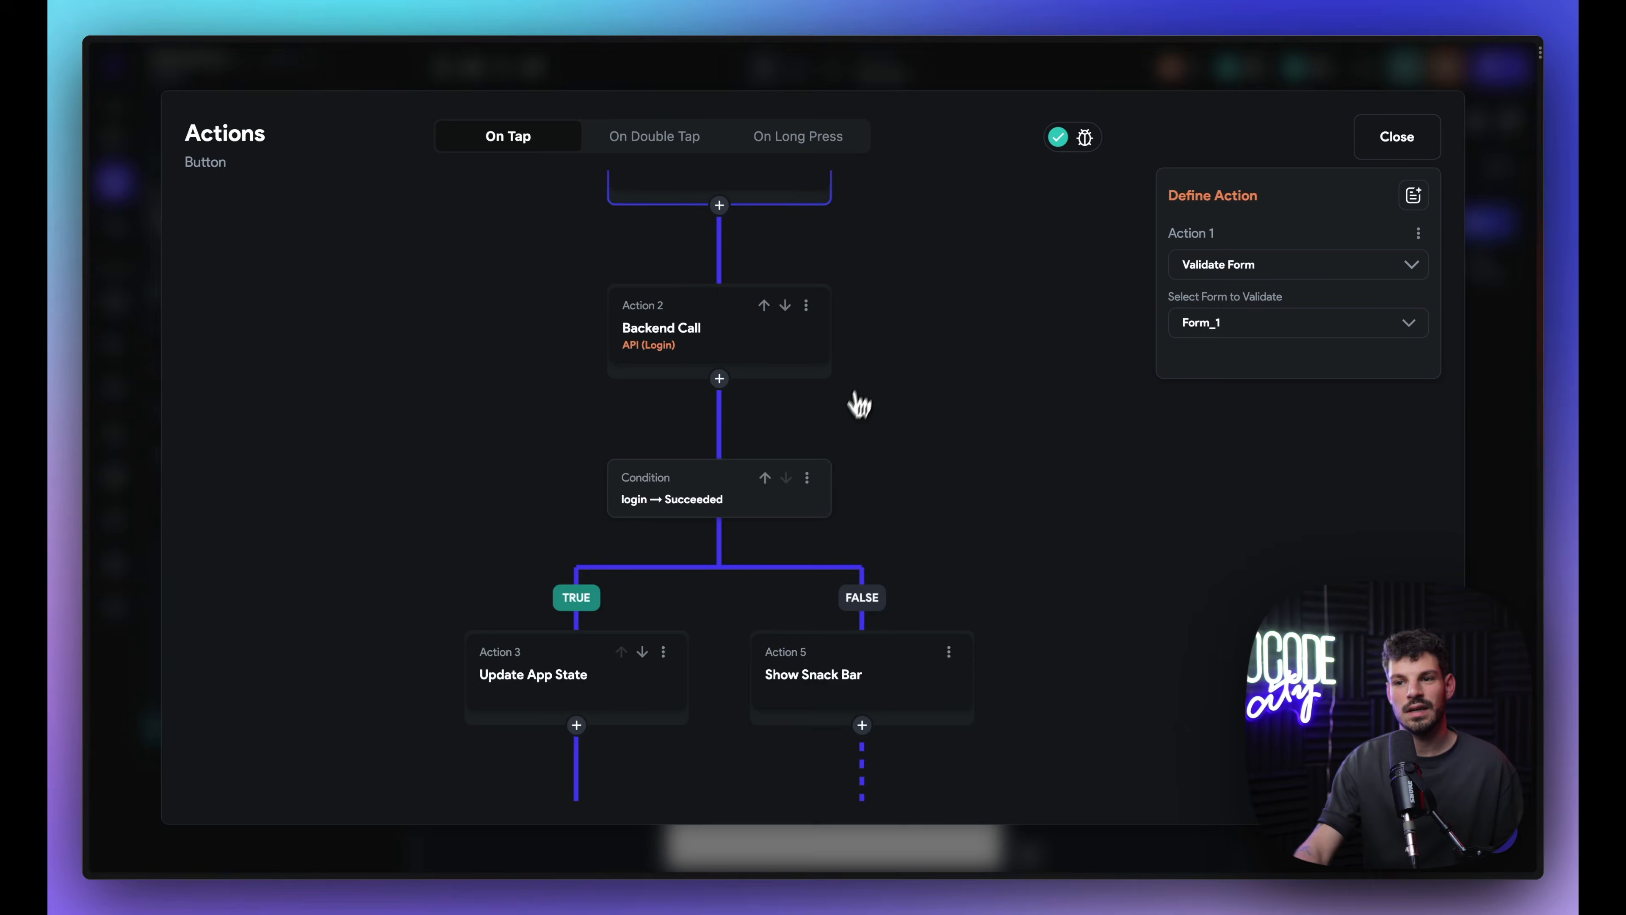
pyautogui.scroll(-5, 860, 403)
pyautogui.click(923, 489)
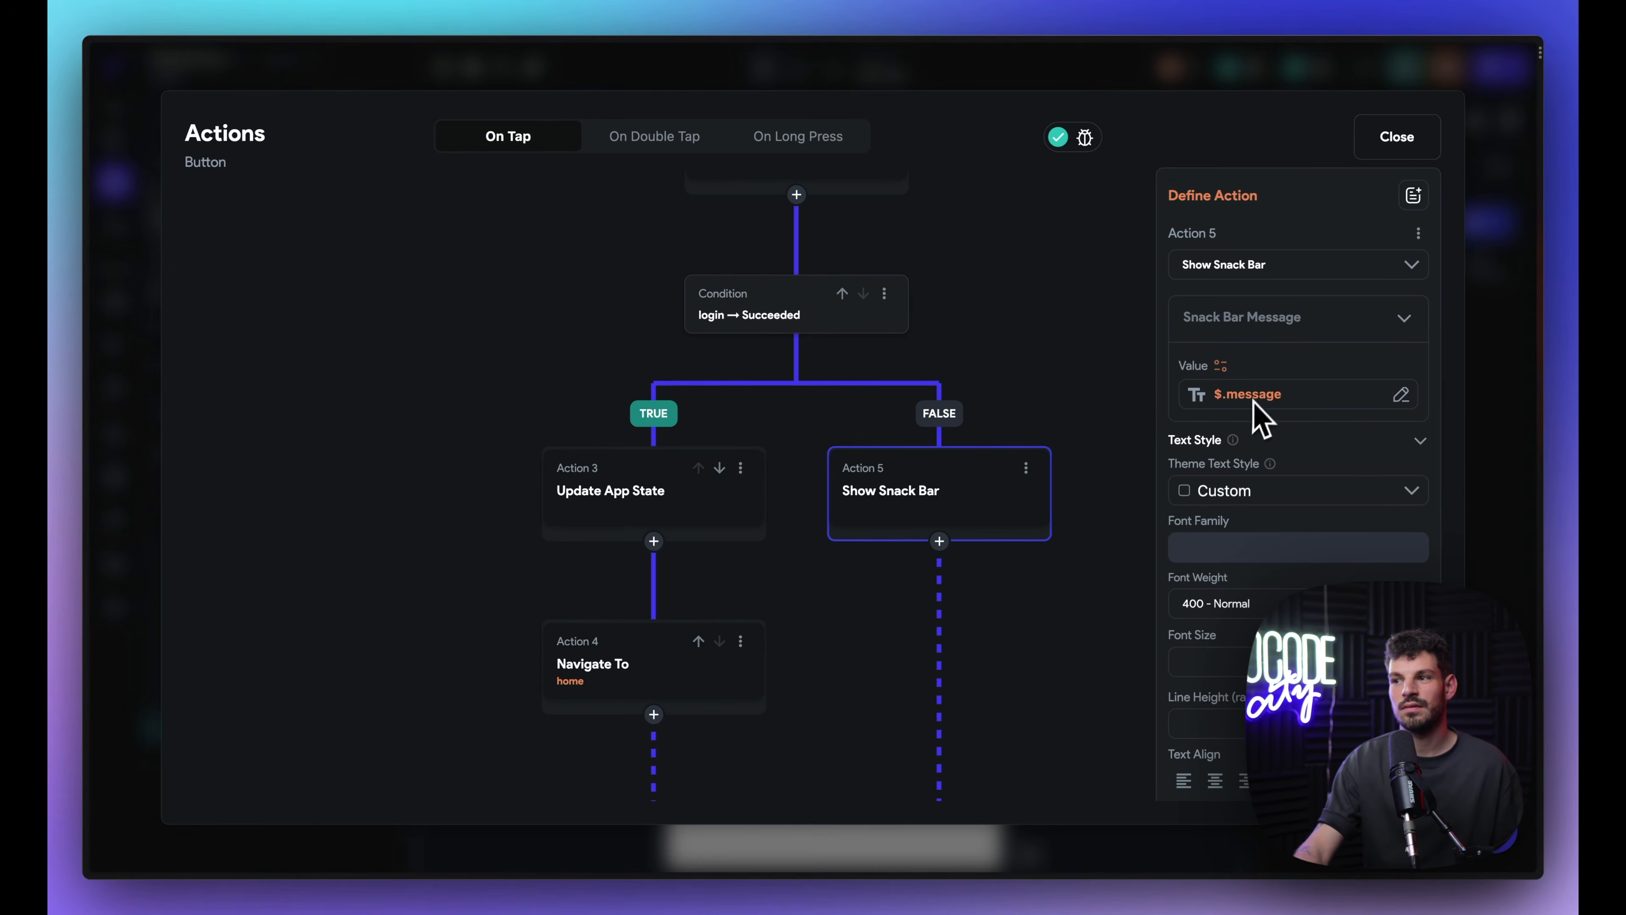
pyautogui.click(723, 510)
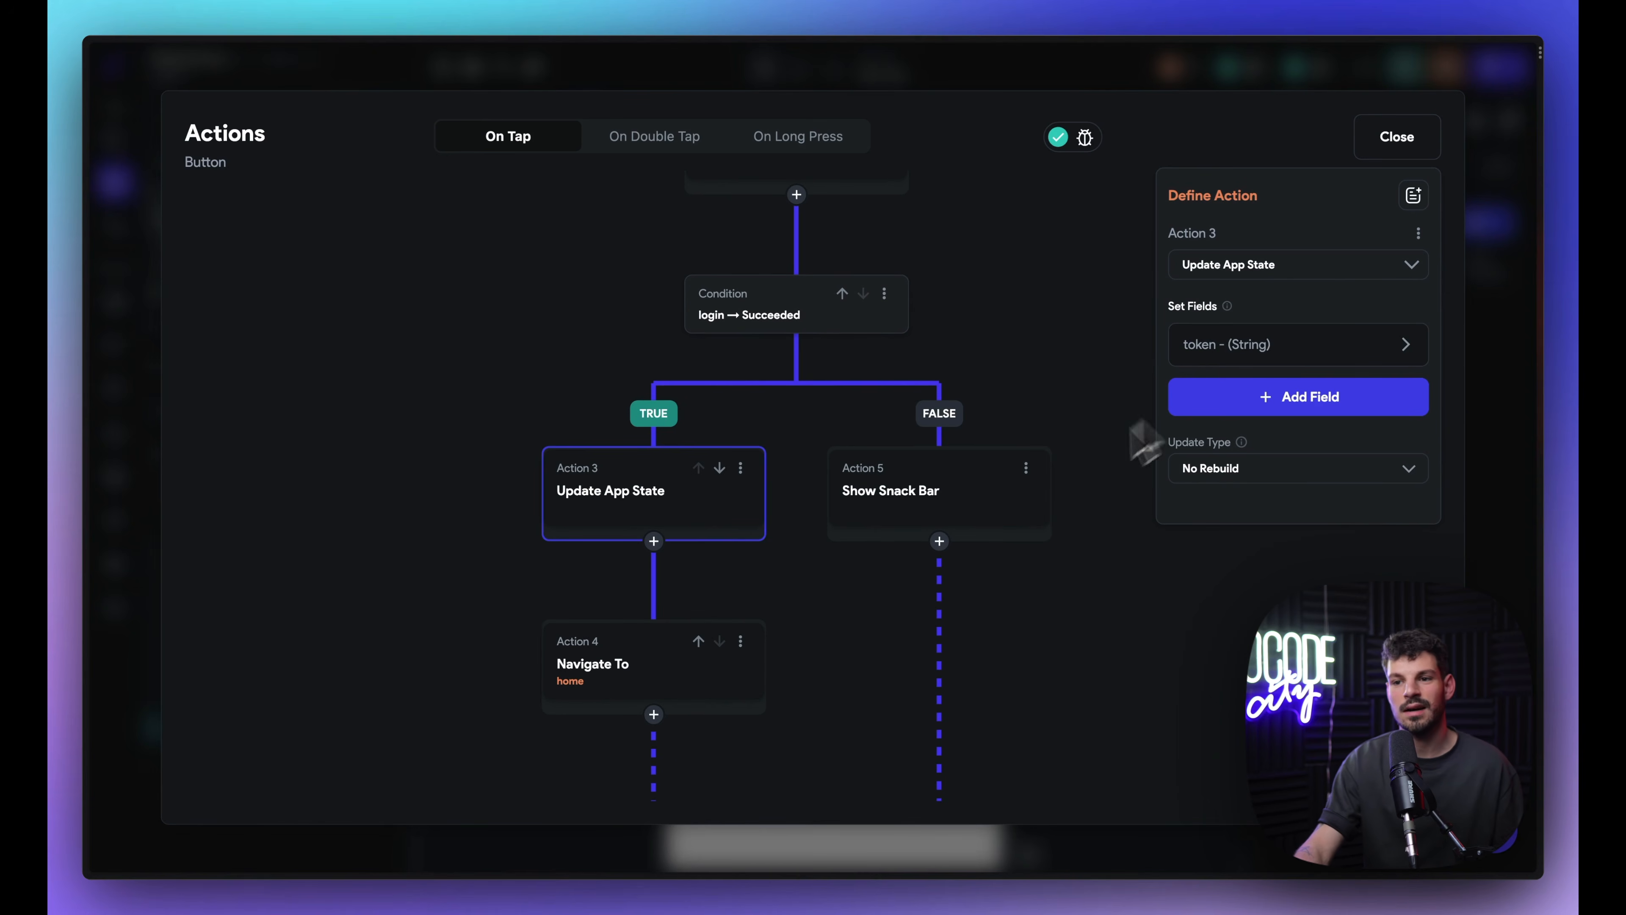
pyautogui.click(647, 698)
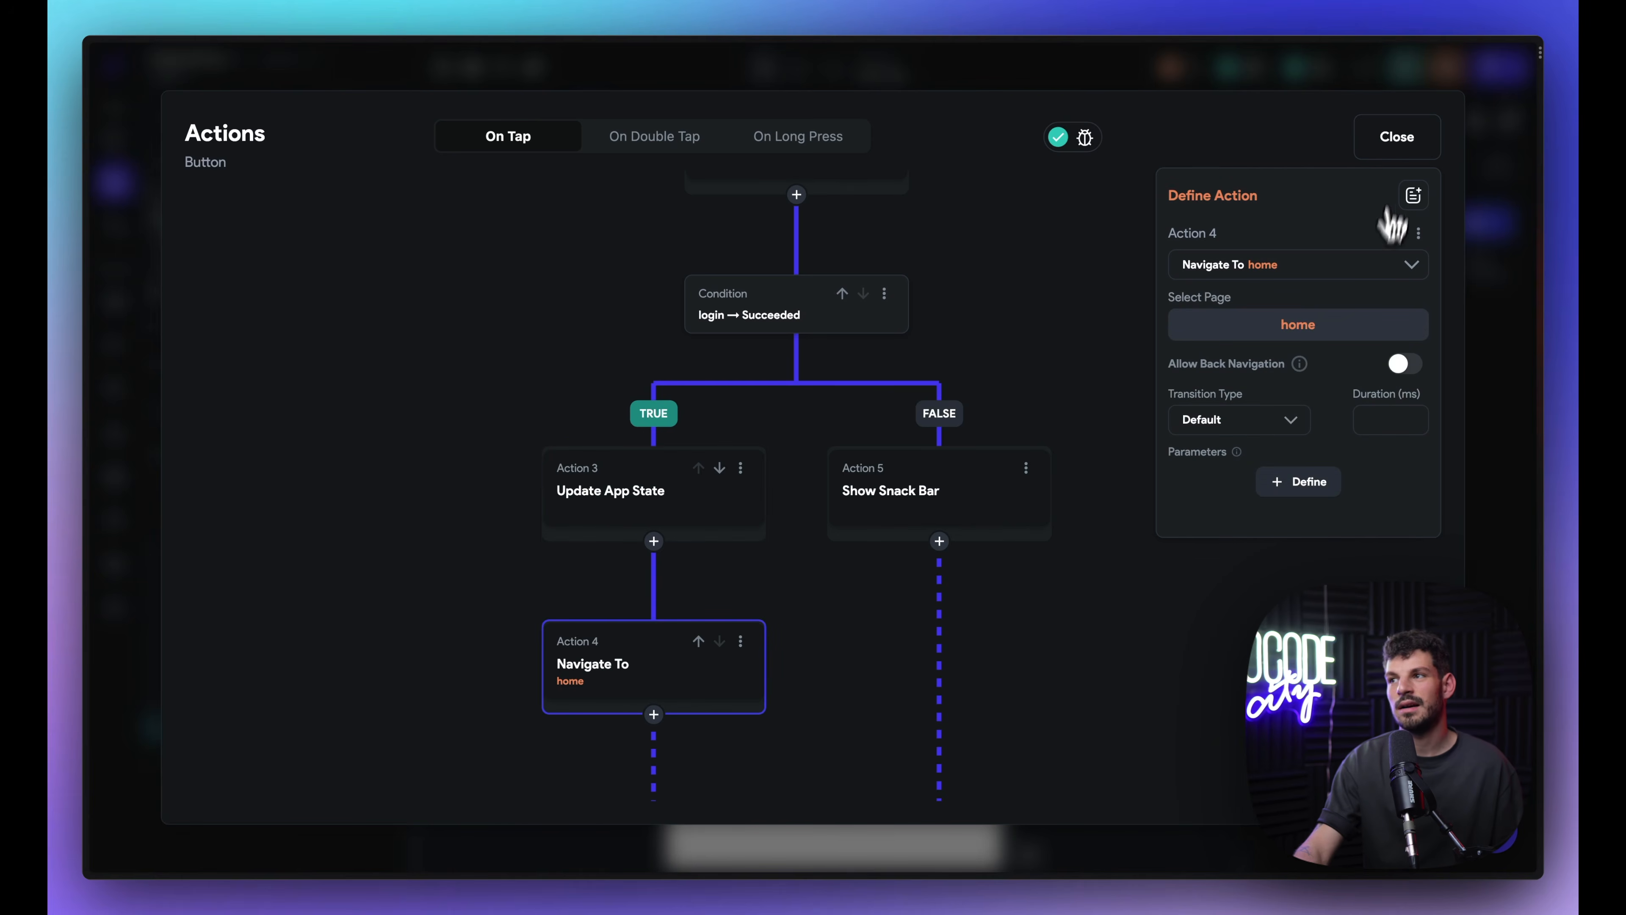
pyautogui.click(1397, 137)
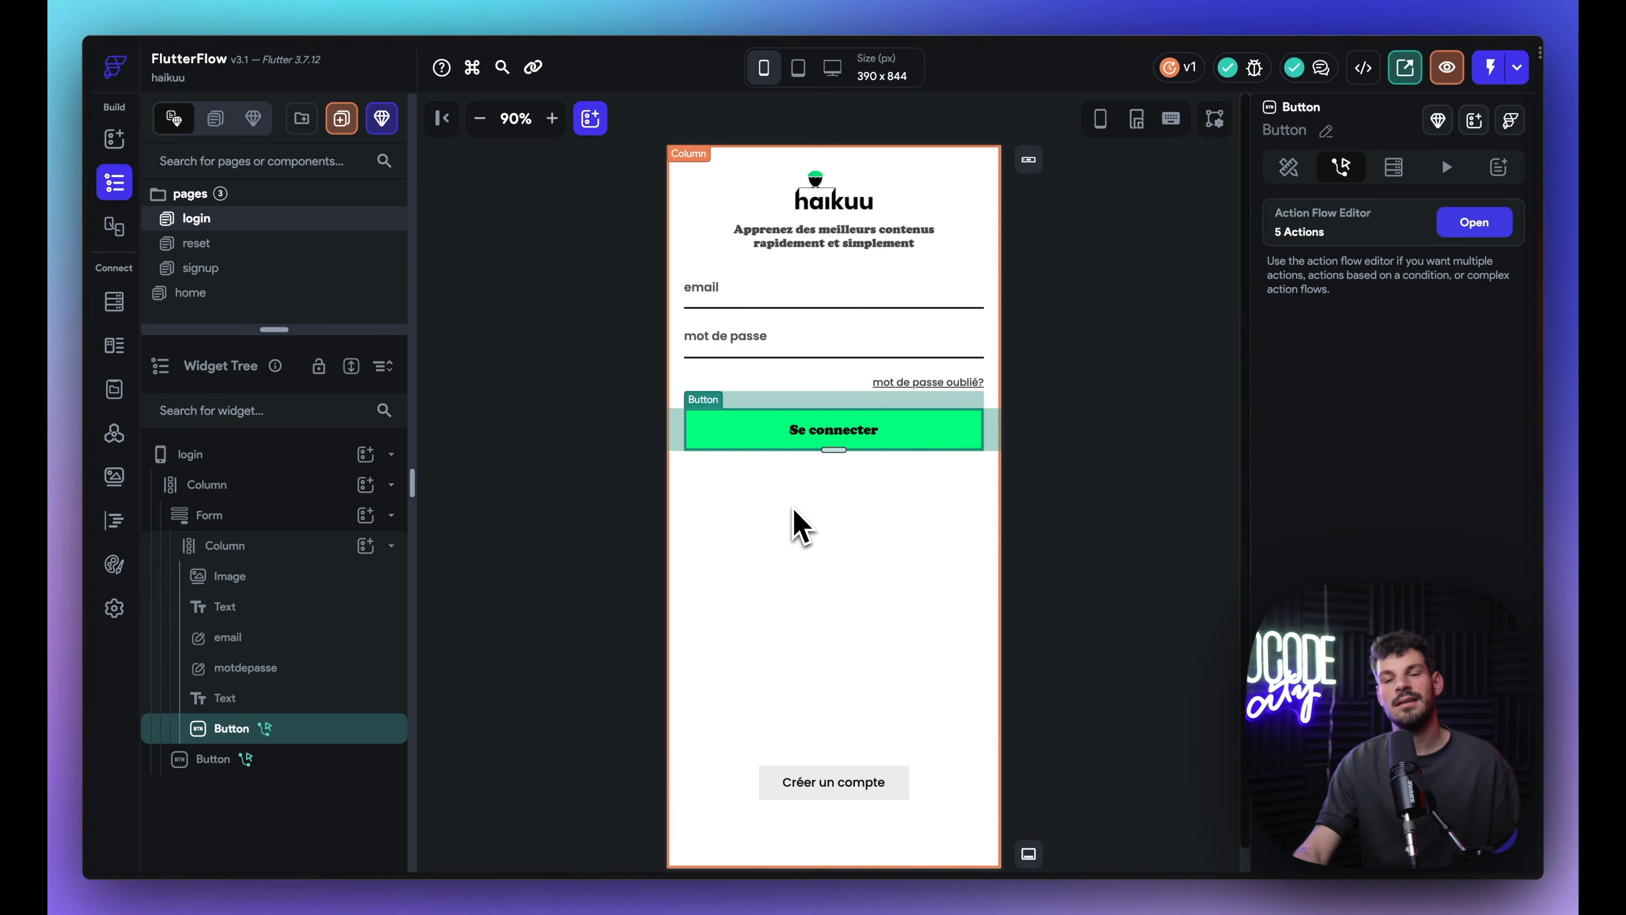
pyautogui.click(234, 296)
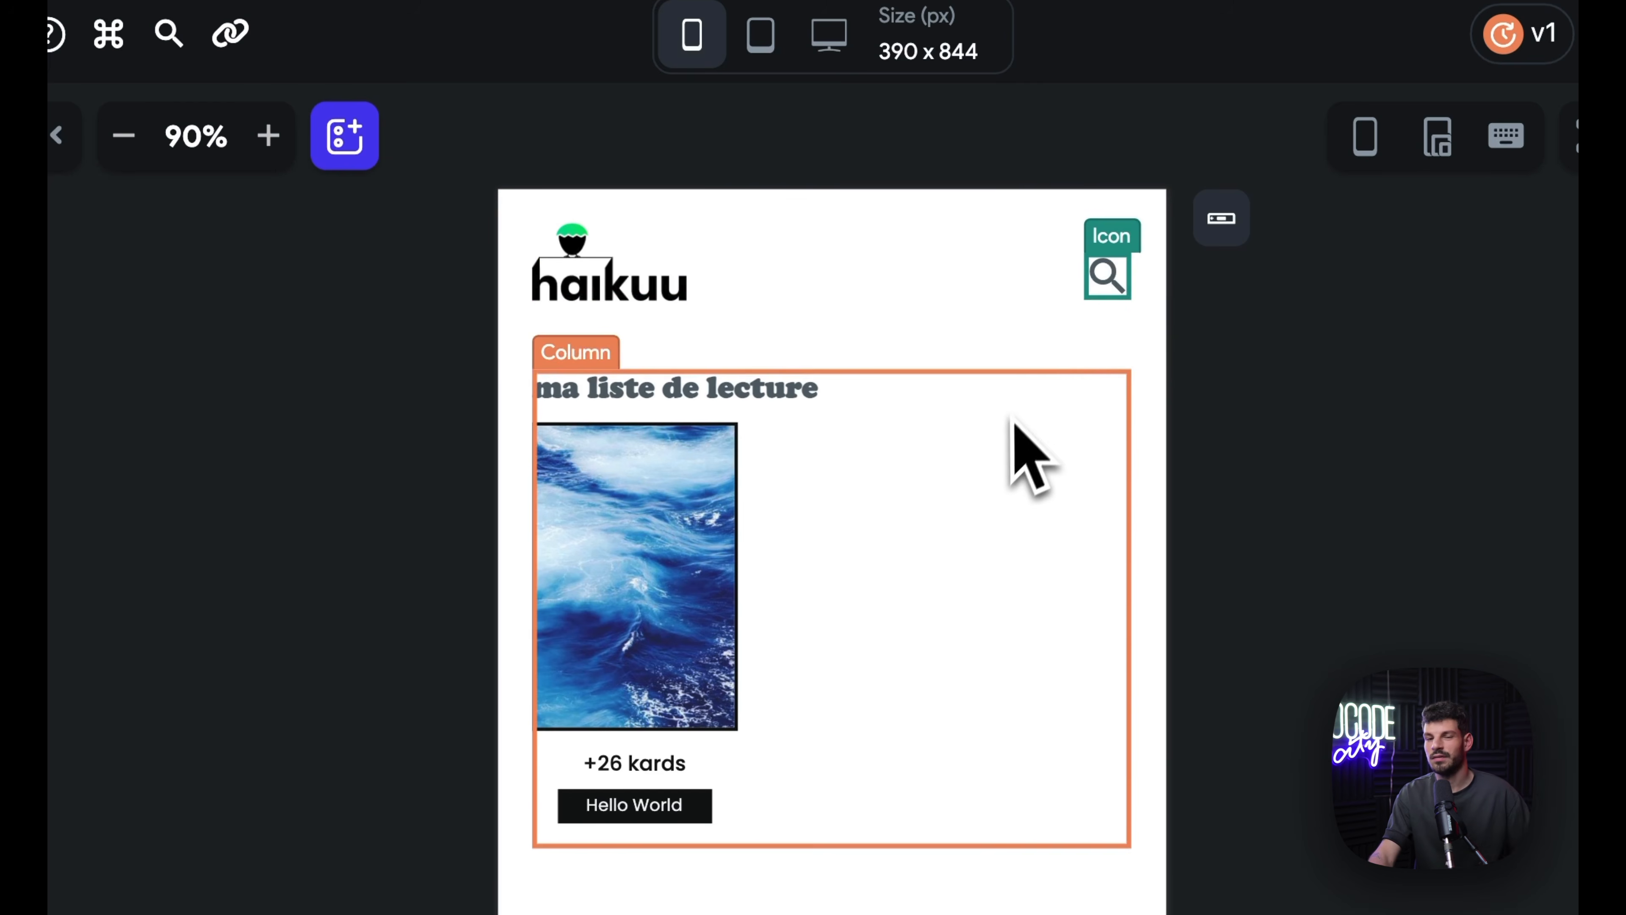
# Step: Inspect the ma liste de lecture ListView's card, cover image, +26 kards text and Hello World label
pyautogui.click(849, 412)
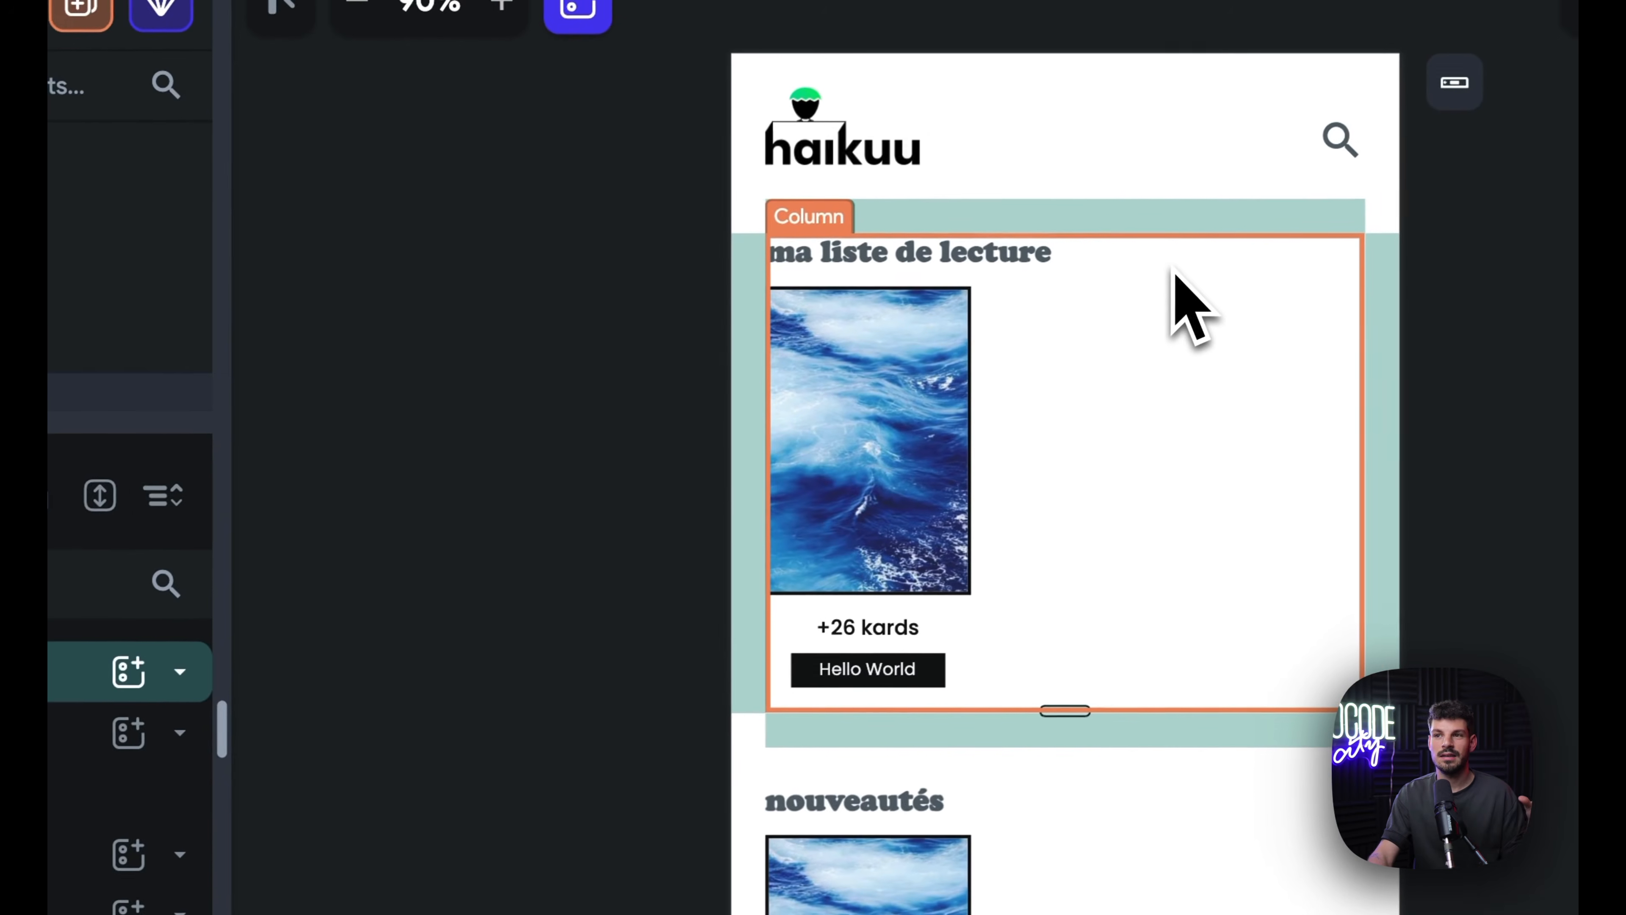
pyautogui.click(1127, 300)
pyautogui.click(1082, 277)
pyautogui.click(977, 265)
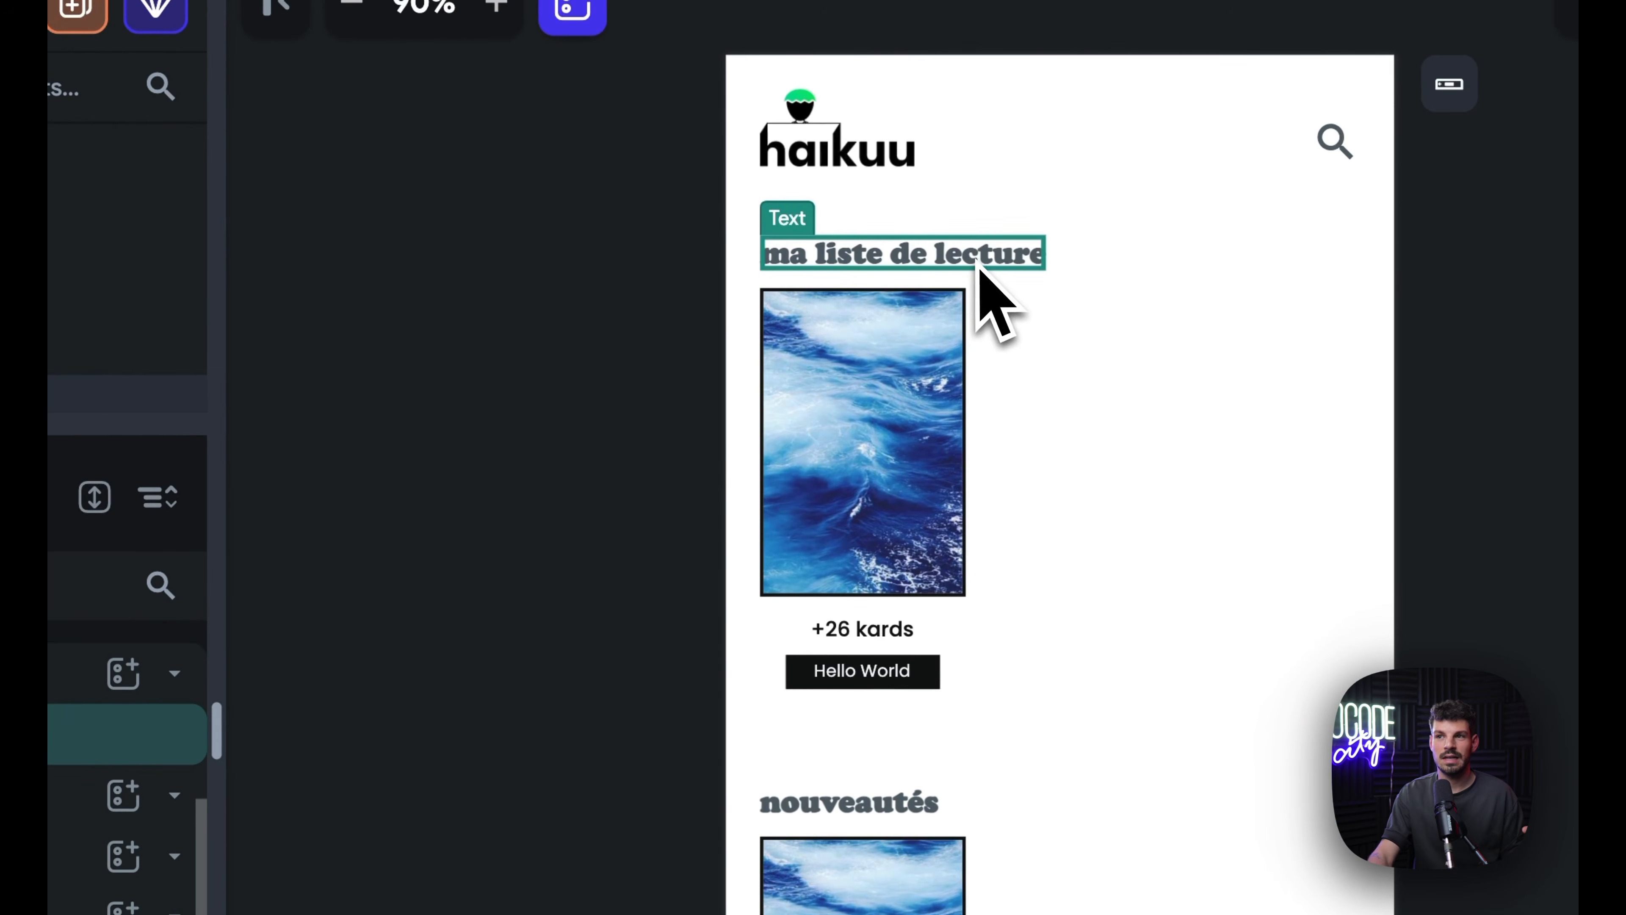
pyautogui.click(201, 785)
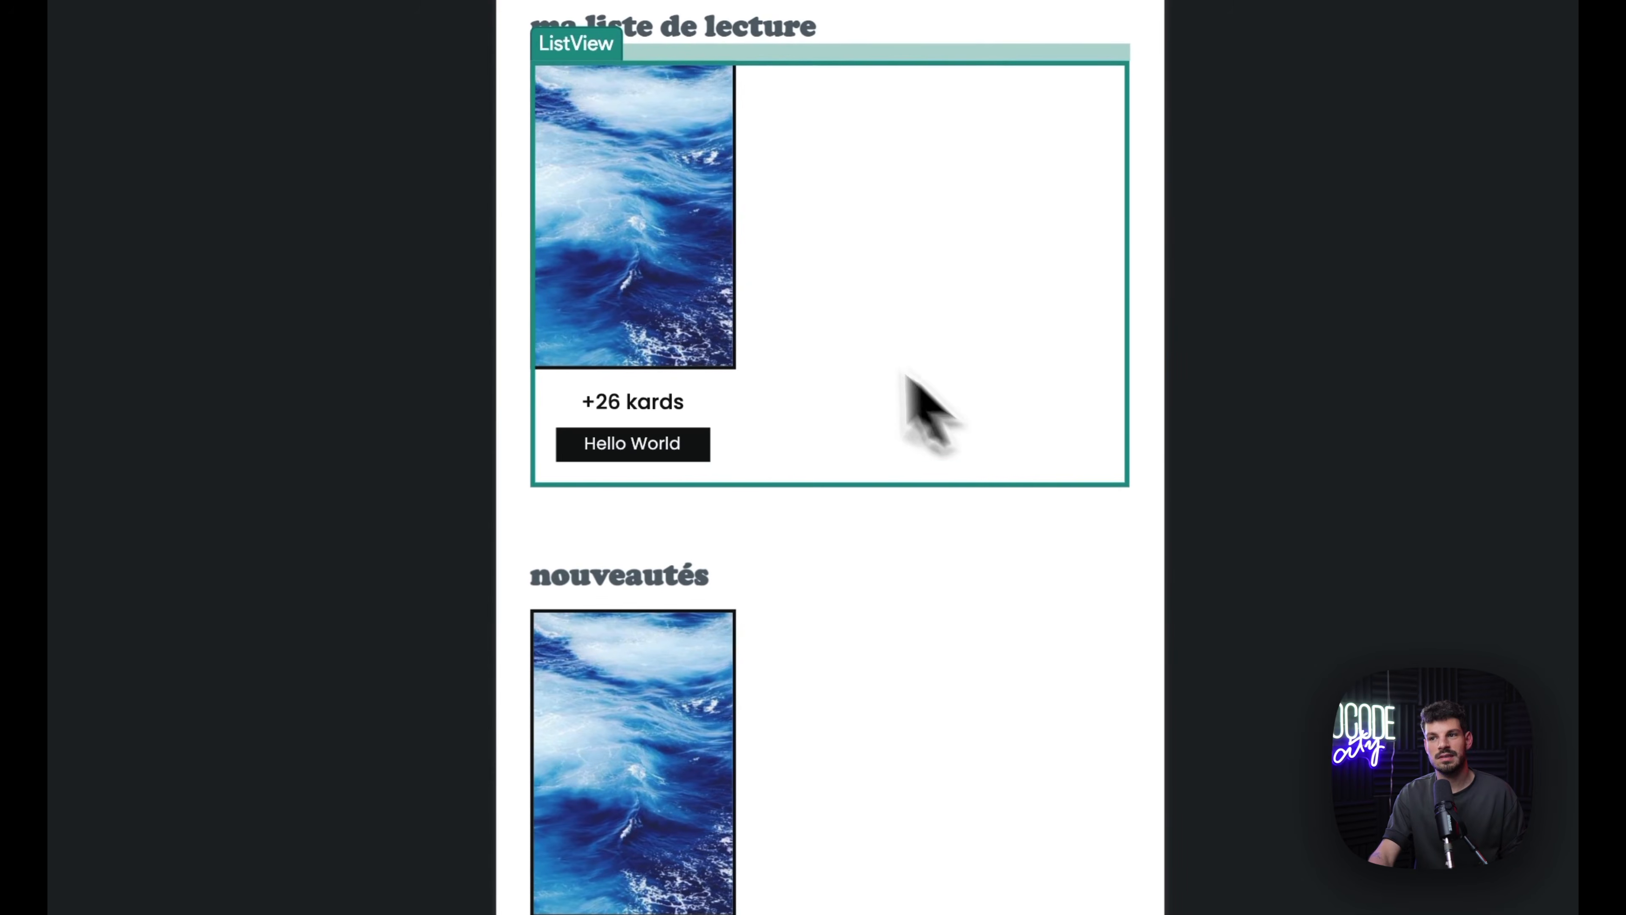
pyautogui.click(725, 392)
pyautogui.click(657, 262)
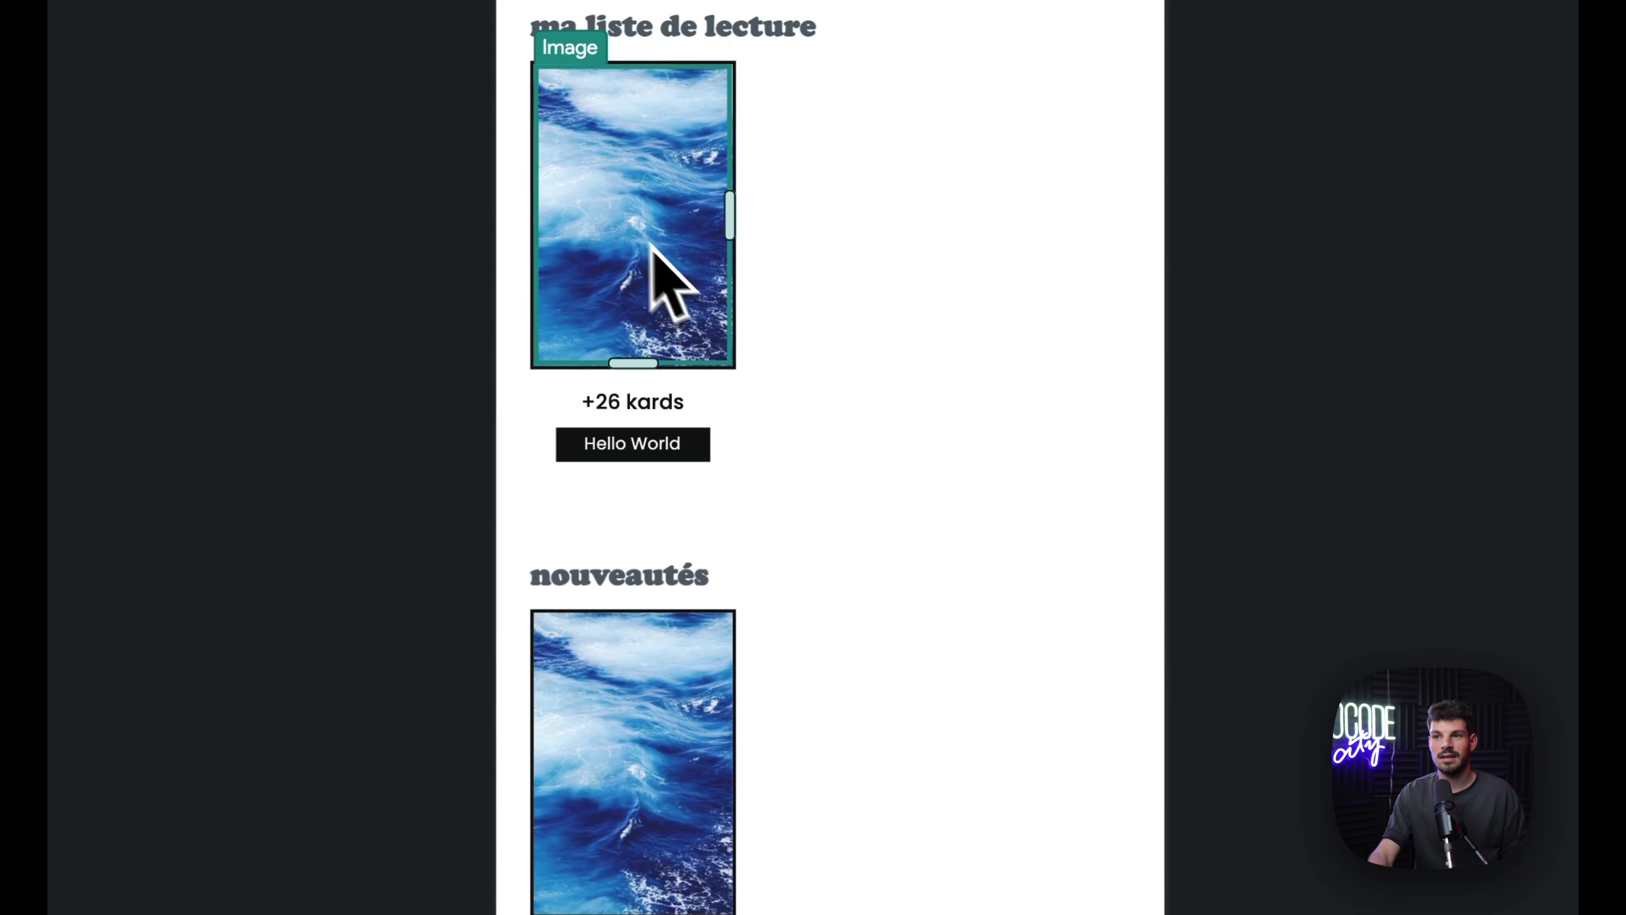
pyautogui.click(643, 414)
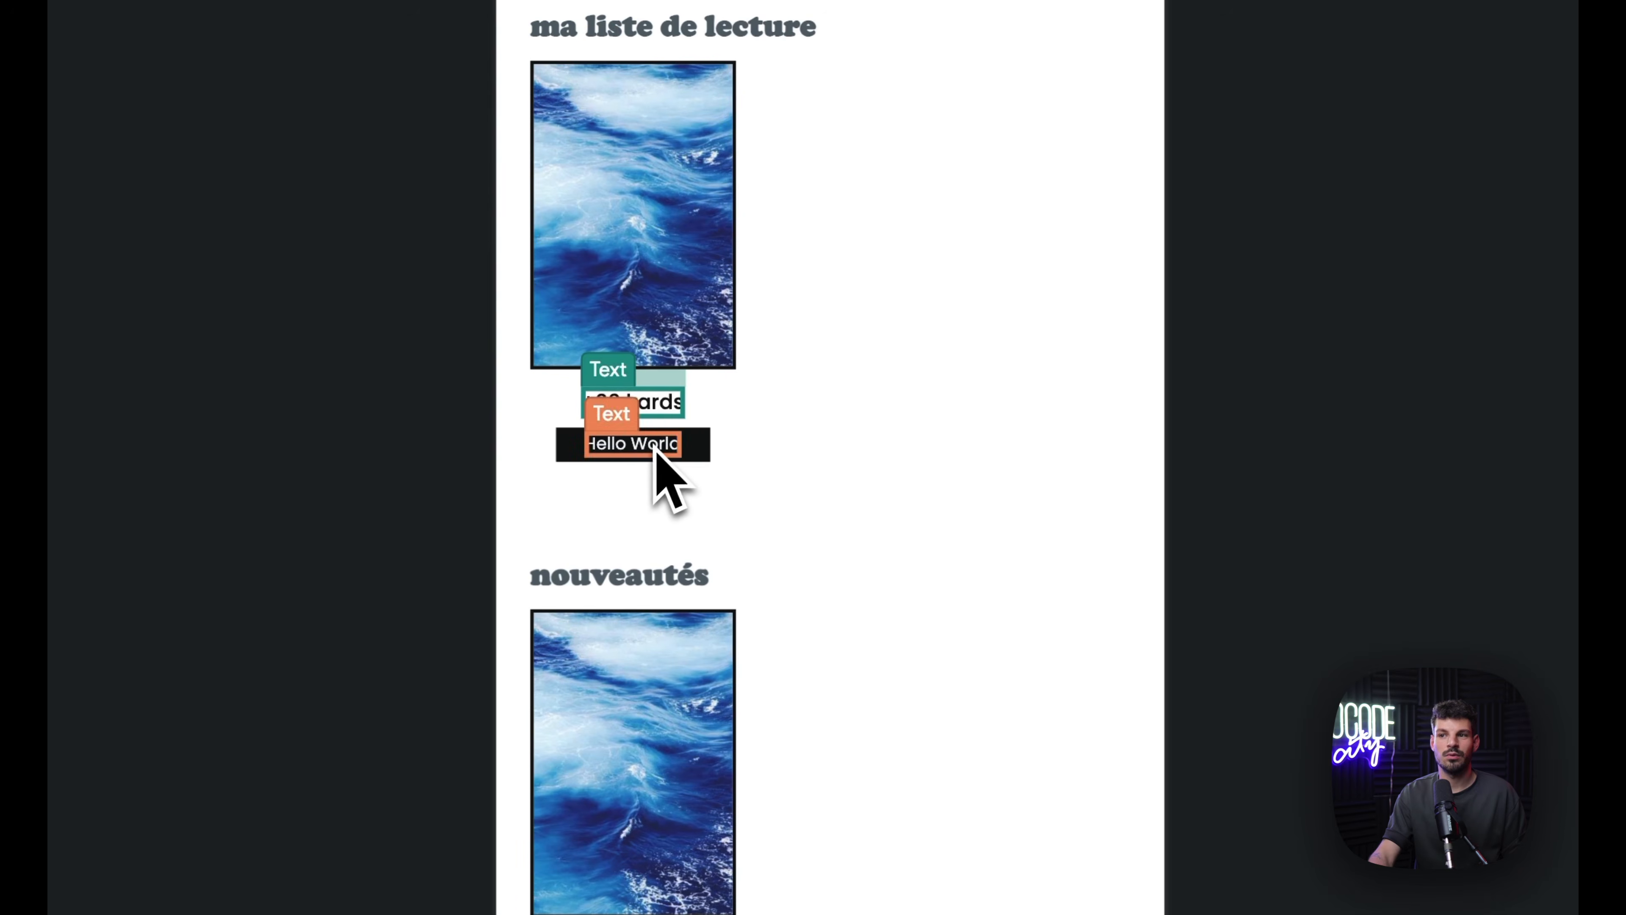
pyautogui.click(618, 445)
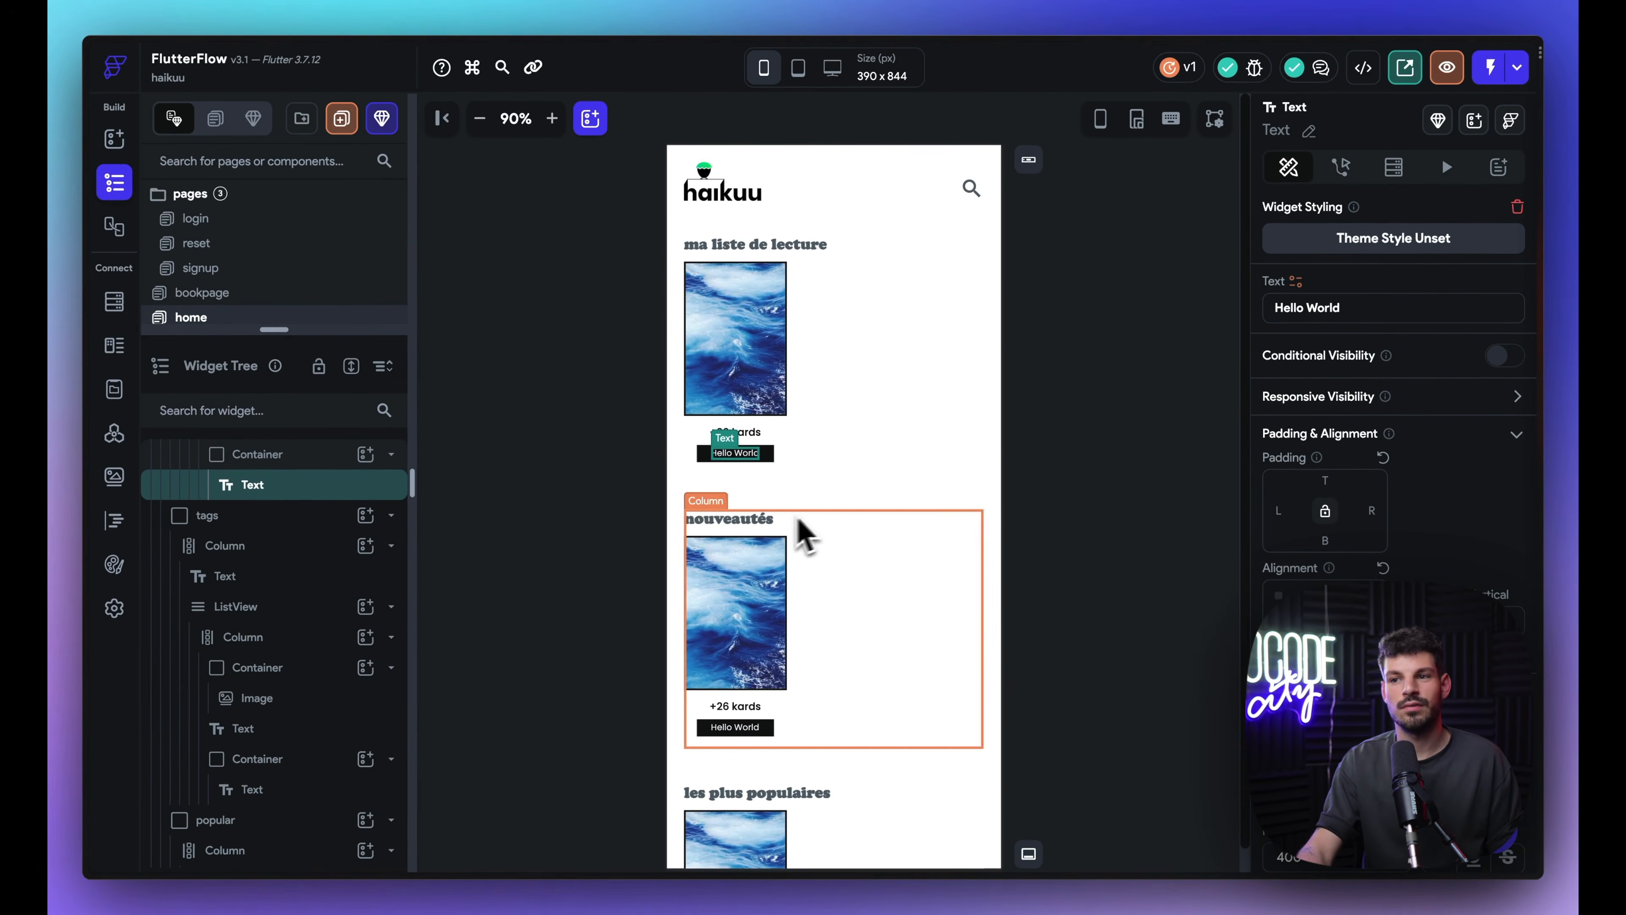
# Step: Look over the nouveautés section and the rest of the home page, then return to Xano
pyautogui.click(755, 533)
pyautogui.click(827, 301)
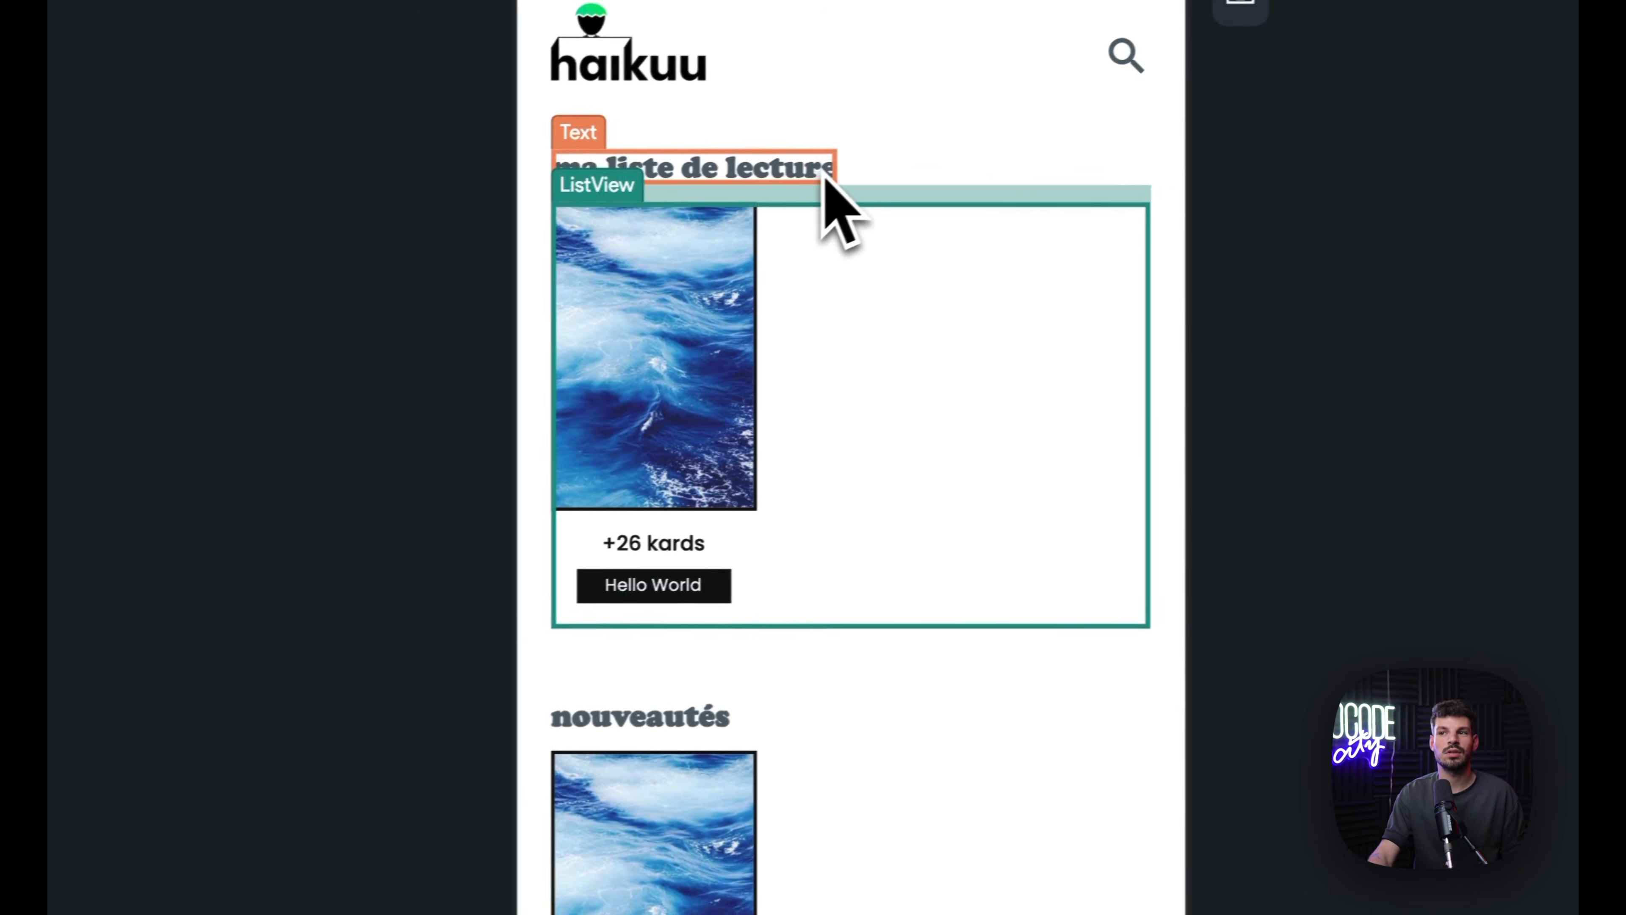
pyautogui.scroll(-2, 826, 788)
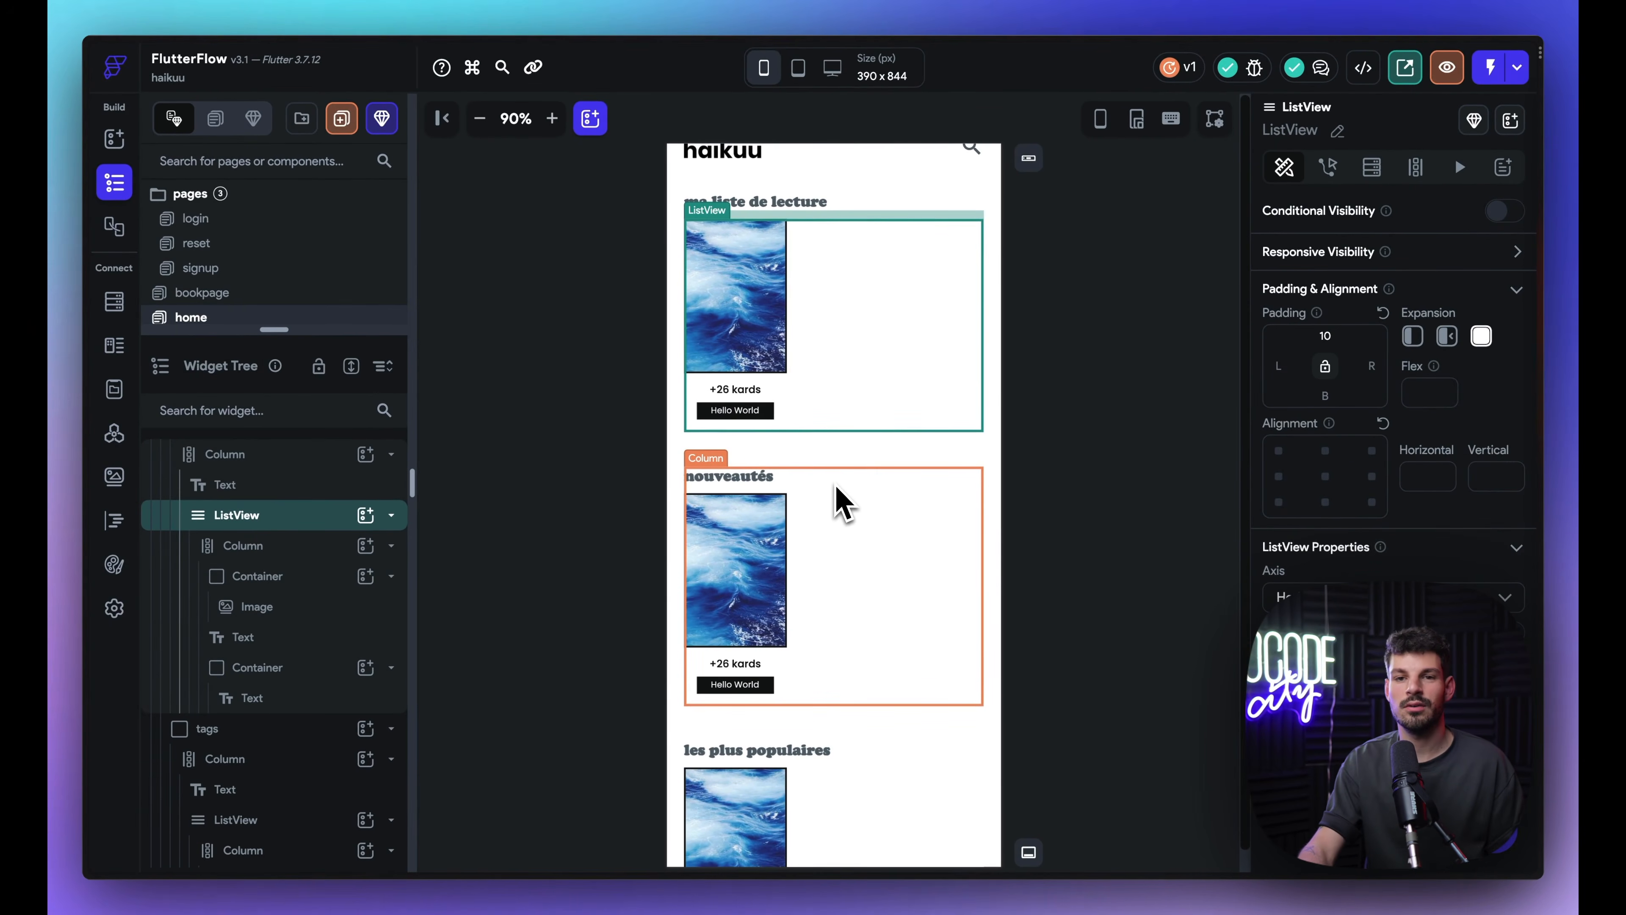
pyautogui.scroll(-2, 835, 488)
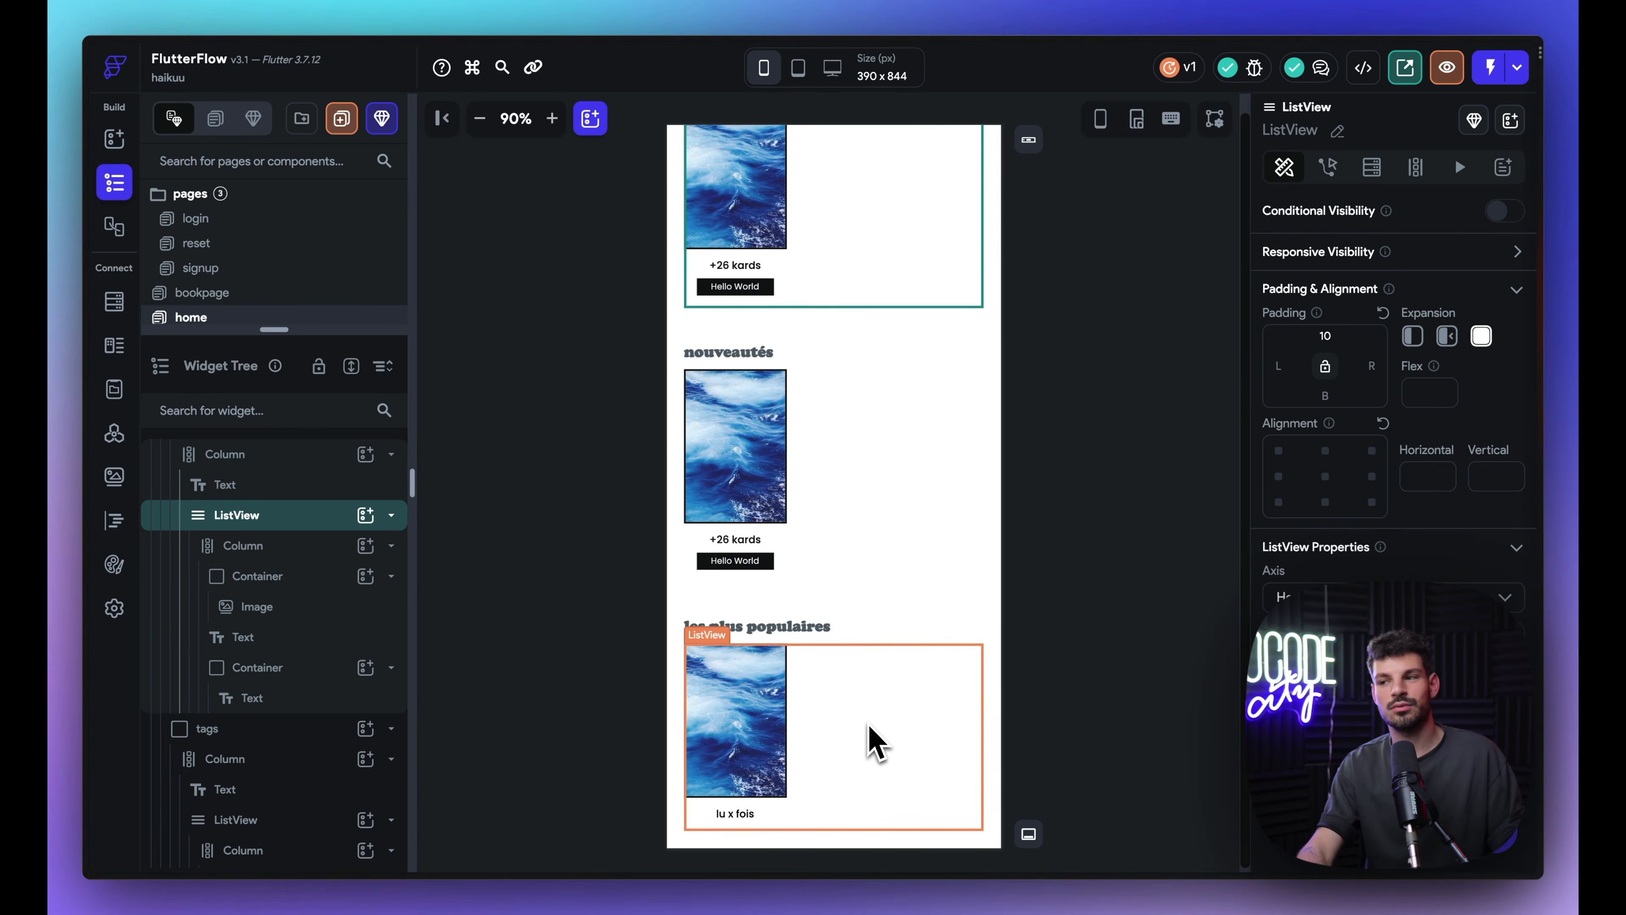
pyautogui.scroll(3, 832, 698)
pyautogui.moveTo(102, 574)
pyautogui.click(218, 298)
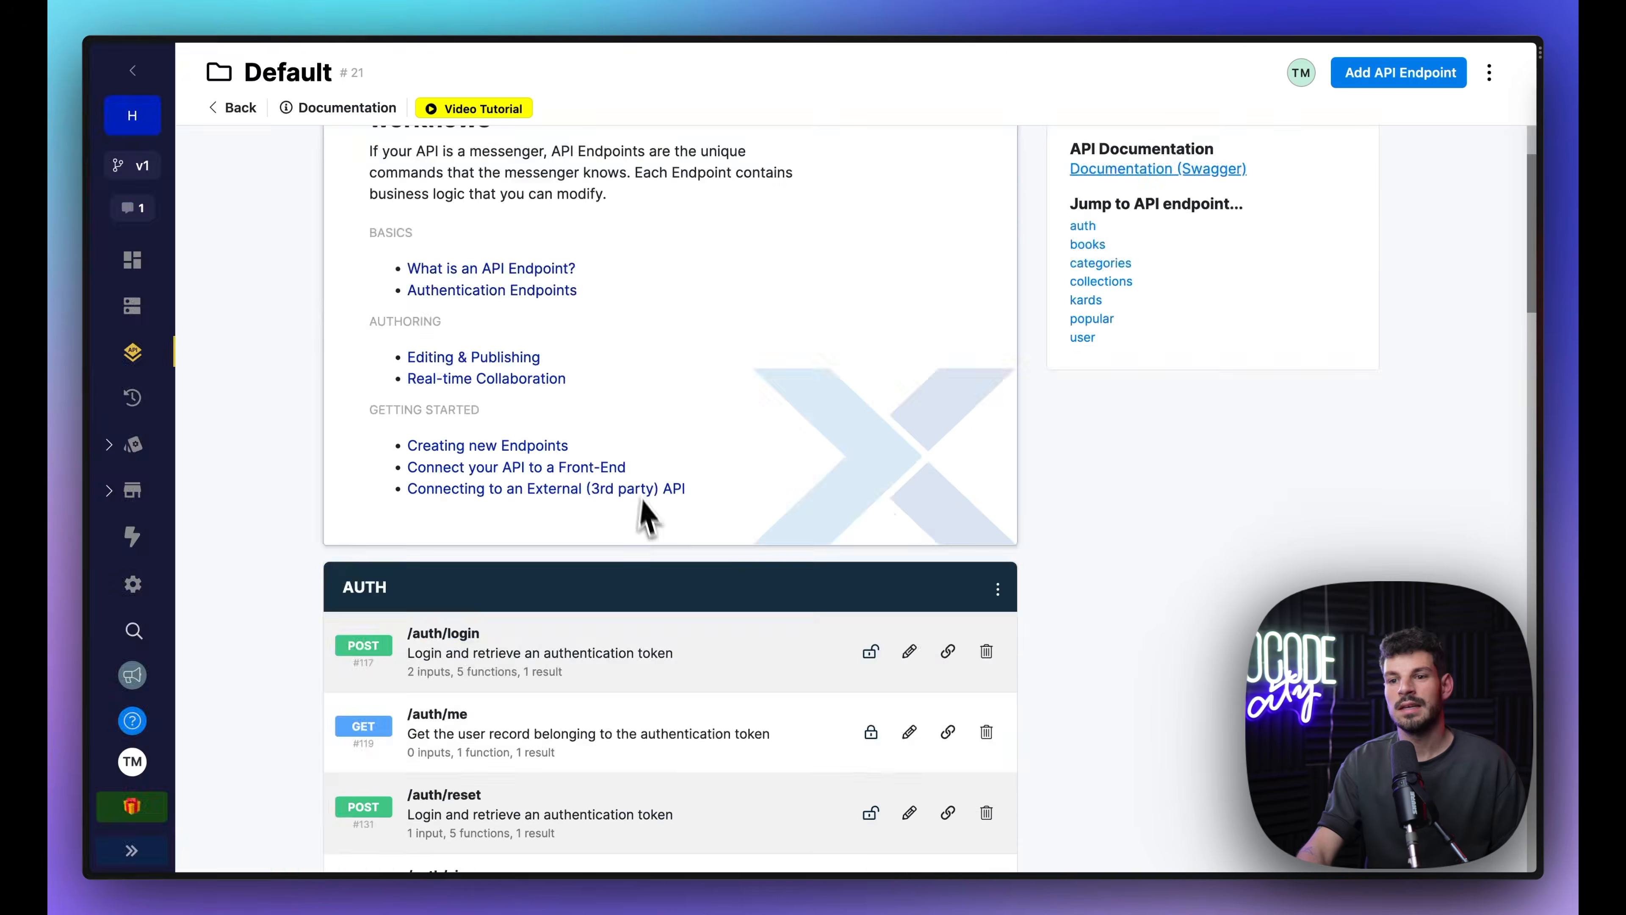
# Step: Return to the Default API group's endpoint list in Xano
pyautogui.scroll(-6, 641, 503)
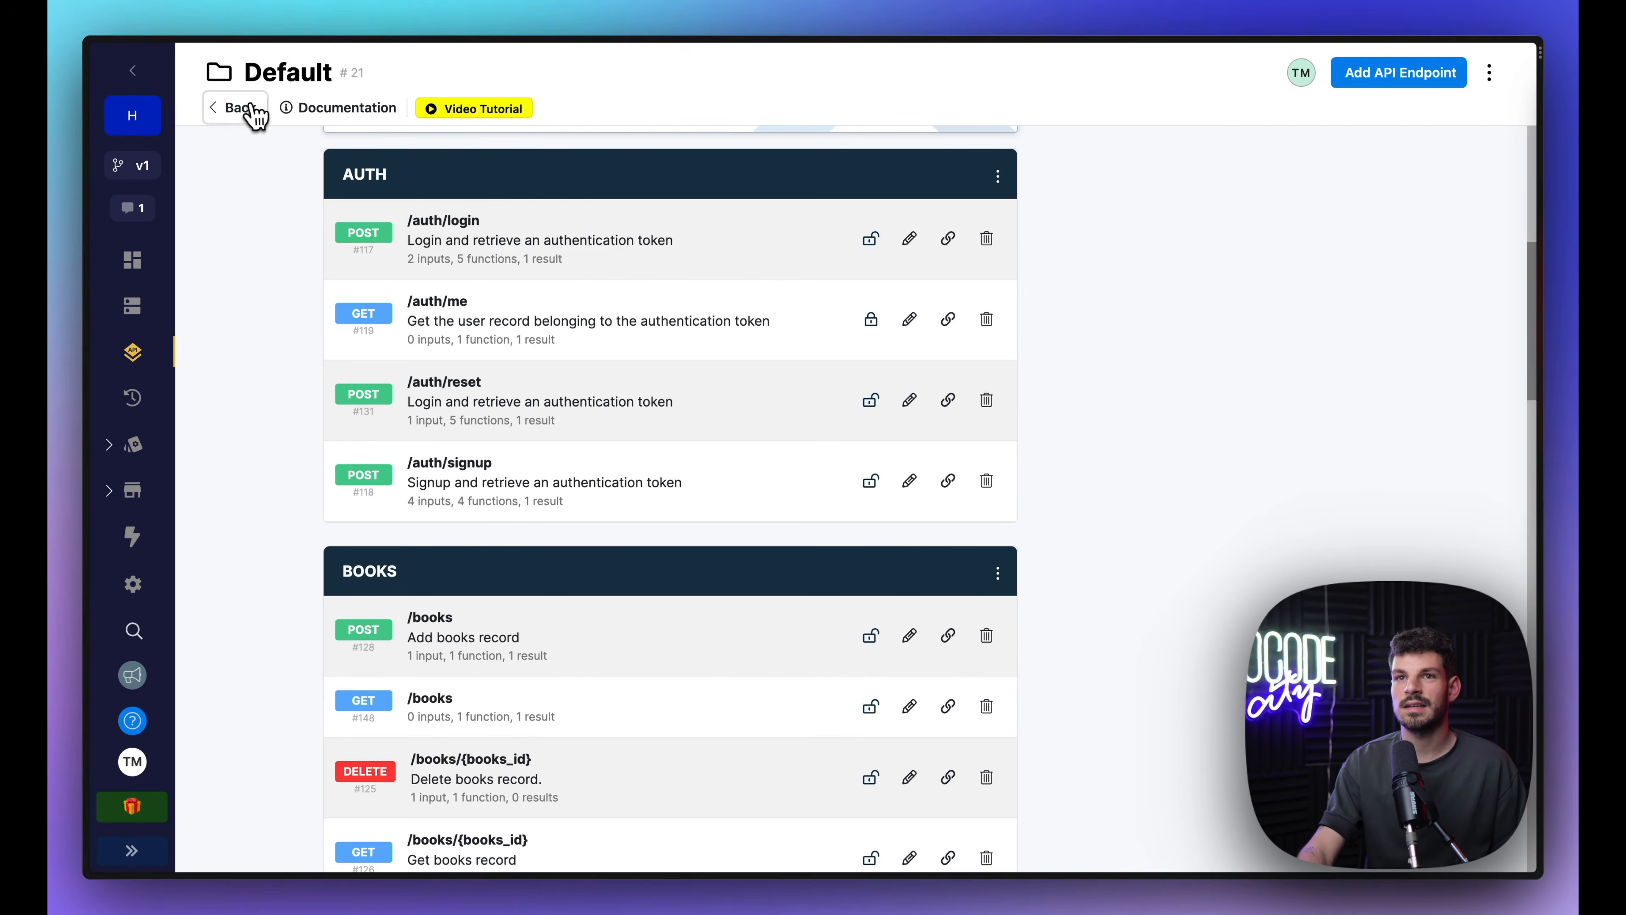
pyautogui.click(237, 108)
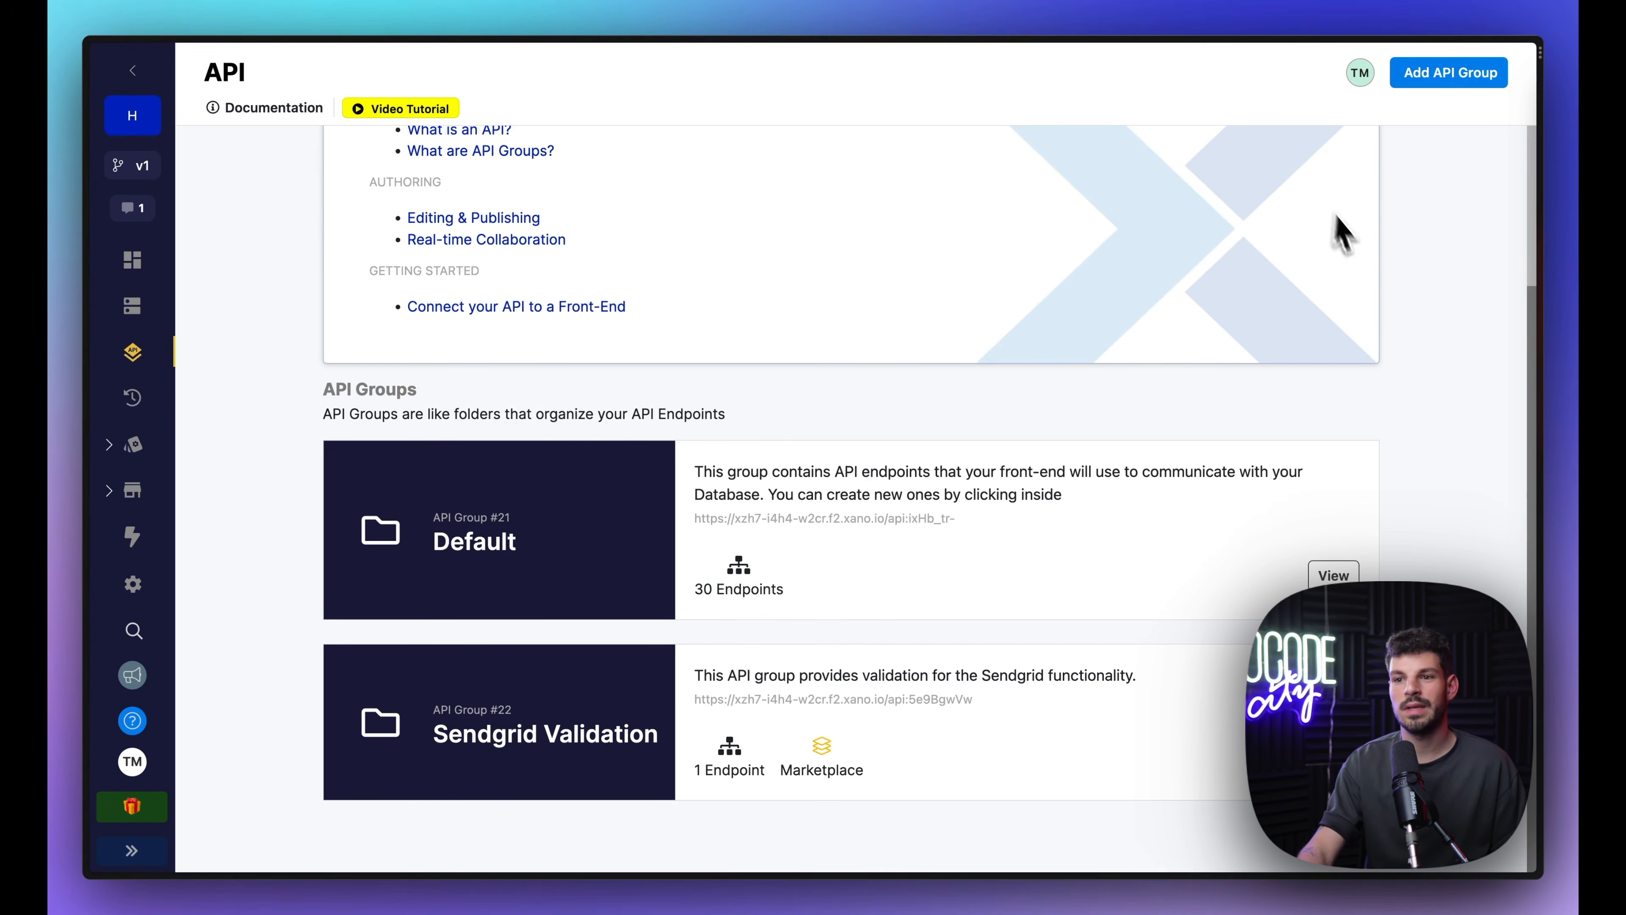
pyautogui.click(1010, 531)
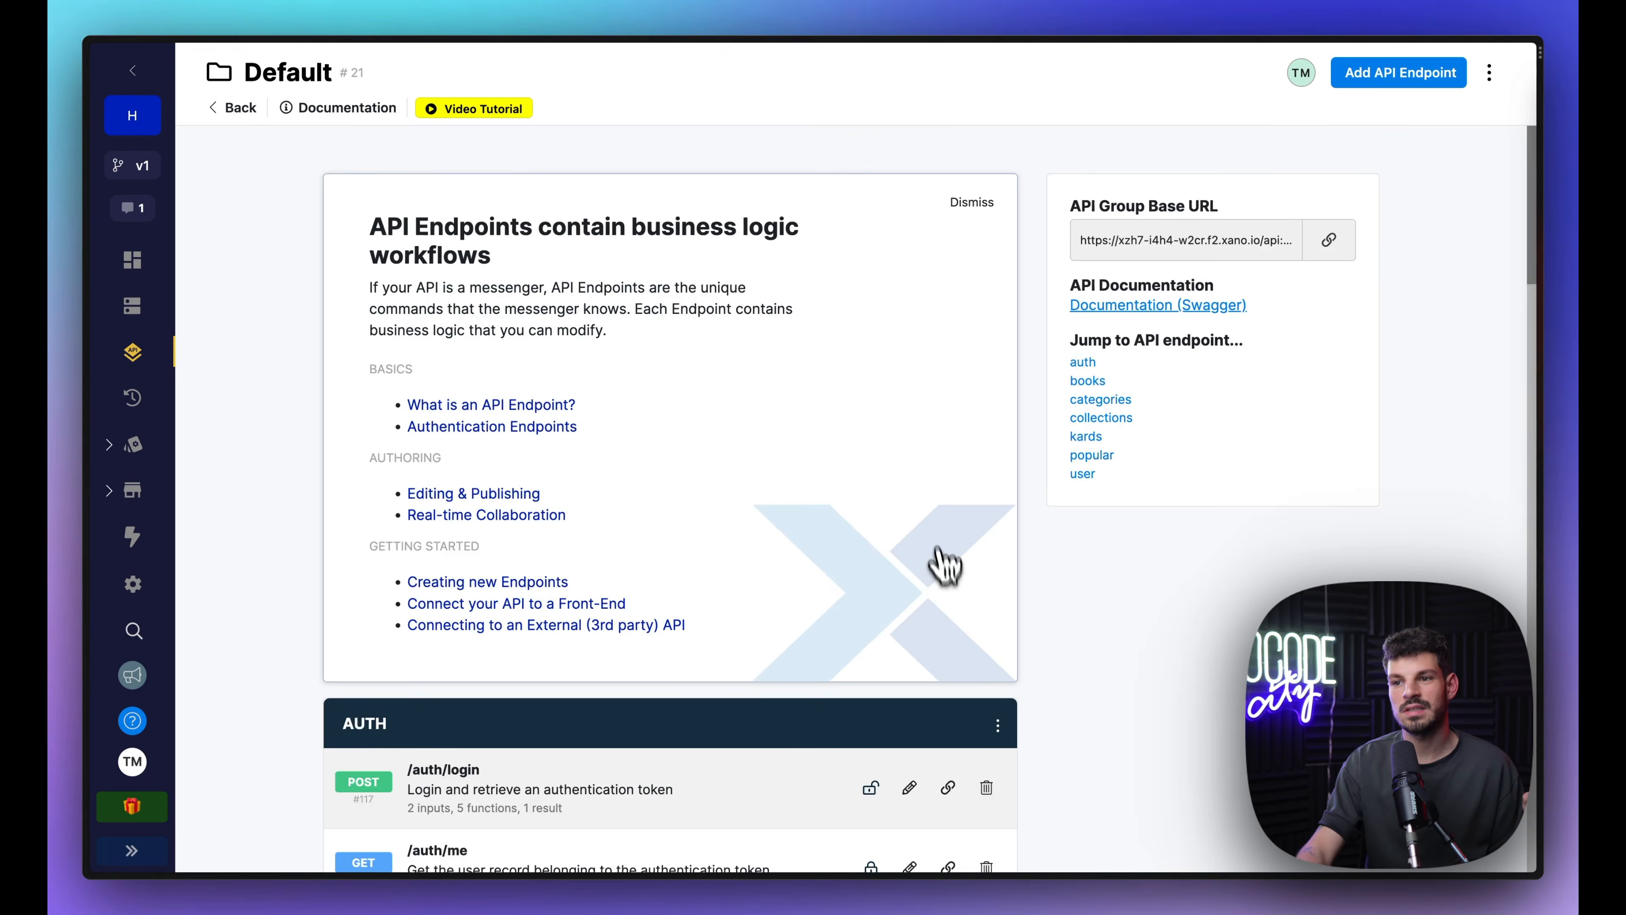
pyautogui.scroll(-20, 944, 563)
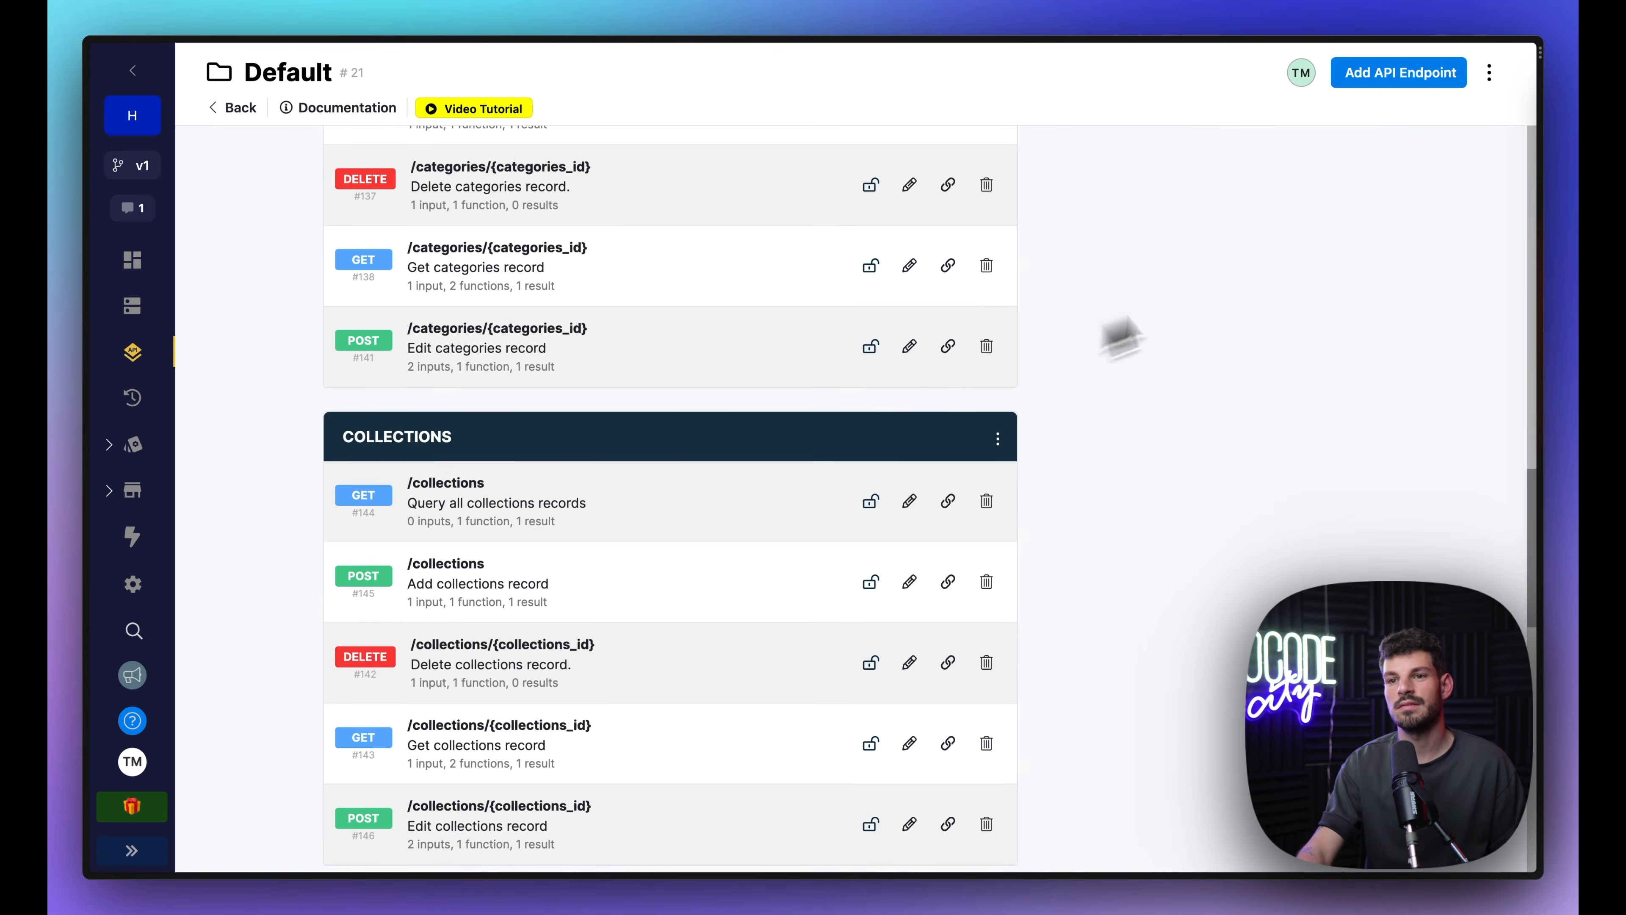
# Step: Add a CRUD Database Operations endpoint for the books table that gets all records (GET /books)
pyautogui.click(1351, 72)
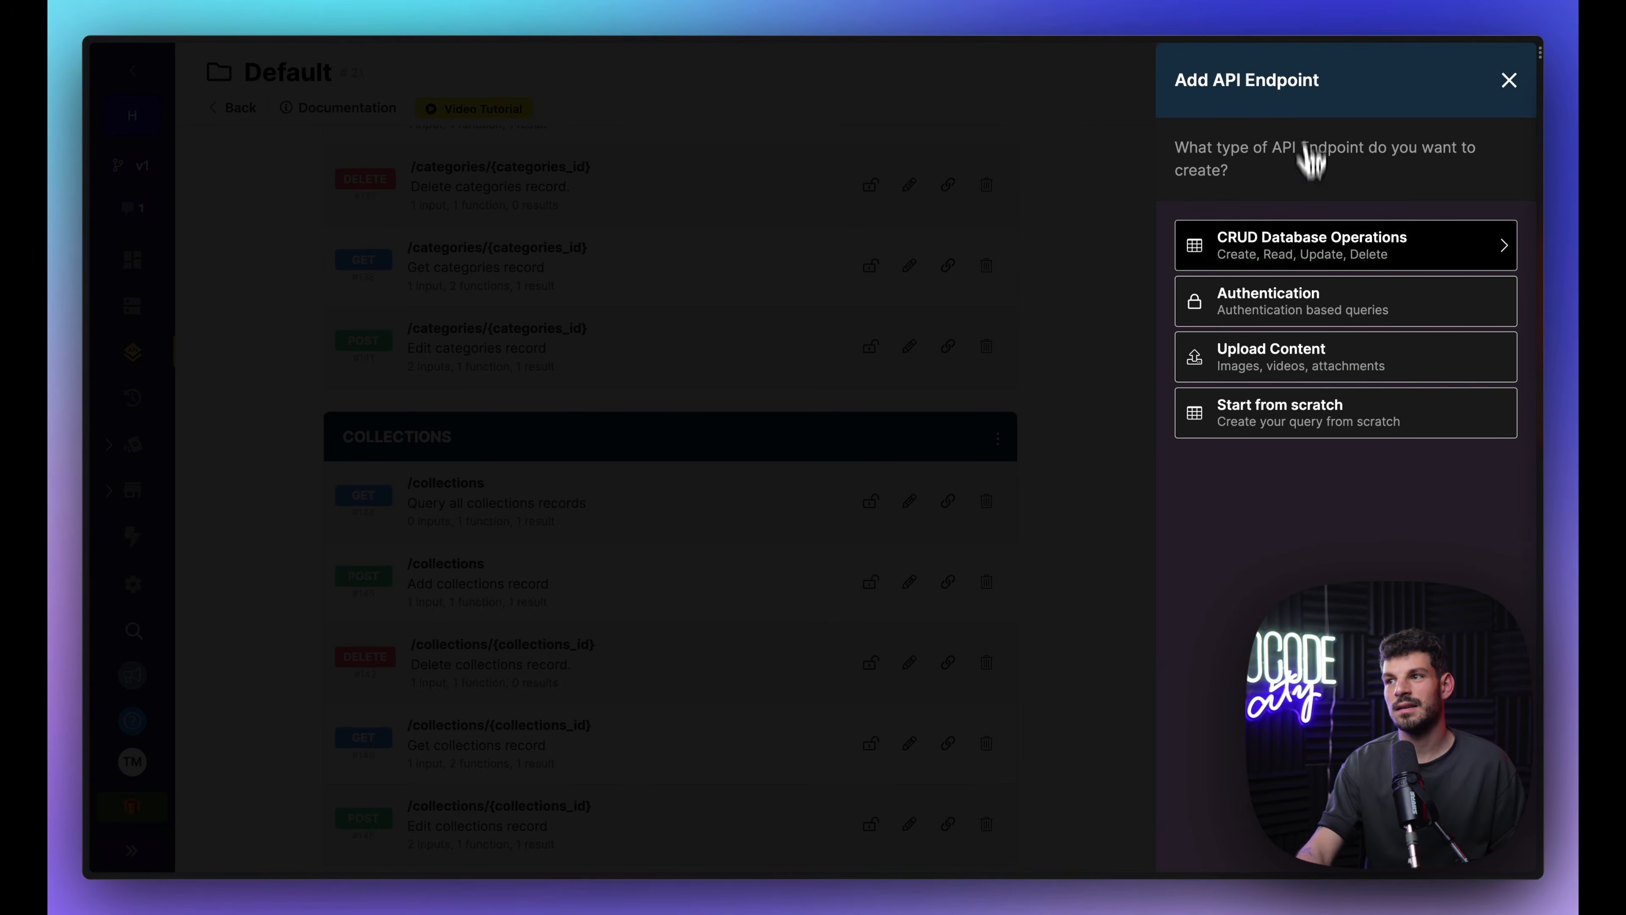
pyautogui.click(1299, 247)
pyautogui.click(1235, 217)
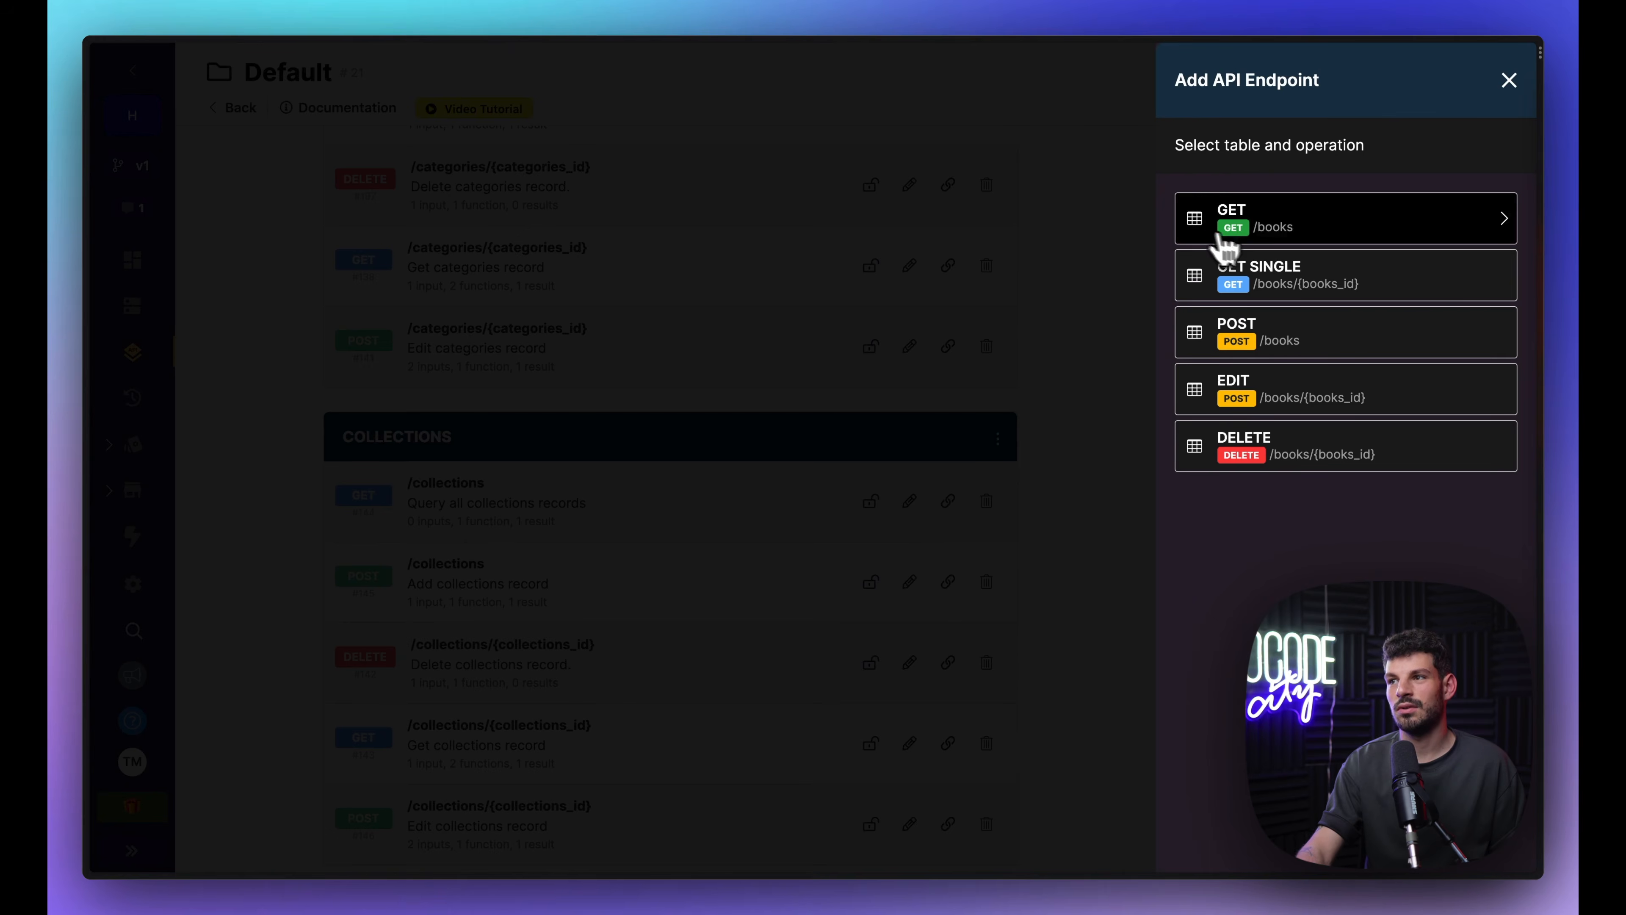
pyautogui.click(1271, 221)
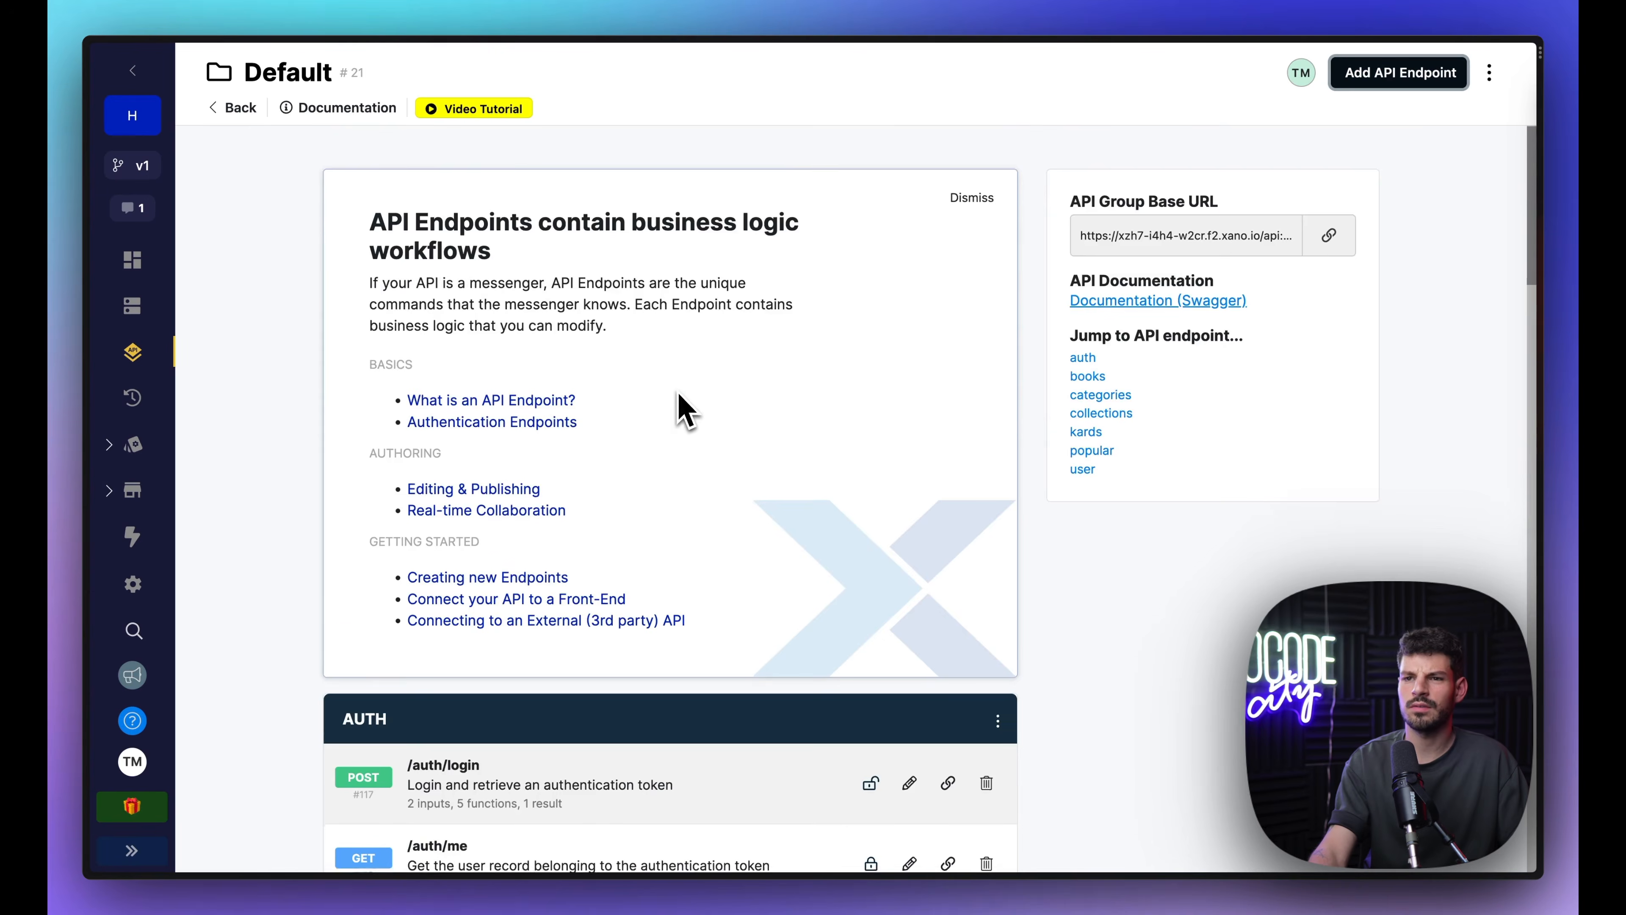
pyautogui.scroll(-6, 679, 410)
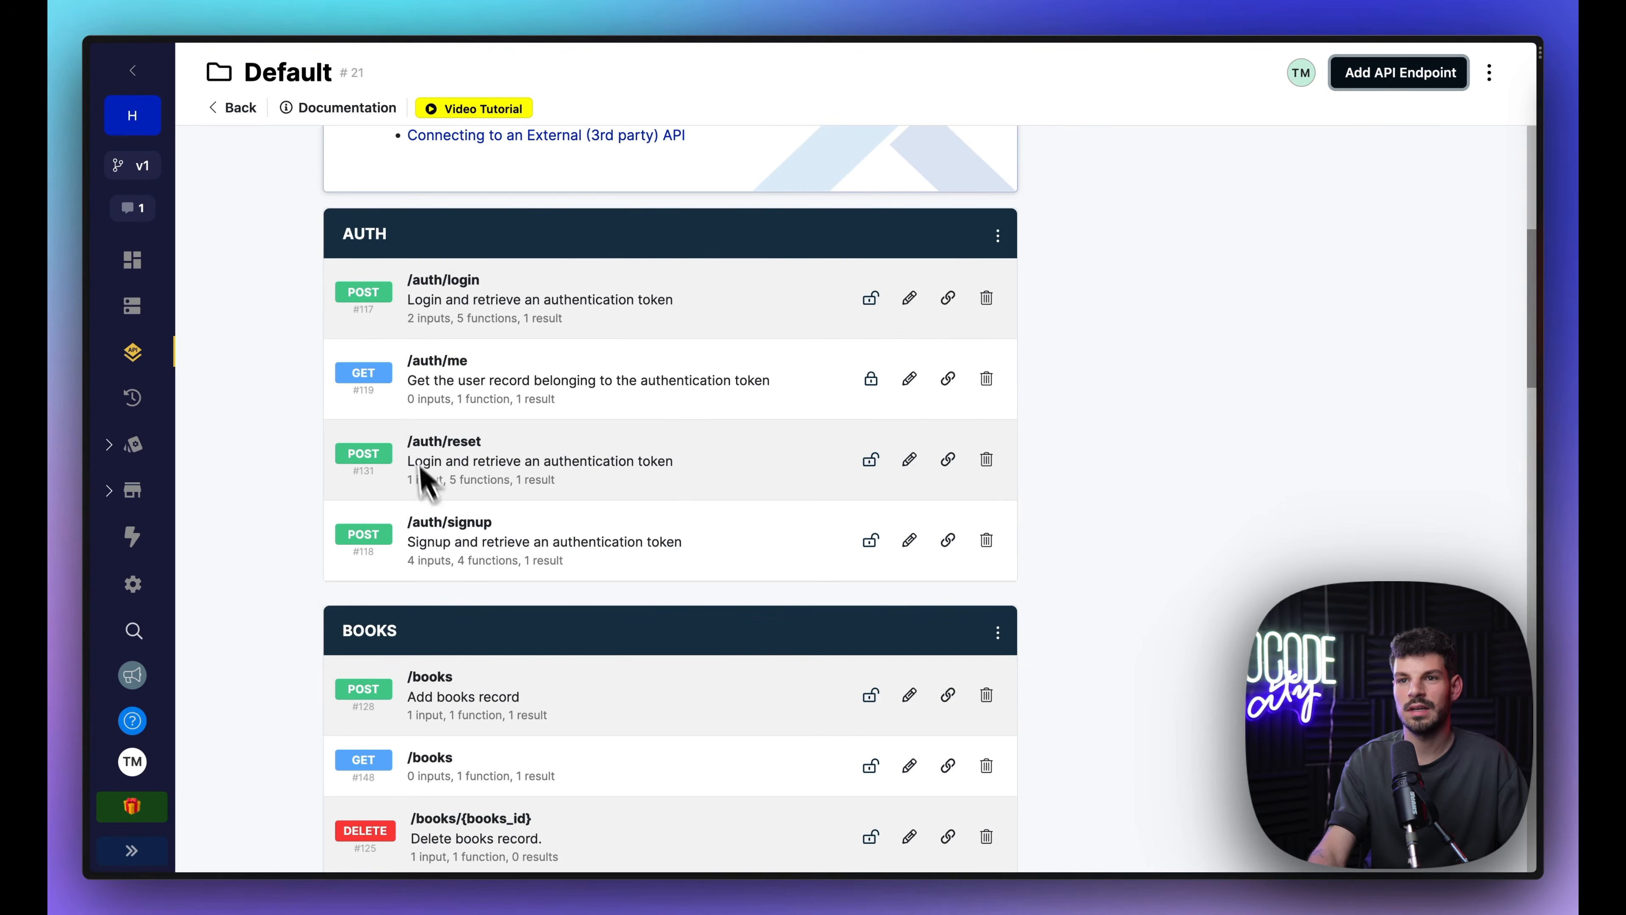
pyautogui.scroll(-10, 448, 473)
pyautogui.scroll(5, 412, 513)
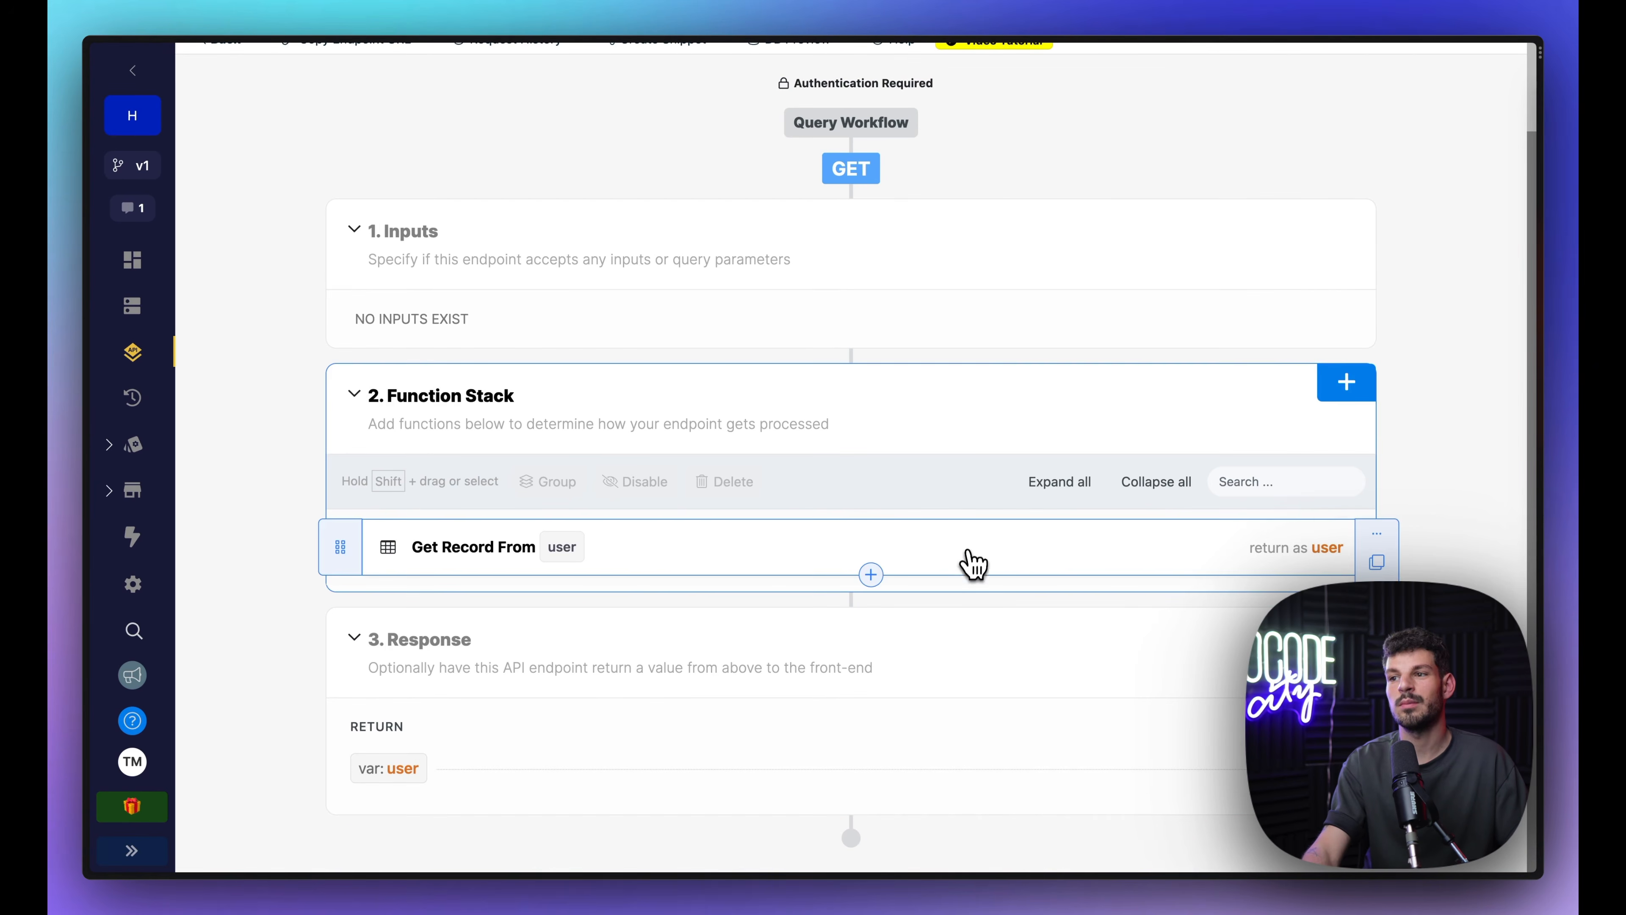
pyautogui.click(973, 564)
pyautogui.click(1245, 157)
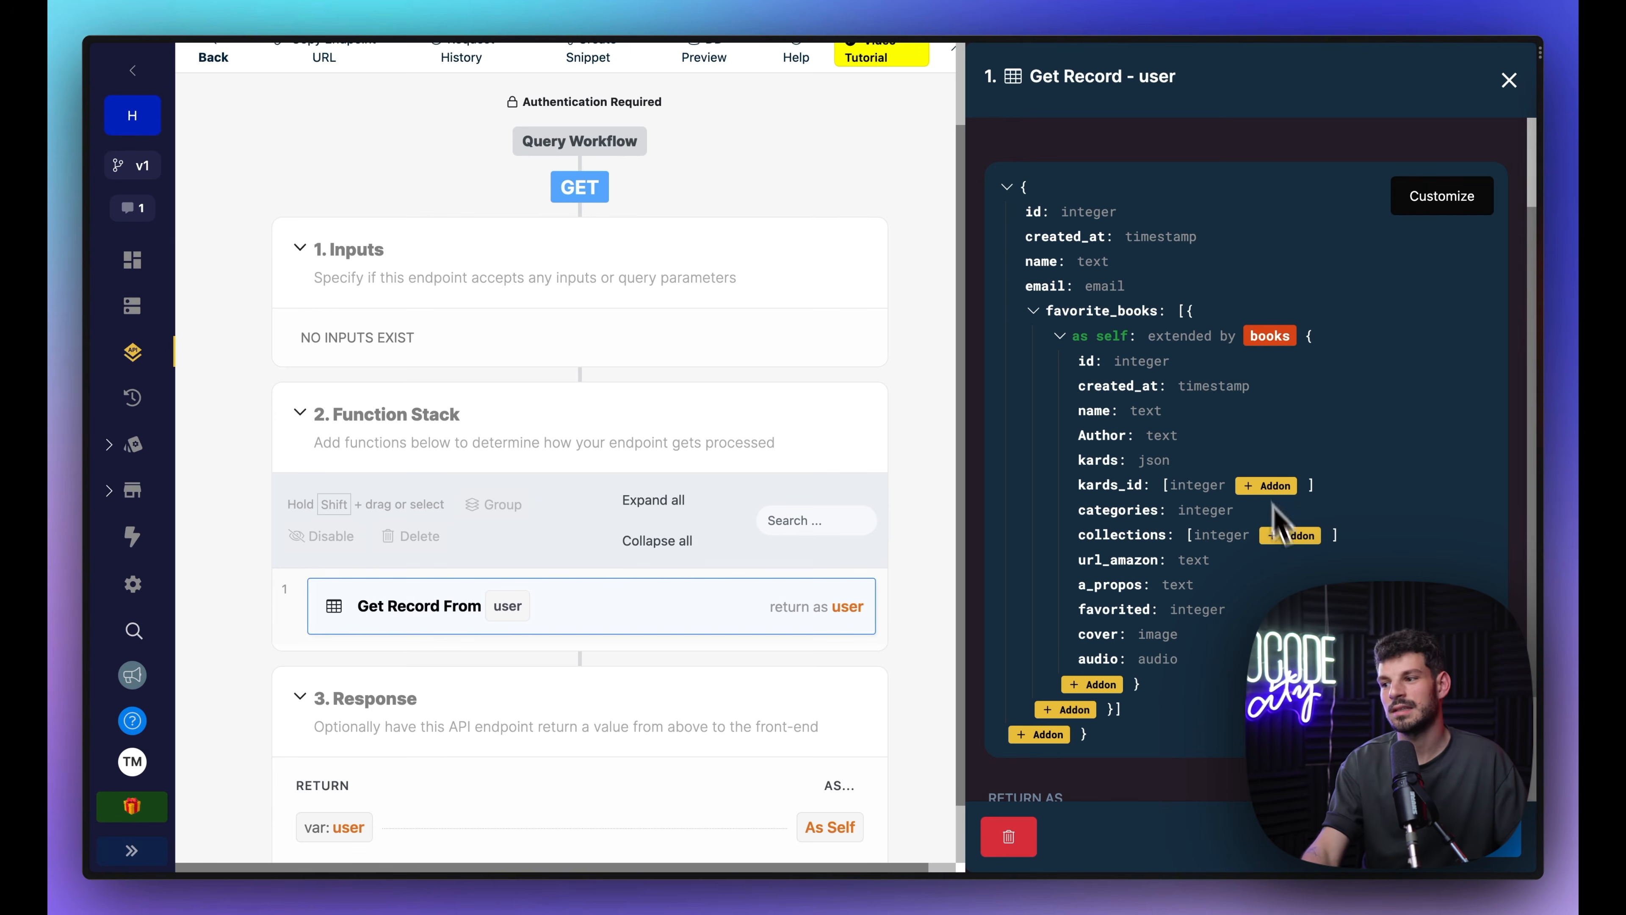
pyautogui.click(1493, 836)
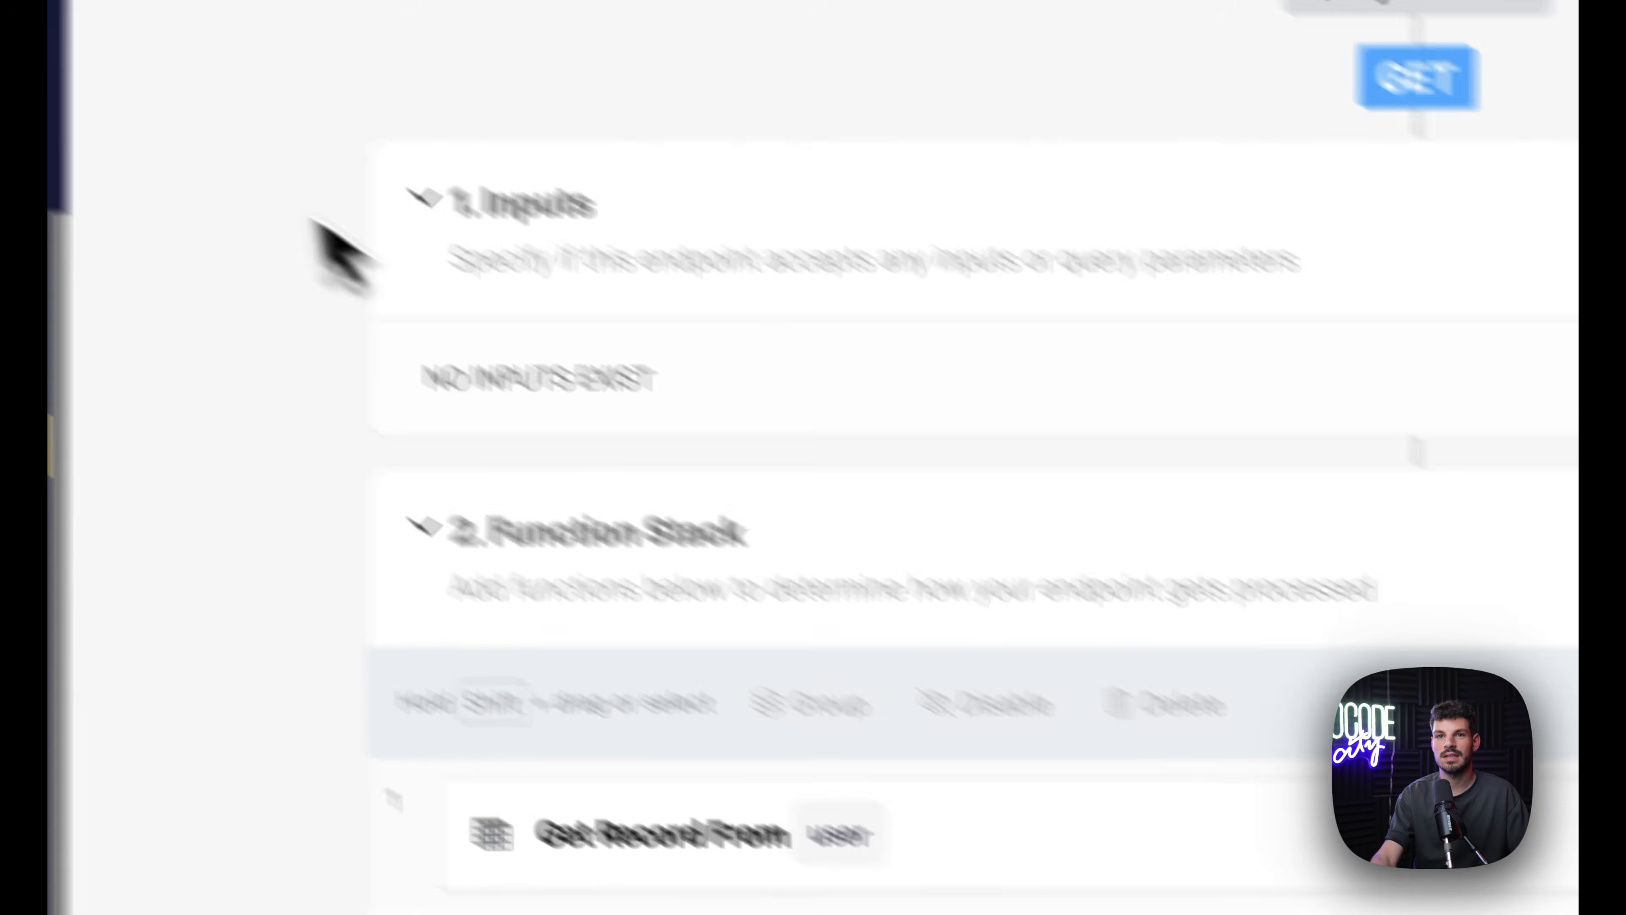
# Step: Look through the Default group's endpoints, including /popular, and open GET /books
pyautogui.click(165, 552)
pyautogui.click(1082, 599)
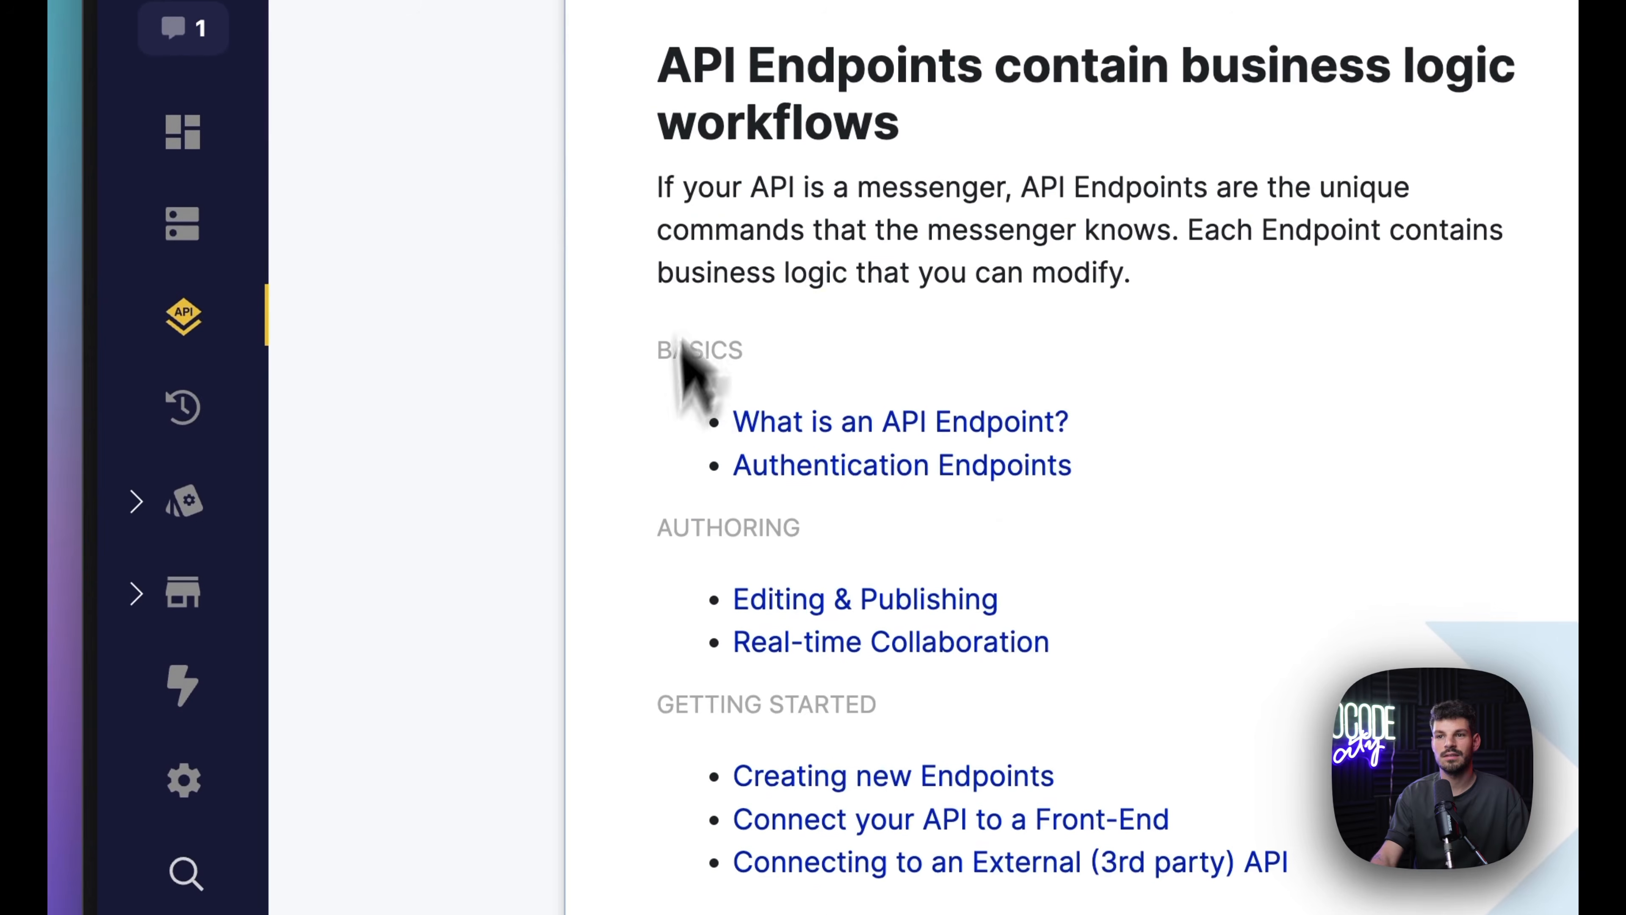
pyautogui.scroll(-10, 998, 634)
pyautogui.scroll(-5, 926, 665)
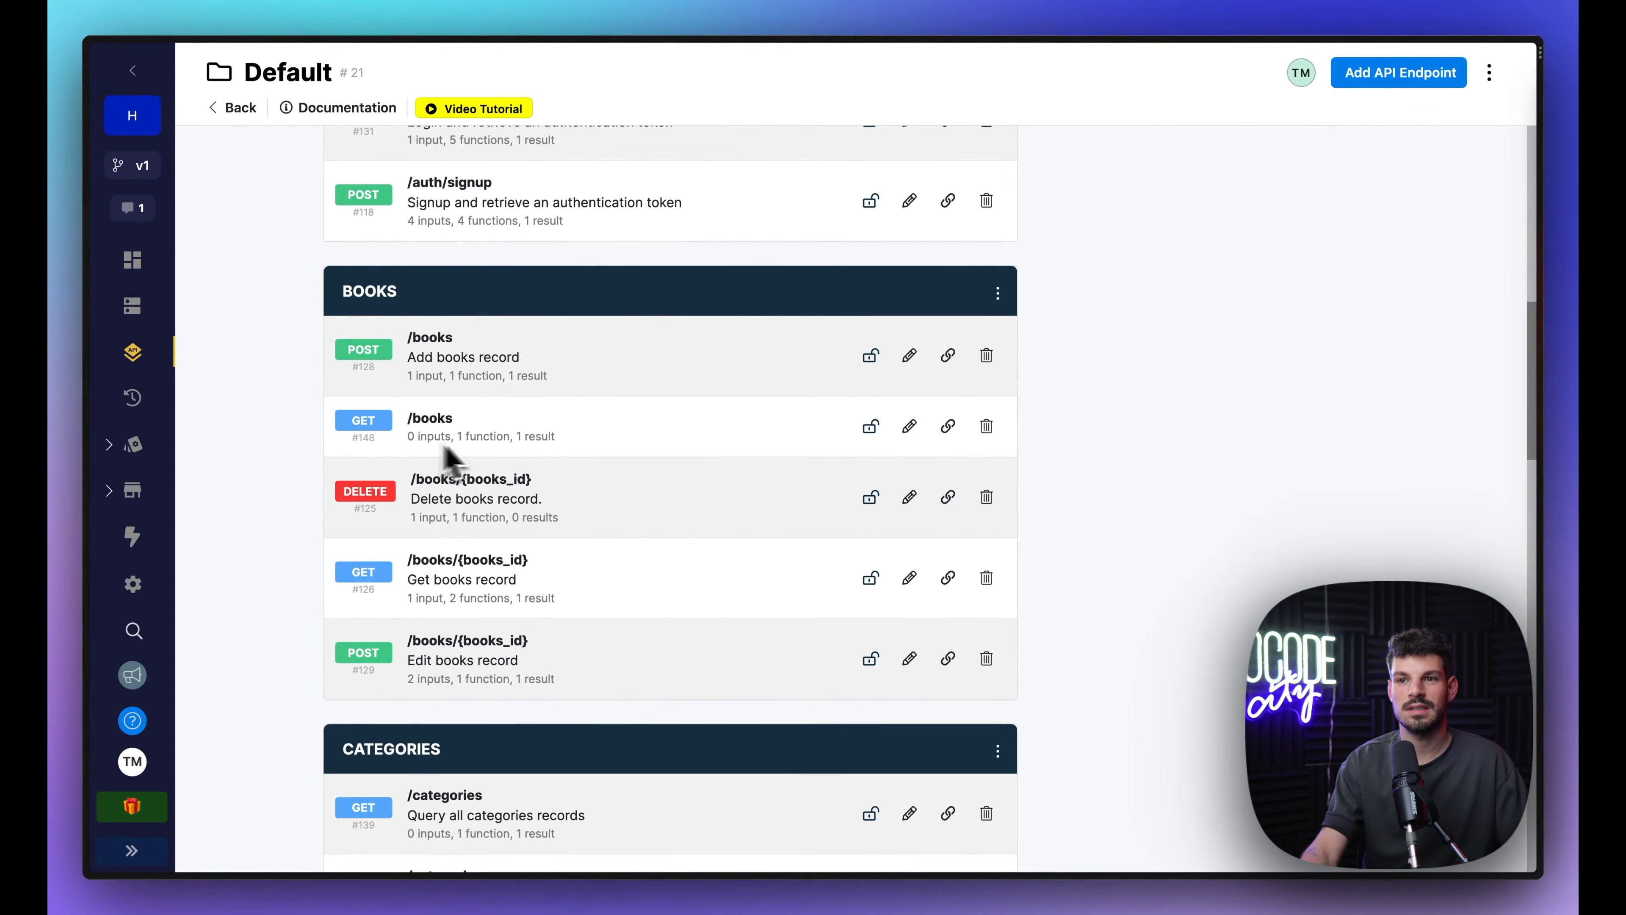
pyautogui.scroll(-15, 451, 458)
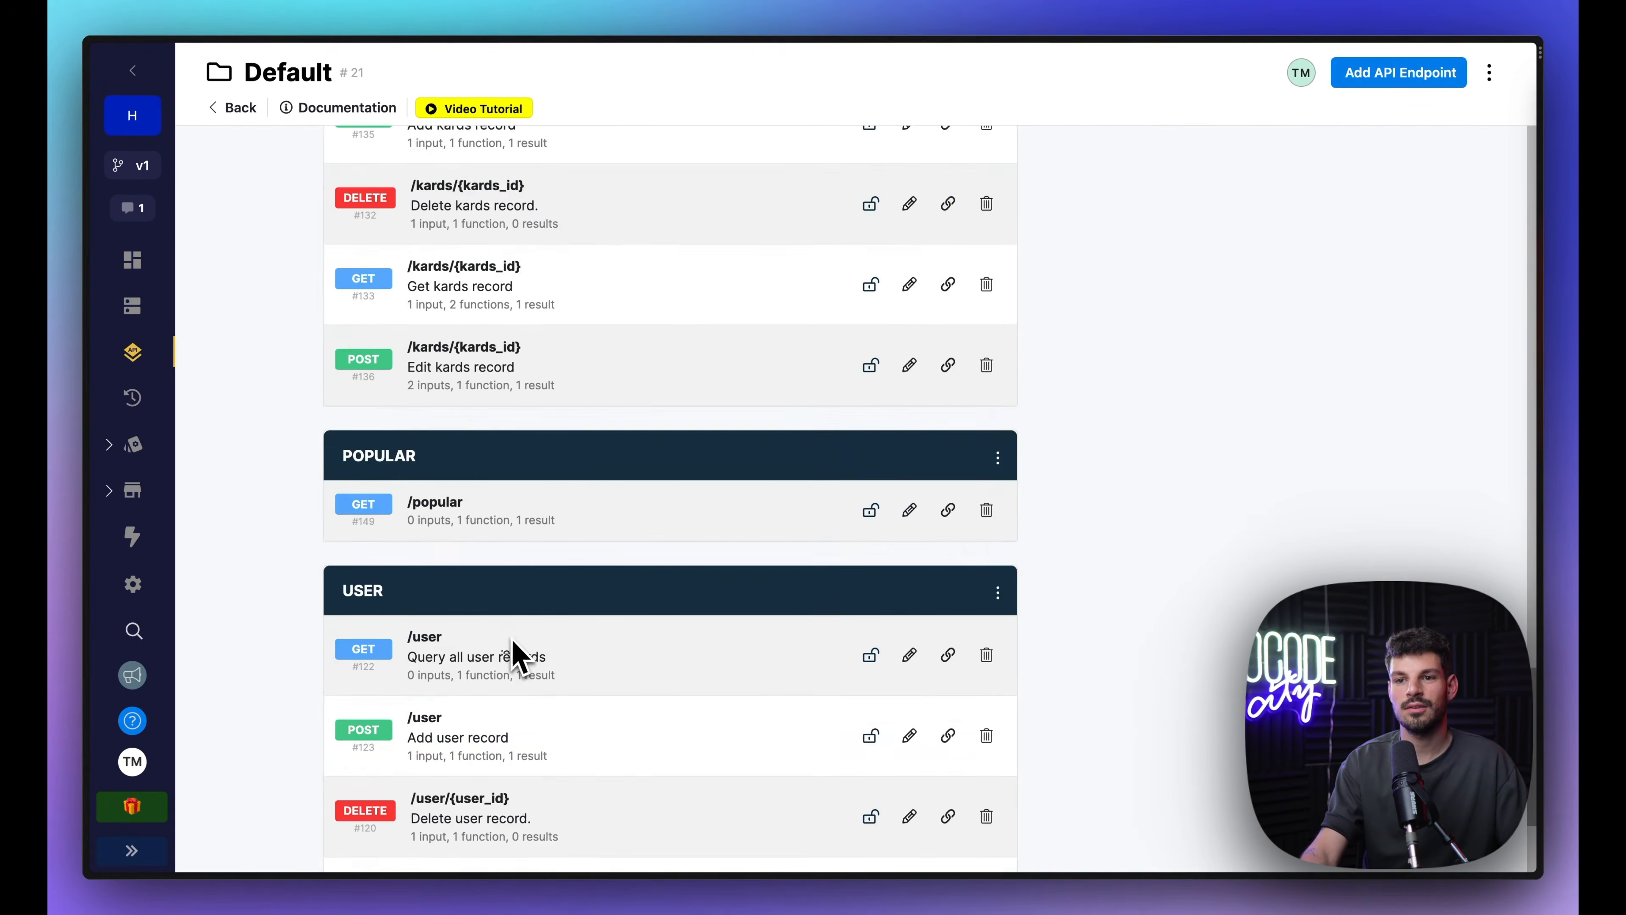
pyautogui.scroll(1, 512, 657)
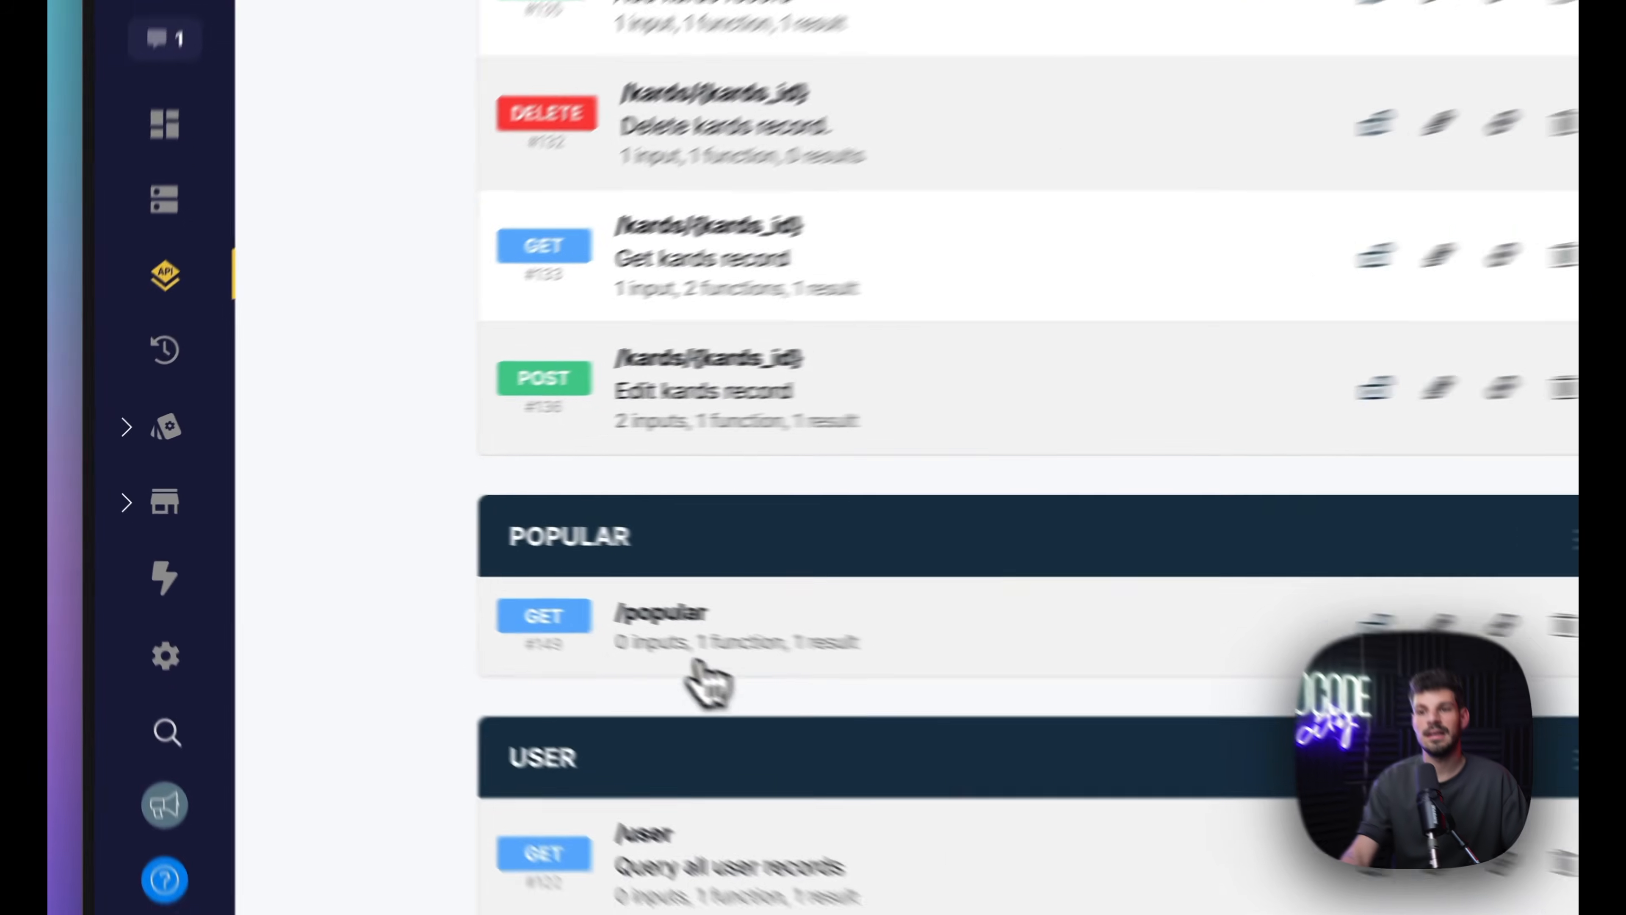
pyautogui.click(461, 580)
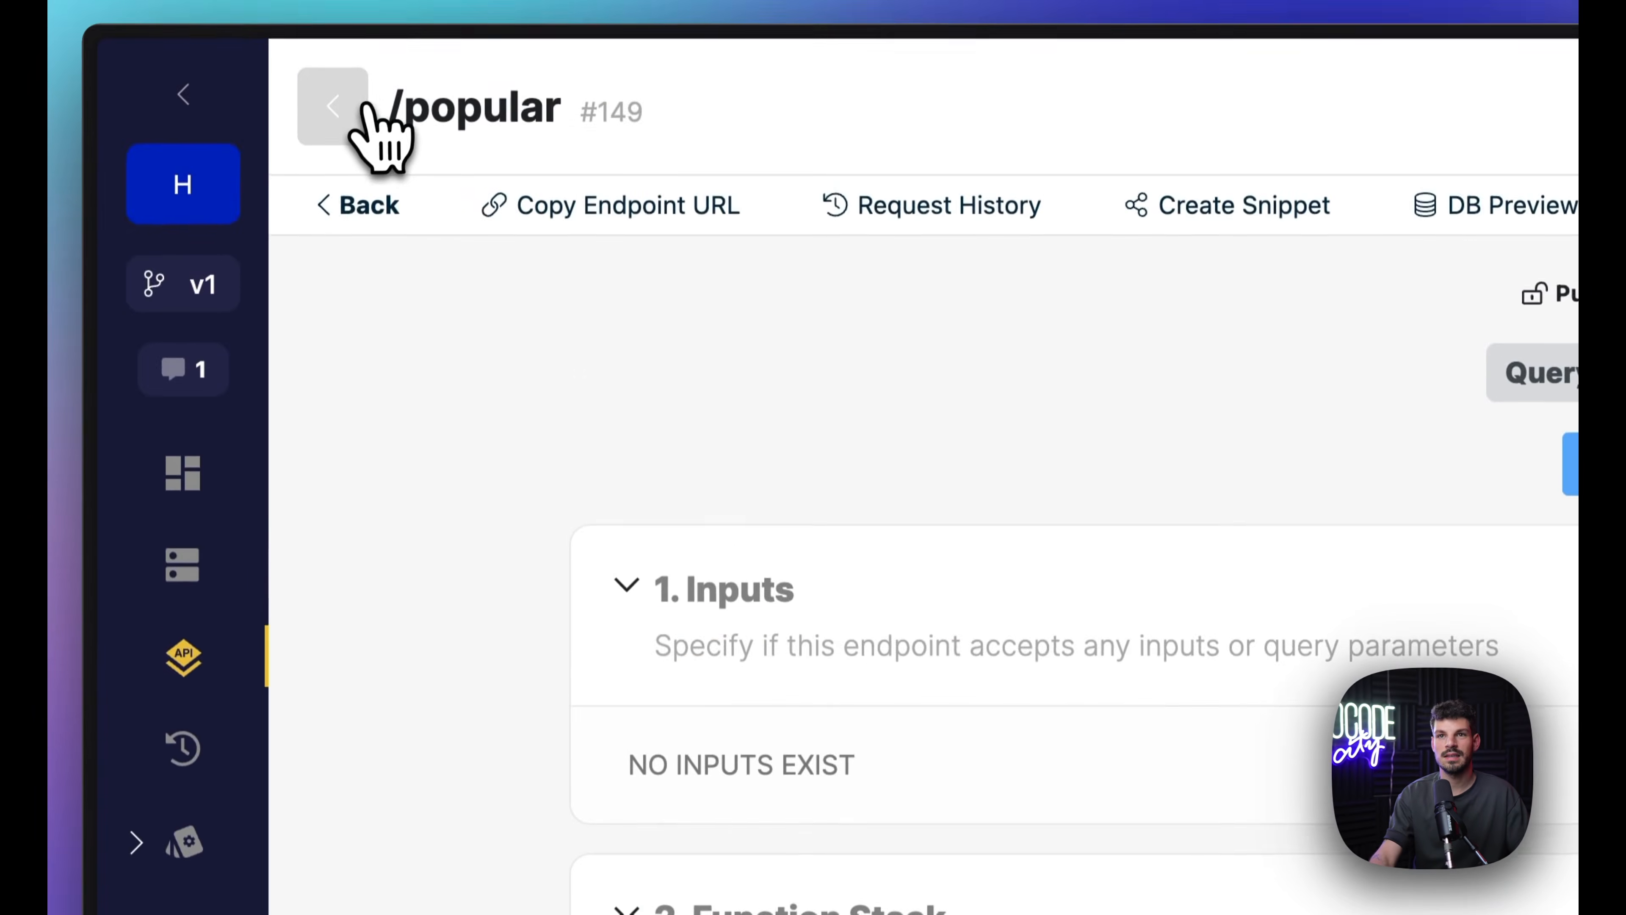
pyautogui.click(362, 105)
pyautogui.scroll(-12, 827, 641)
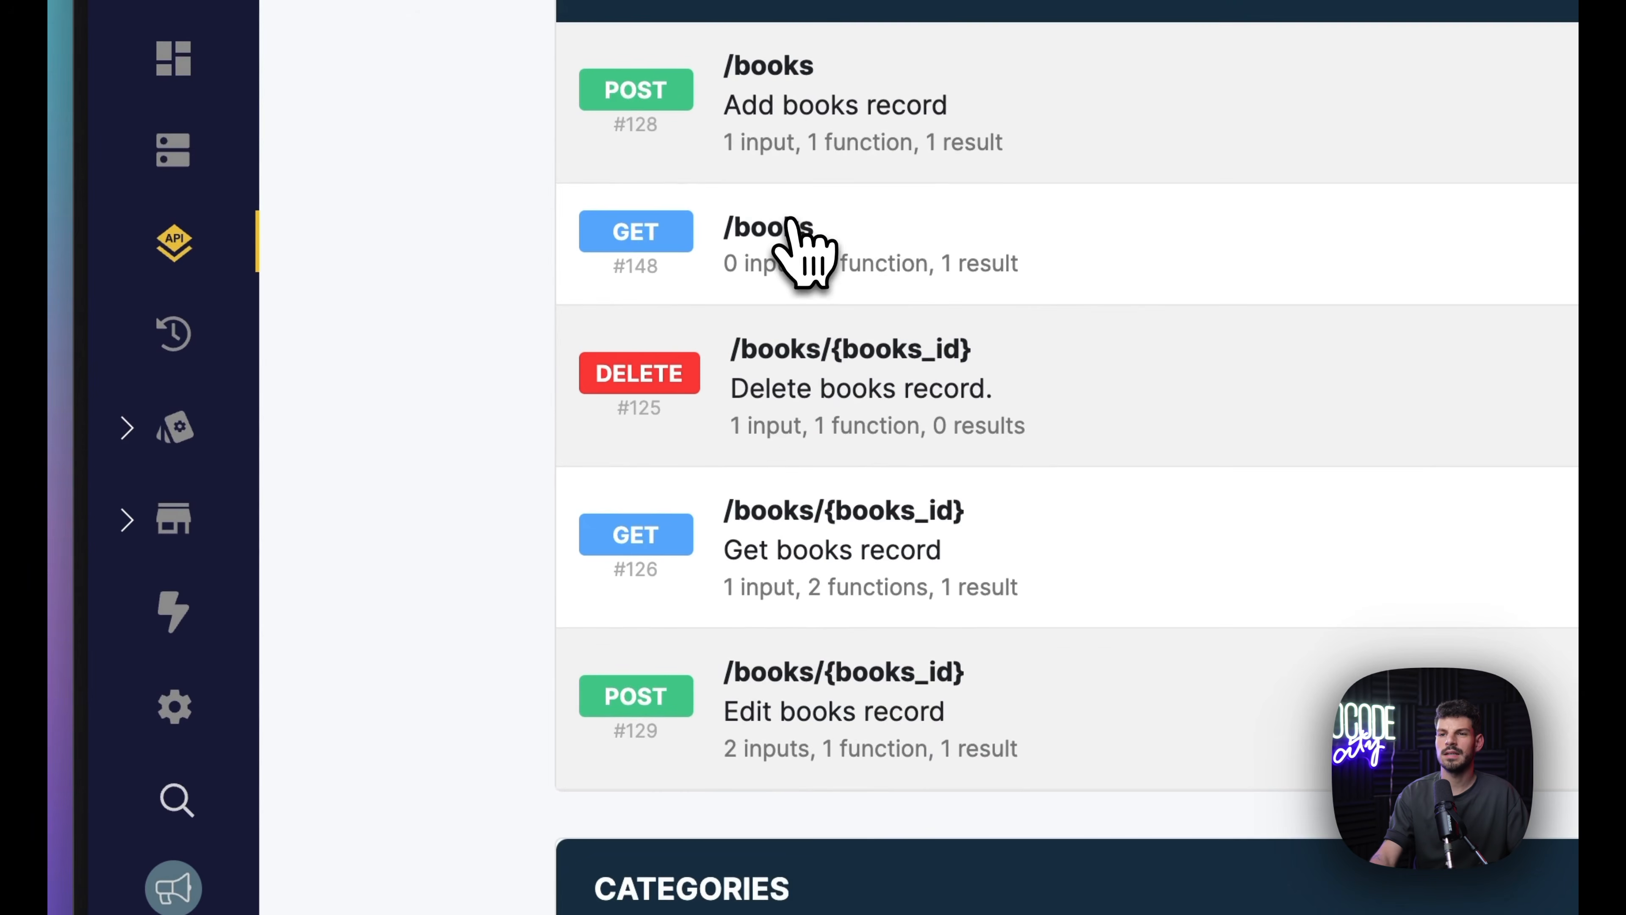
pyautogui.click(794, 349)
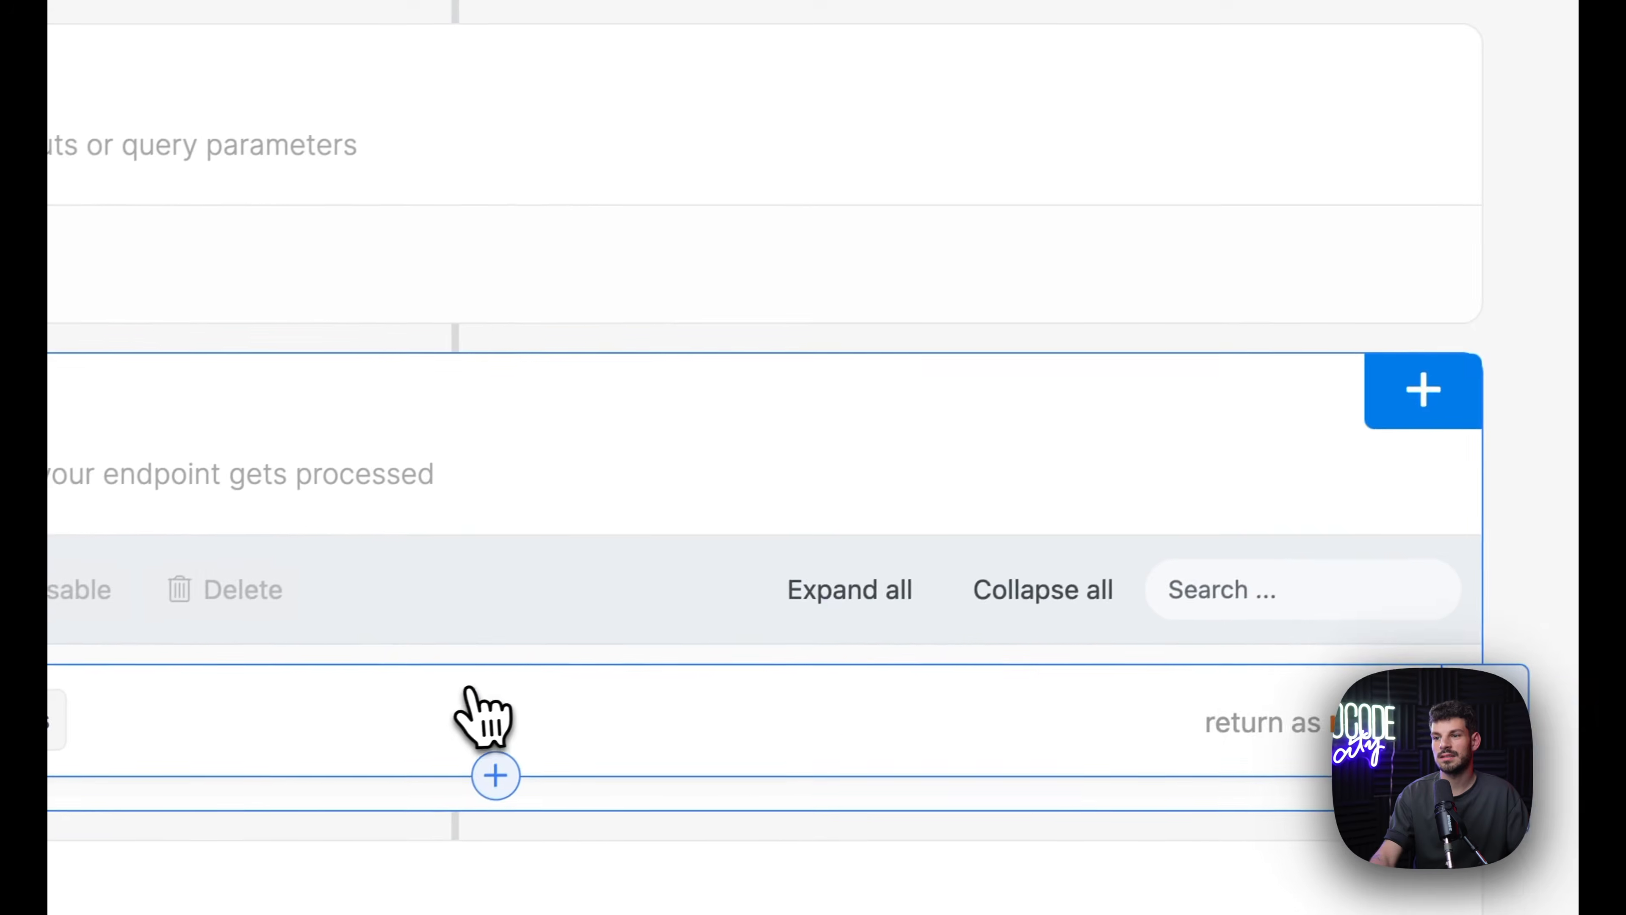
# Step: Sort the books query output by books.created_at descending and publish the endpoint
pyautogui.click(483, 714)
pyautogui.click(952, 243)
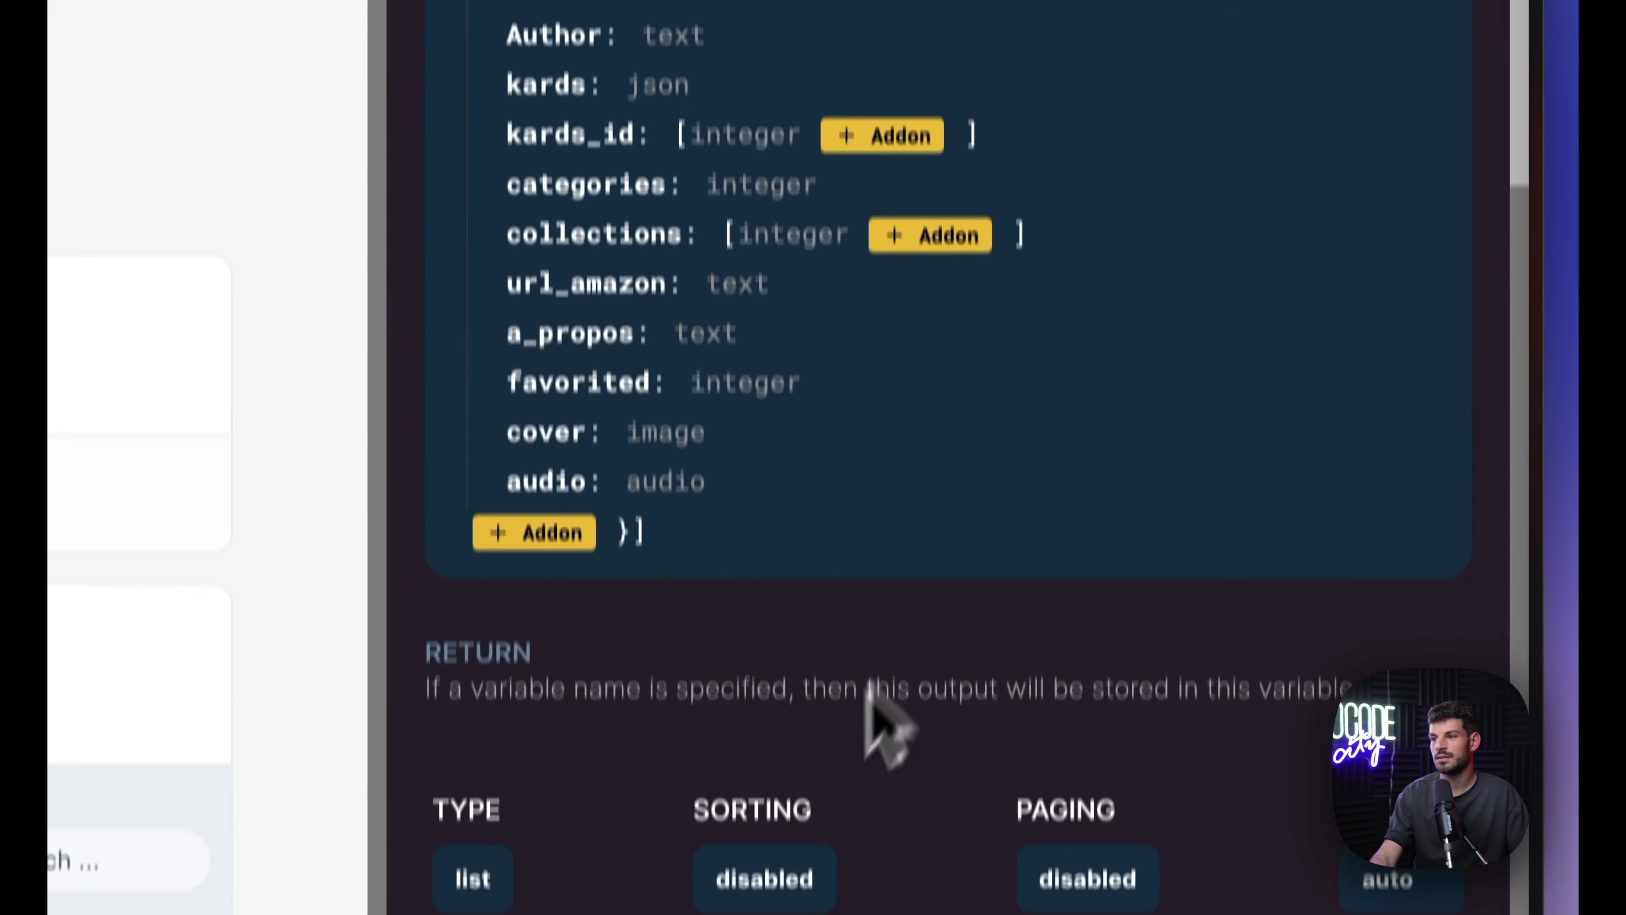
pyautogui.click(1431, 622)
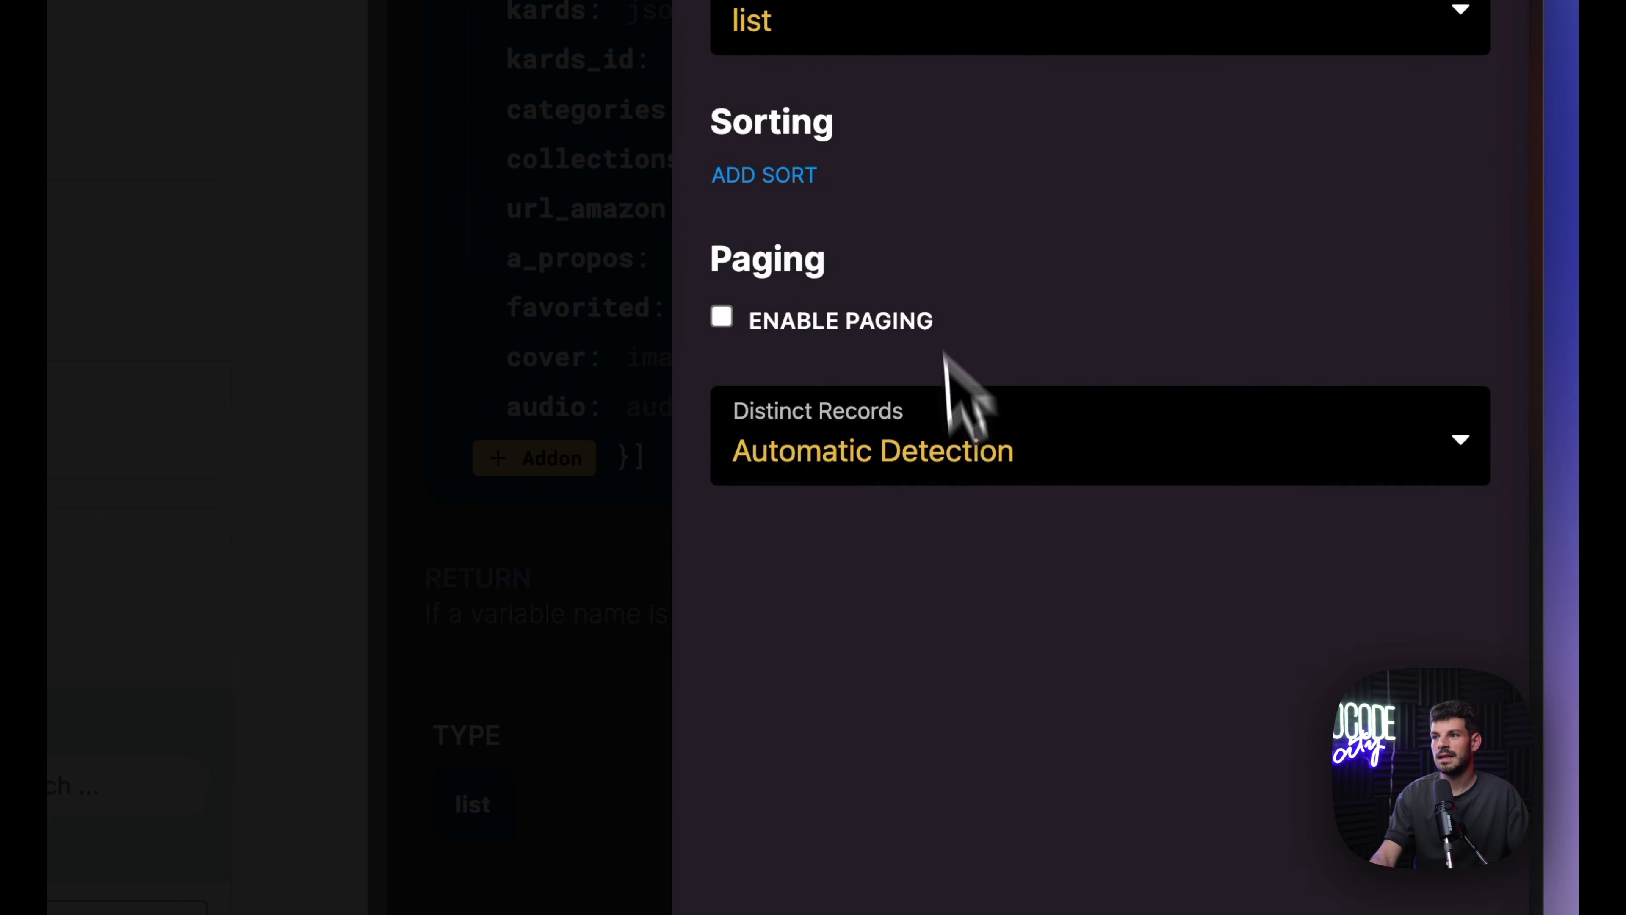
pyautogui.click(771, 182)
pyautogui.click(769, 227)
pyautogui.click(794, 334)
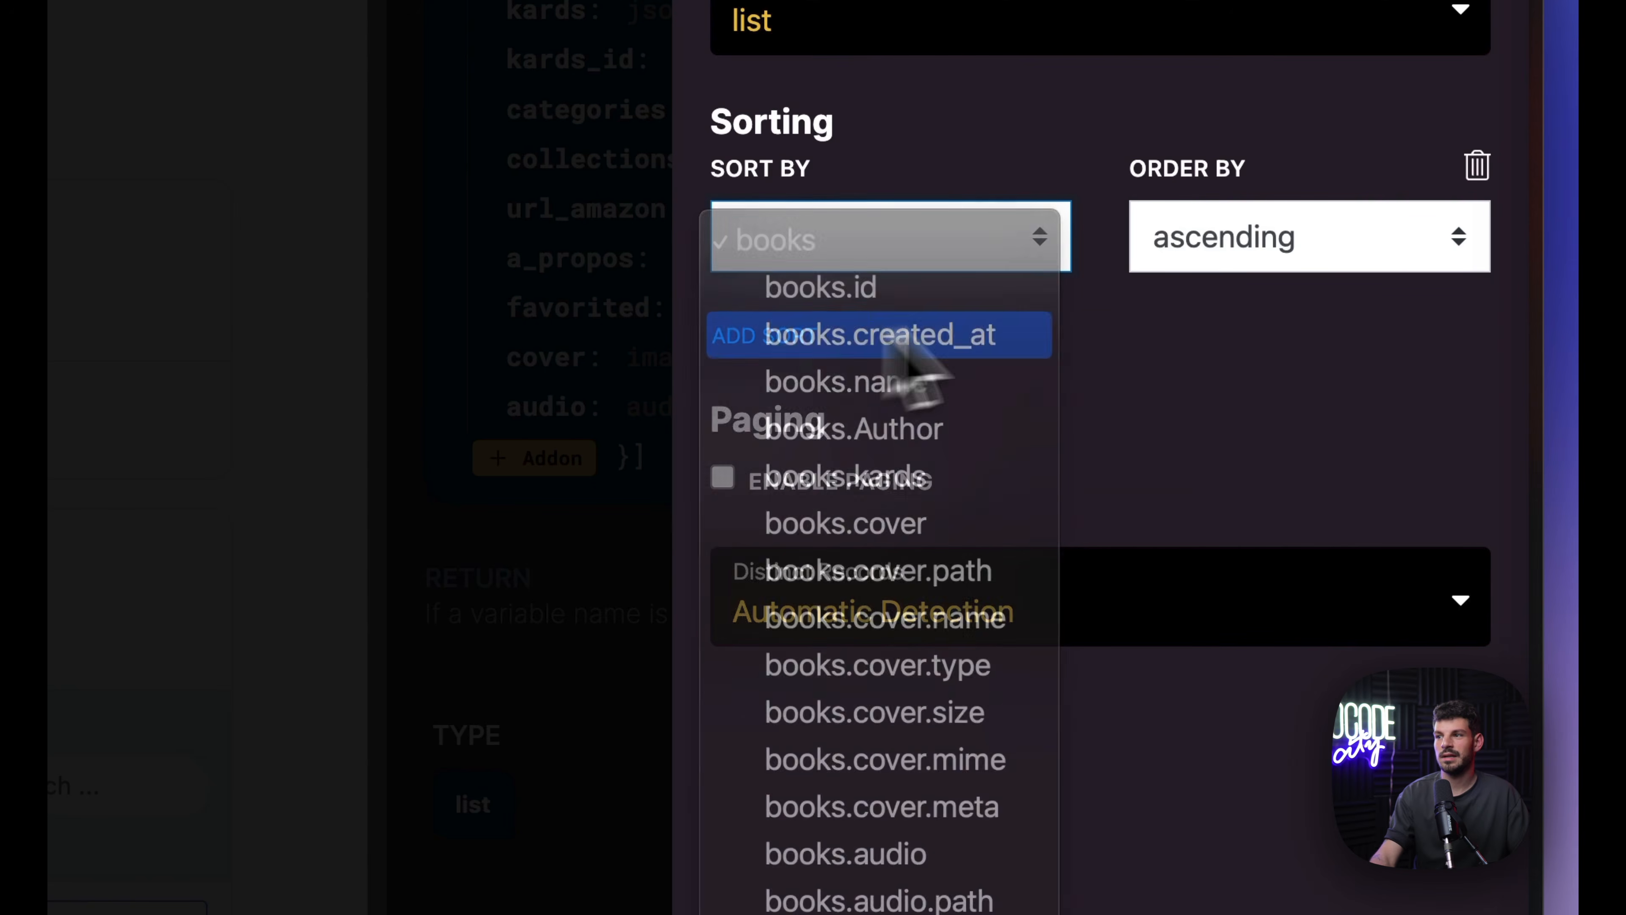
pyautogui.click(1214, 263)
pyautogui.click(1238, 301)
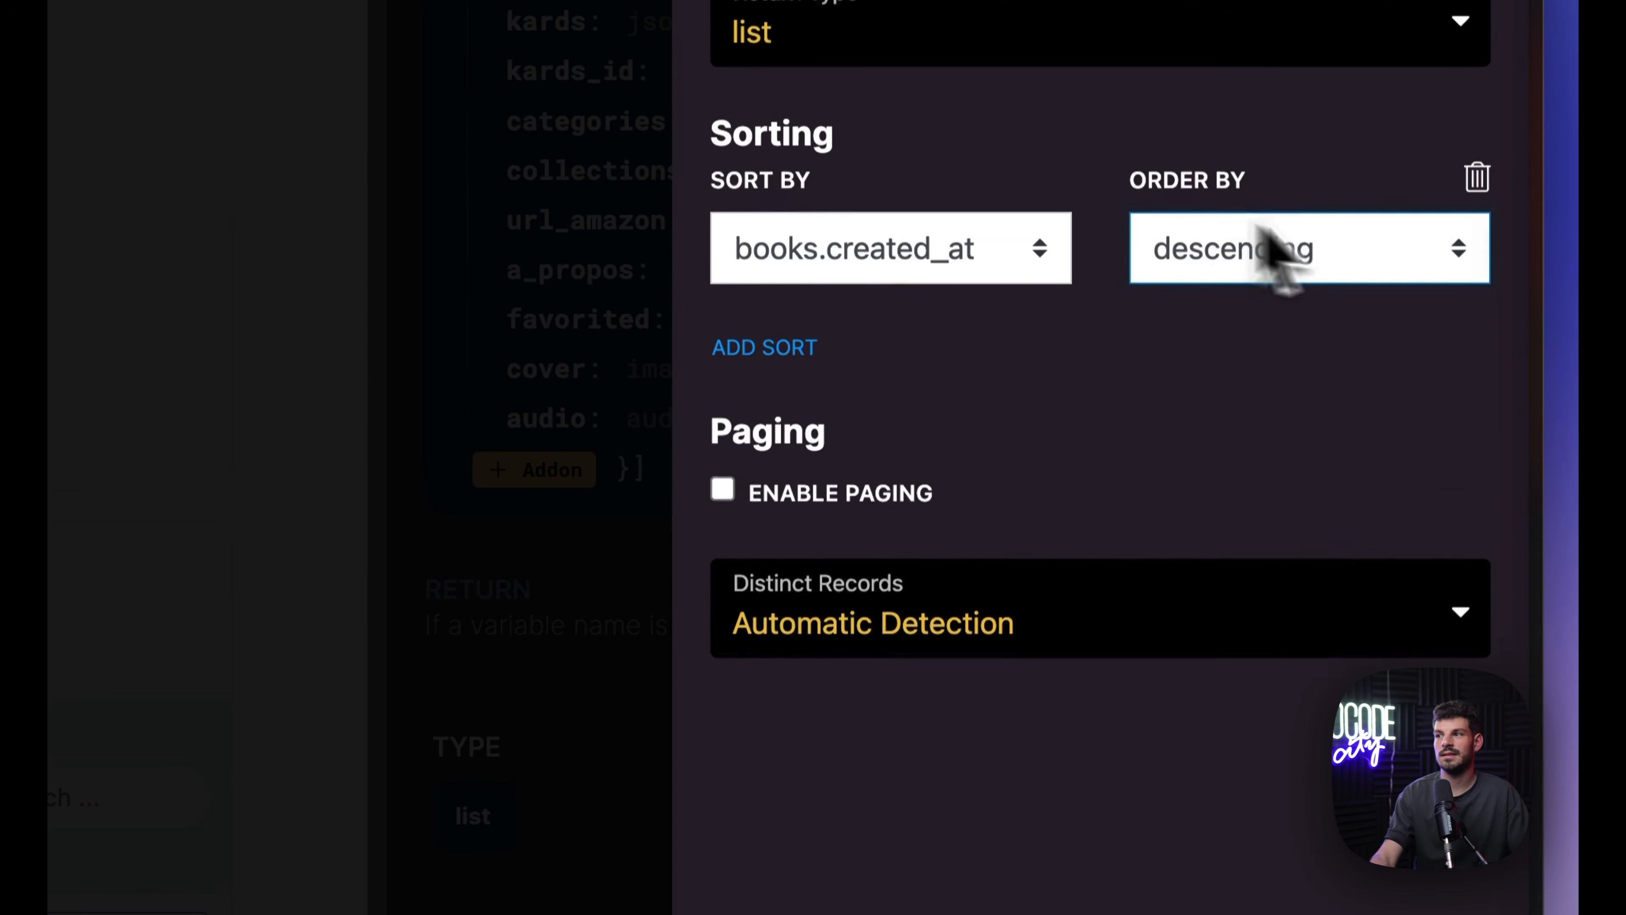
pyautogui.click(1440, 796)
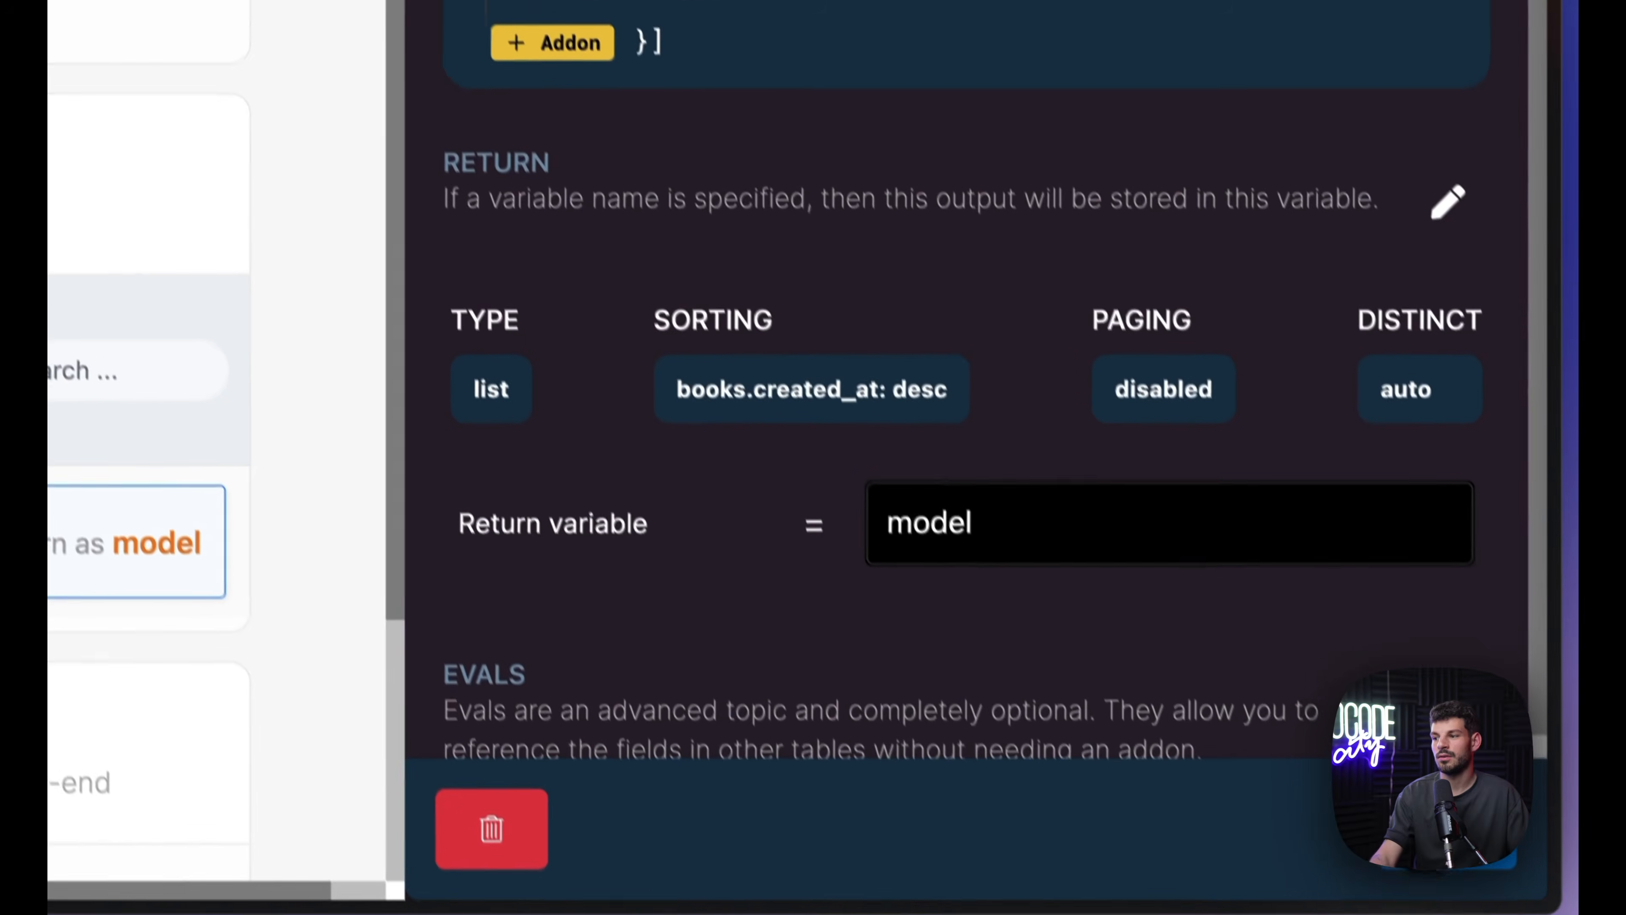
pyautogui.click(1466, 796)
pyautogui.click(1423, 109)
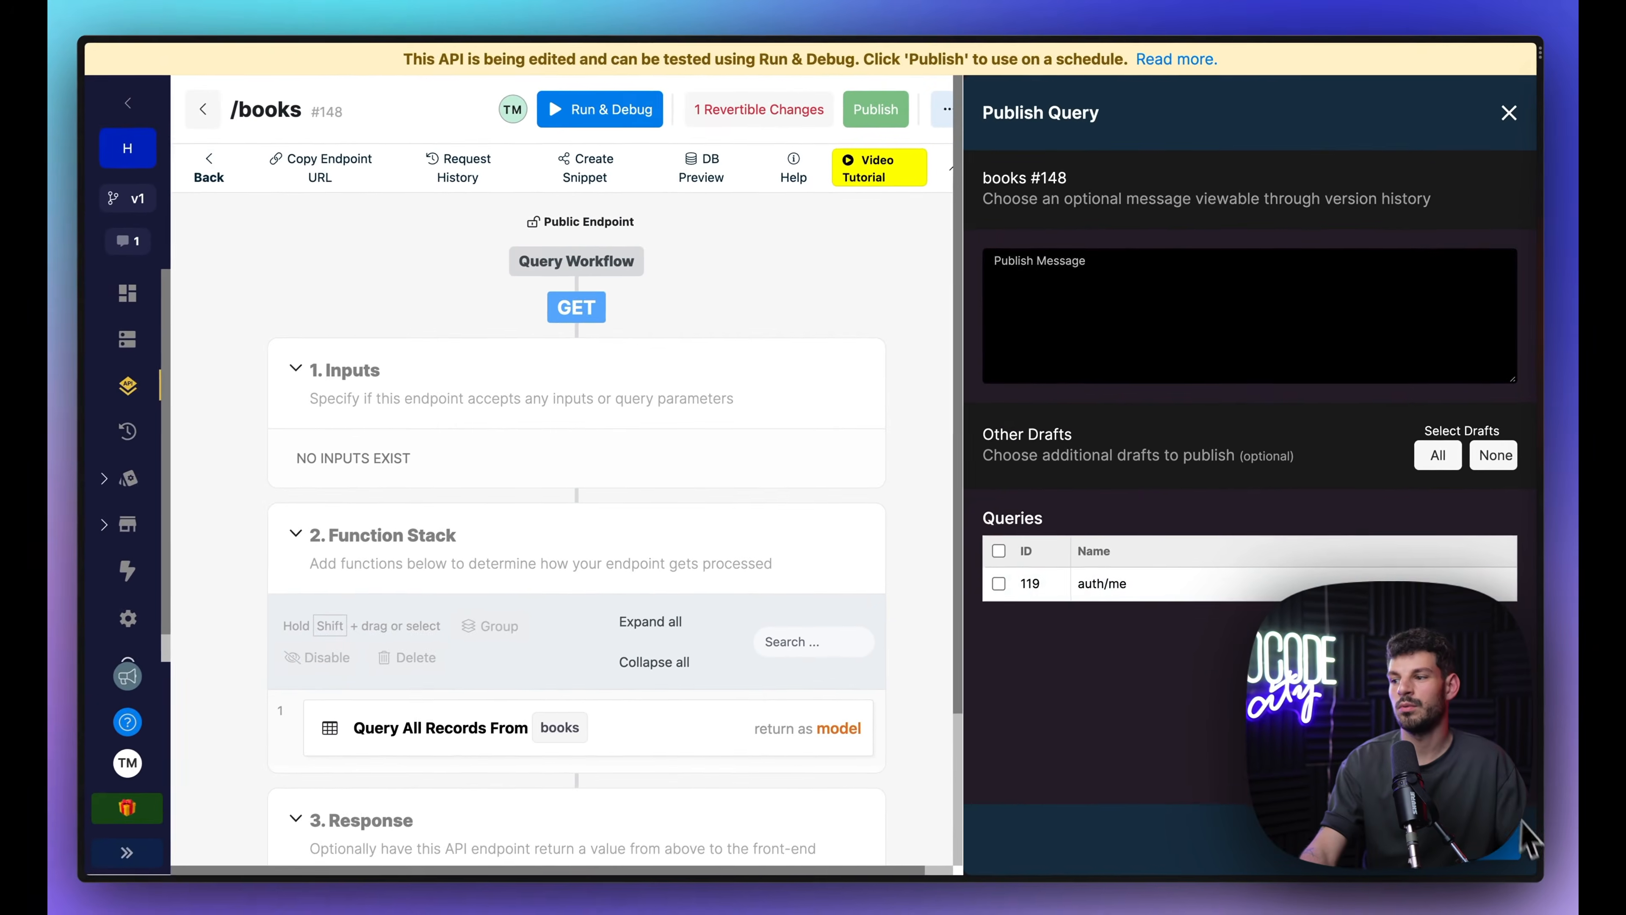
pyautogui.click(1504, 849)
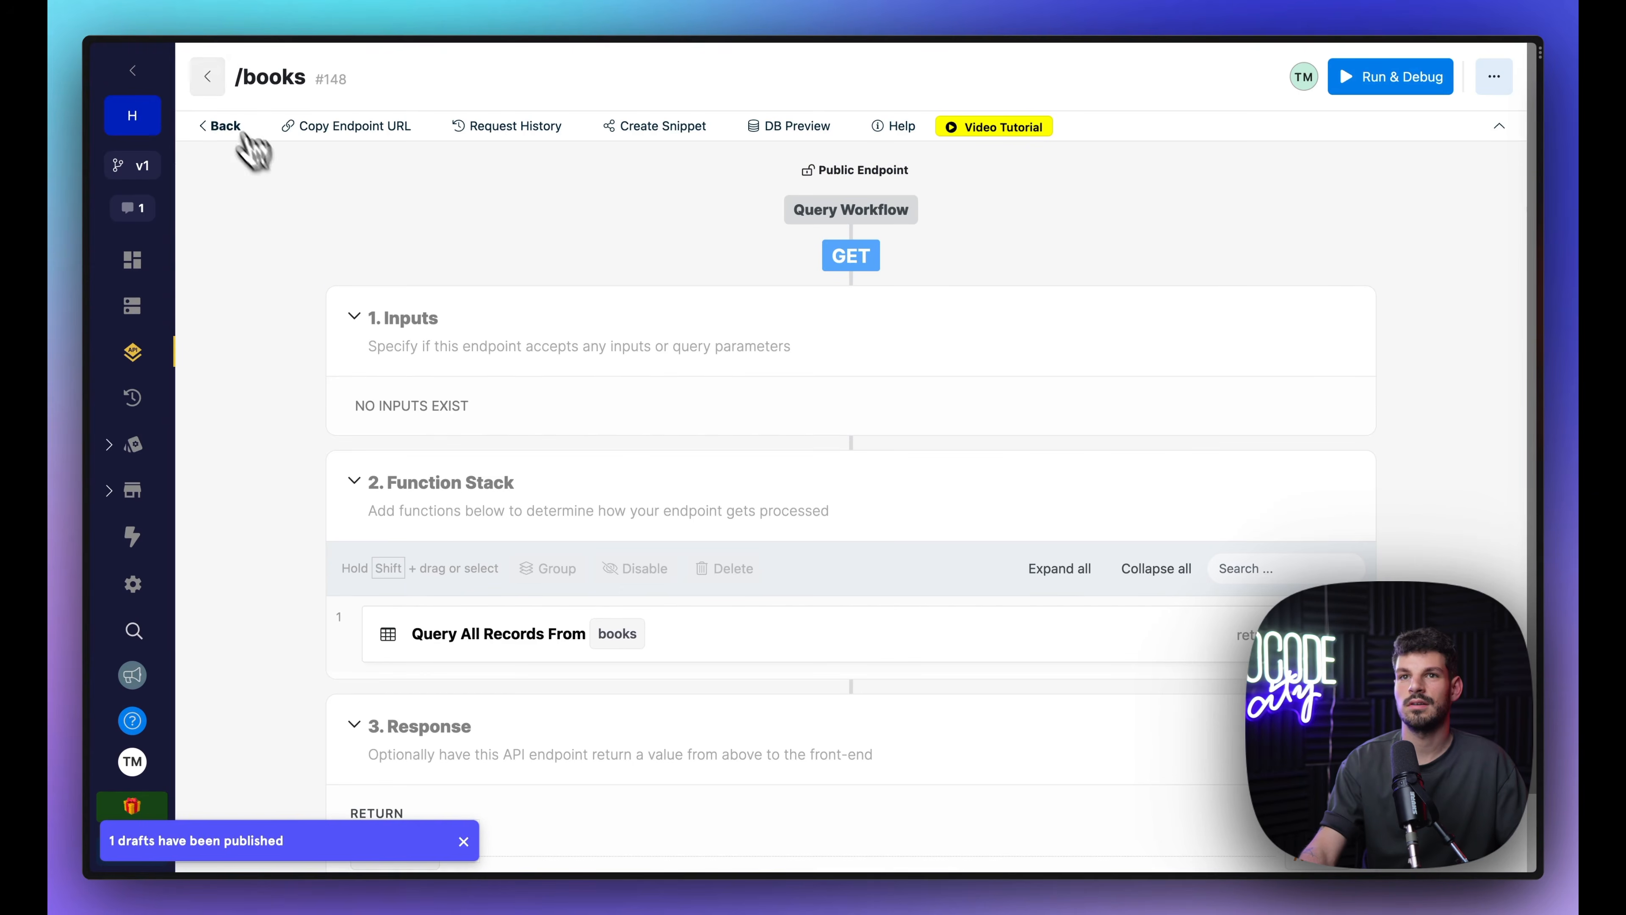
# Step: Open GET /popular from the Default group and its Query All Records From books step
pyautogui.click(242, 131)
pyautogui.scroll(-20, 646, 606)
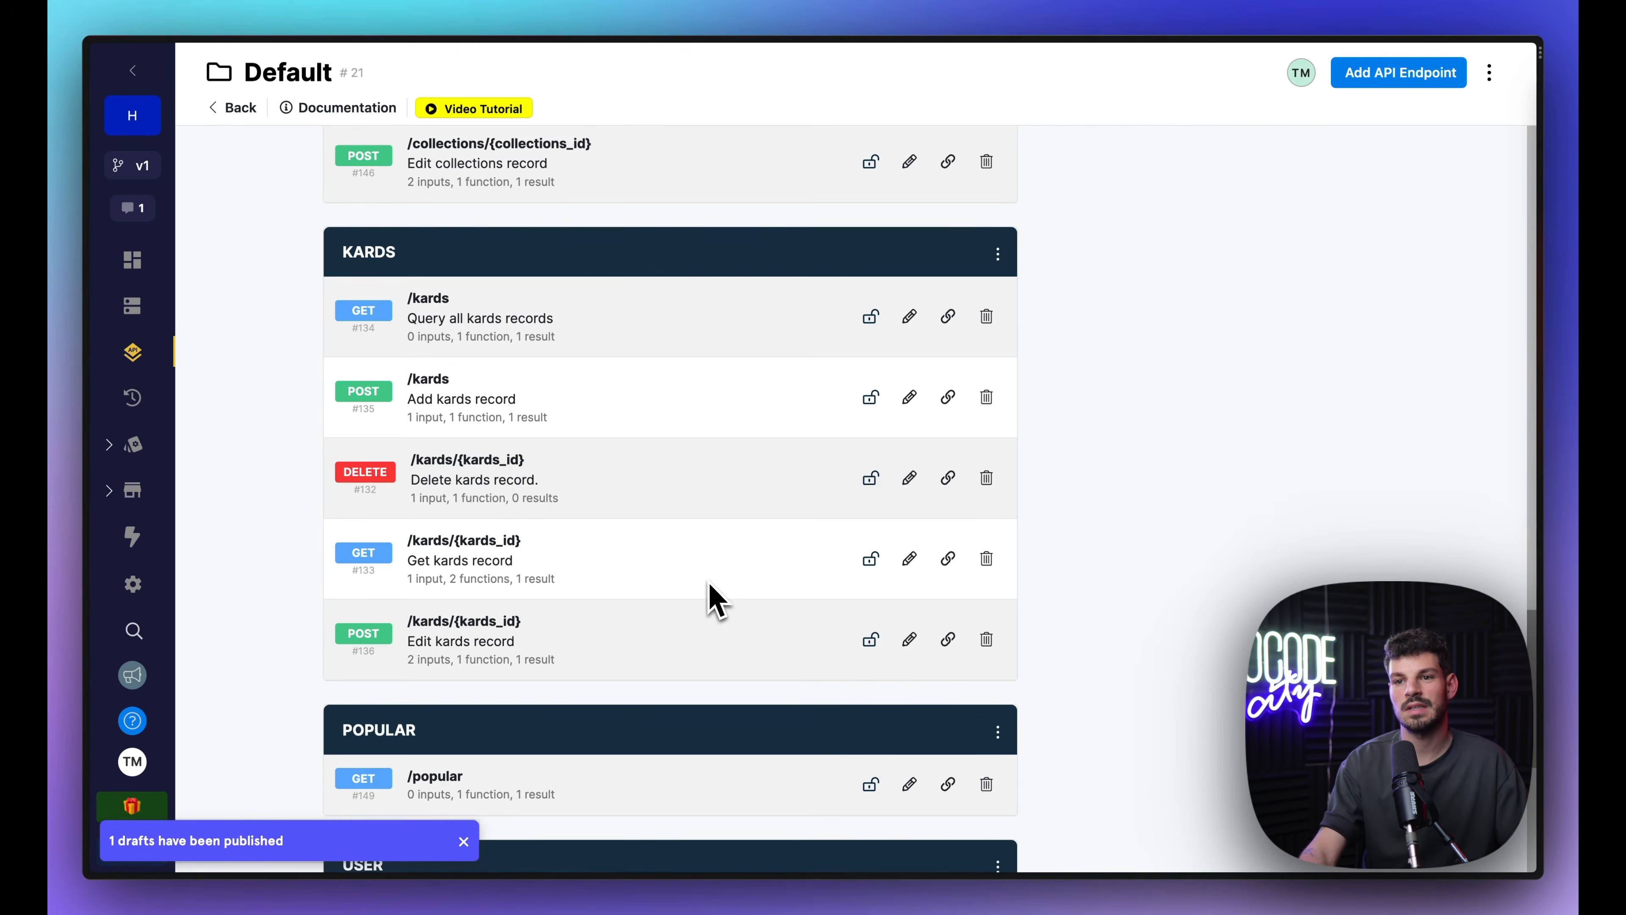
pyautogui.click(428, 766)
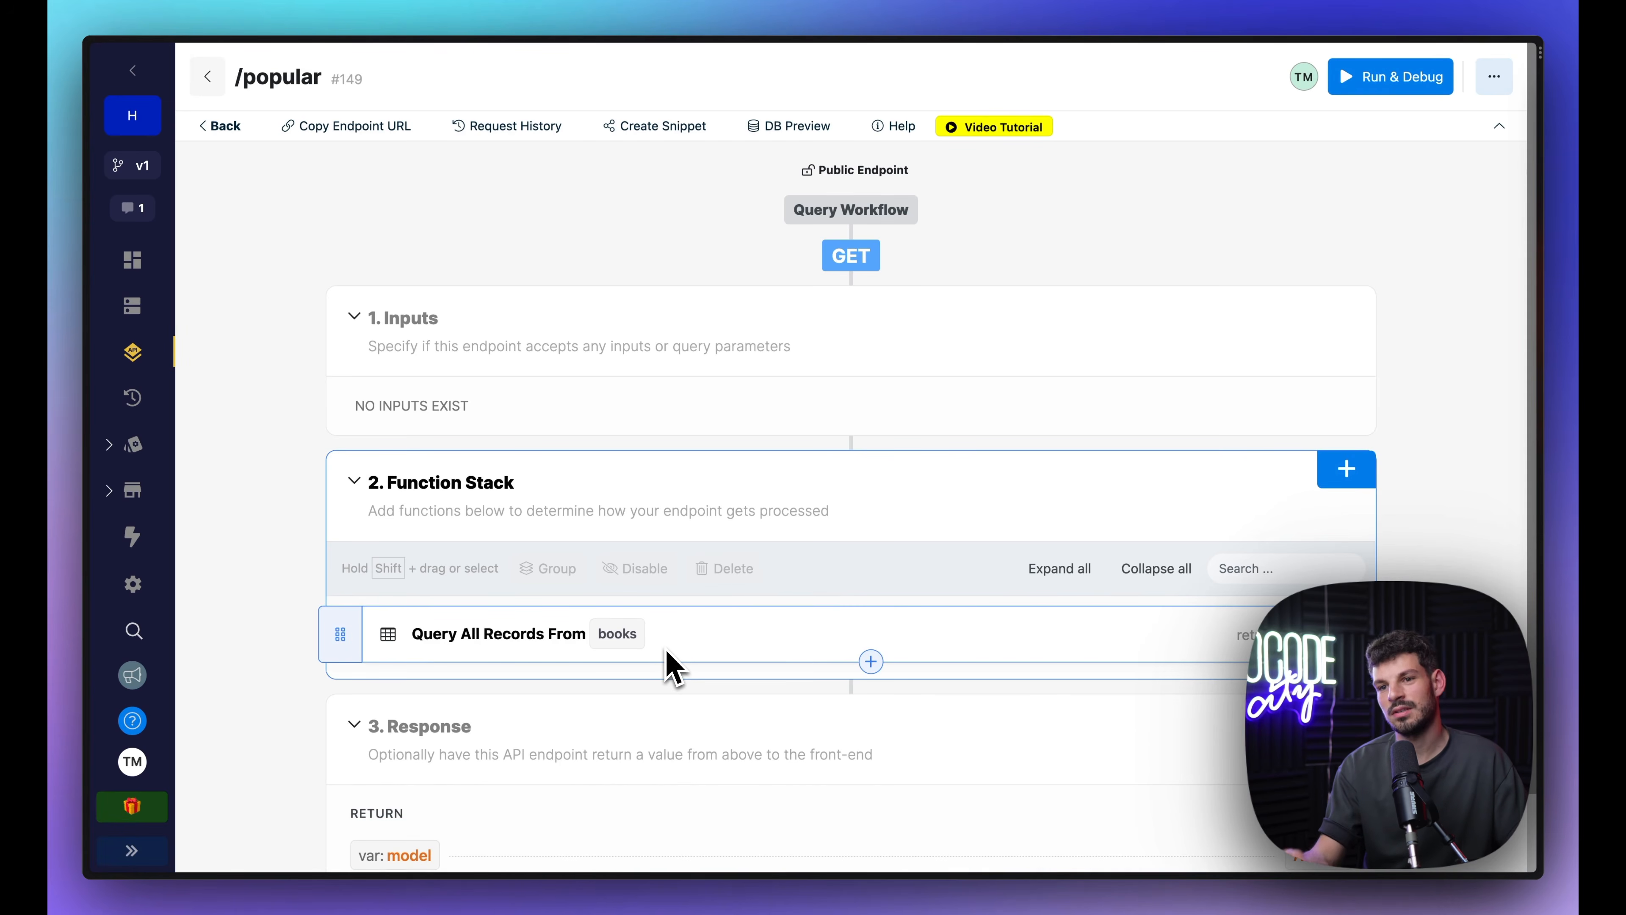
pyautogui.click(822, 656)
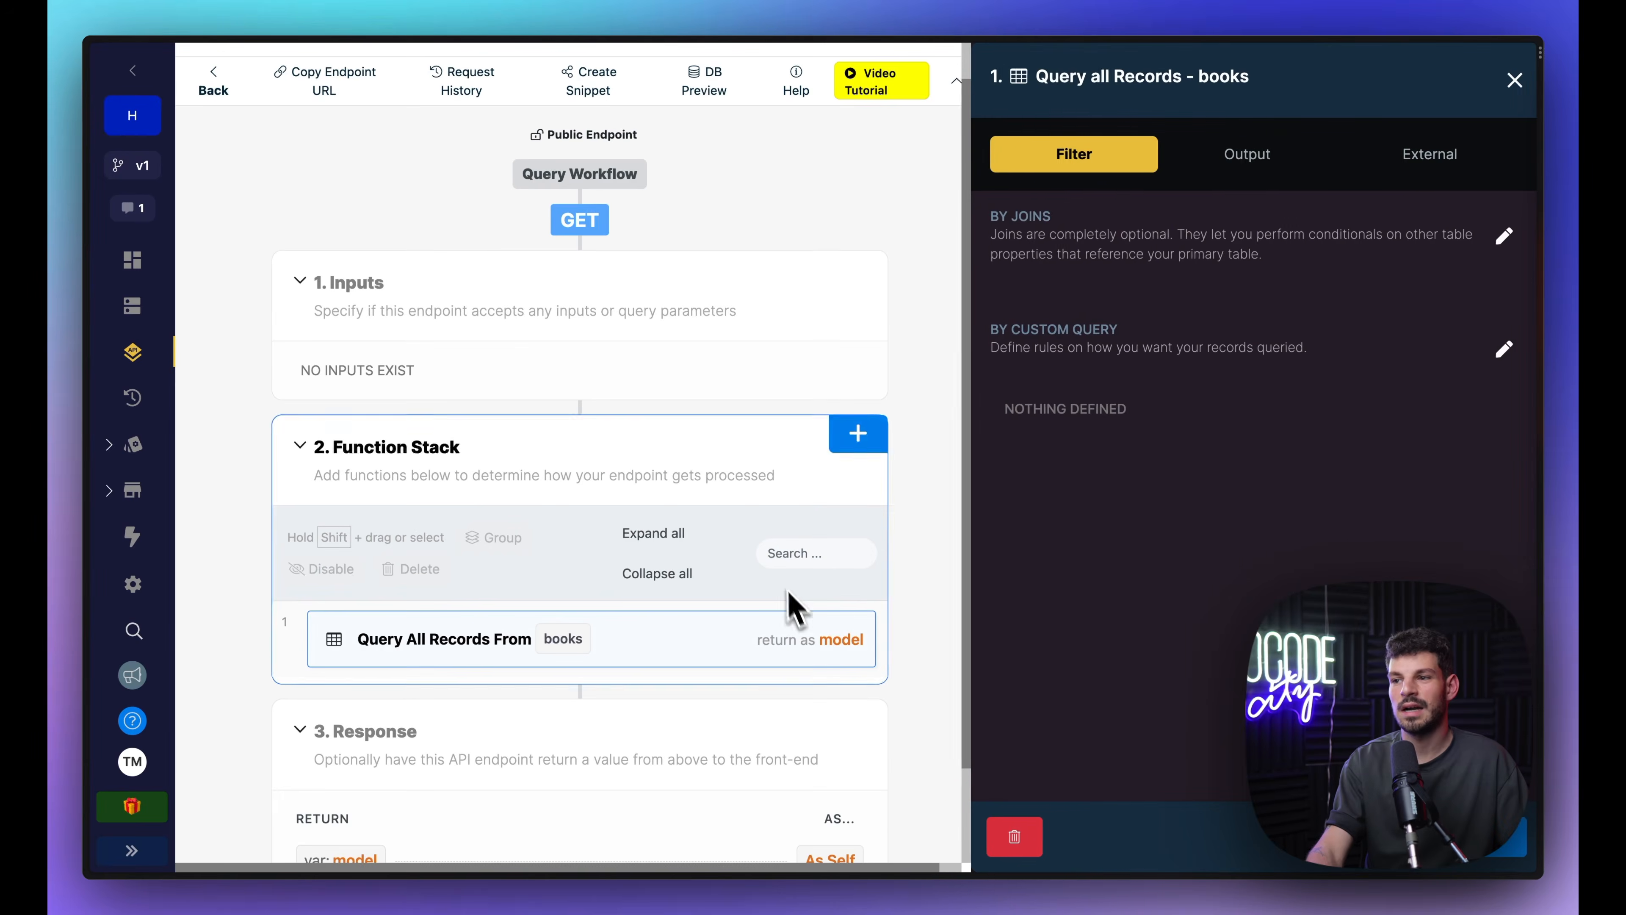
# Step: Browse the books table records in Xano's database, then return to the FlutterFlow home page
pyautogui.click(1238, 163)
pyautogui.click(1072, 157)
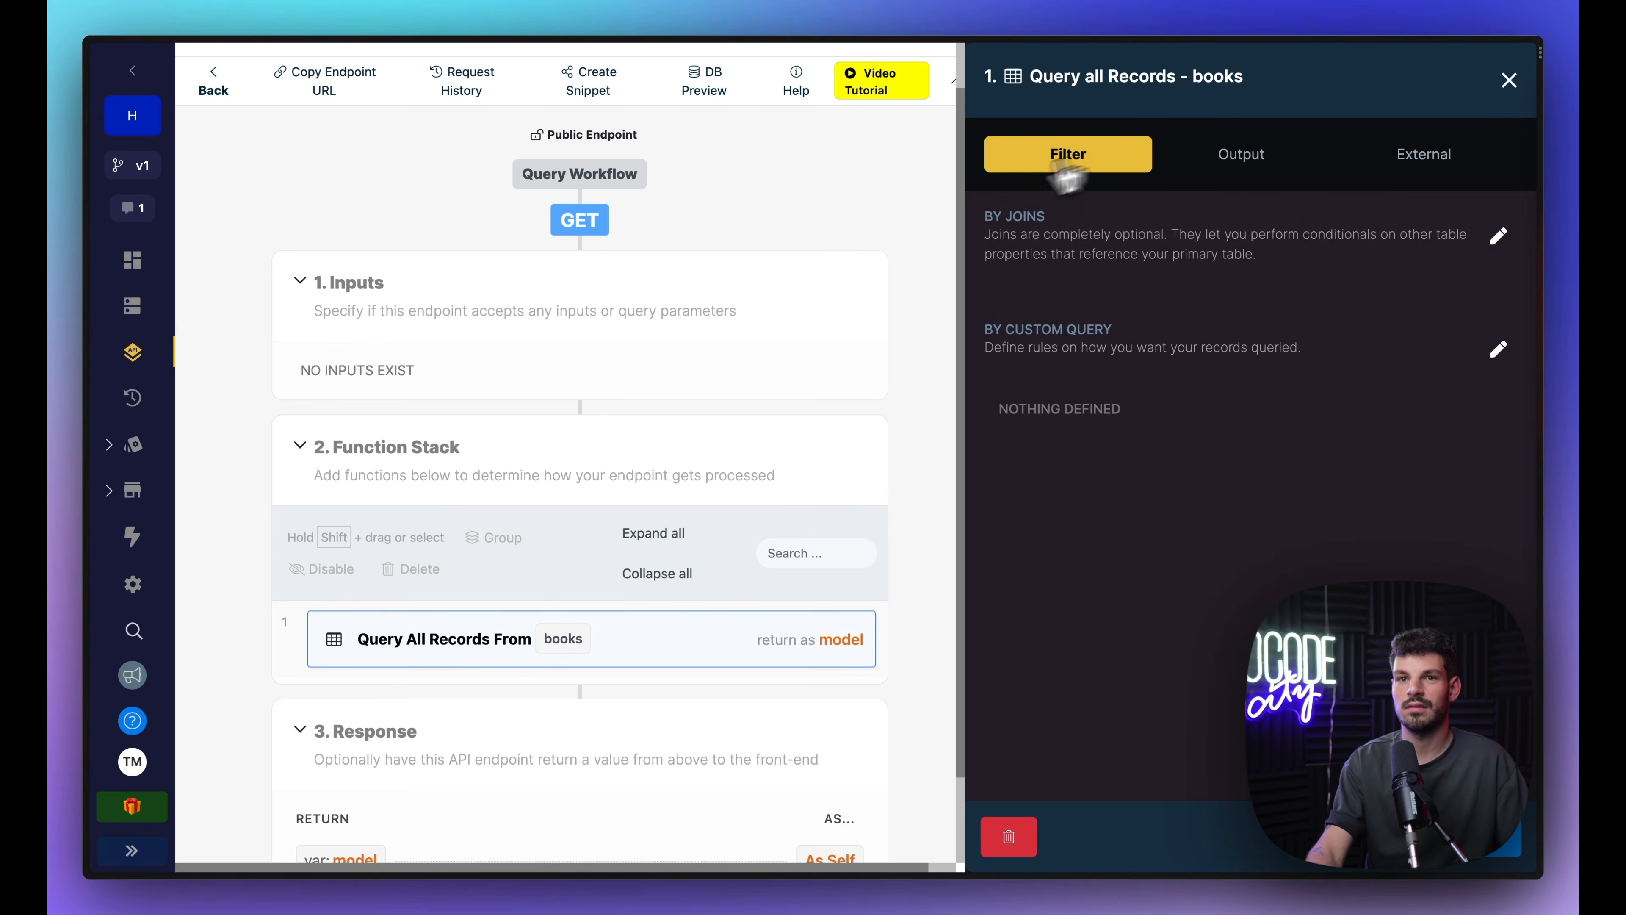
pyautogui.click(132, 306)
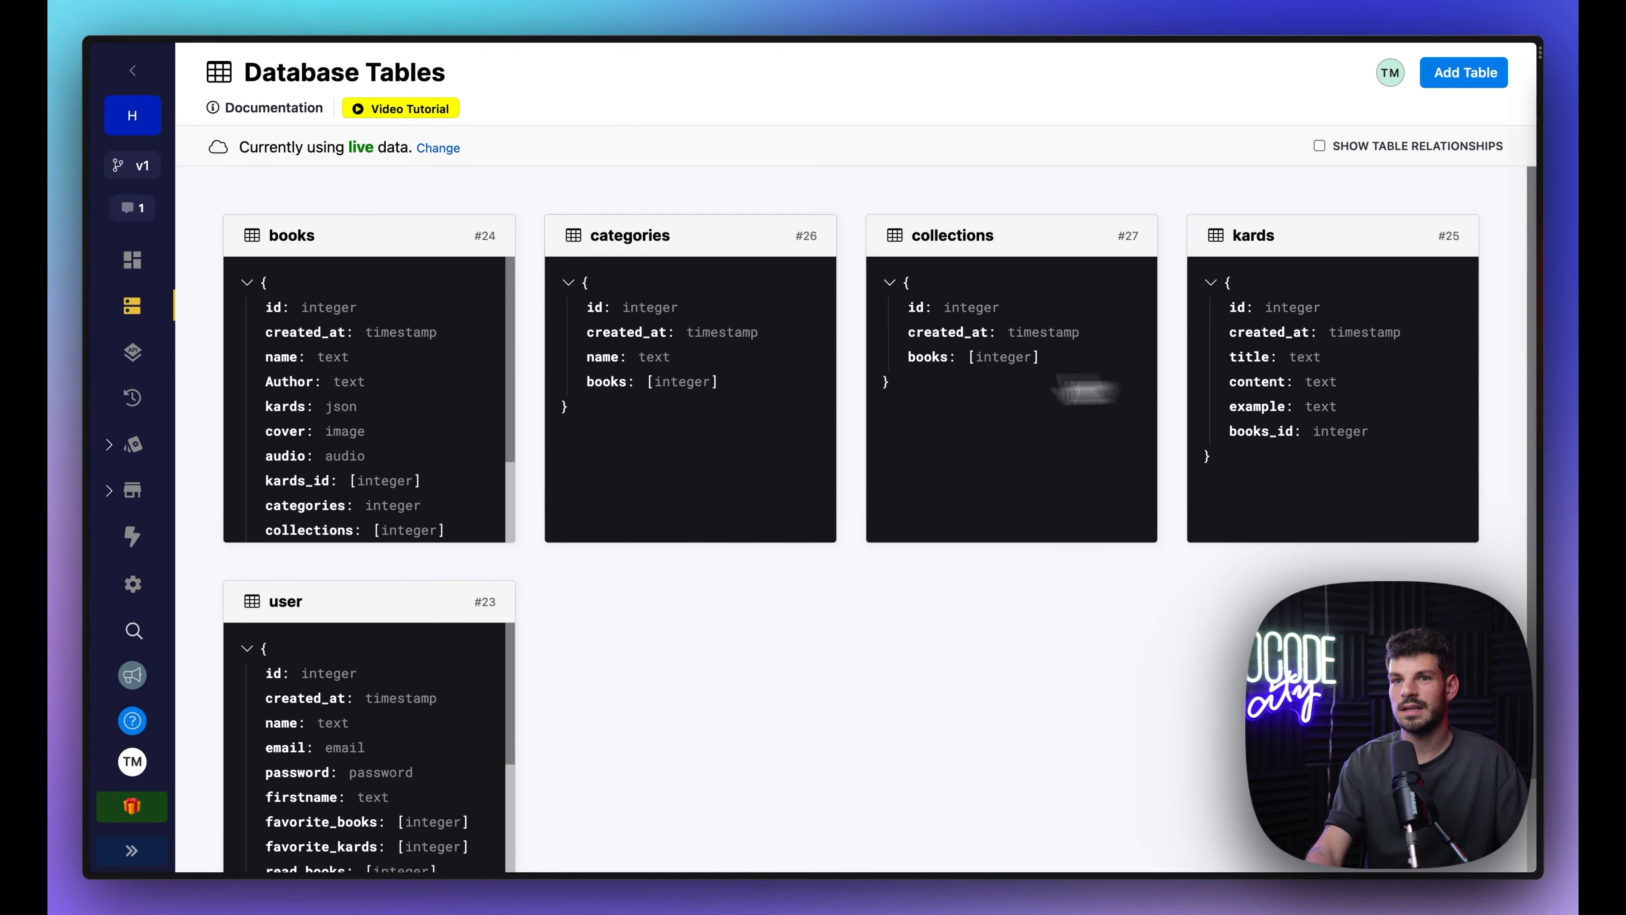
pyautogui.click(471, 410)
pyautogui.hscroll(10, 1434, 290)
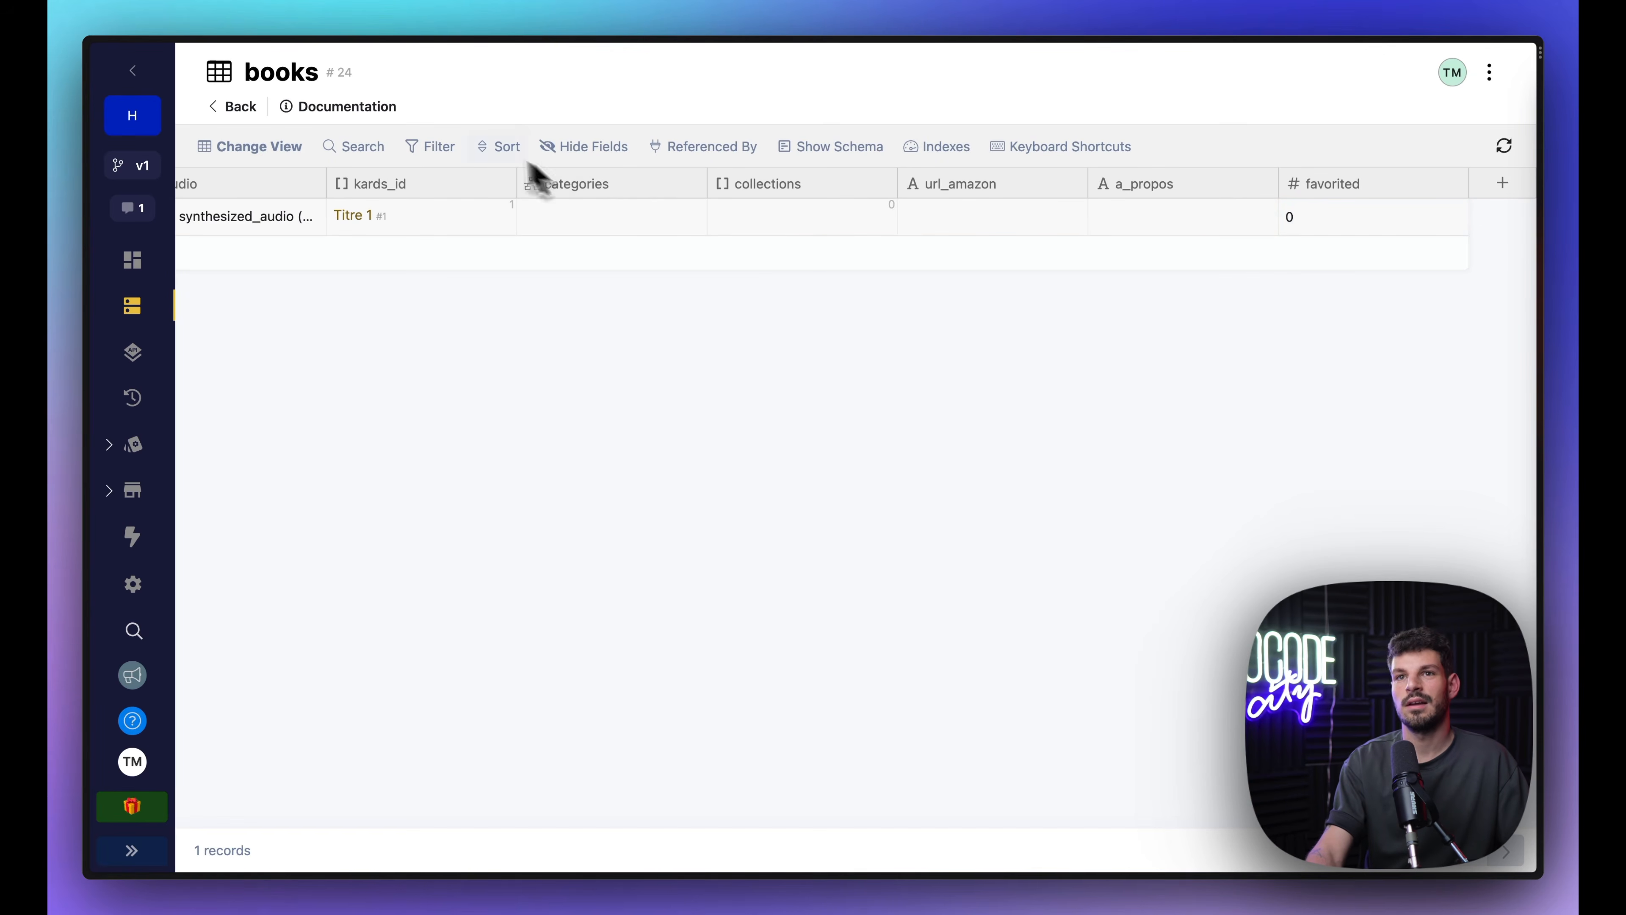
pyautogui.click(240, 106)
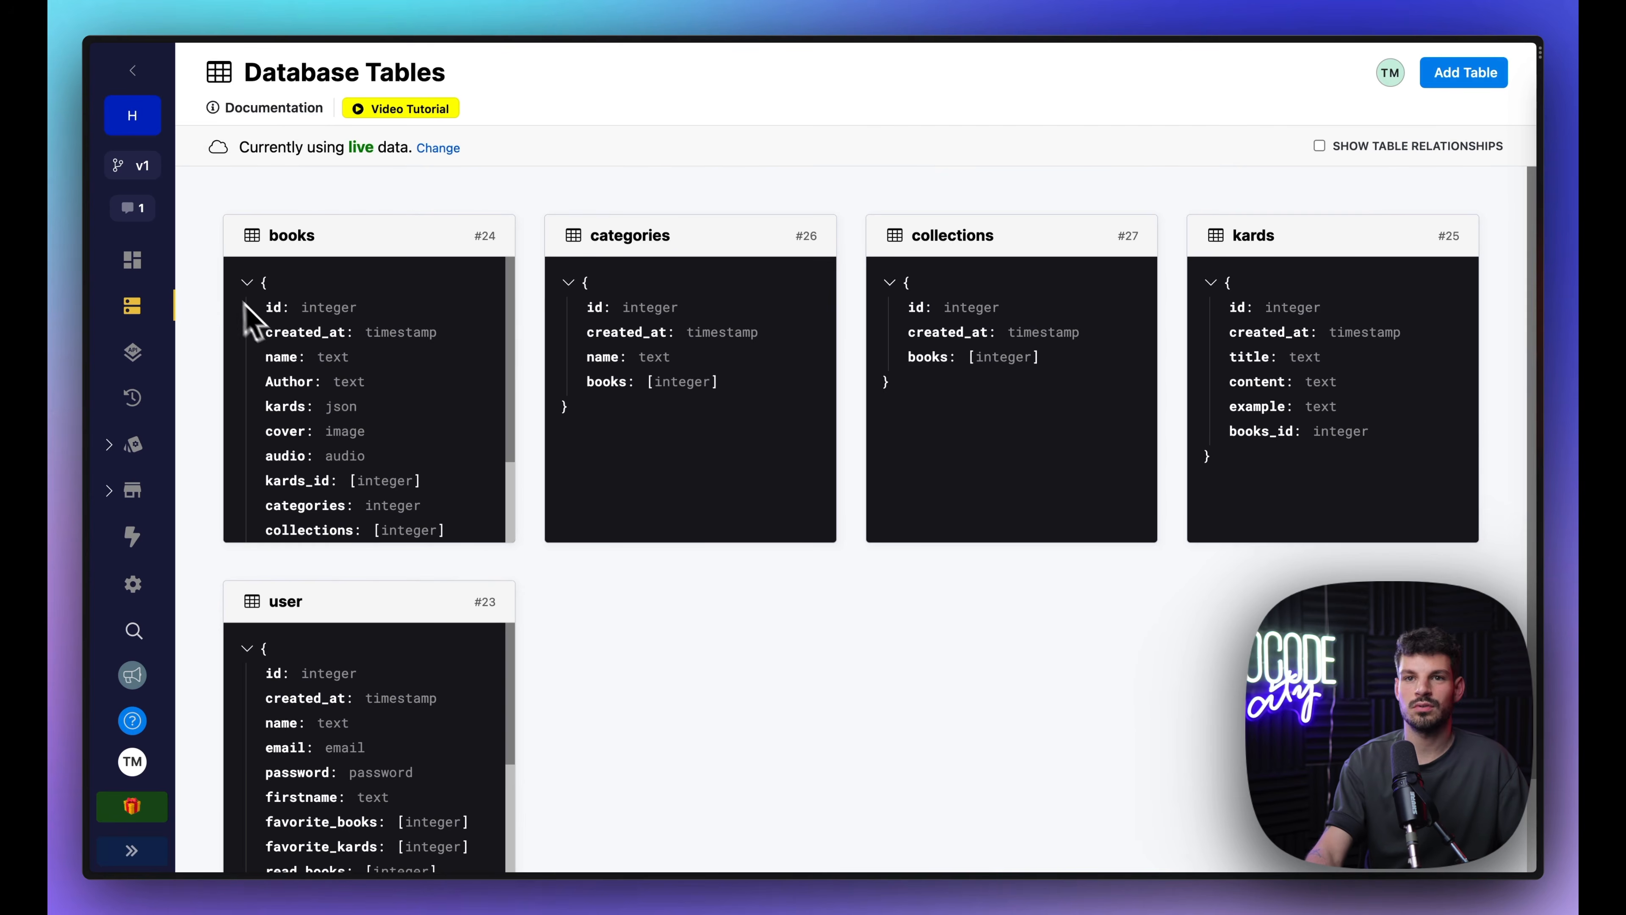
pyautogui.moveTo(87, 377)
pyautogui.click(193, 265)
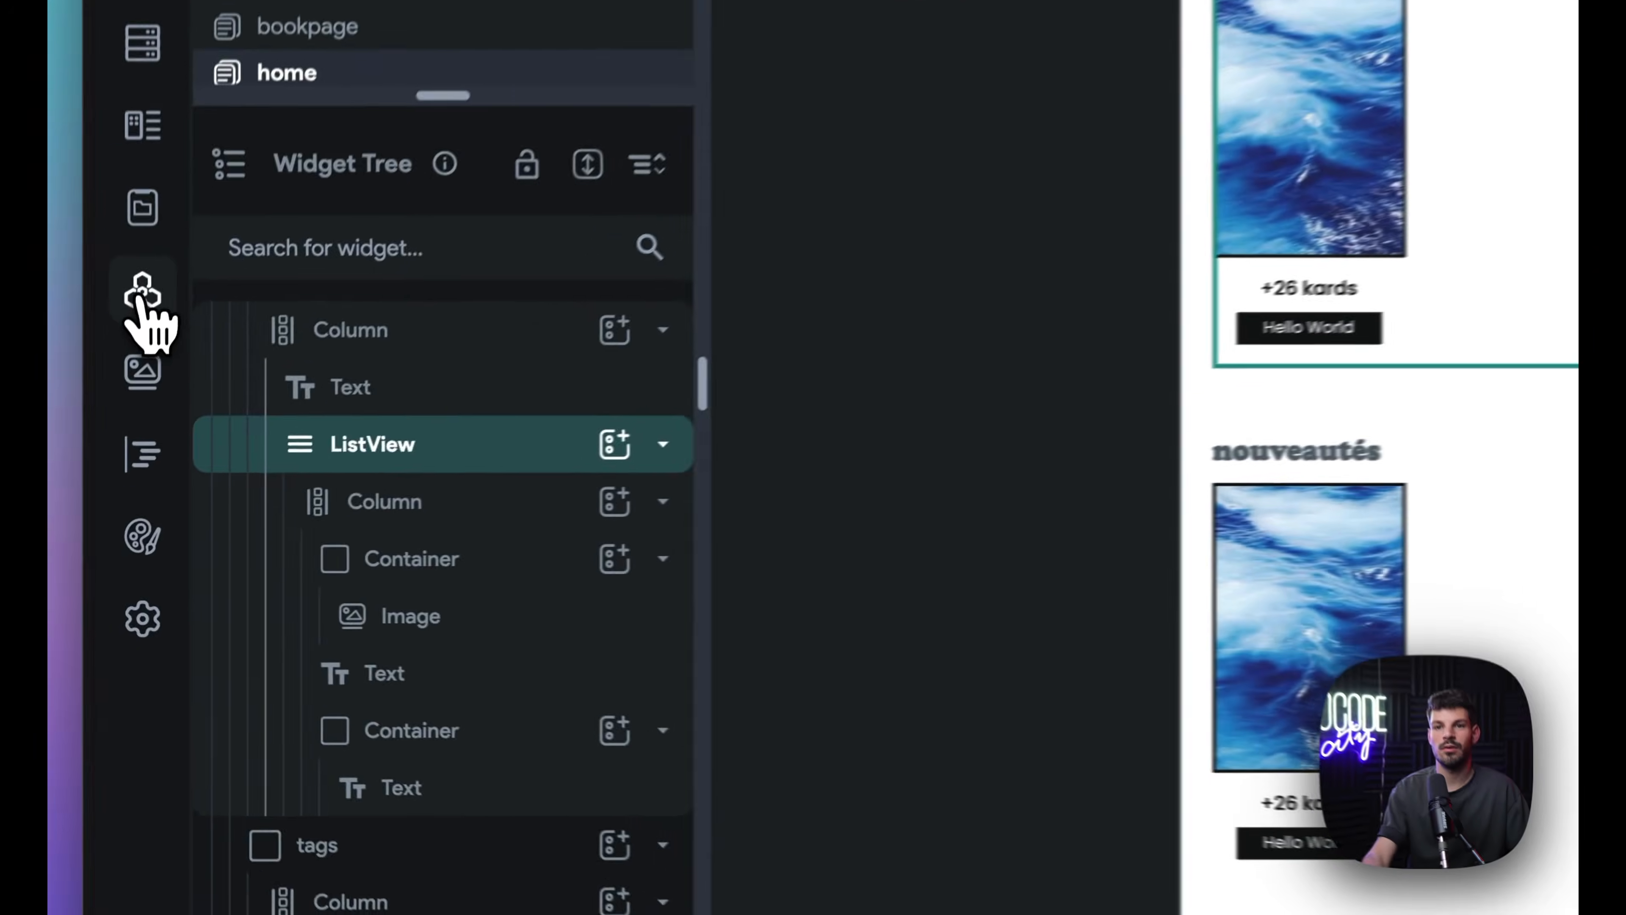
# Step: Add an API Group named XanoBooks in API Calls, then go to the Xano workspace
pyautogui.click(114, 433)
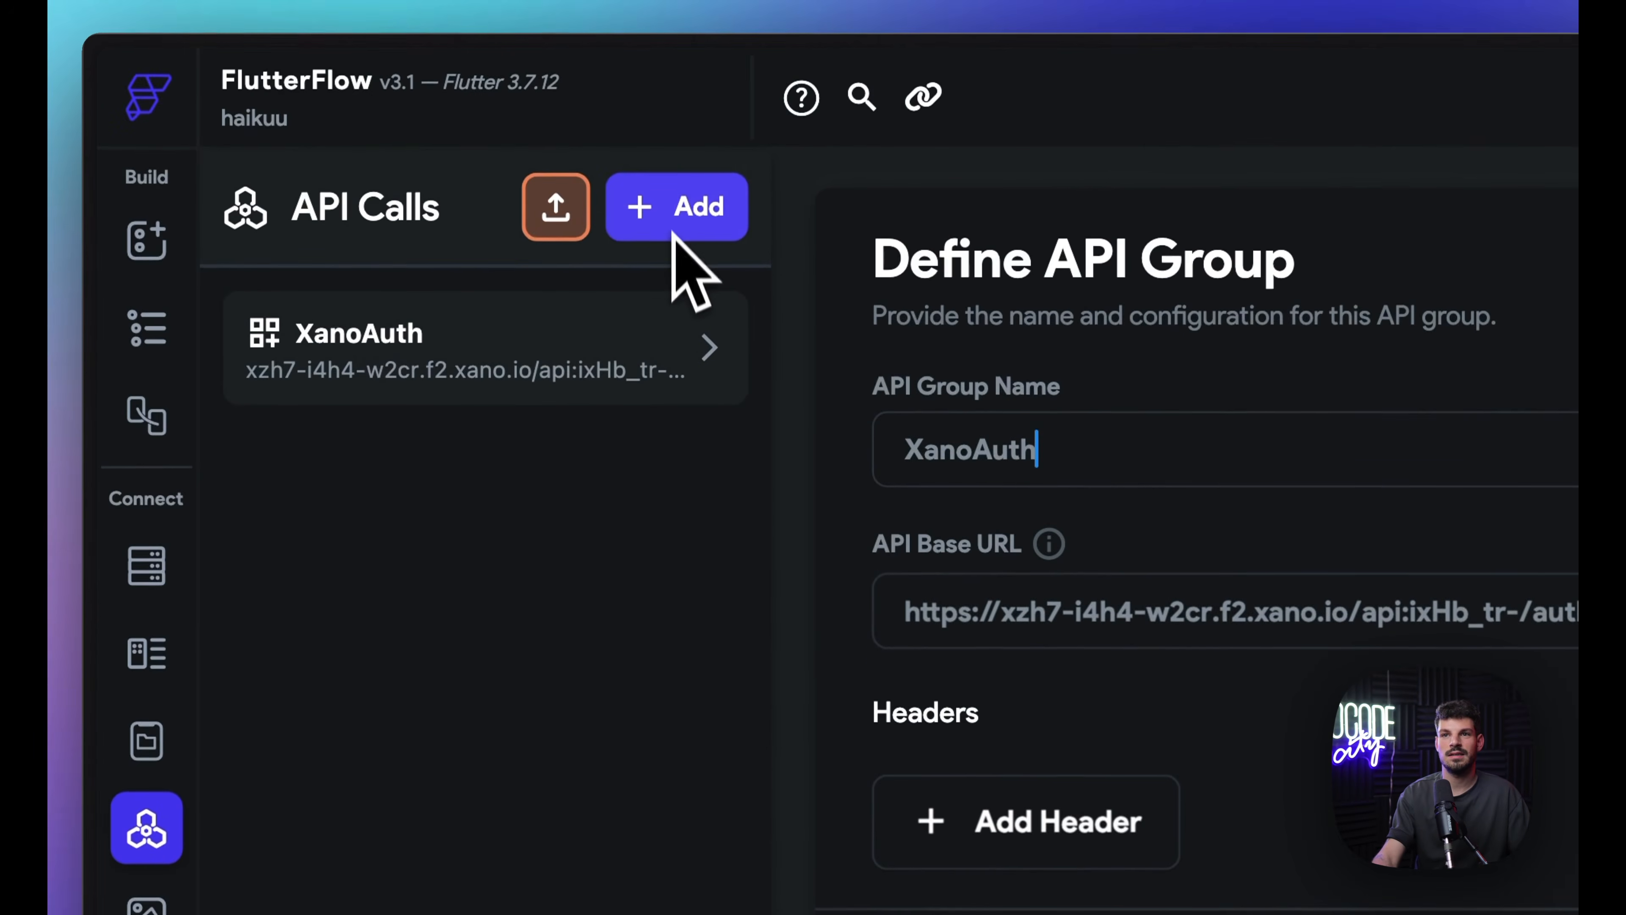
pyautogui.click(677, 208)
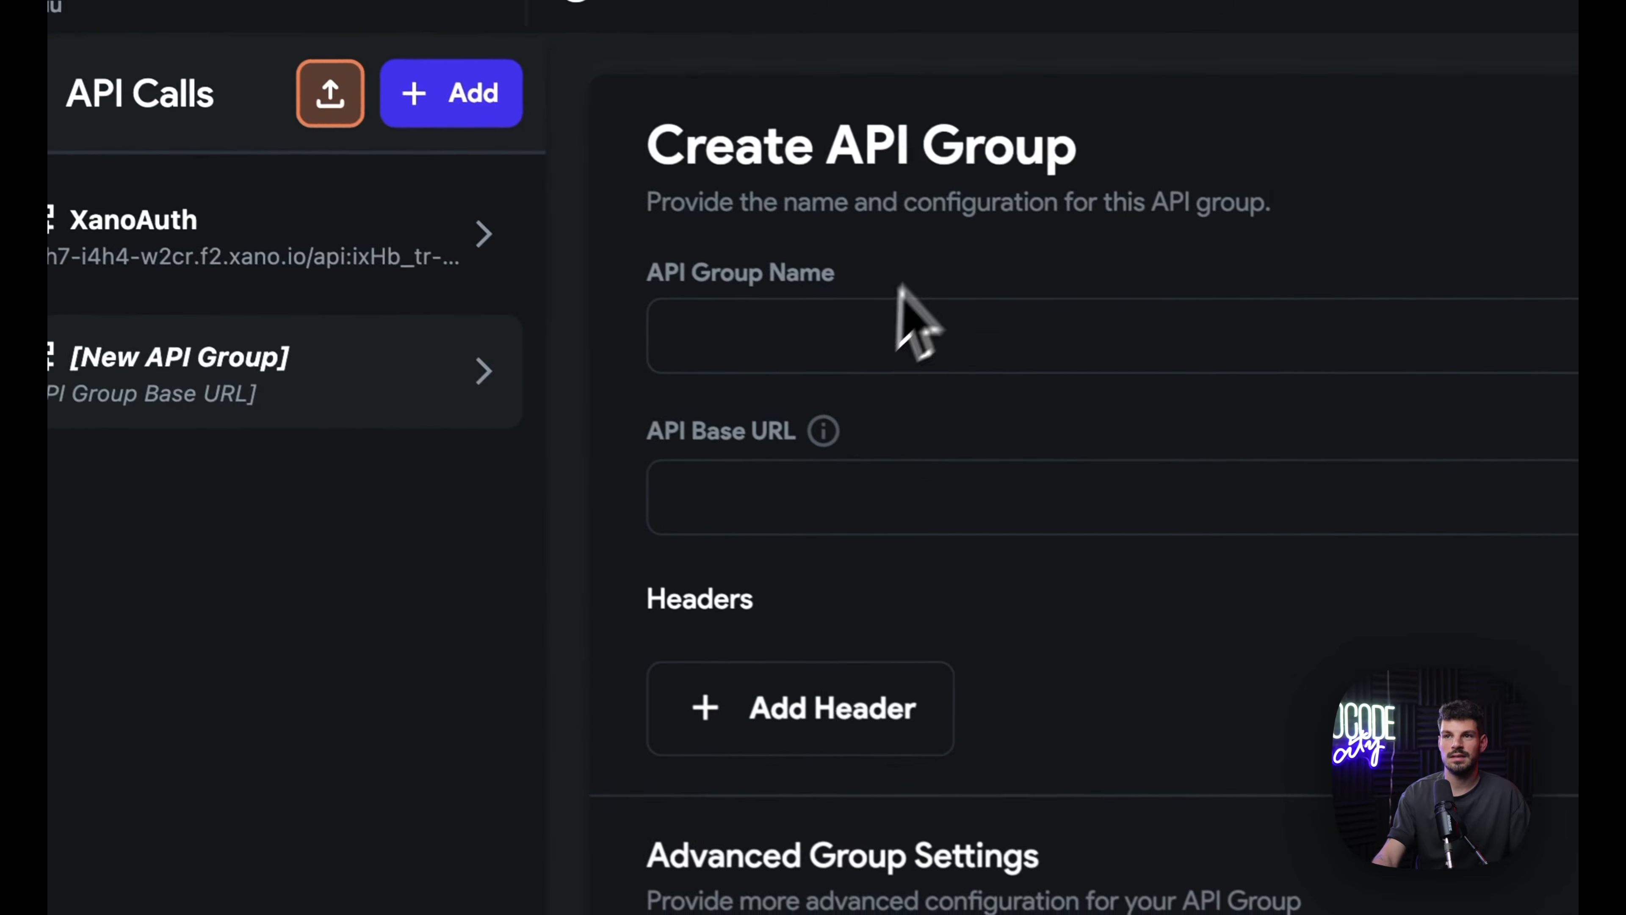
pyautogui.click(1072, 466)
pyautogui.write('XanoB')
pyautogui.write('ooks')
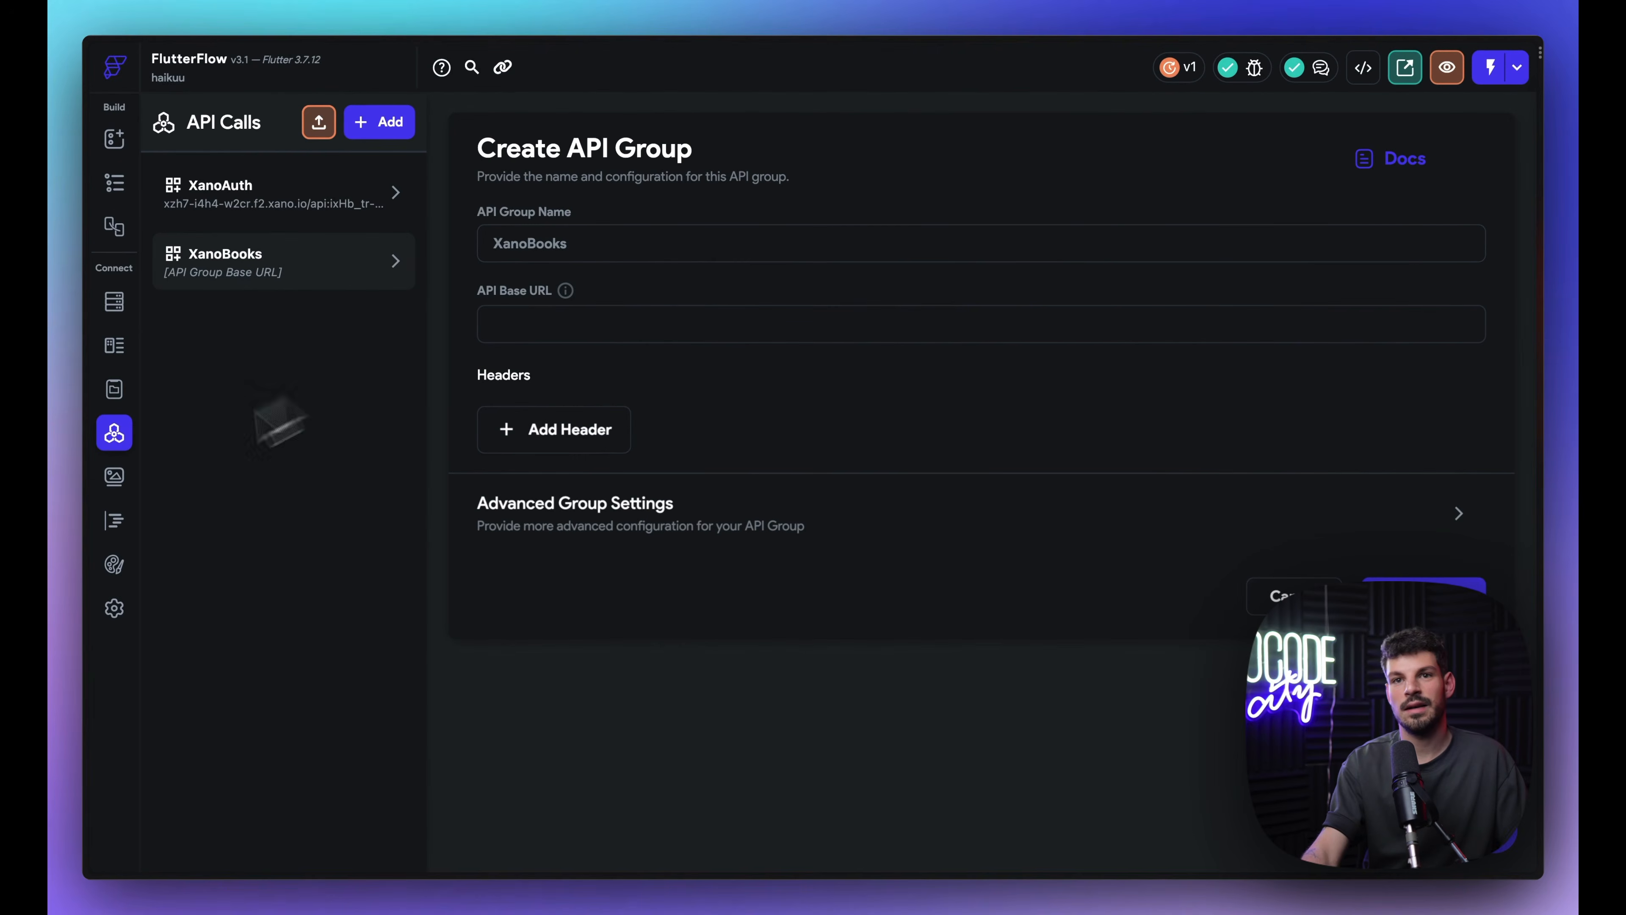
pyautogui.moveTo(88, 461)
pyautogui.click(186, 297)
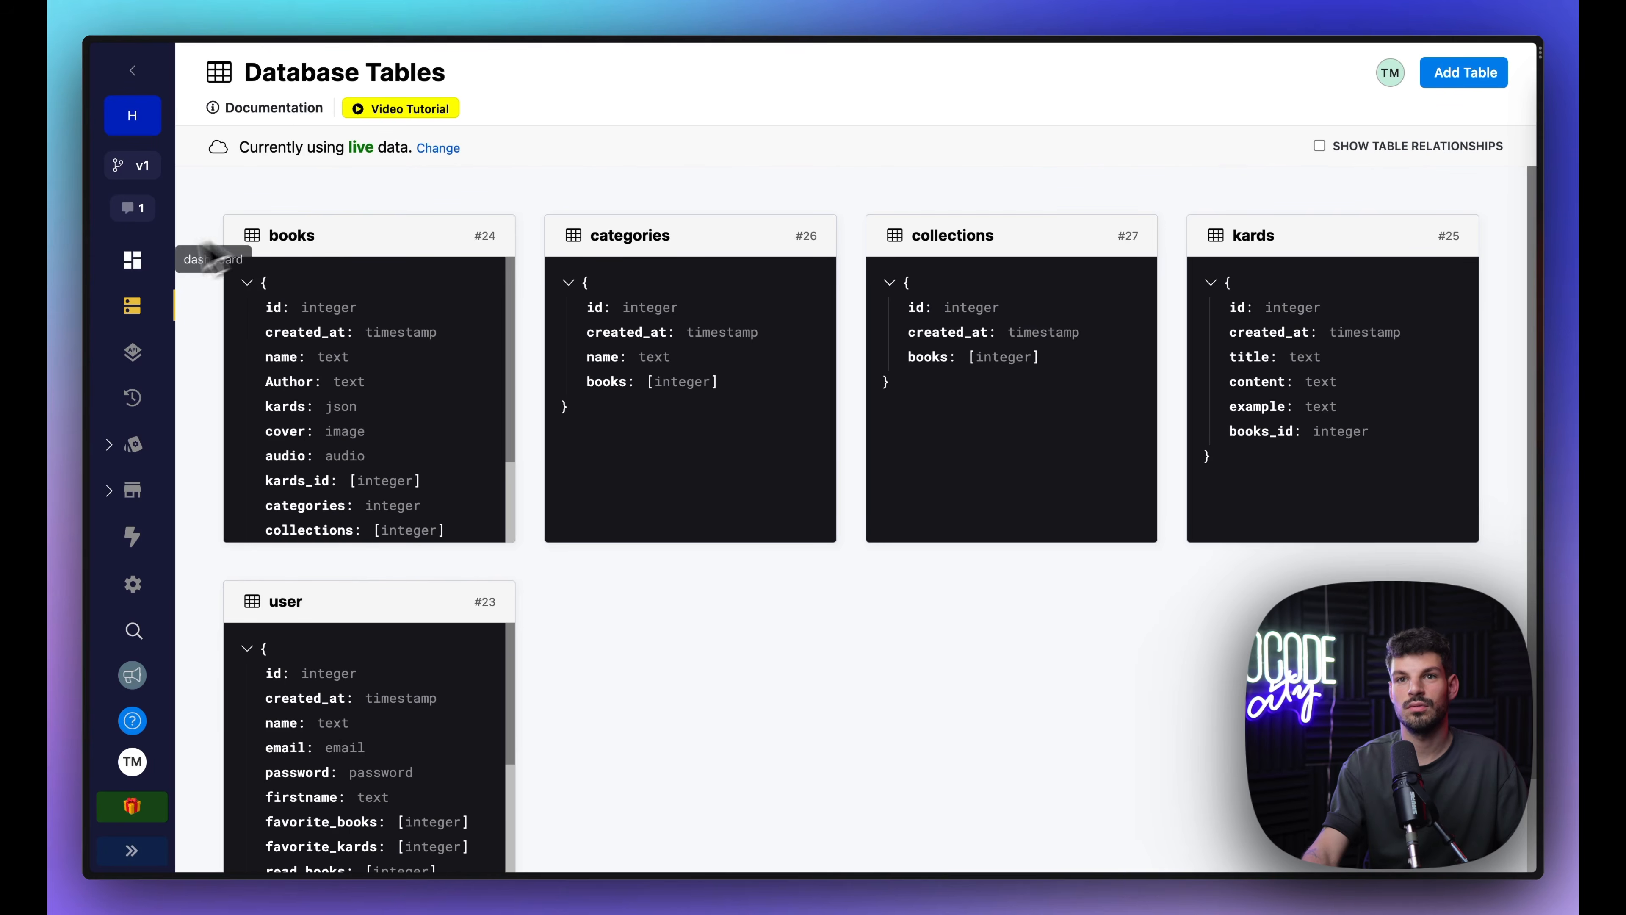
# Step: Open the GET /books endpoint in Xano's Default API group
pyautogui.click(133, 352)
pyautogui.scroll(-4, 435, 381)
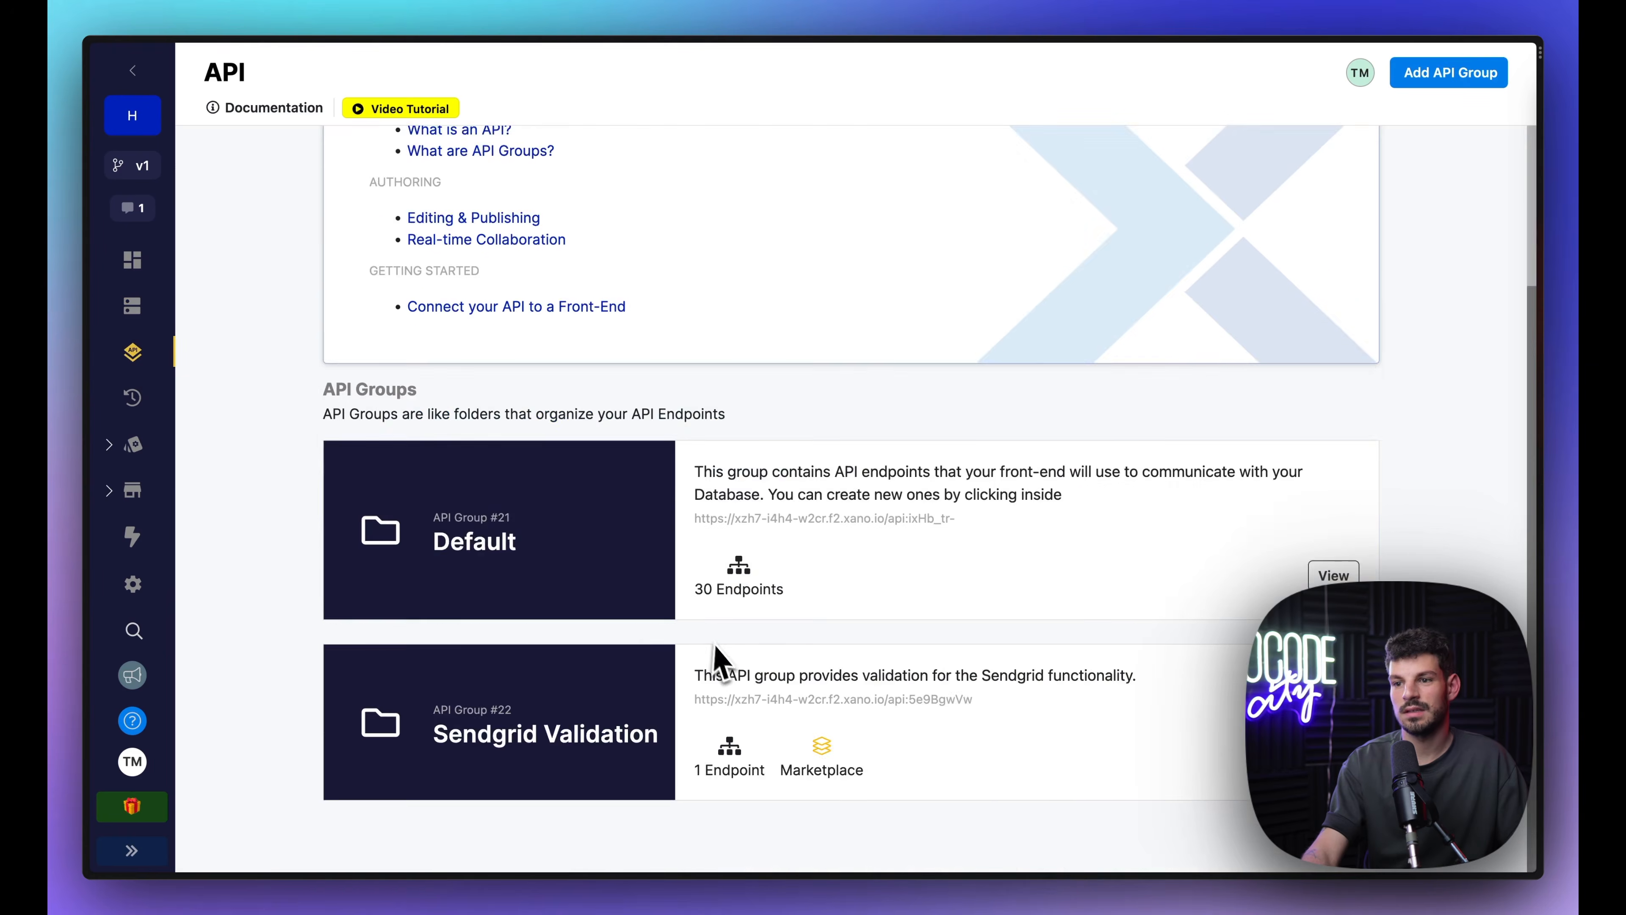
pyautogui.click(1044, 442)
pyautogui.scroll(-5, 810, 660)
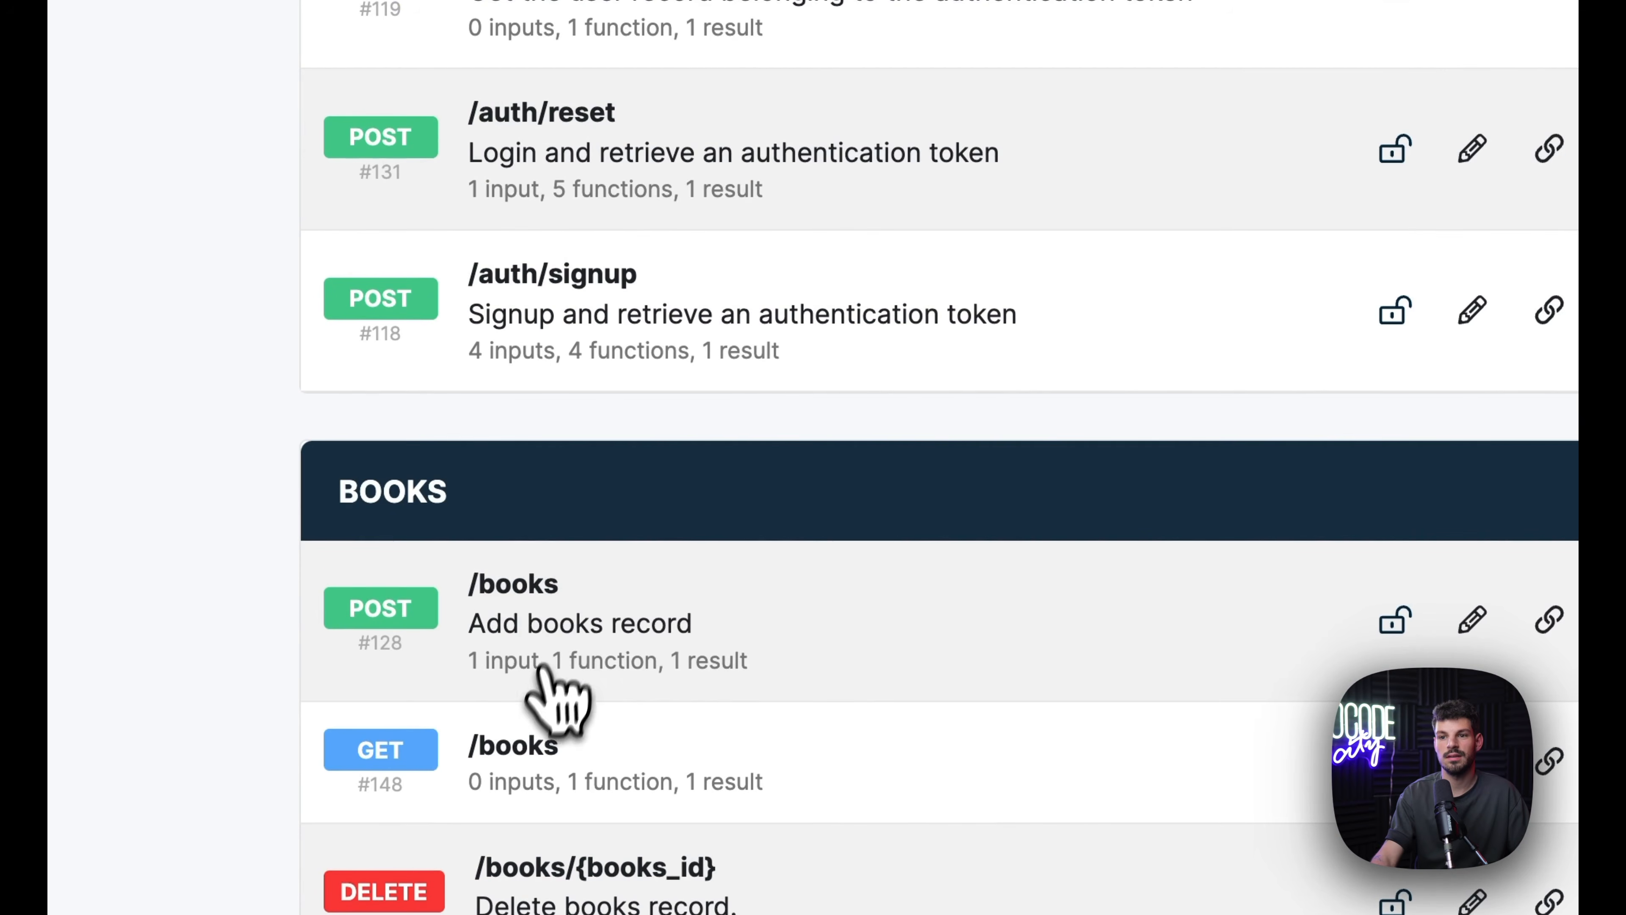
pyautogui.click(524, 751)
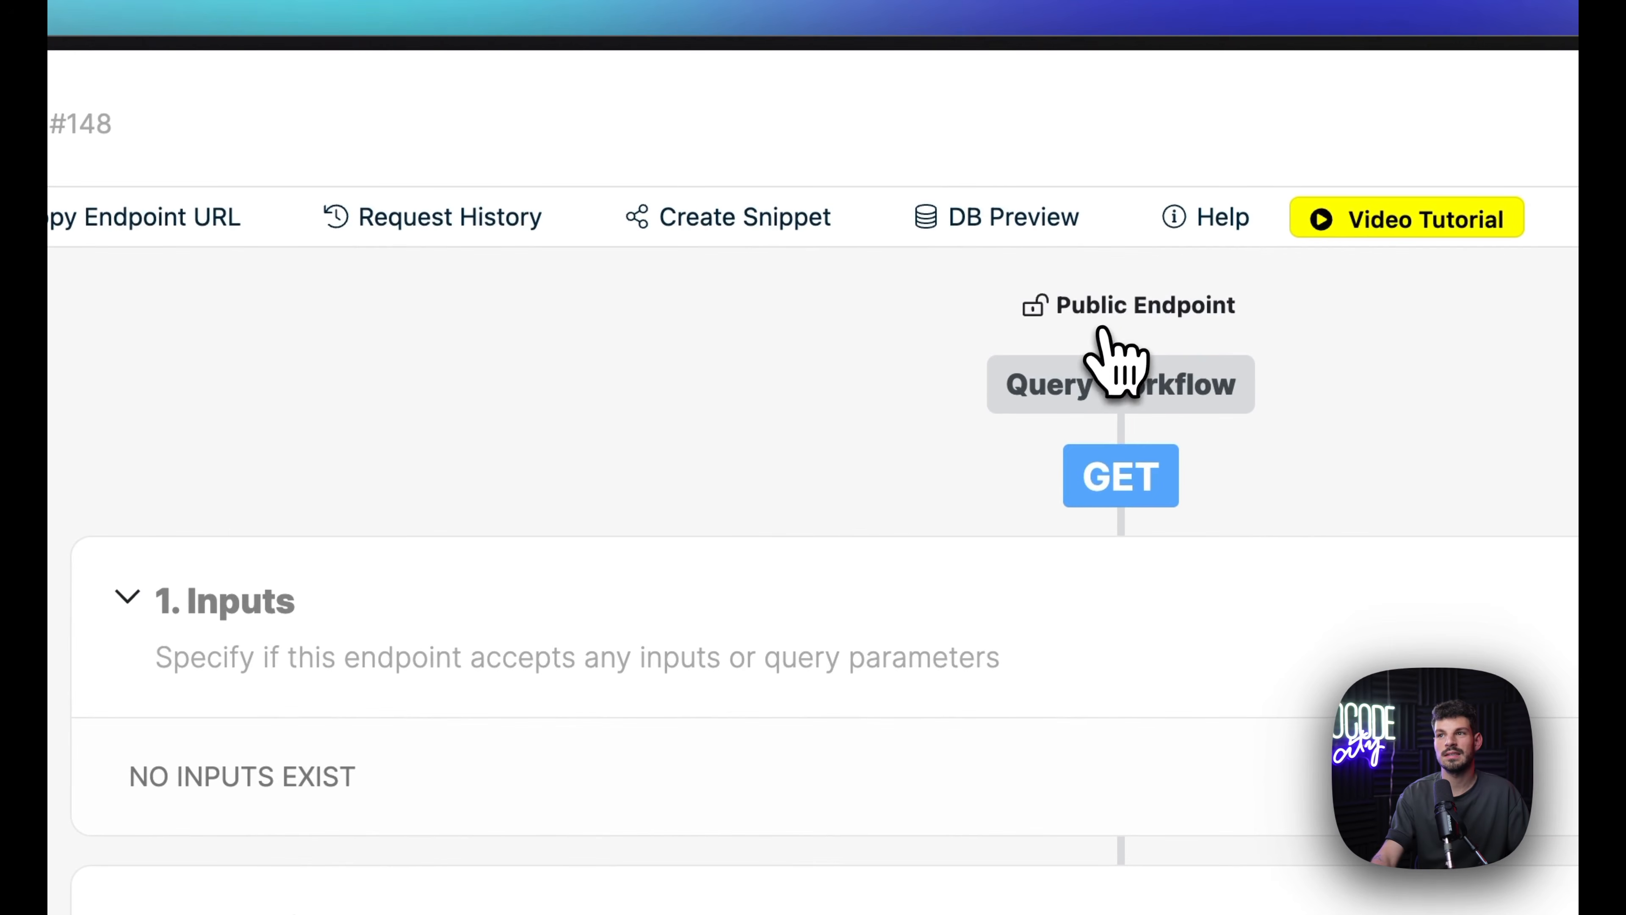
# Step: Set GET /books authentication to user, publish it, and copy the endpoint URL
pyautogui.click(1103, 330)
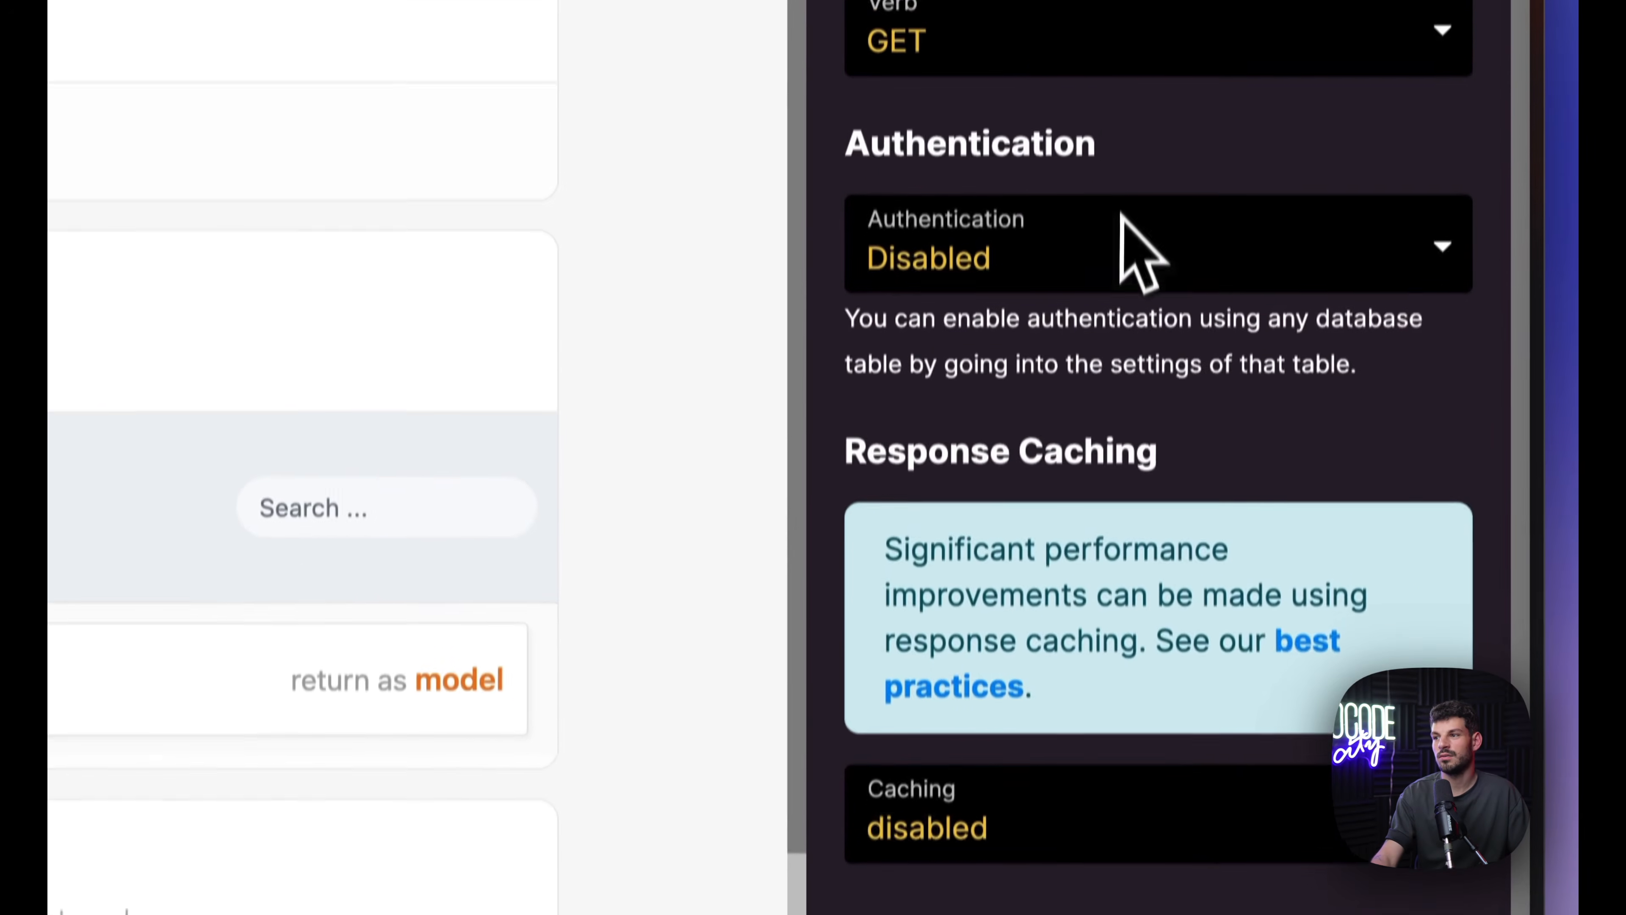
pyautogui.click(1078, 253)
pyautogui.click(999, 313)
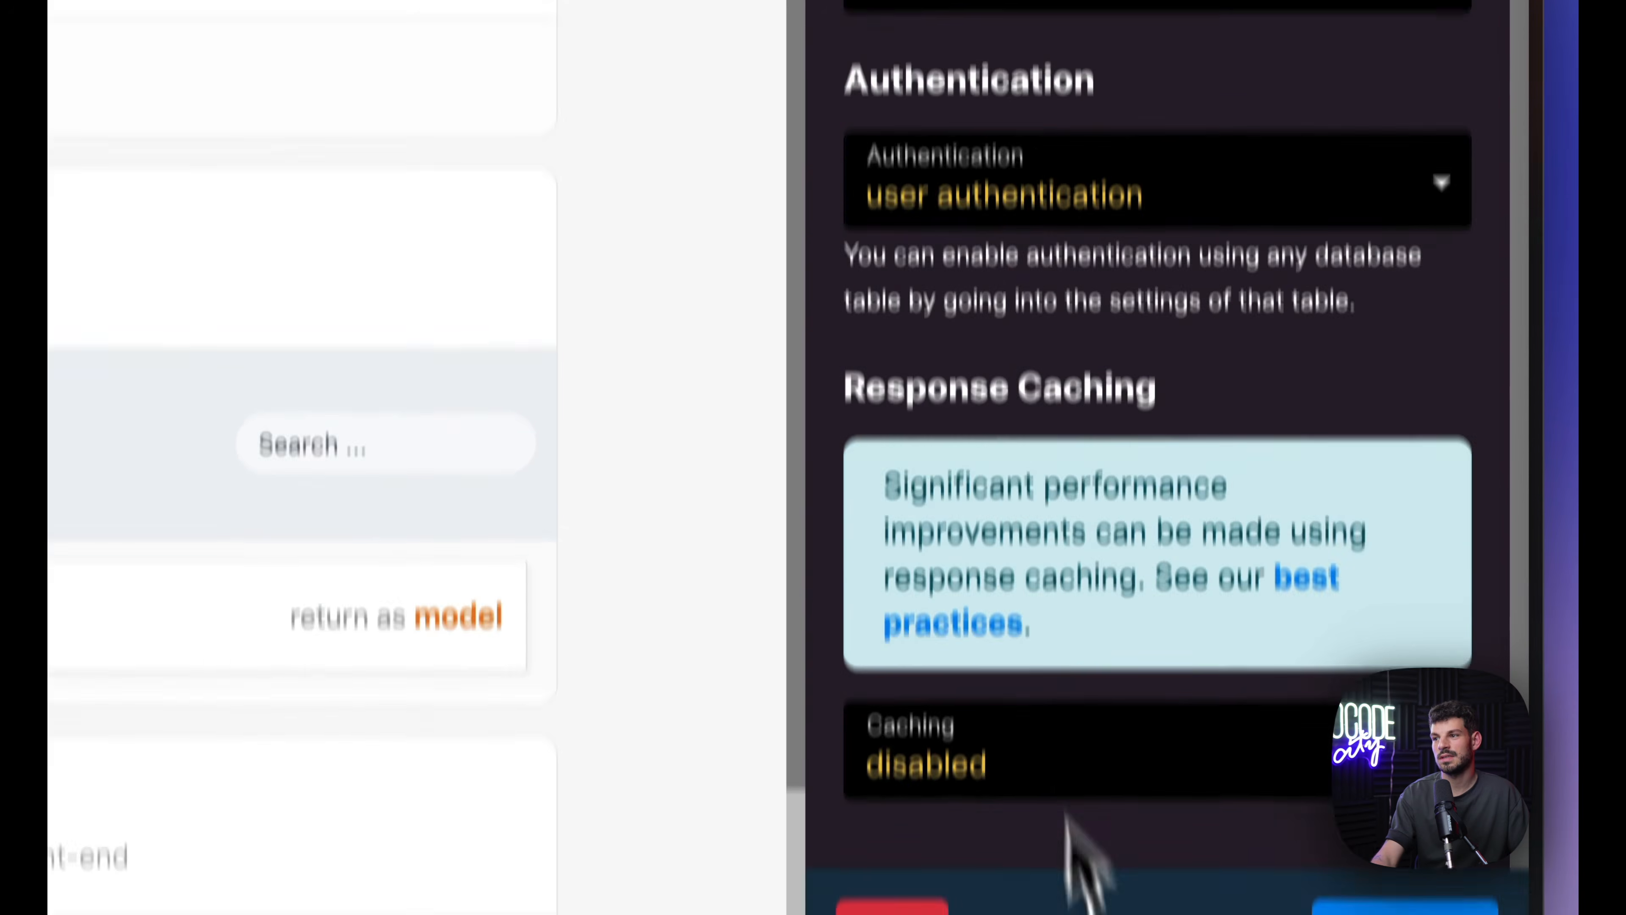
pyautogui.click(1405, 907)
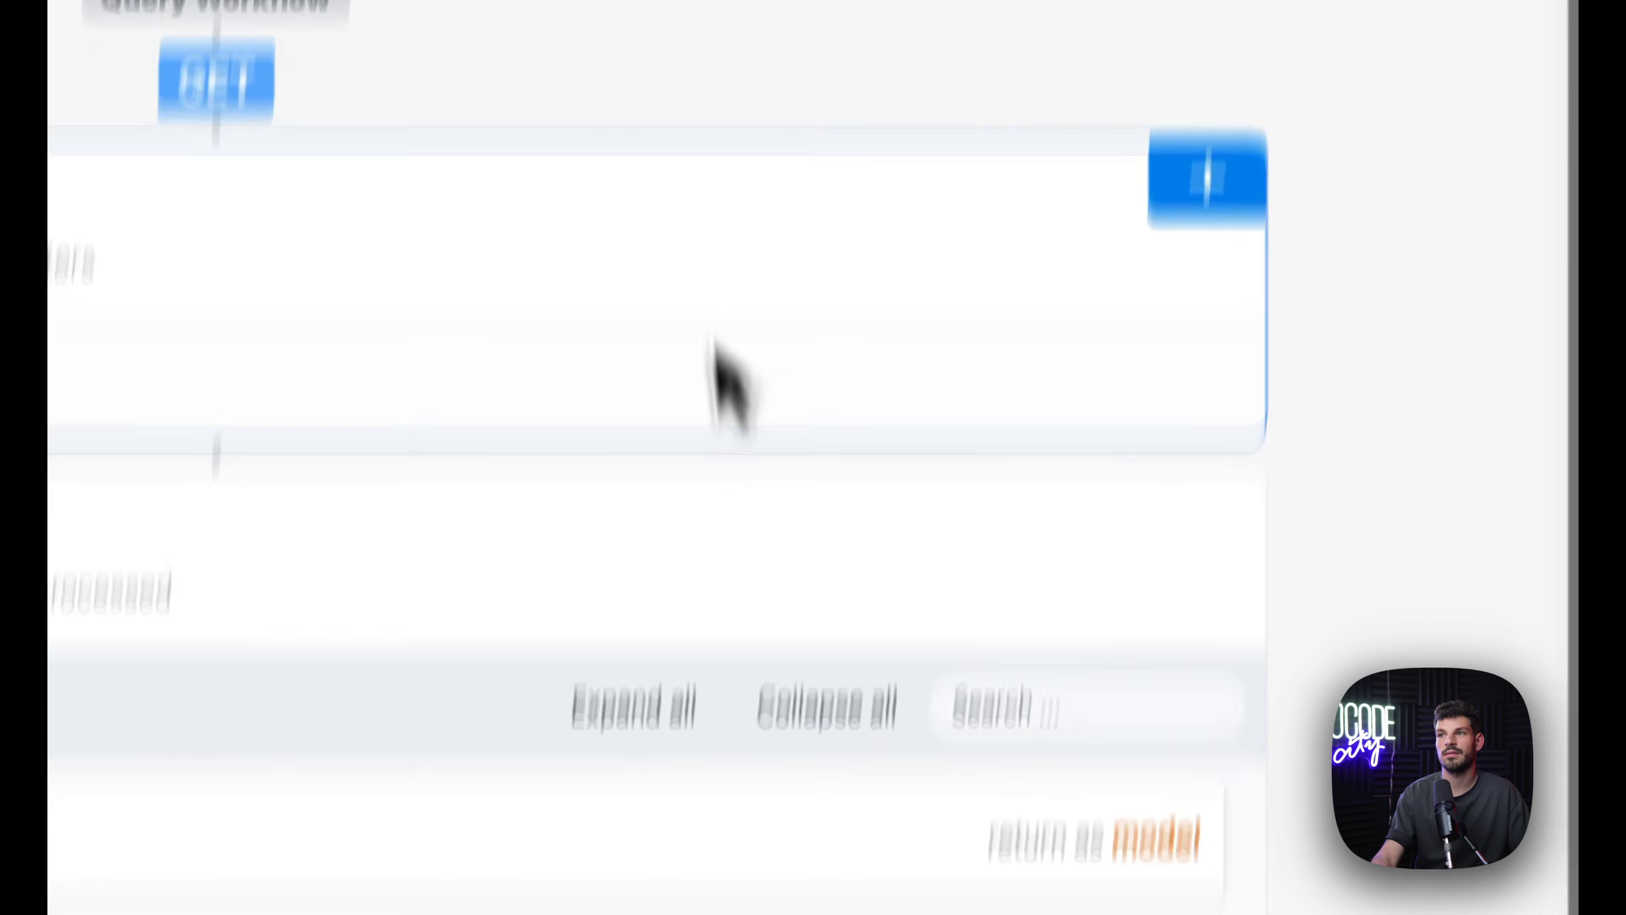
pyautogui.click(1303, 135)
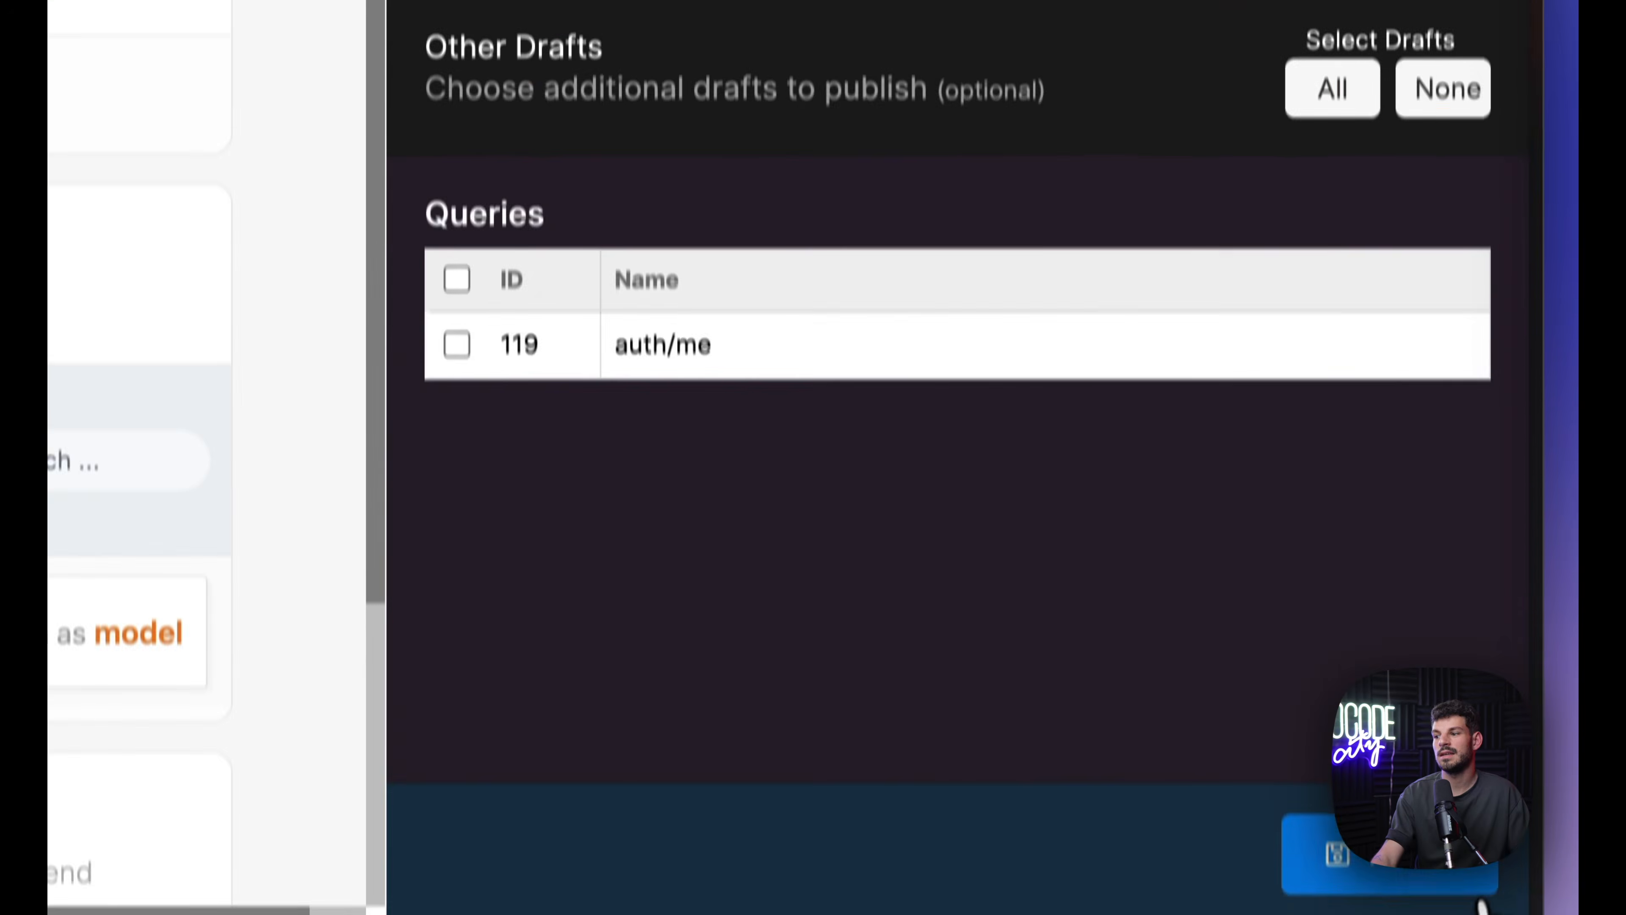
pyautogui.click(1480, 897)
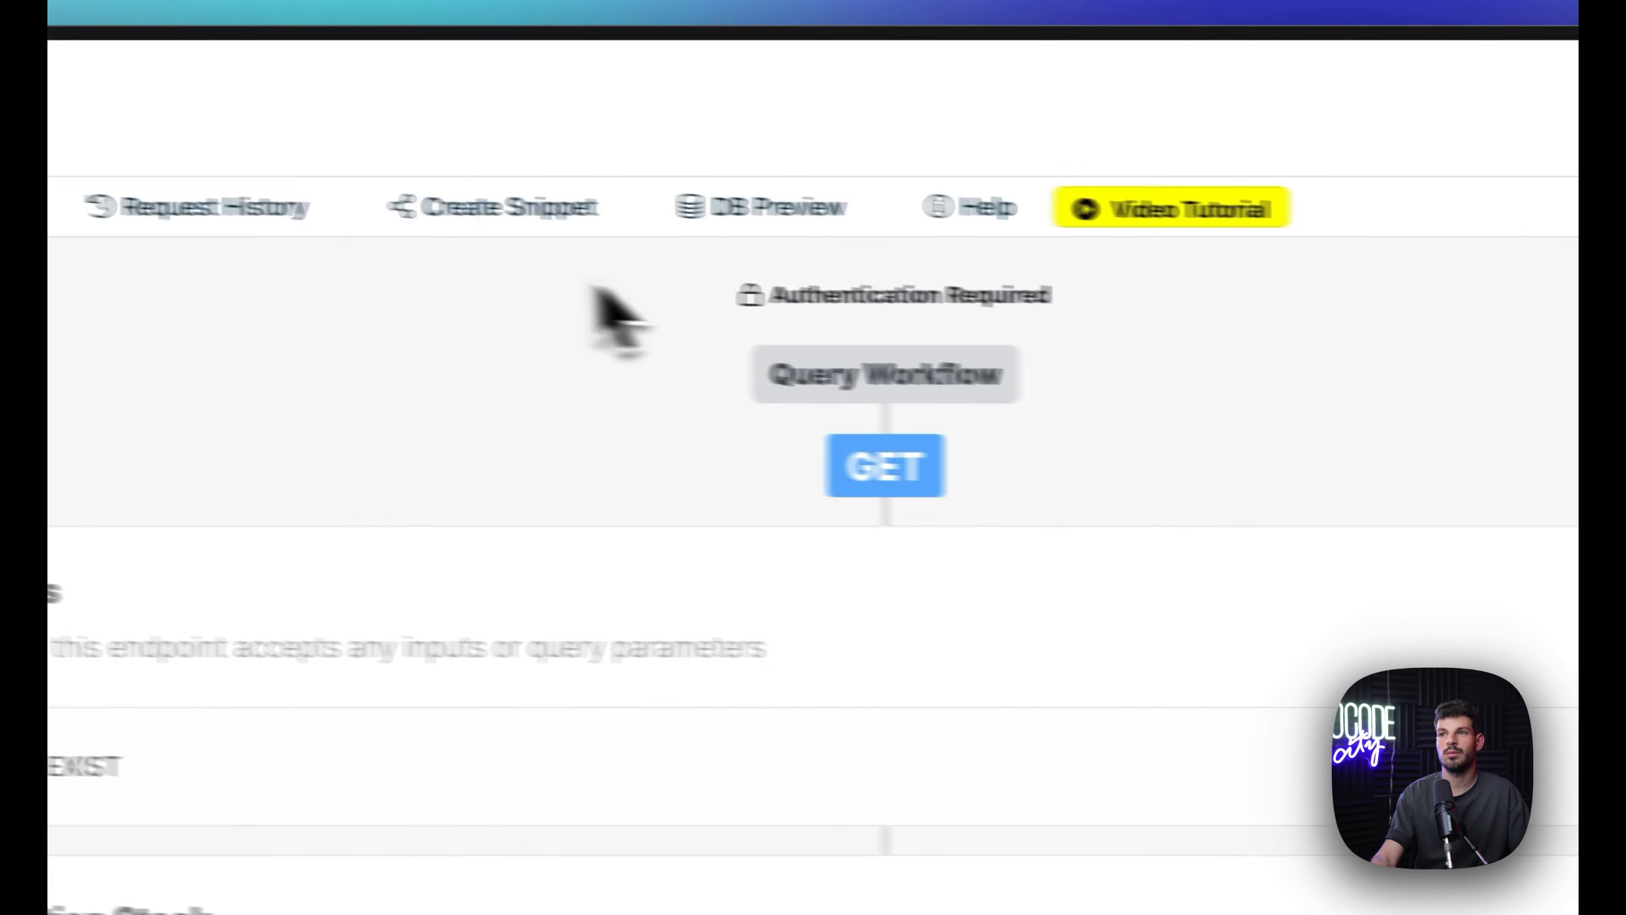
pyautogui.click(505, 214)
# Step: Paste the copied Xano URL as the XanoBooks API Base URL
pyautogui.moveTo(89, 537)
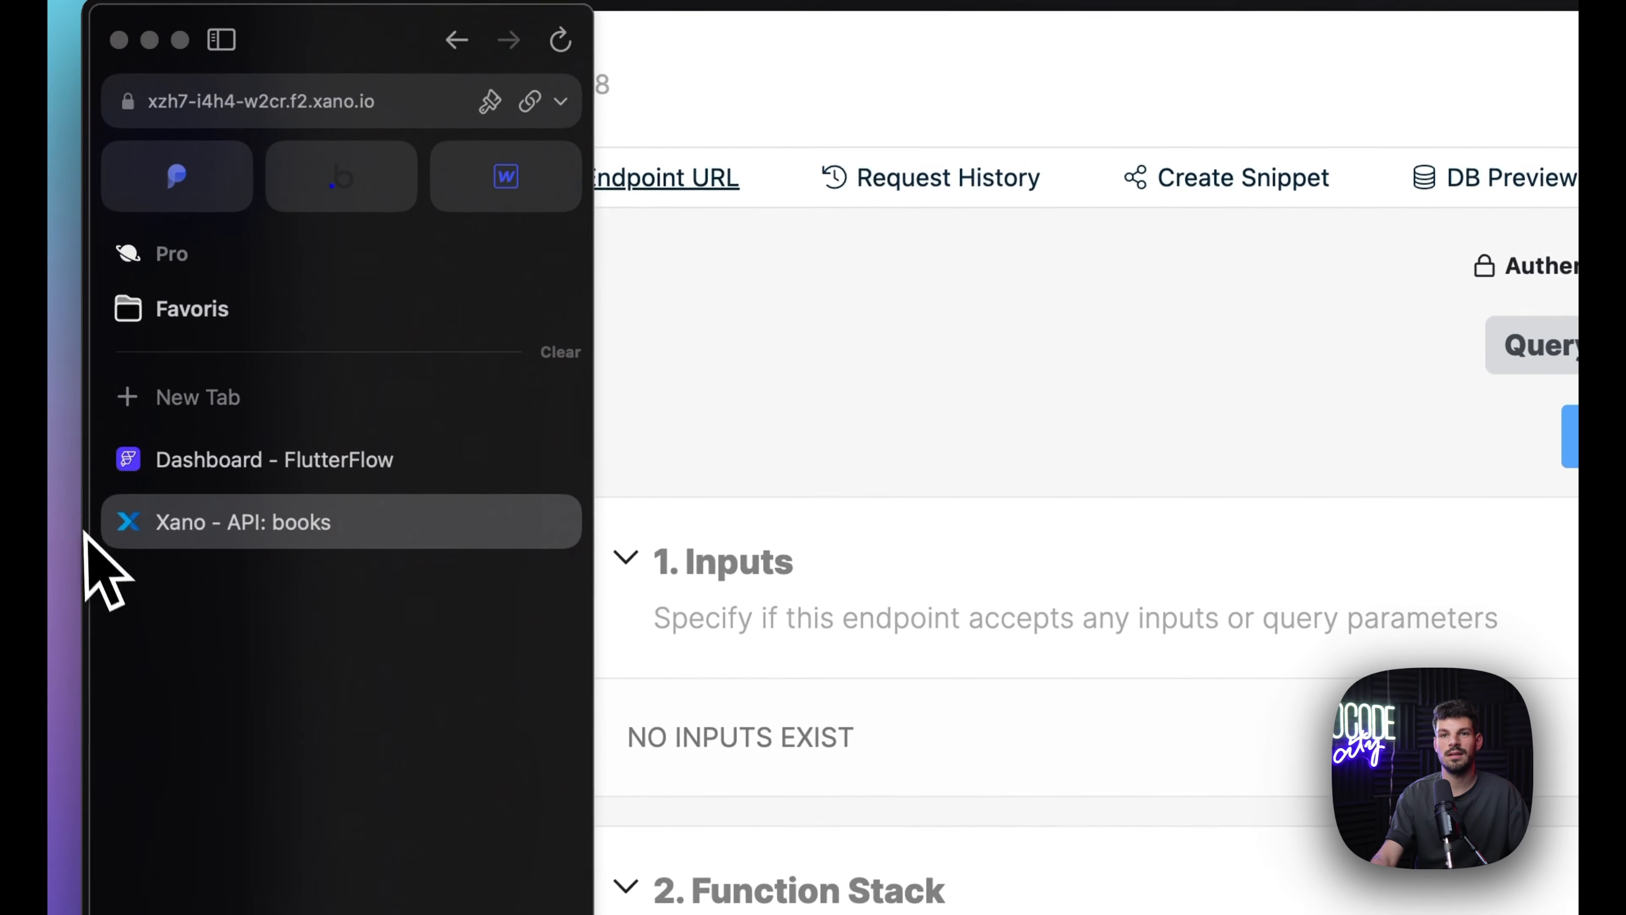
pyautogui.click(179, 479)
pyautogui.click(766, 363)
pyautogui.press('super+v')
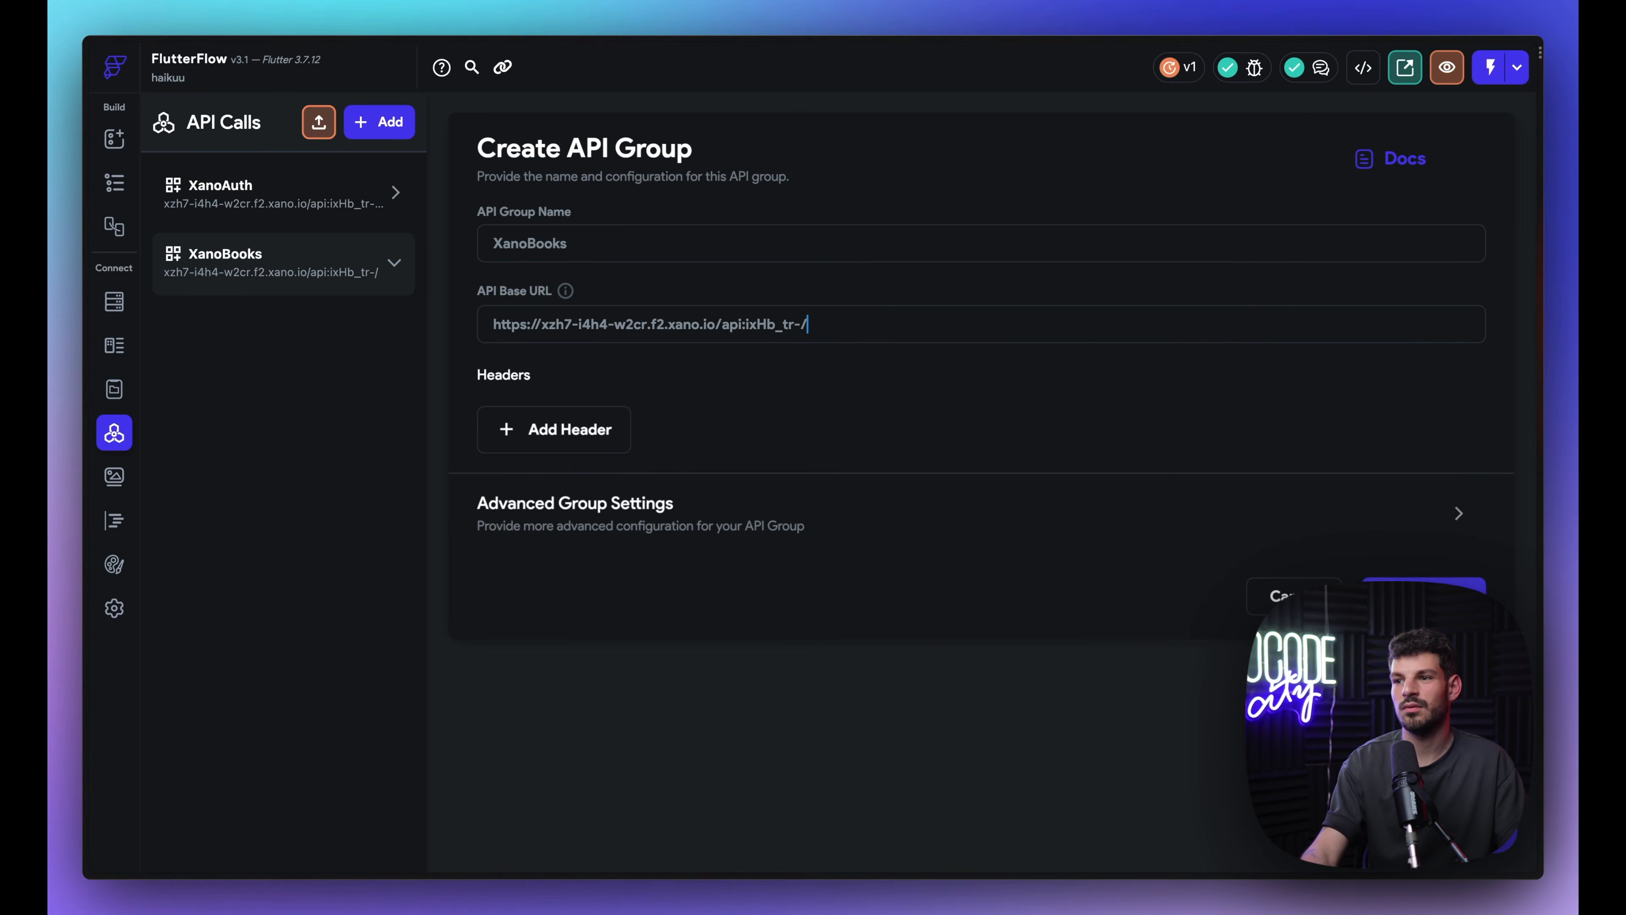
# Step: Add an API call named Recentbooks with the endpoint books
pyautogui.click(298, 316)
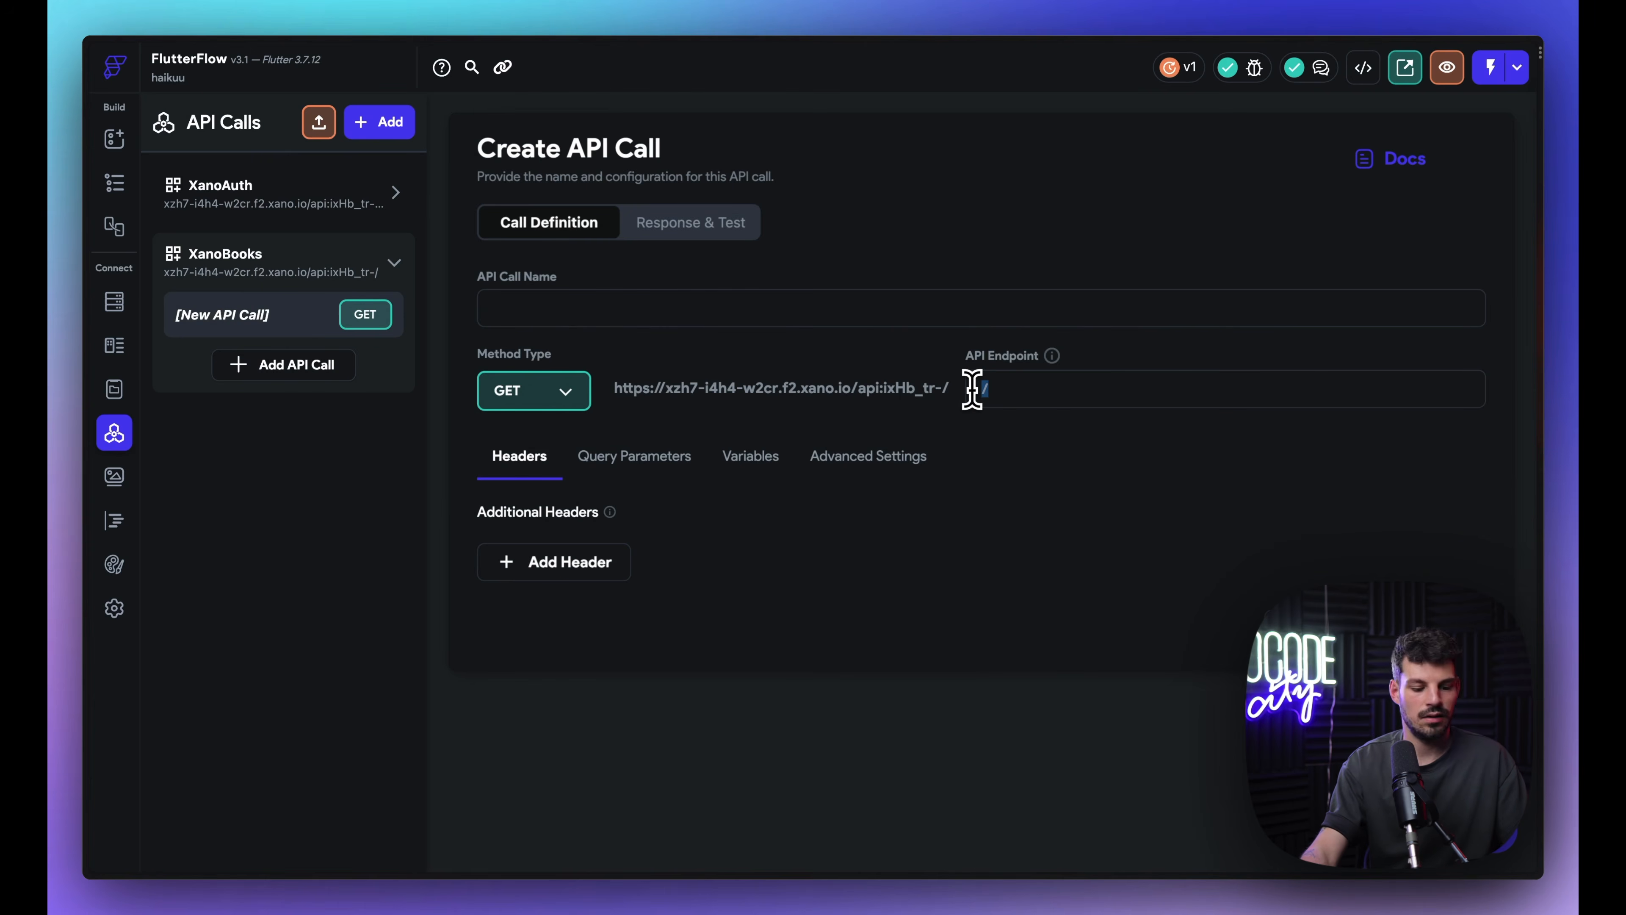
pyautogui.press('super+v')
pyautogui.press('super+a')
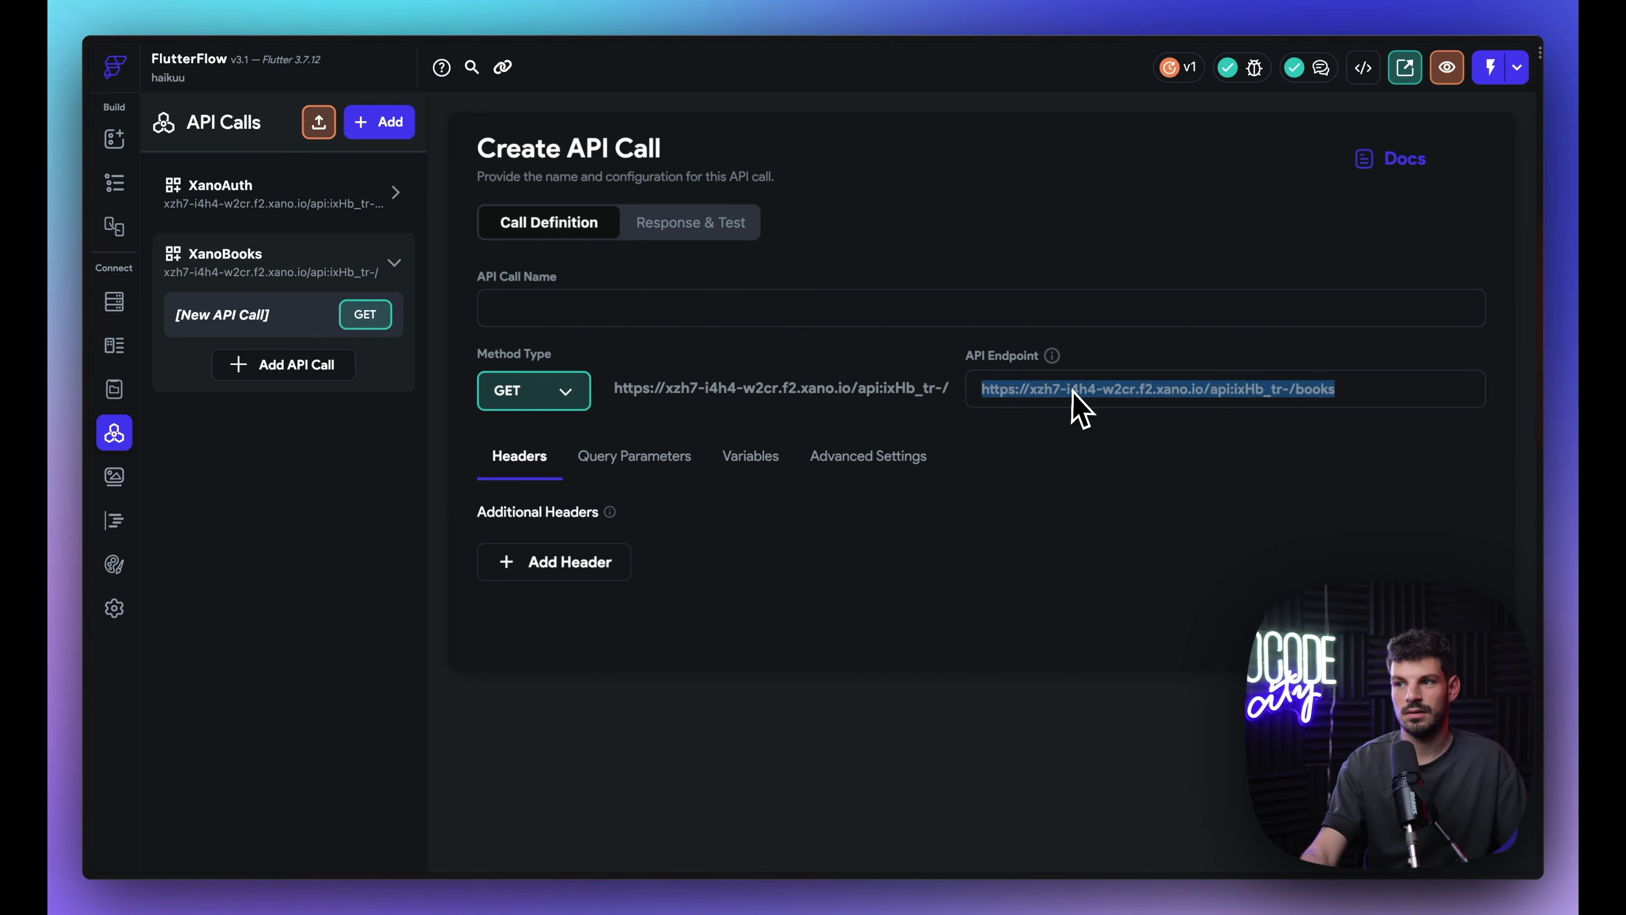
pyautogui.write('books')
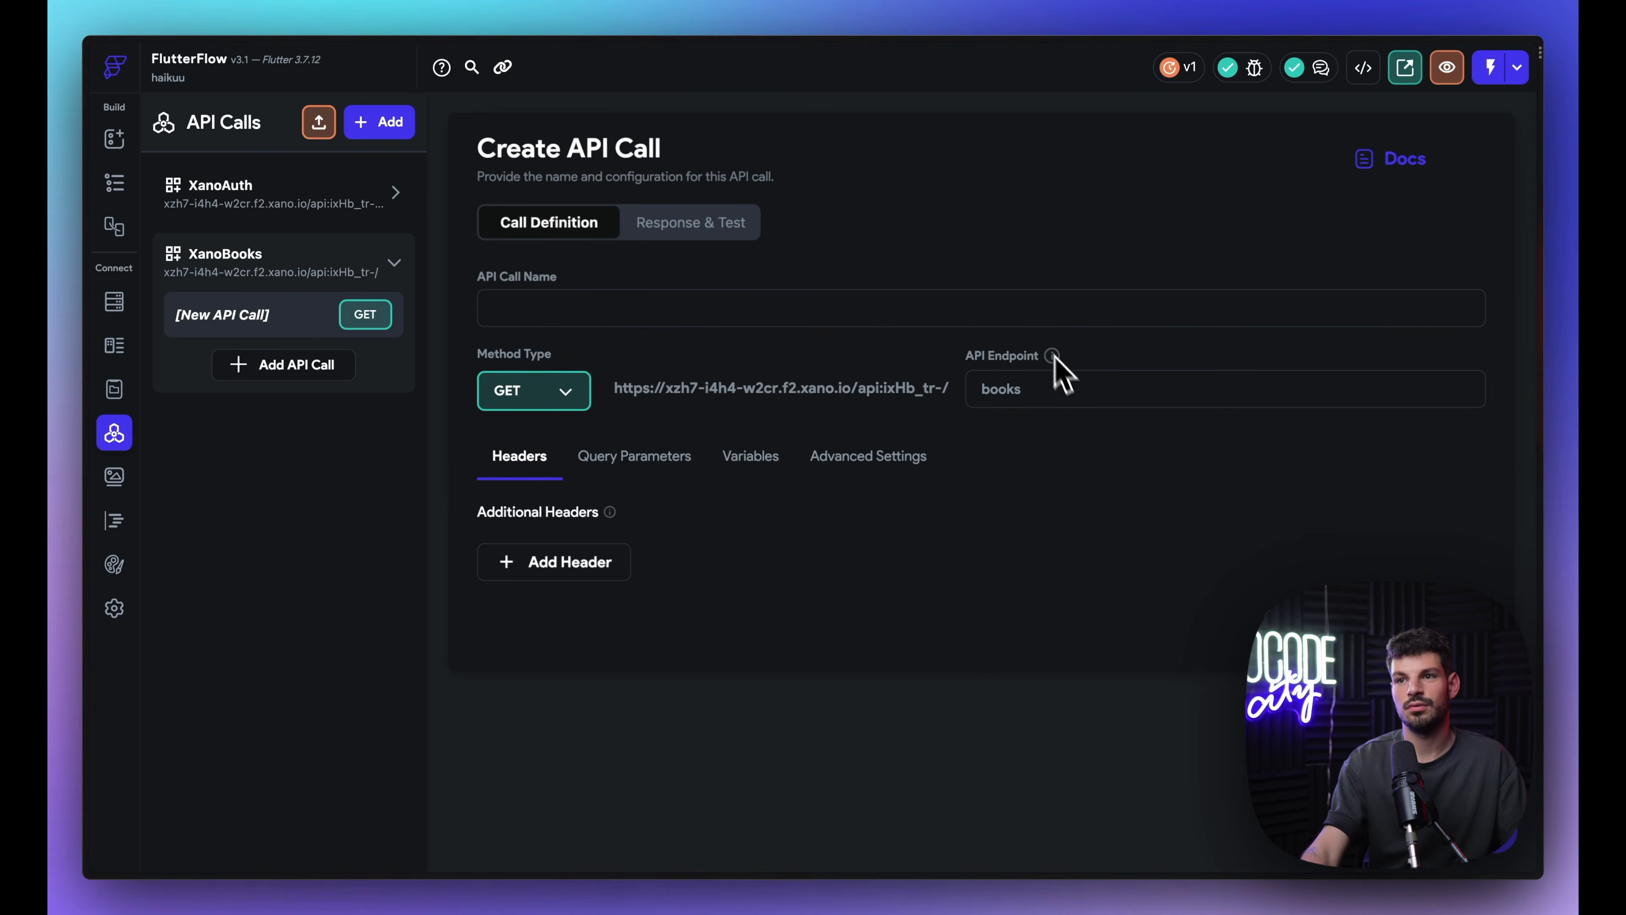
pyautogui.write('Recen')
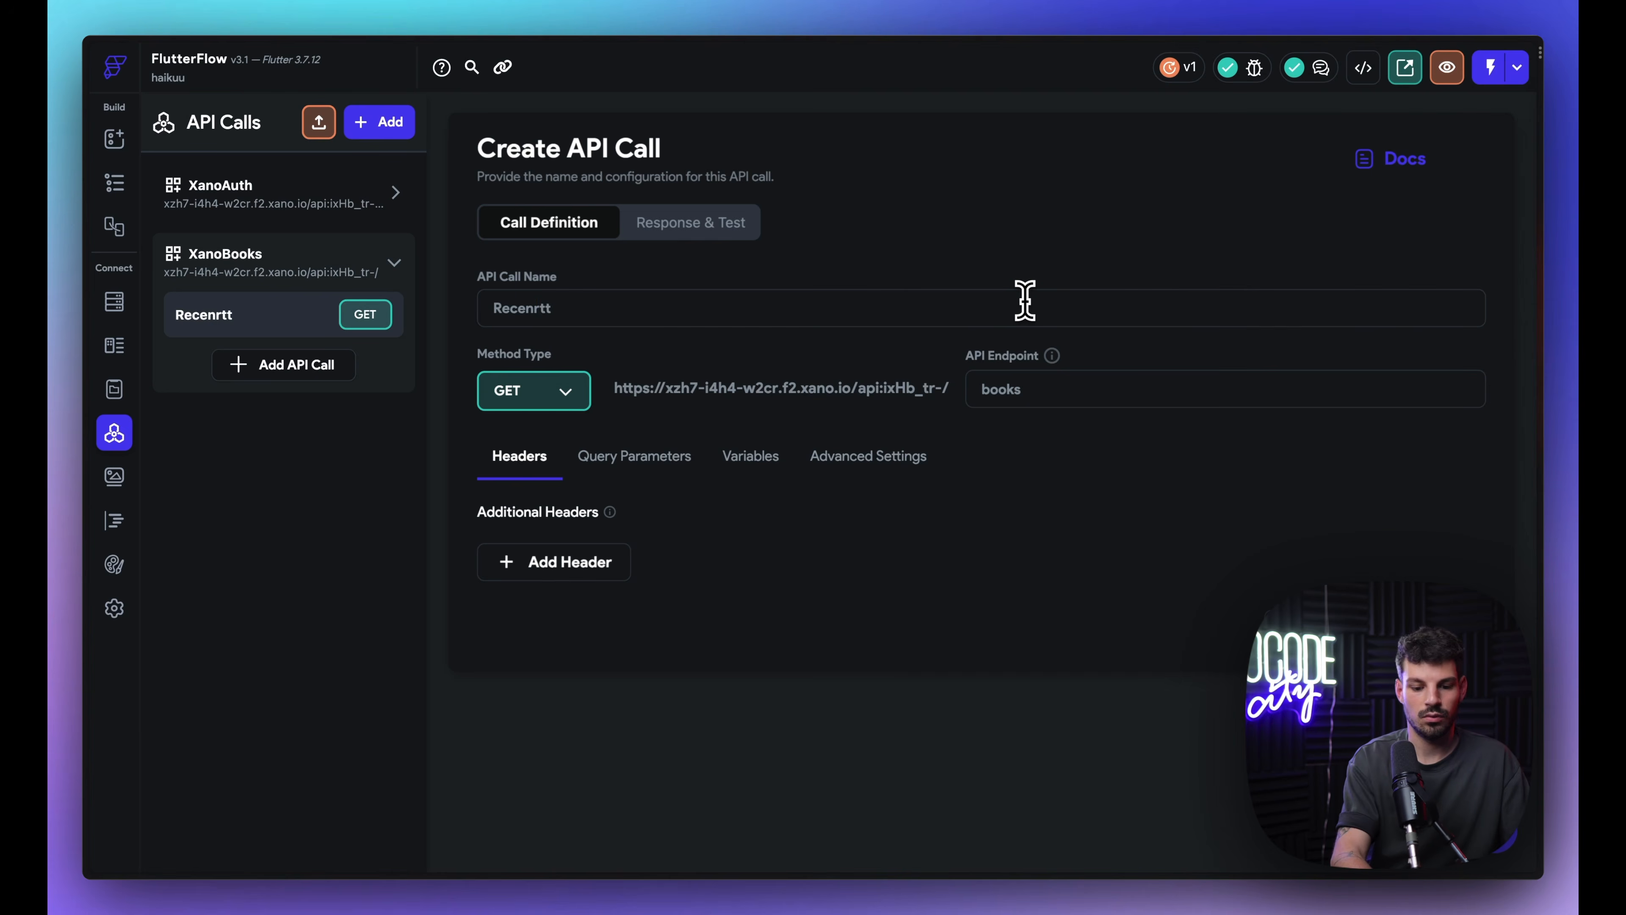
pyautogui.write('tbooks')
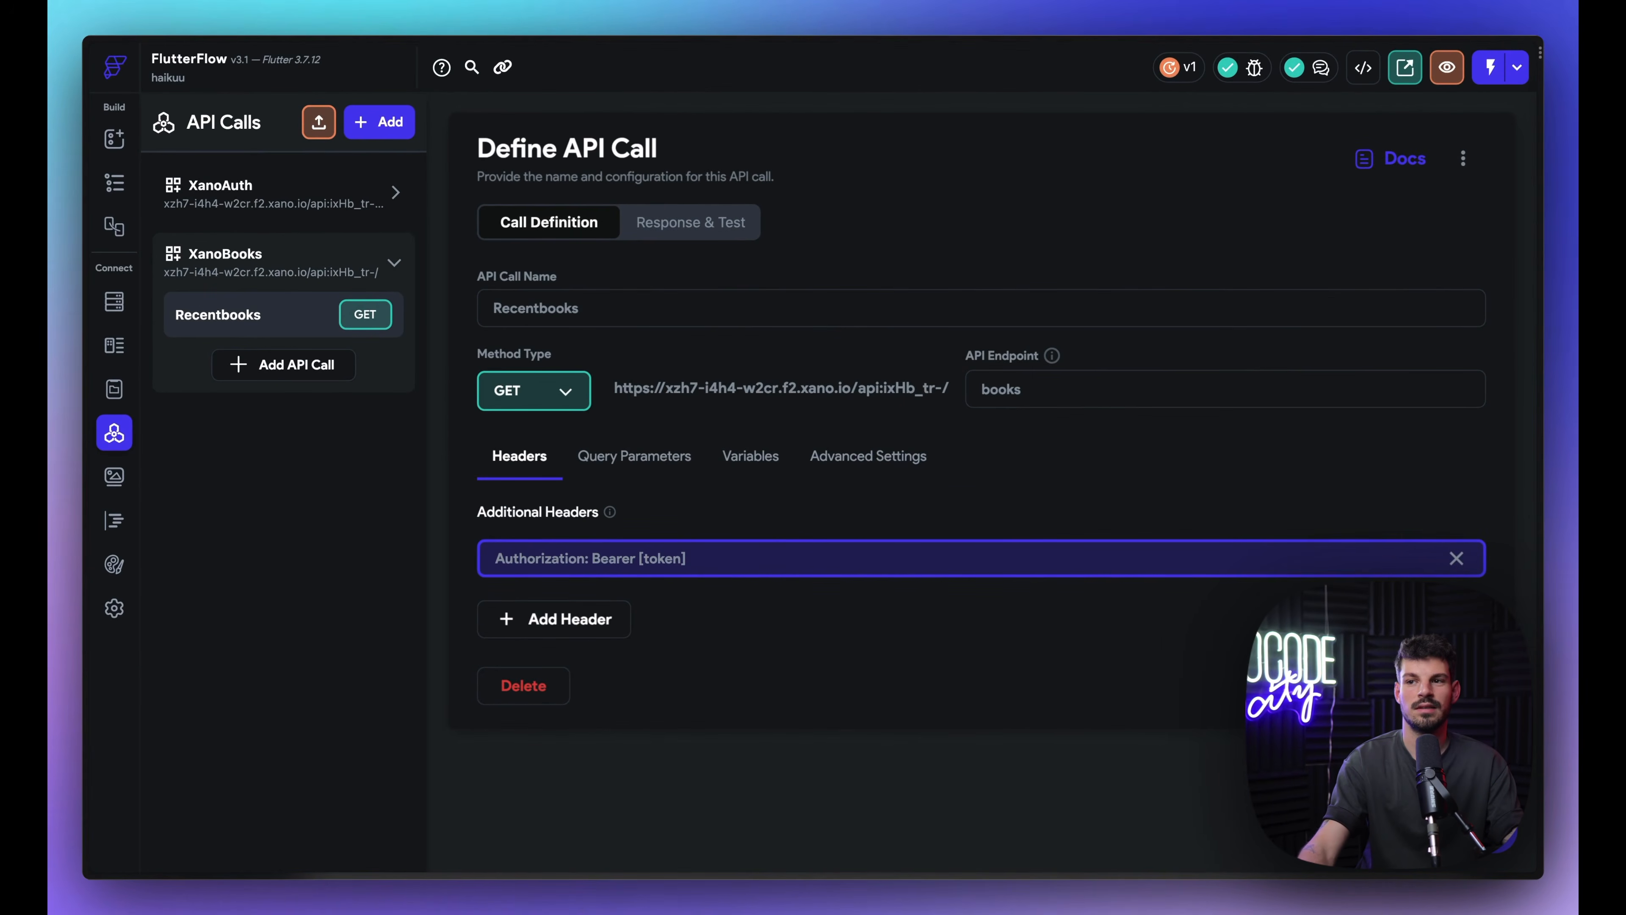
# Step: Add a String variable named token to the Recentbooks call
pyautogui.click(751, 459)
pyautogui.click(566, 563)
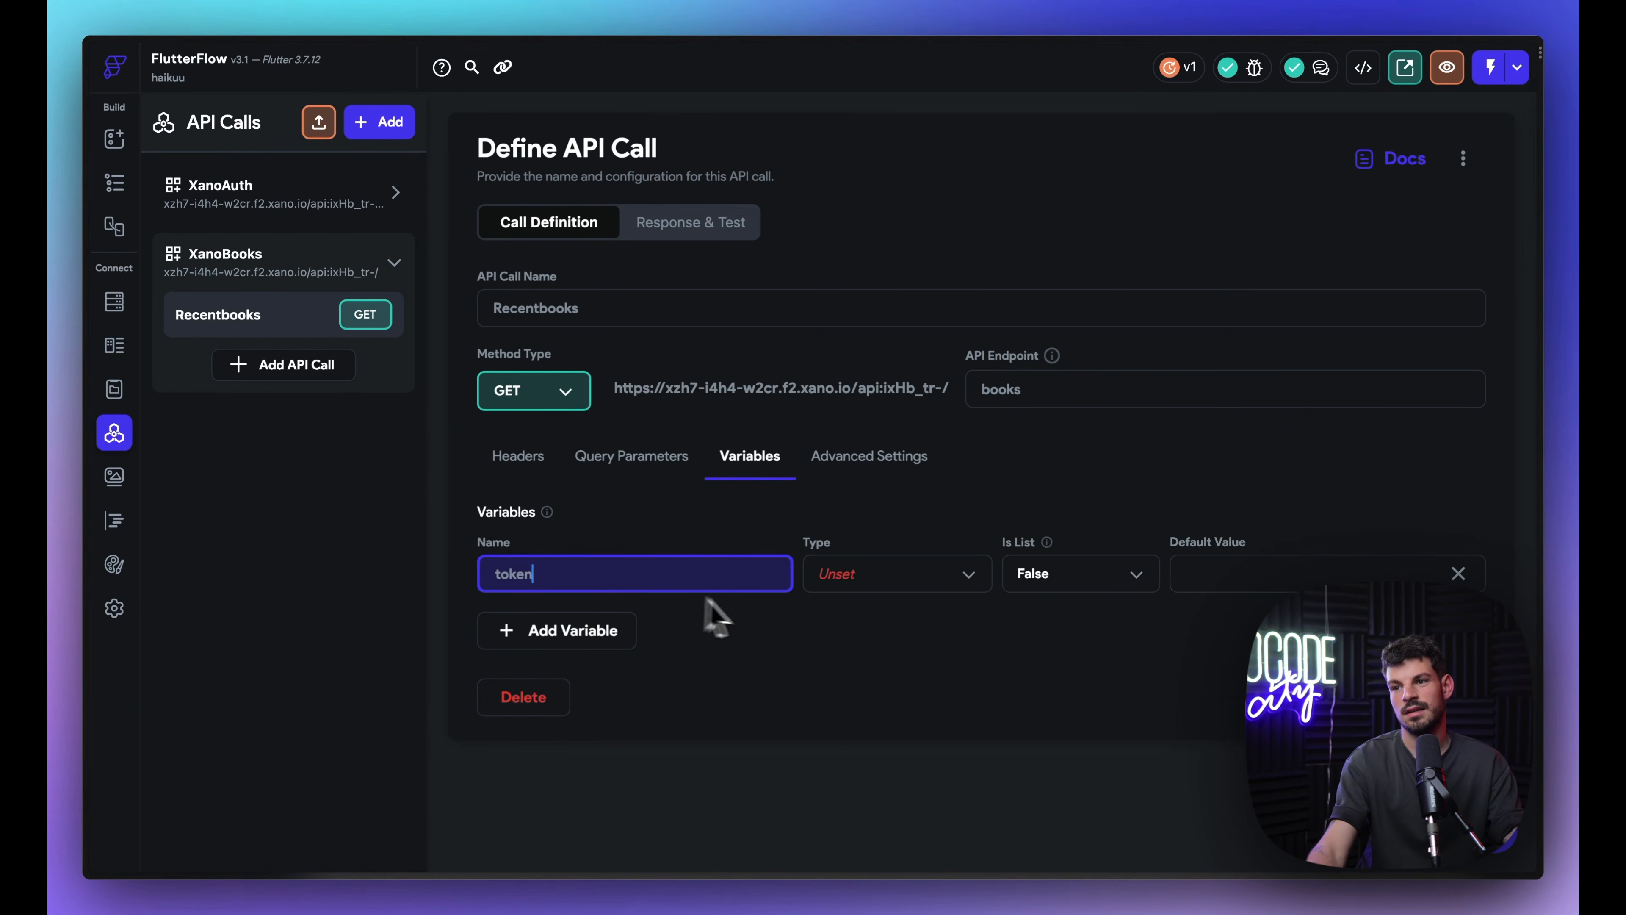
pyautogui.click(897, 576)
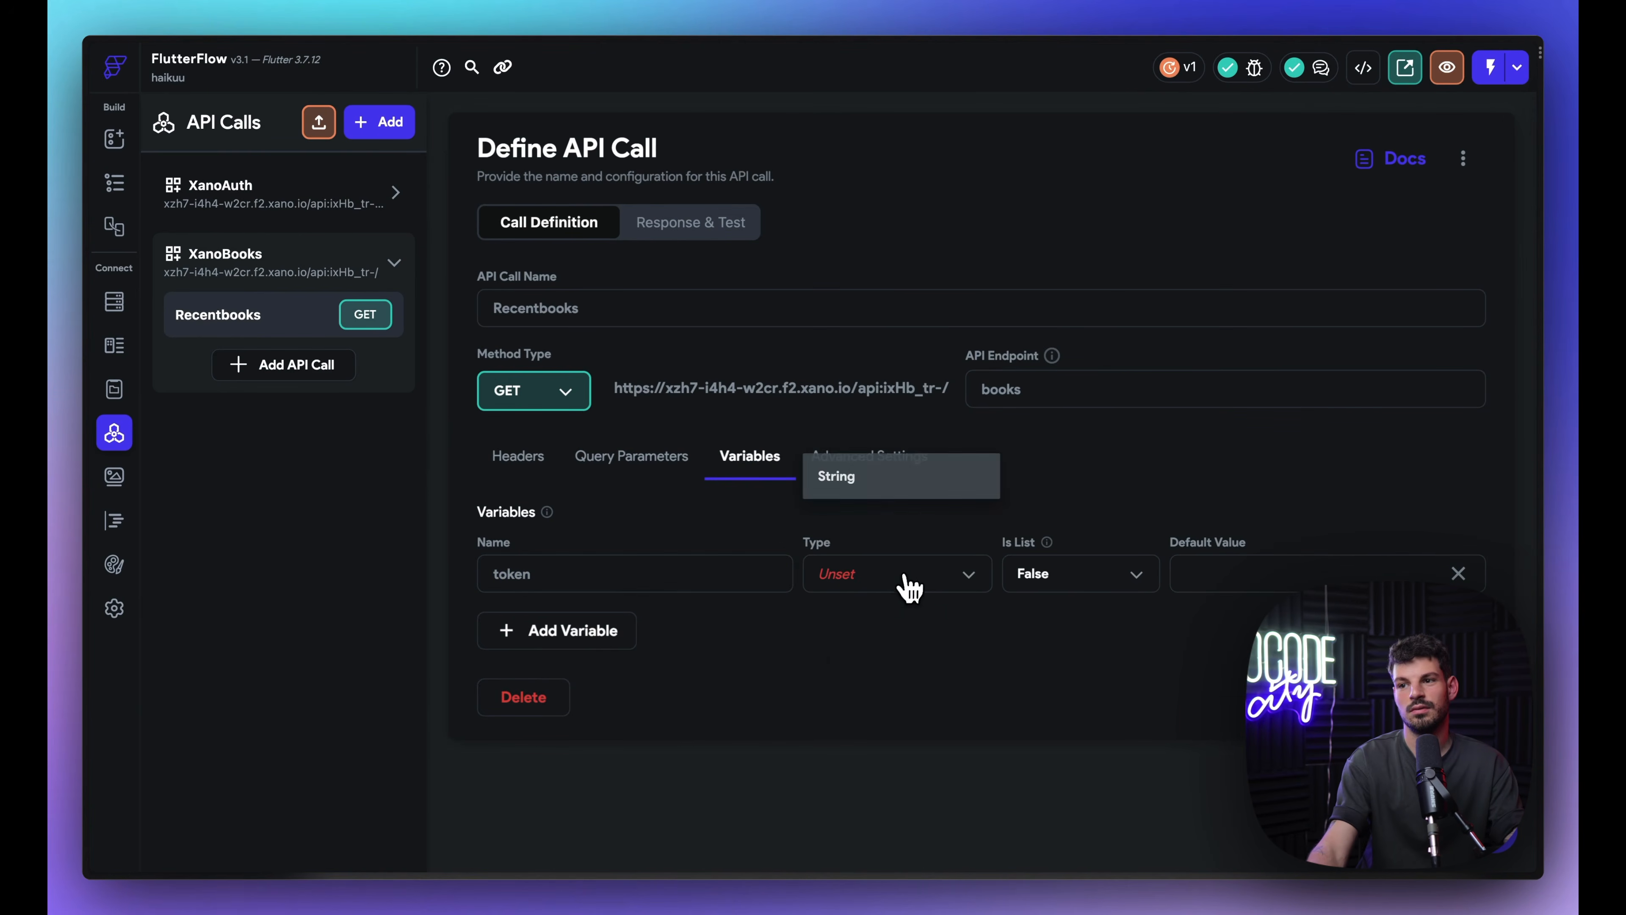
pyautogui.click(898, 487)
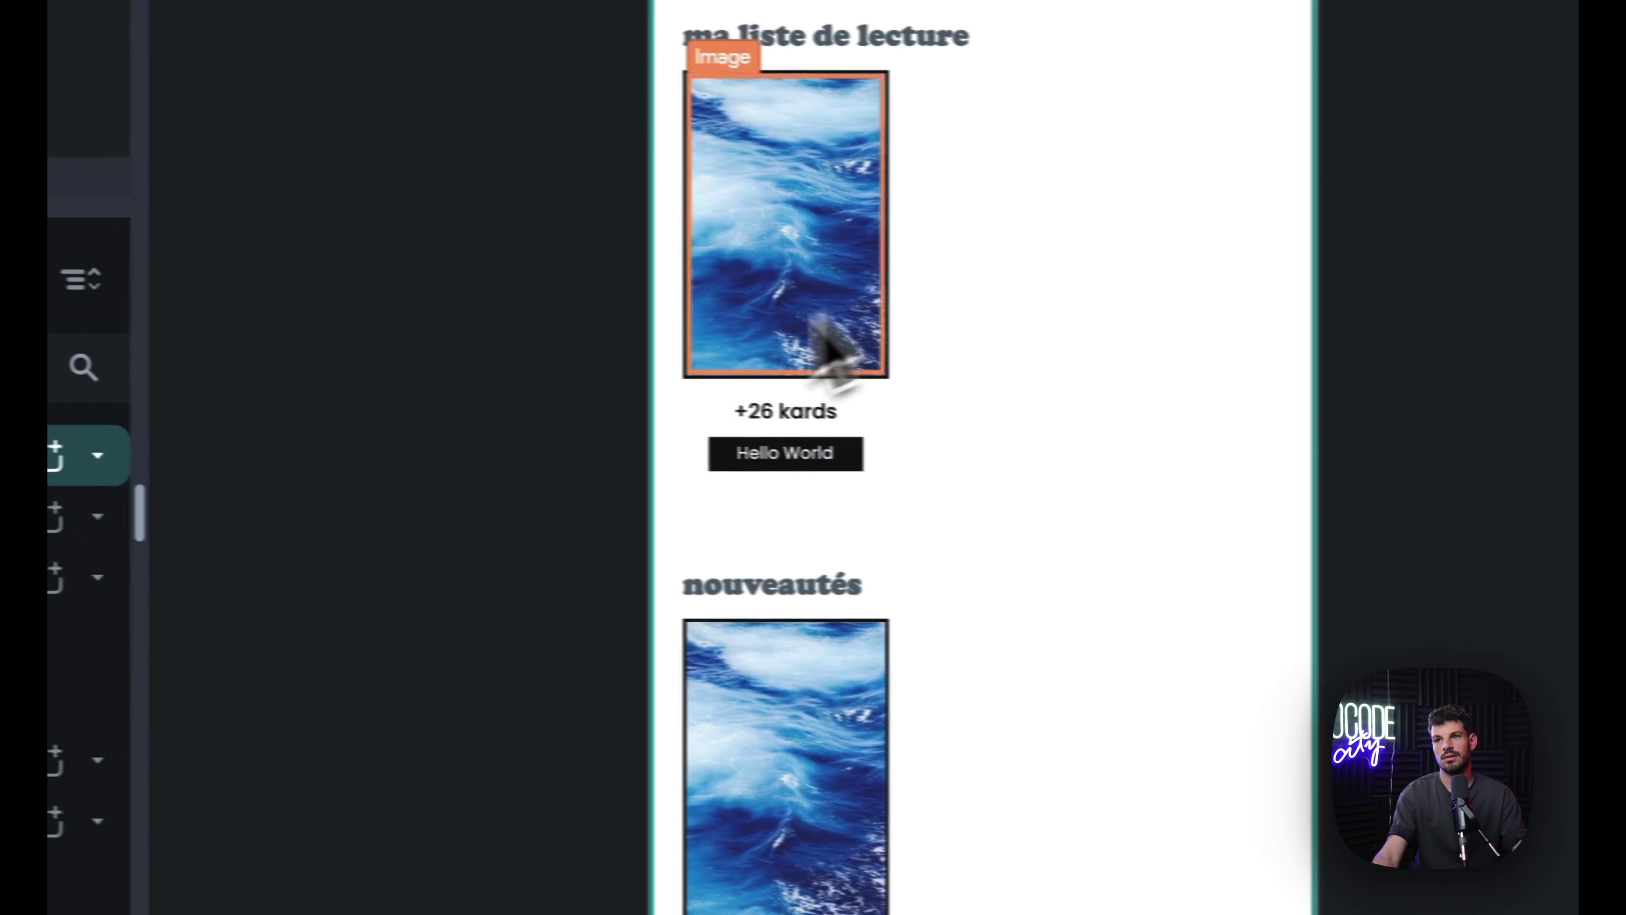
# Step: Give the nouveautés ListView an API Call backend query using the XanoBooks group
pyautogui.click(870, 647)
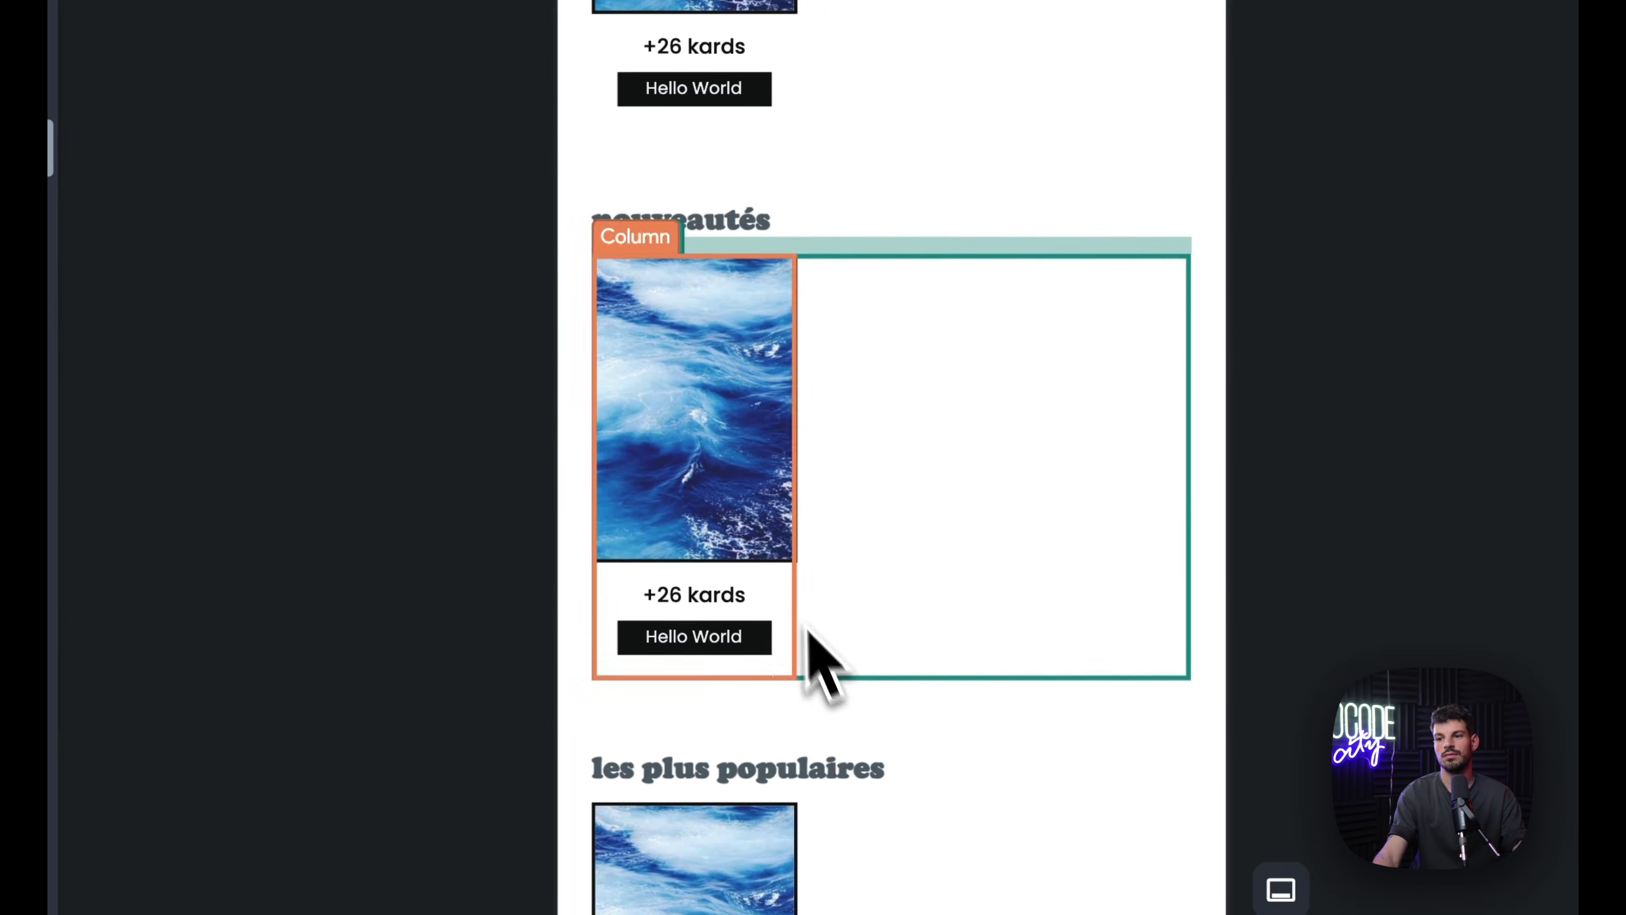
pyautogui.click(806, 626)
pyautogui.click(84, 181)
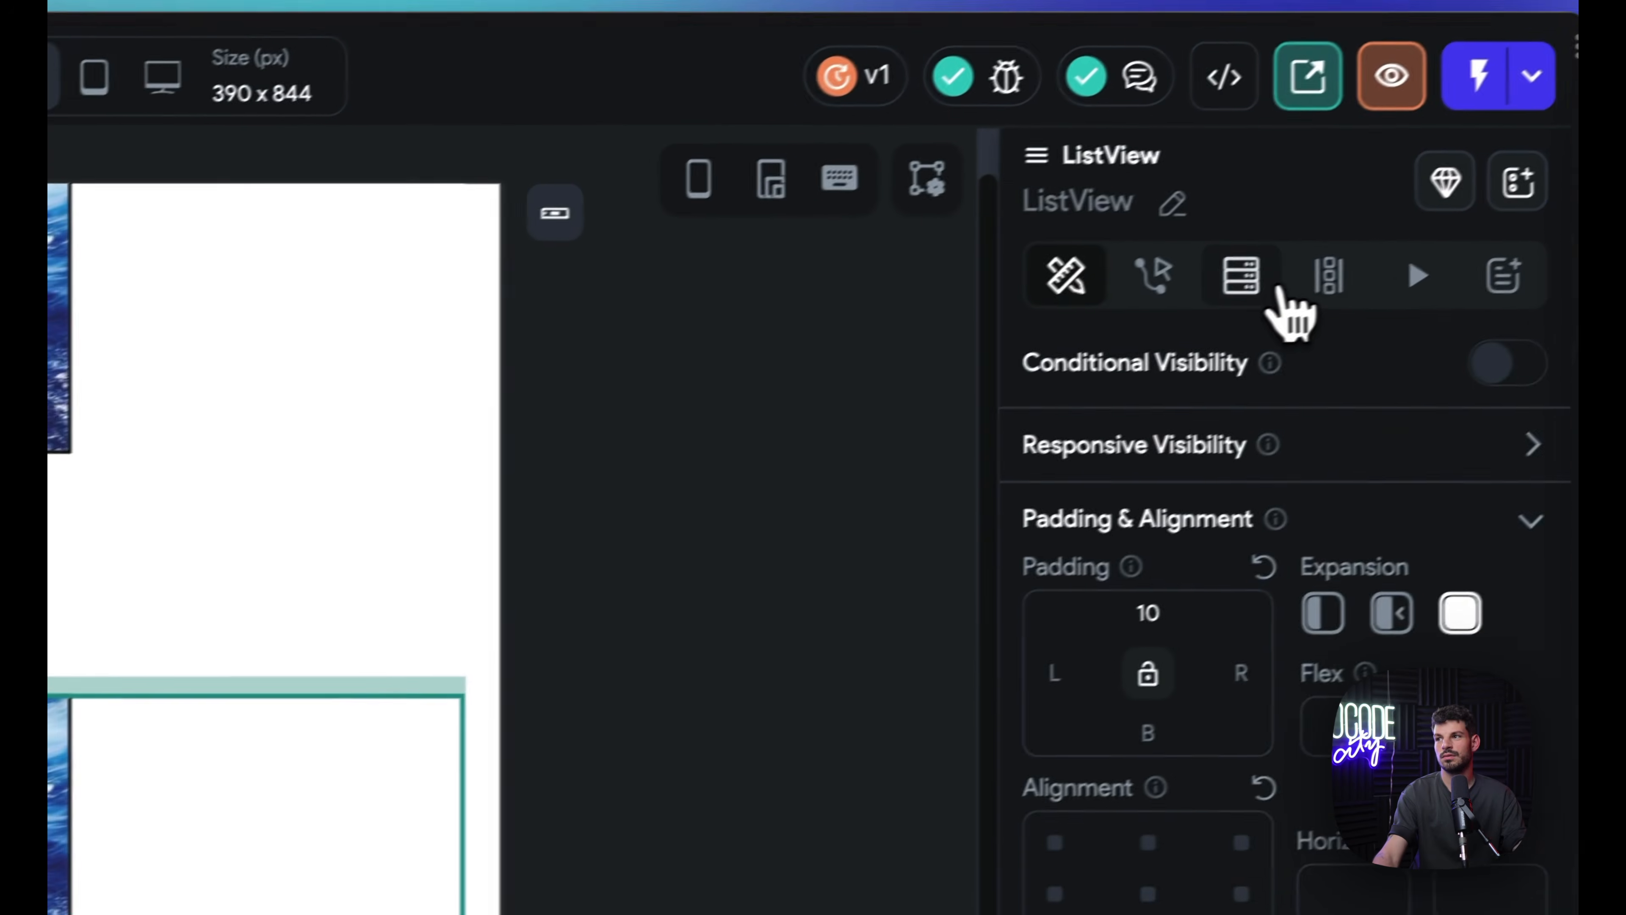
pyautogui.click(1245, 279)
pyautogui.click(1253, 397)
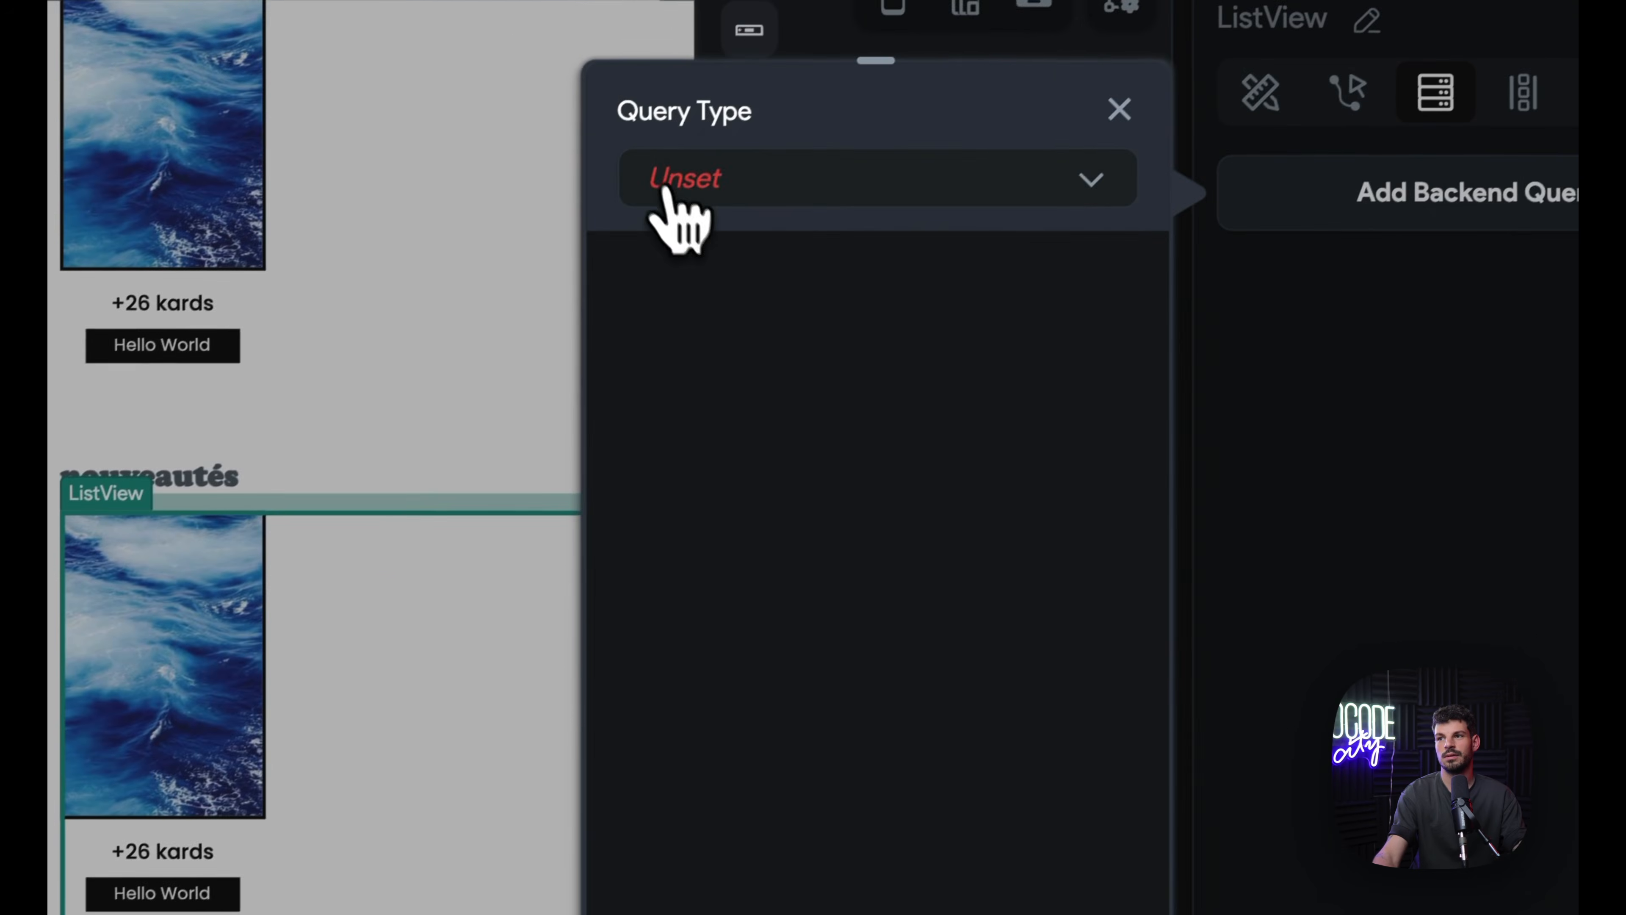
pyautogui.click(666, 191)
pyautogui.click(755, 349)
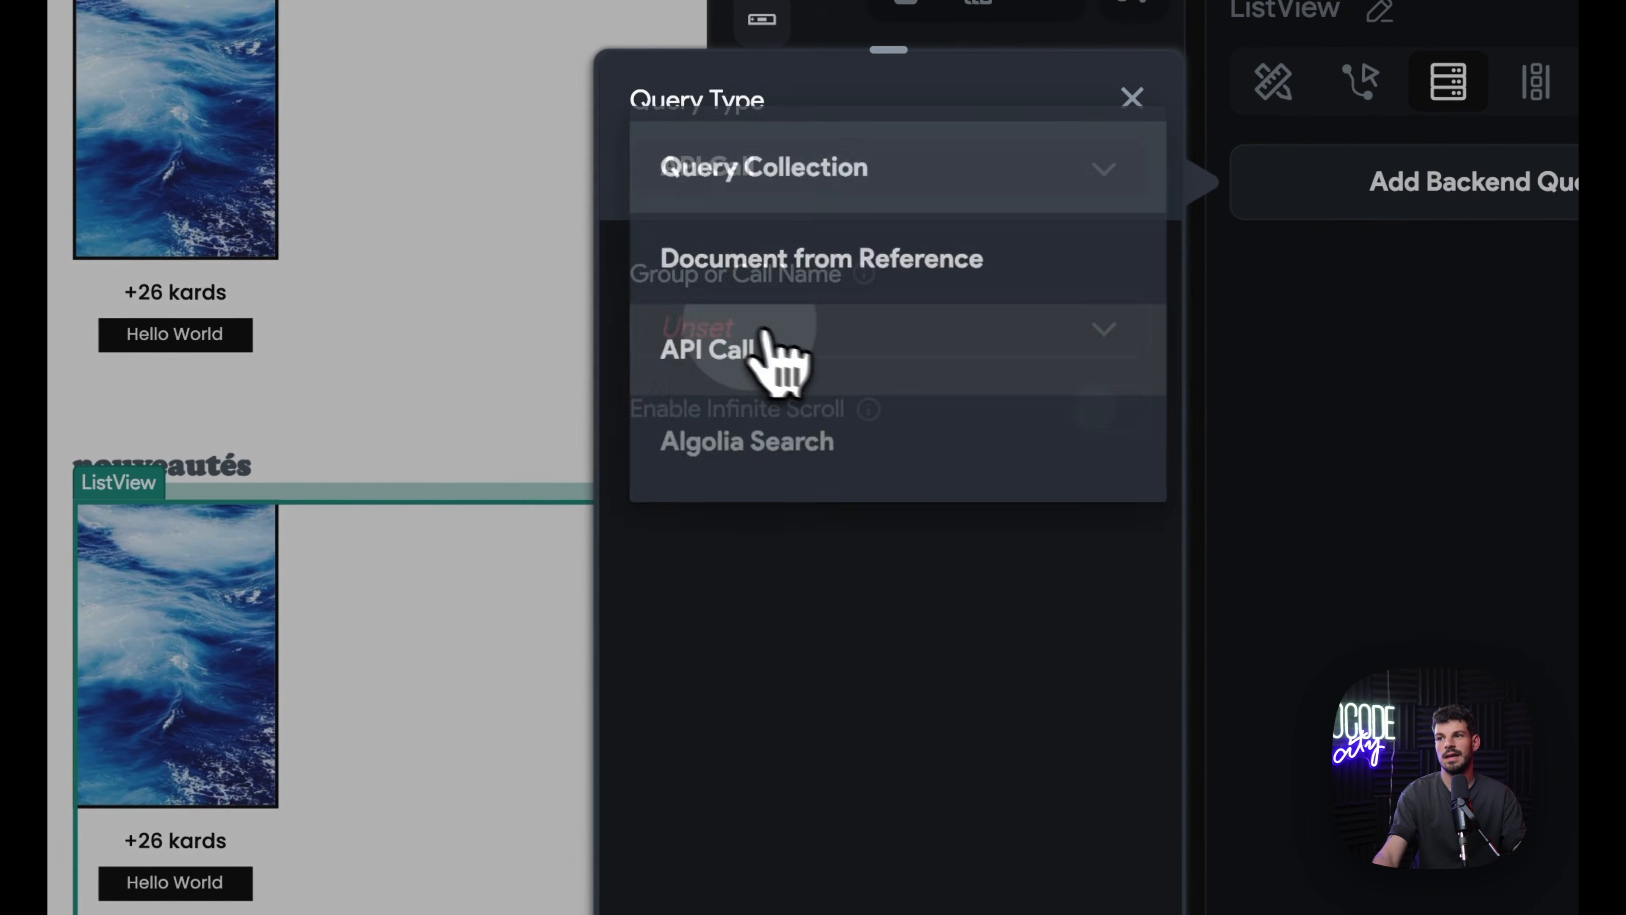
pyautogui.click(1018, 346)
pyautogui.click(900, 442)
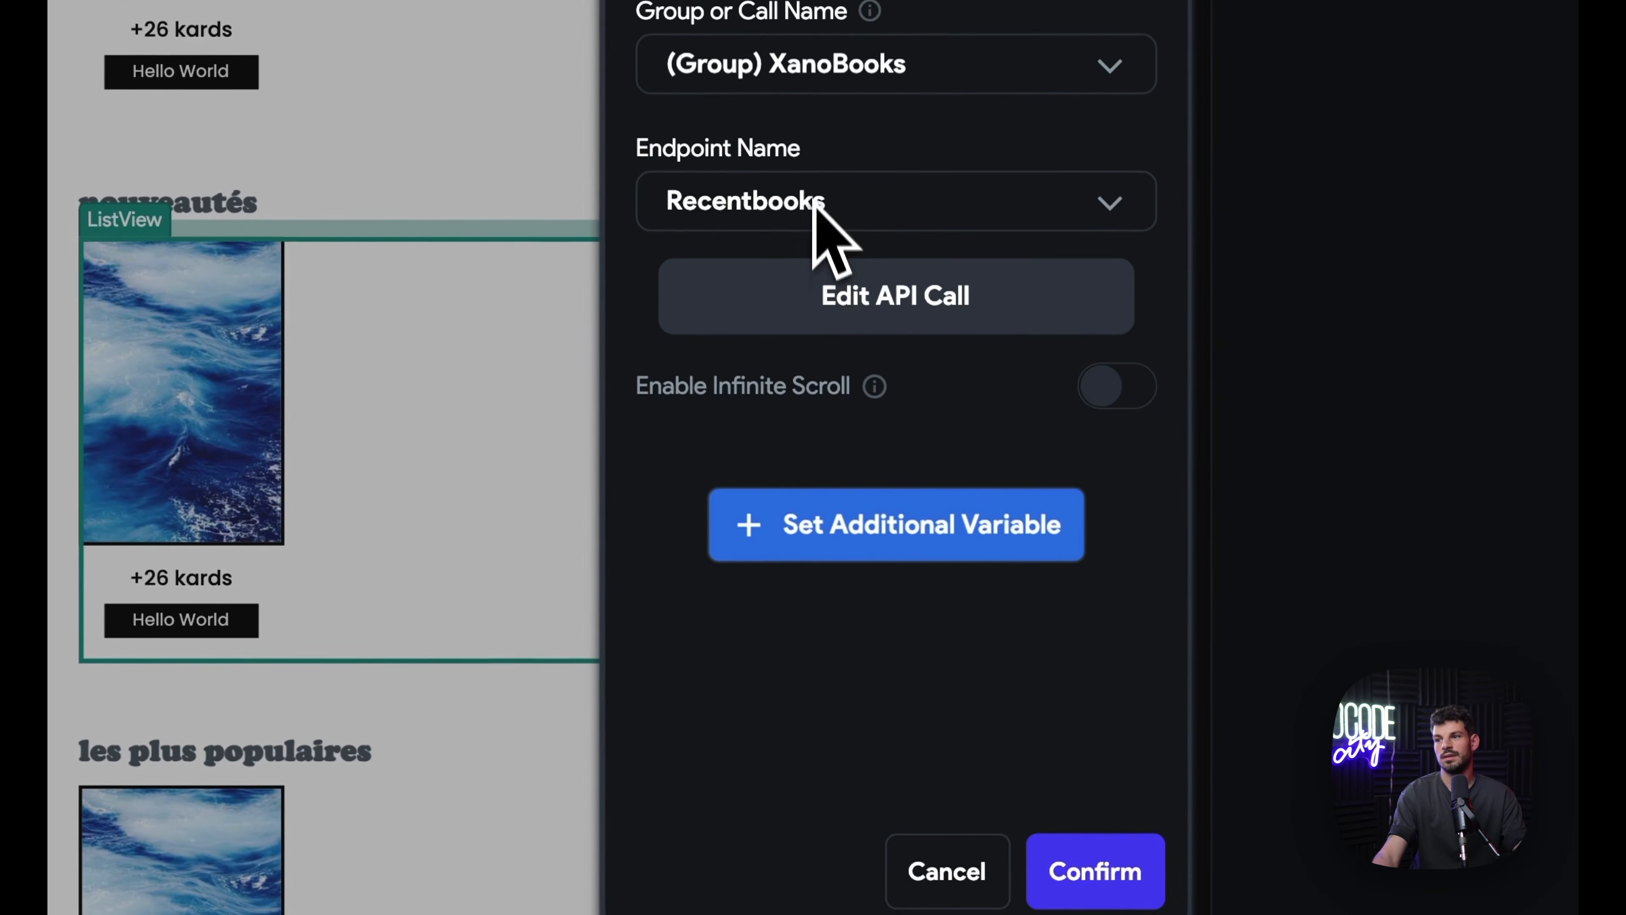
# Step: Set the query's token parameter to App State token, confirm, and open Generate Children from Variable
pyautogui.click(838, 522)
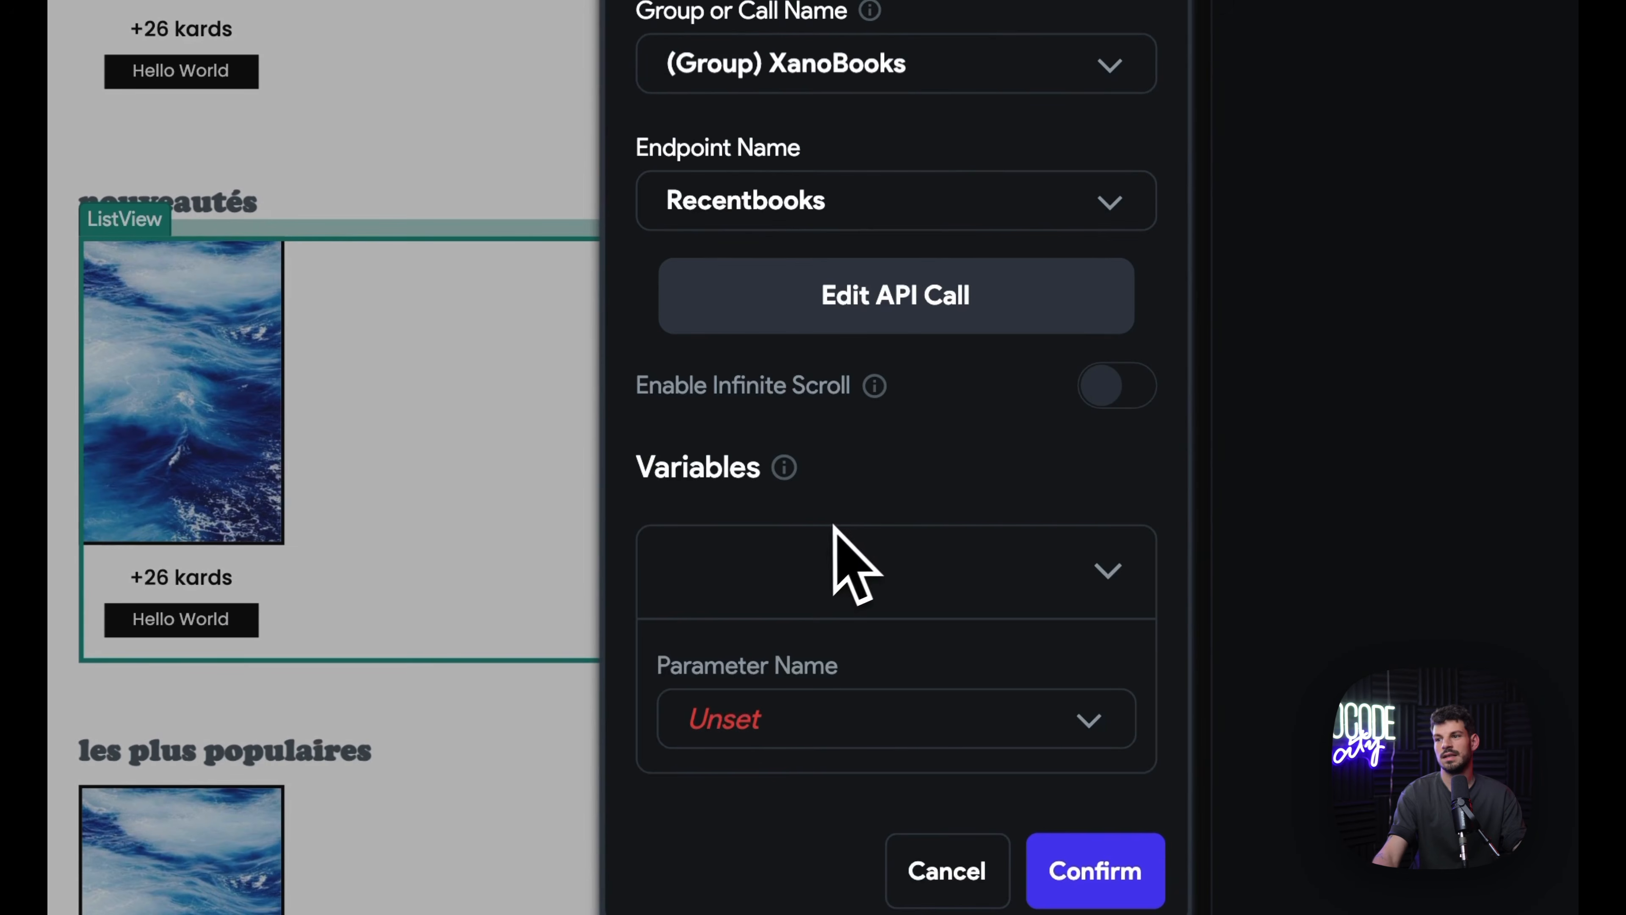
pyautogui.click(737, 720)
pyautogui.click(946, 524)
pyautogui.scroll(-3, 1089, 363)
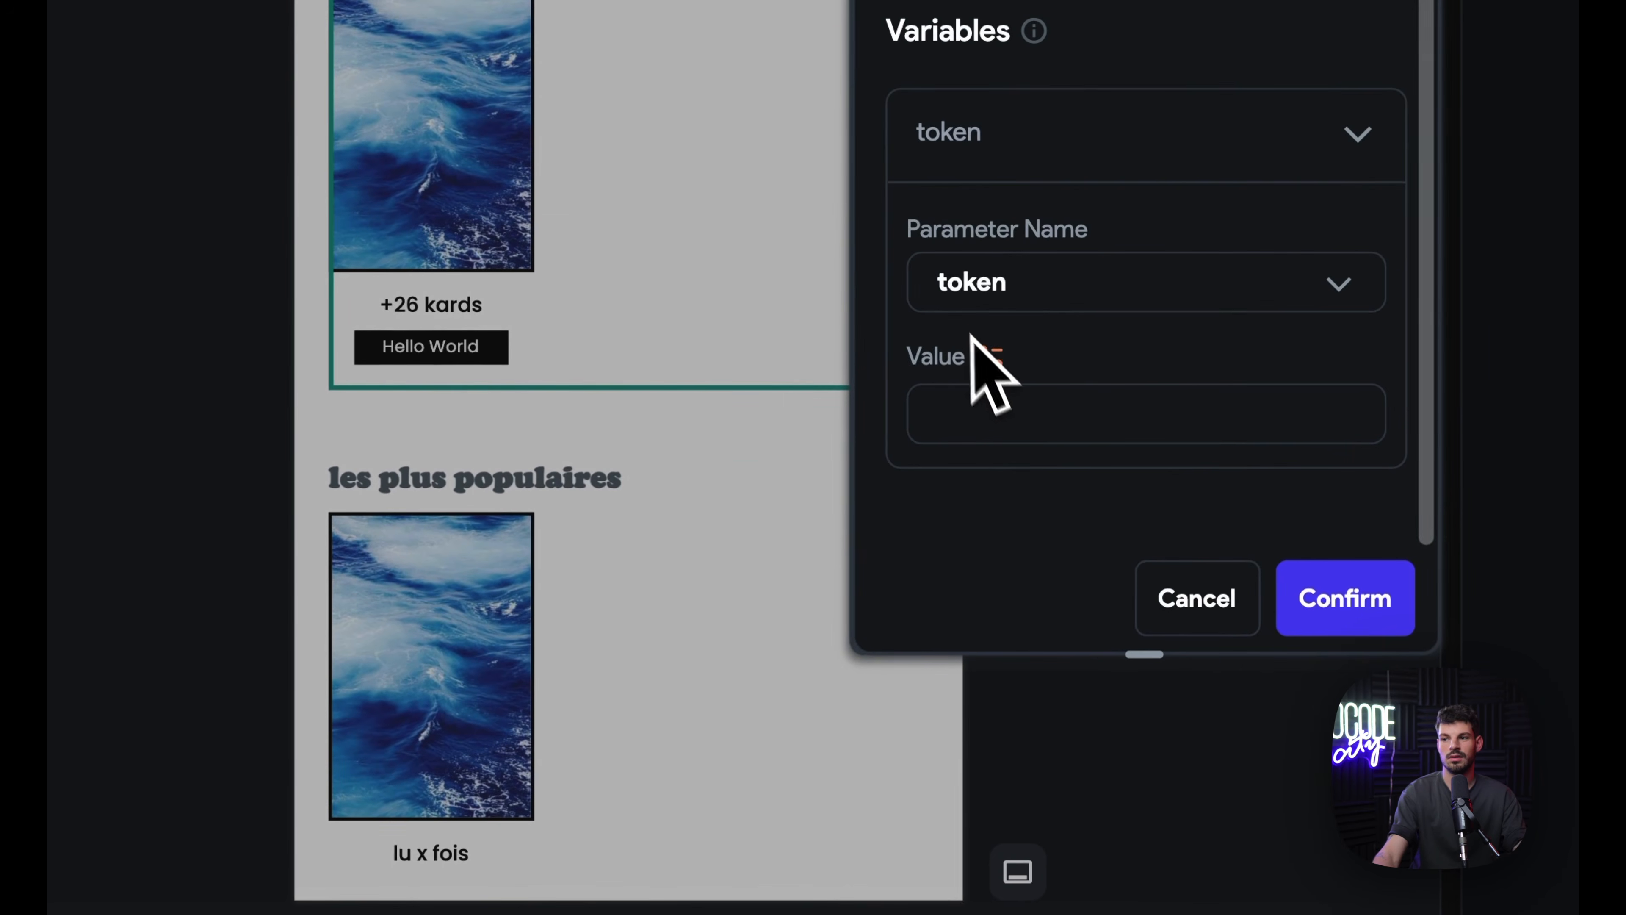
pyautogui.click(989, 356)
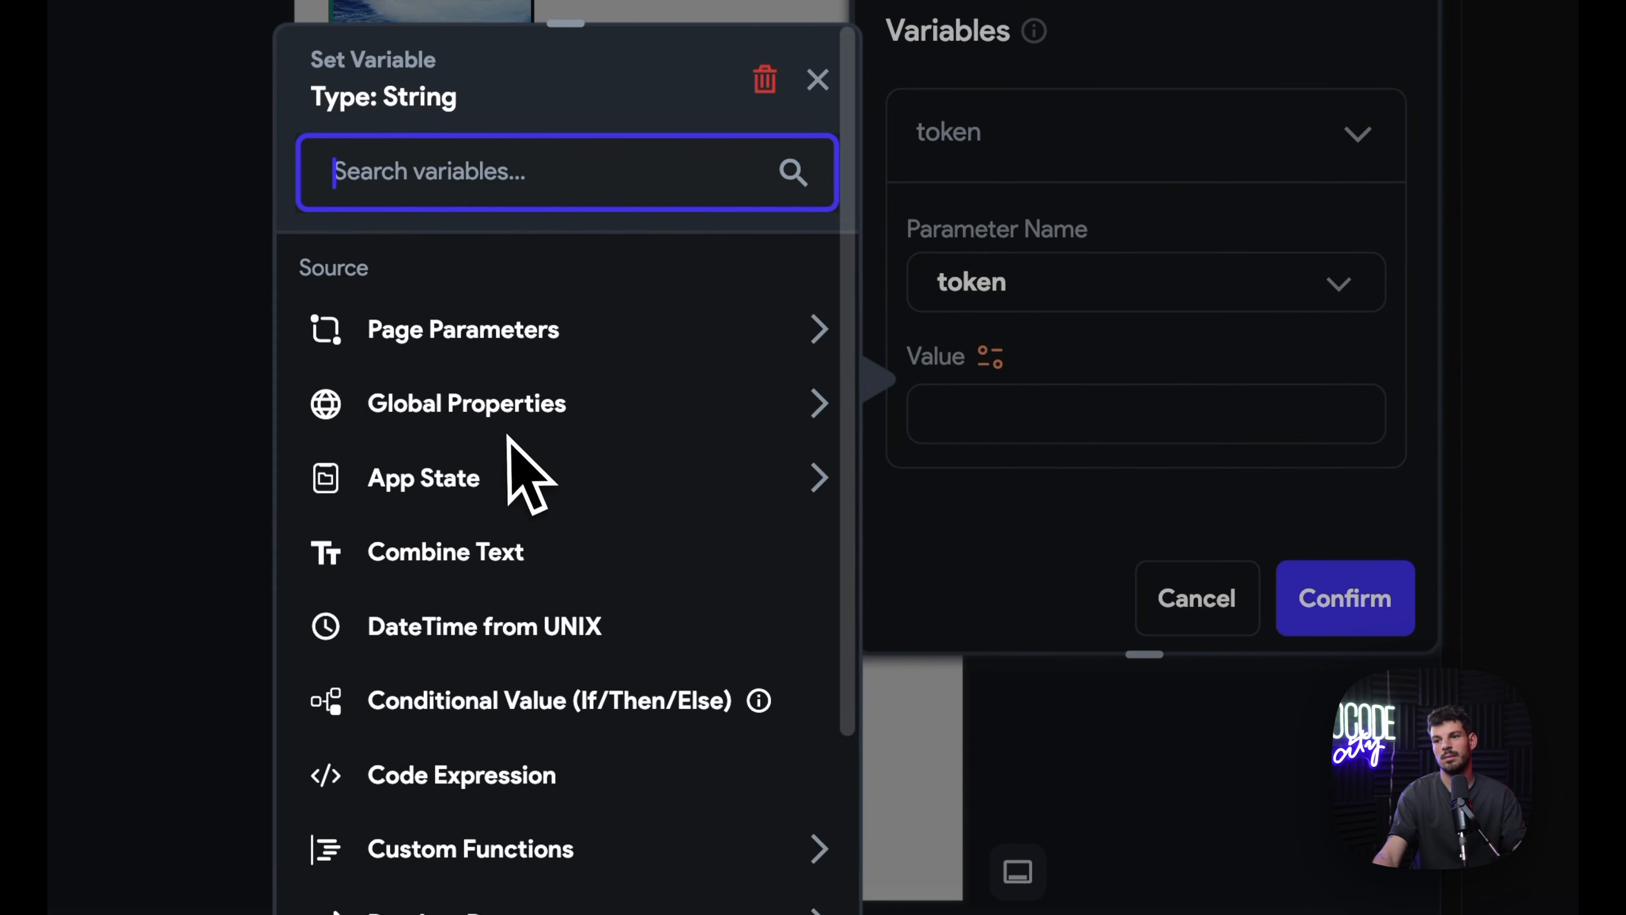
pyautogui.click(477, 487)
pyautogui.click(512, 593)
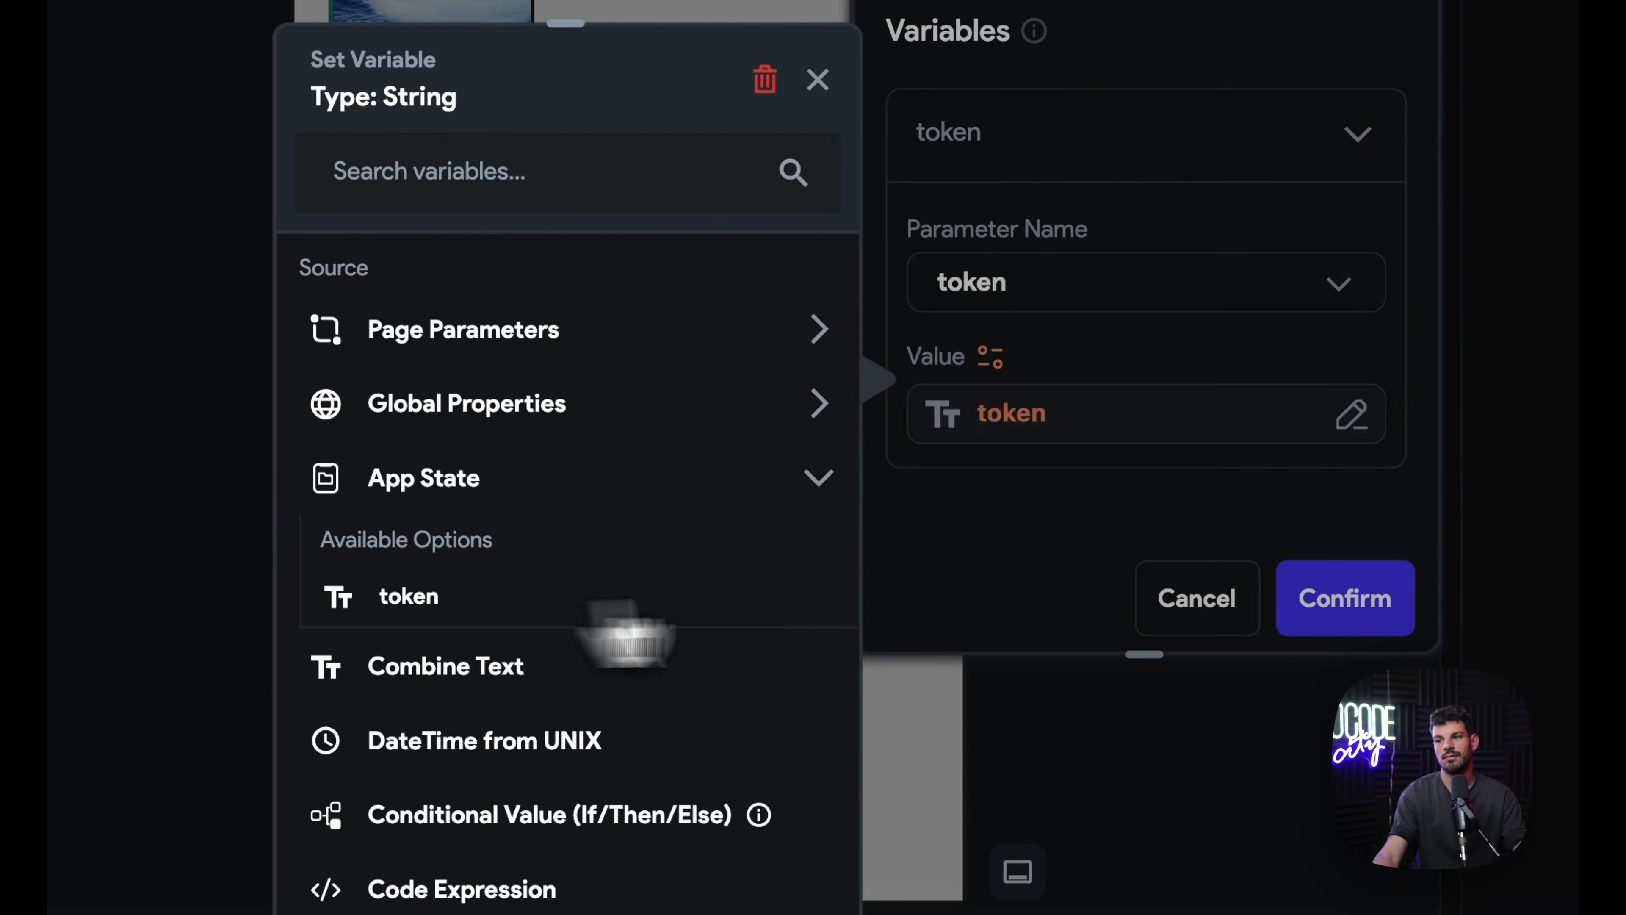
pyautogui.click(934, 698)
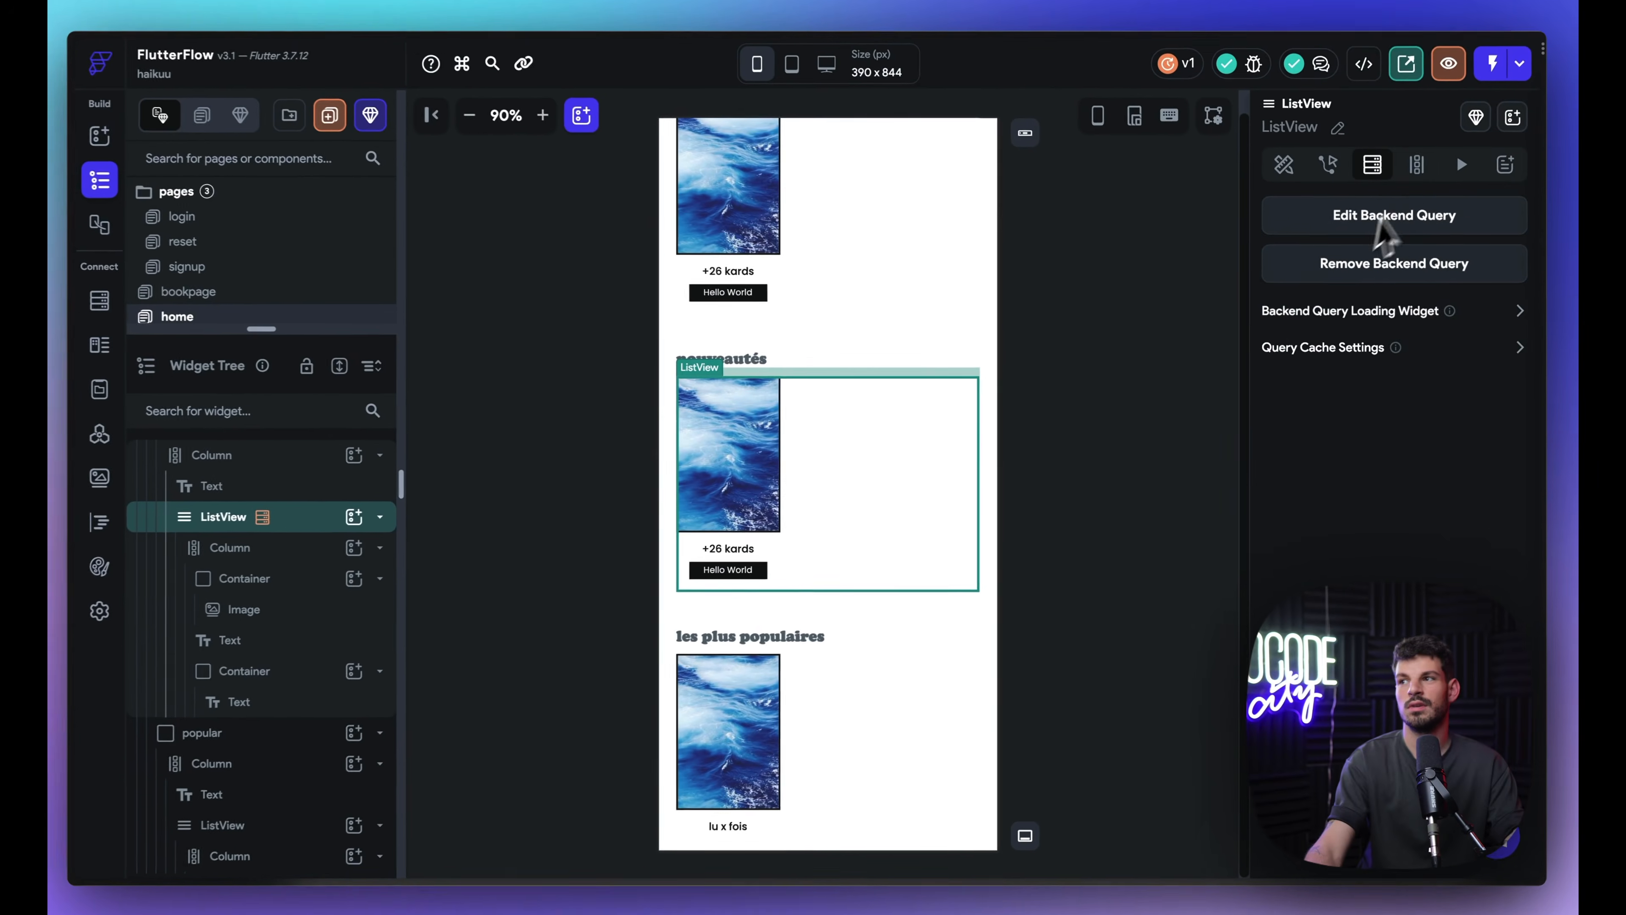
pyautogui.click(1429, 139)
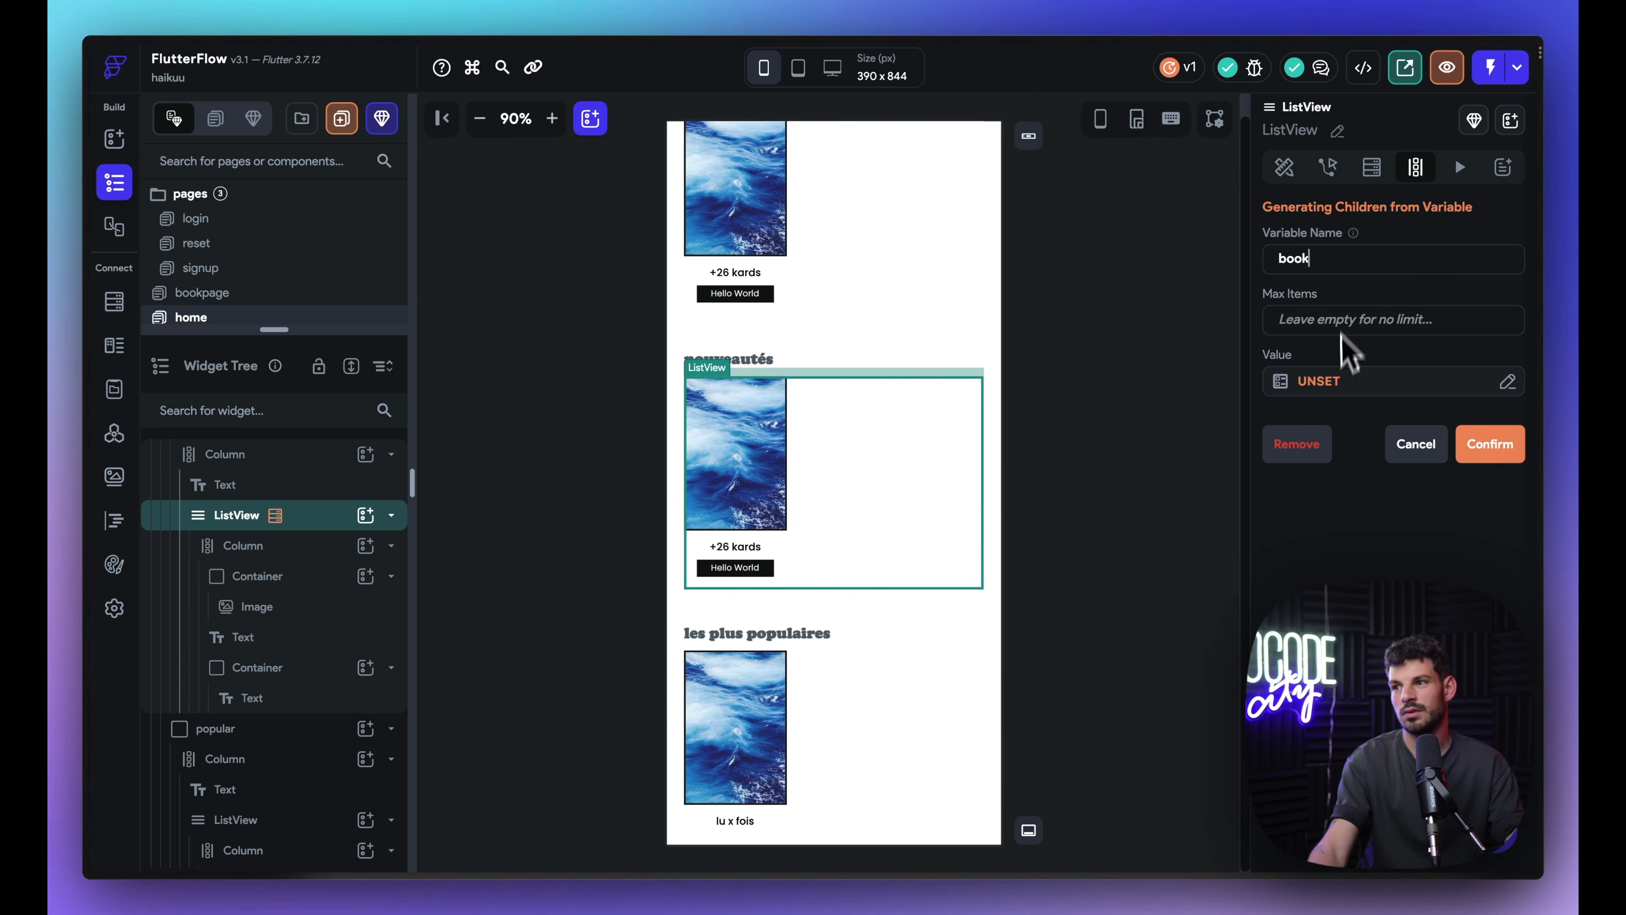
# Step: Generate the nouveautés ListView's children from the Recentbooks Response with JSON Path $
pyautogui.click(1338, 381)
pyautogui.click(1082, 506)
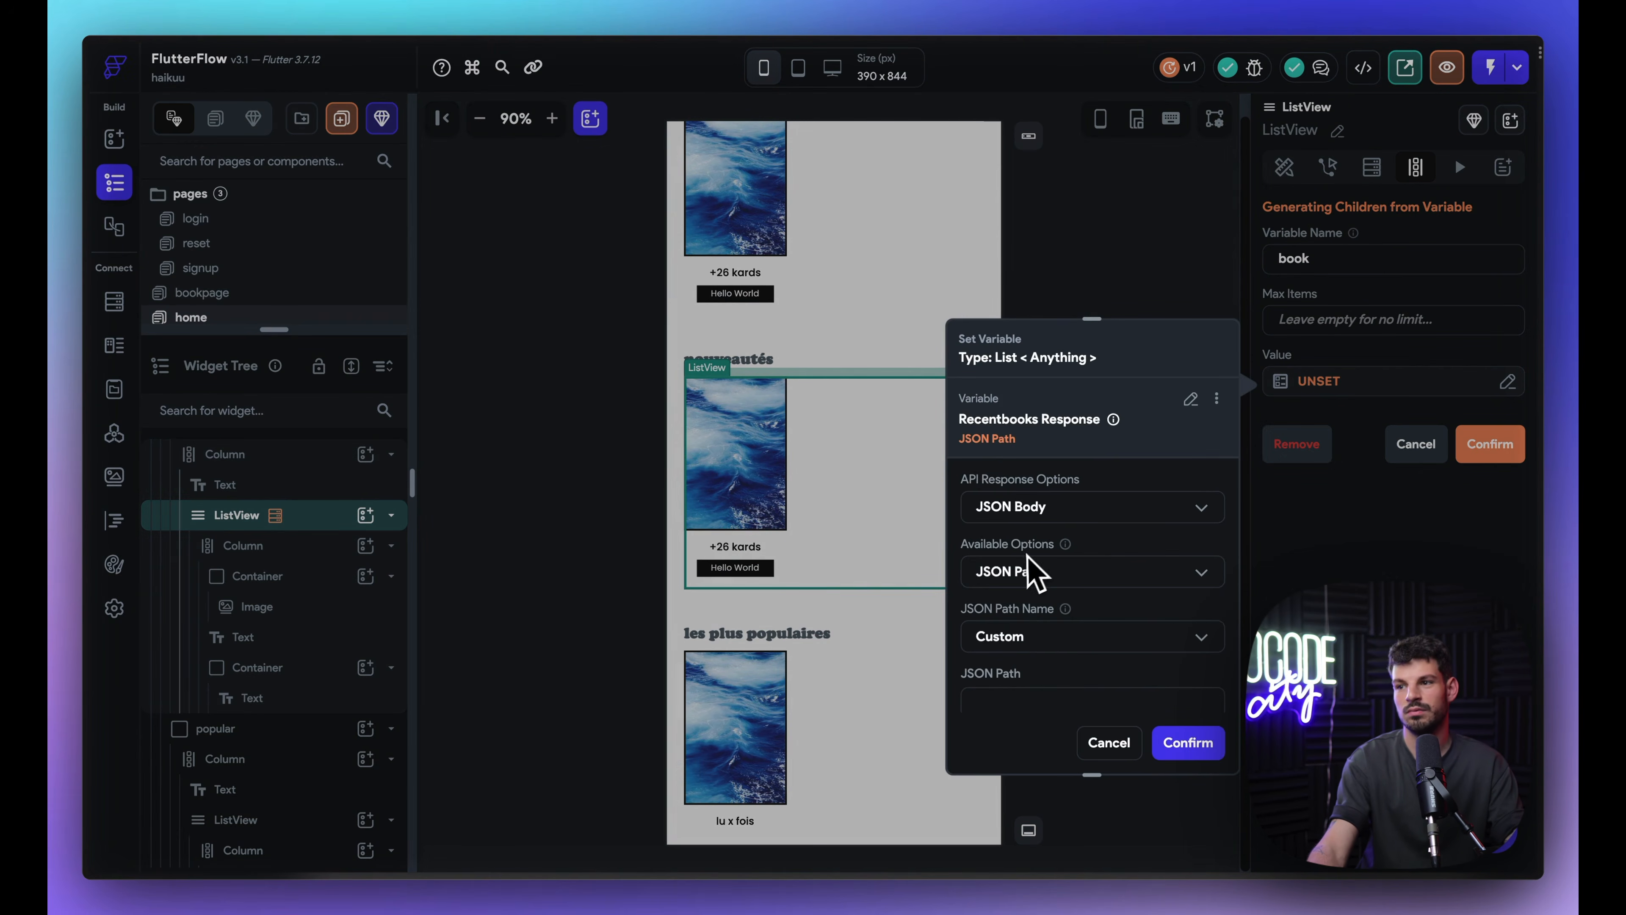
pyautogui.click(1032, 570)
pyautogui.click(1052, 552)
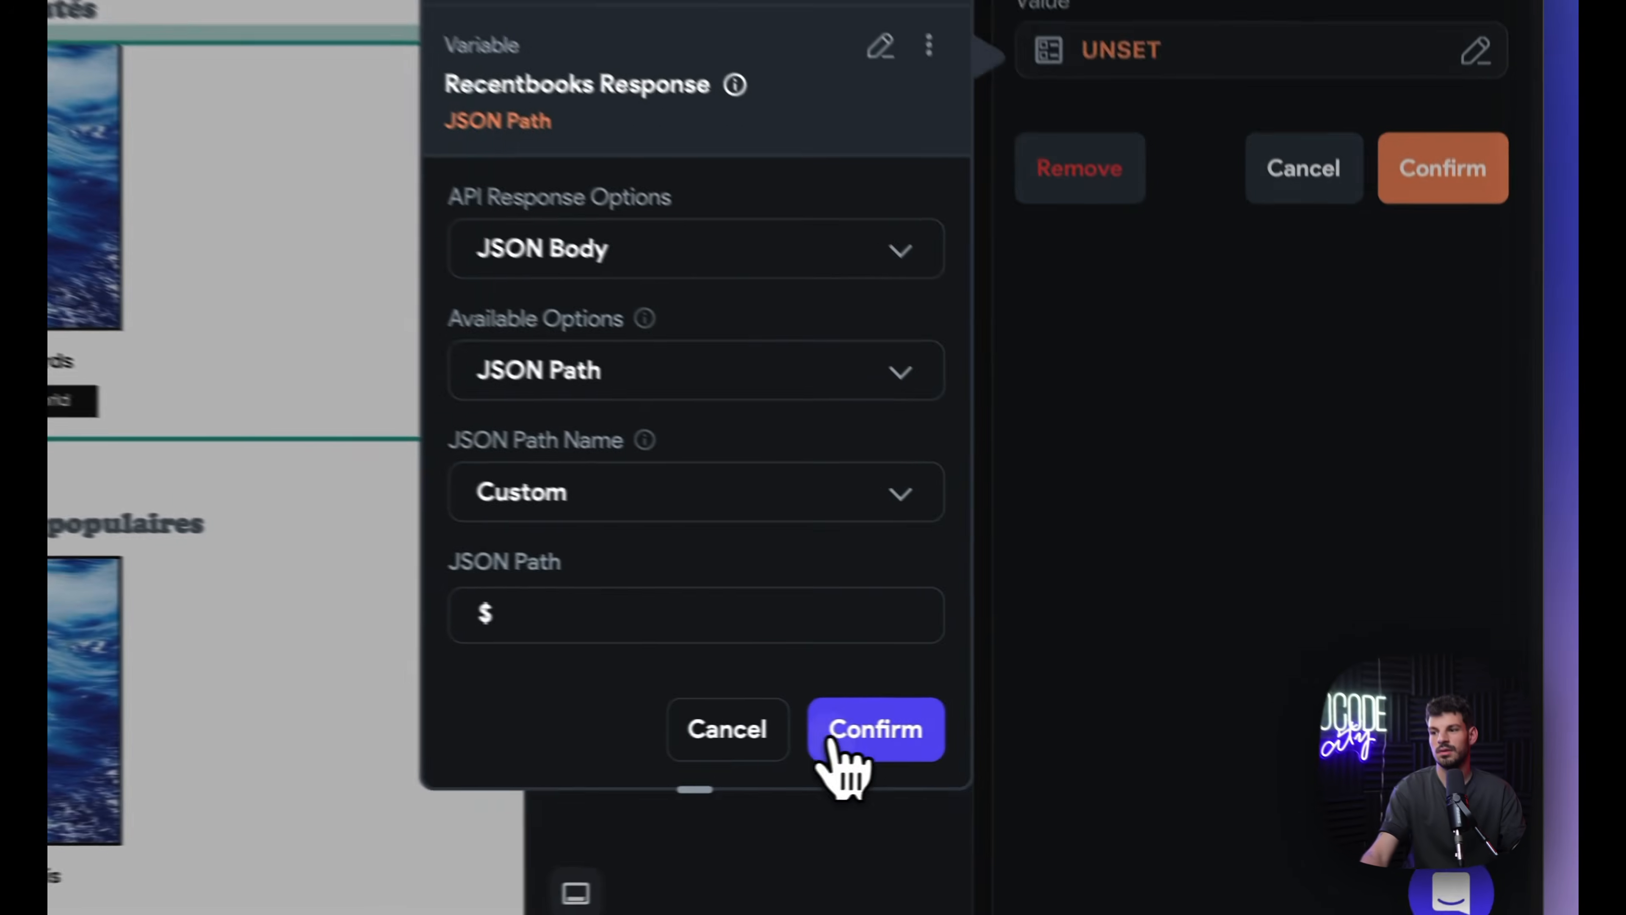
pyautogui.click(1184, 743)
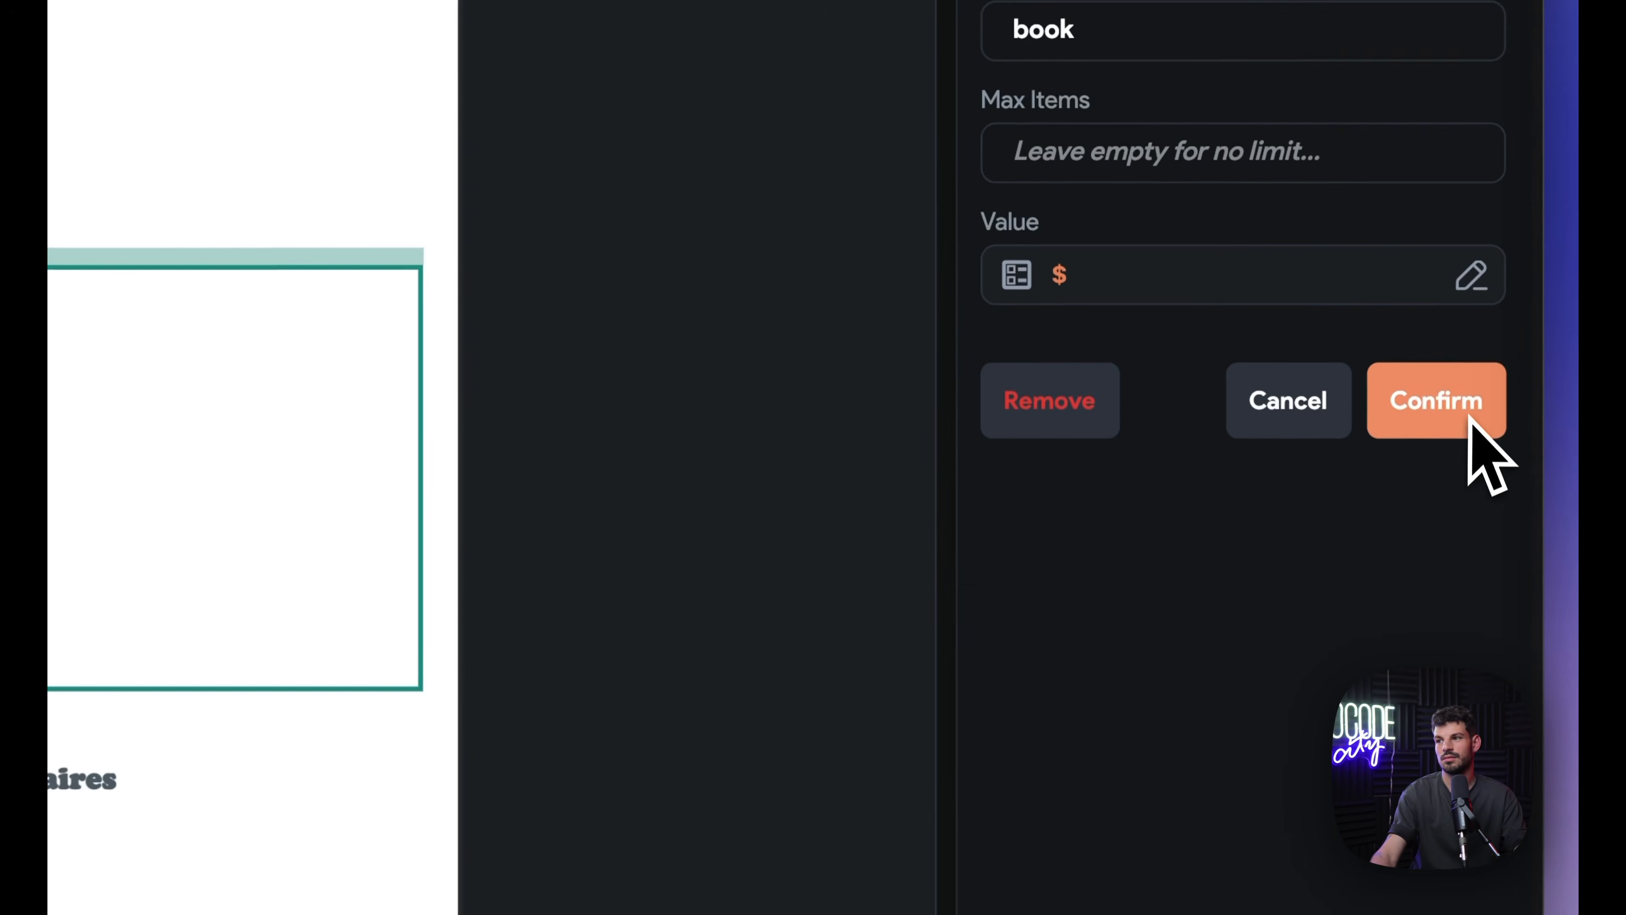
pyautogui.click(1458, 407)
pyautogui.click(359, 626)
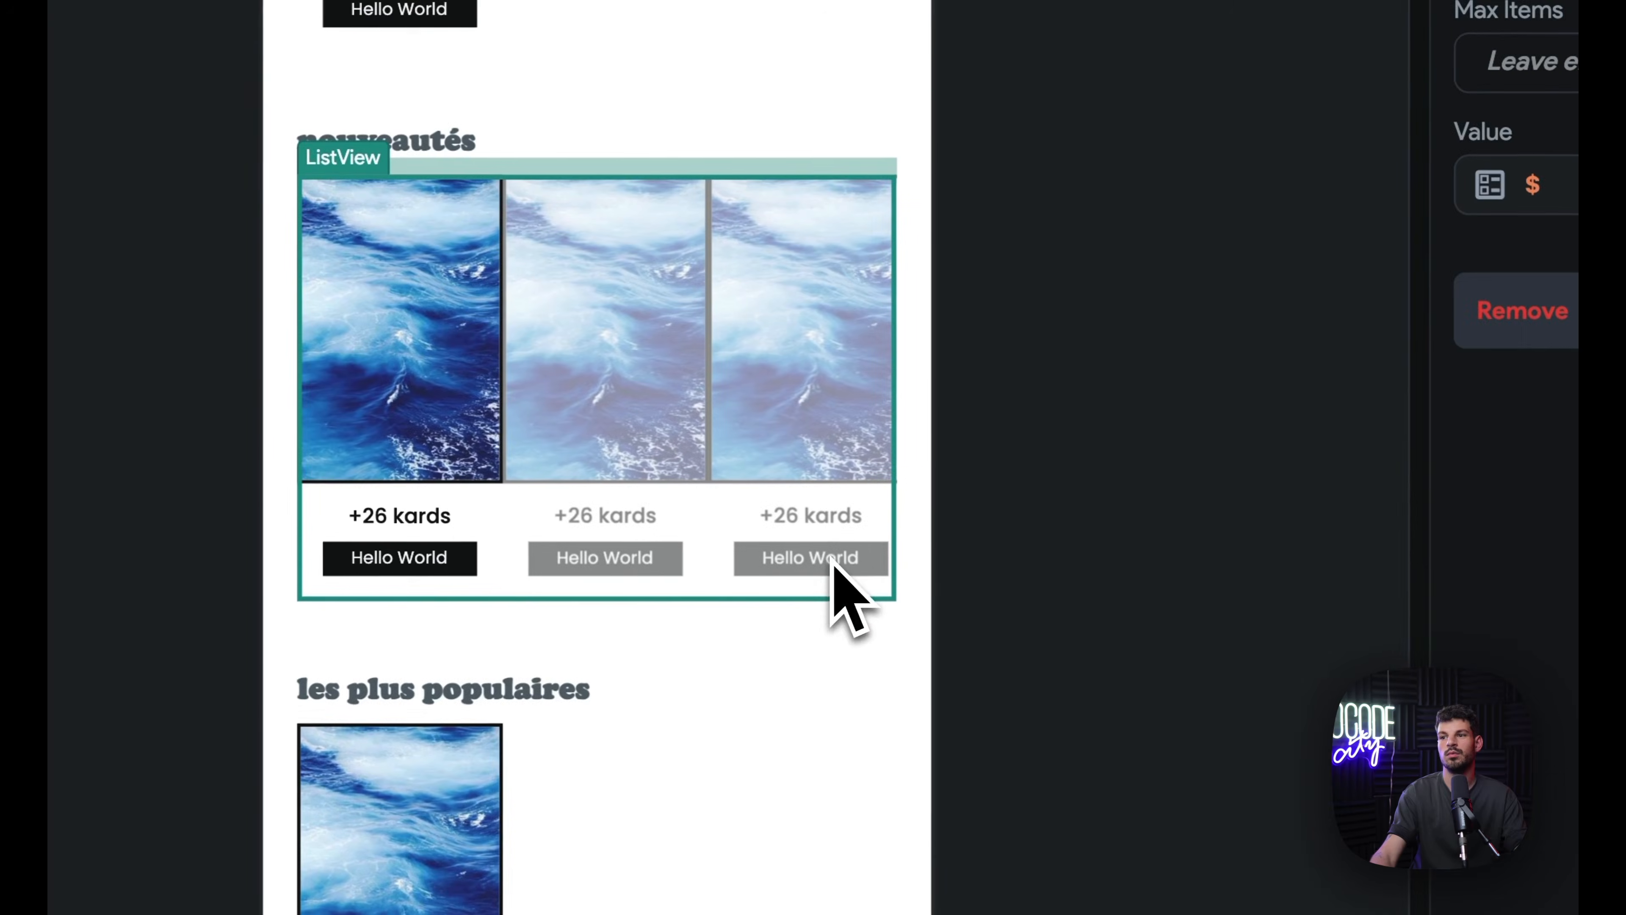
# Step: Set the card column's right padding to 10 and unlock the enclosing container's padding
pyautogui.click(472, 500)
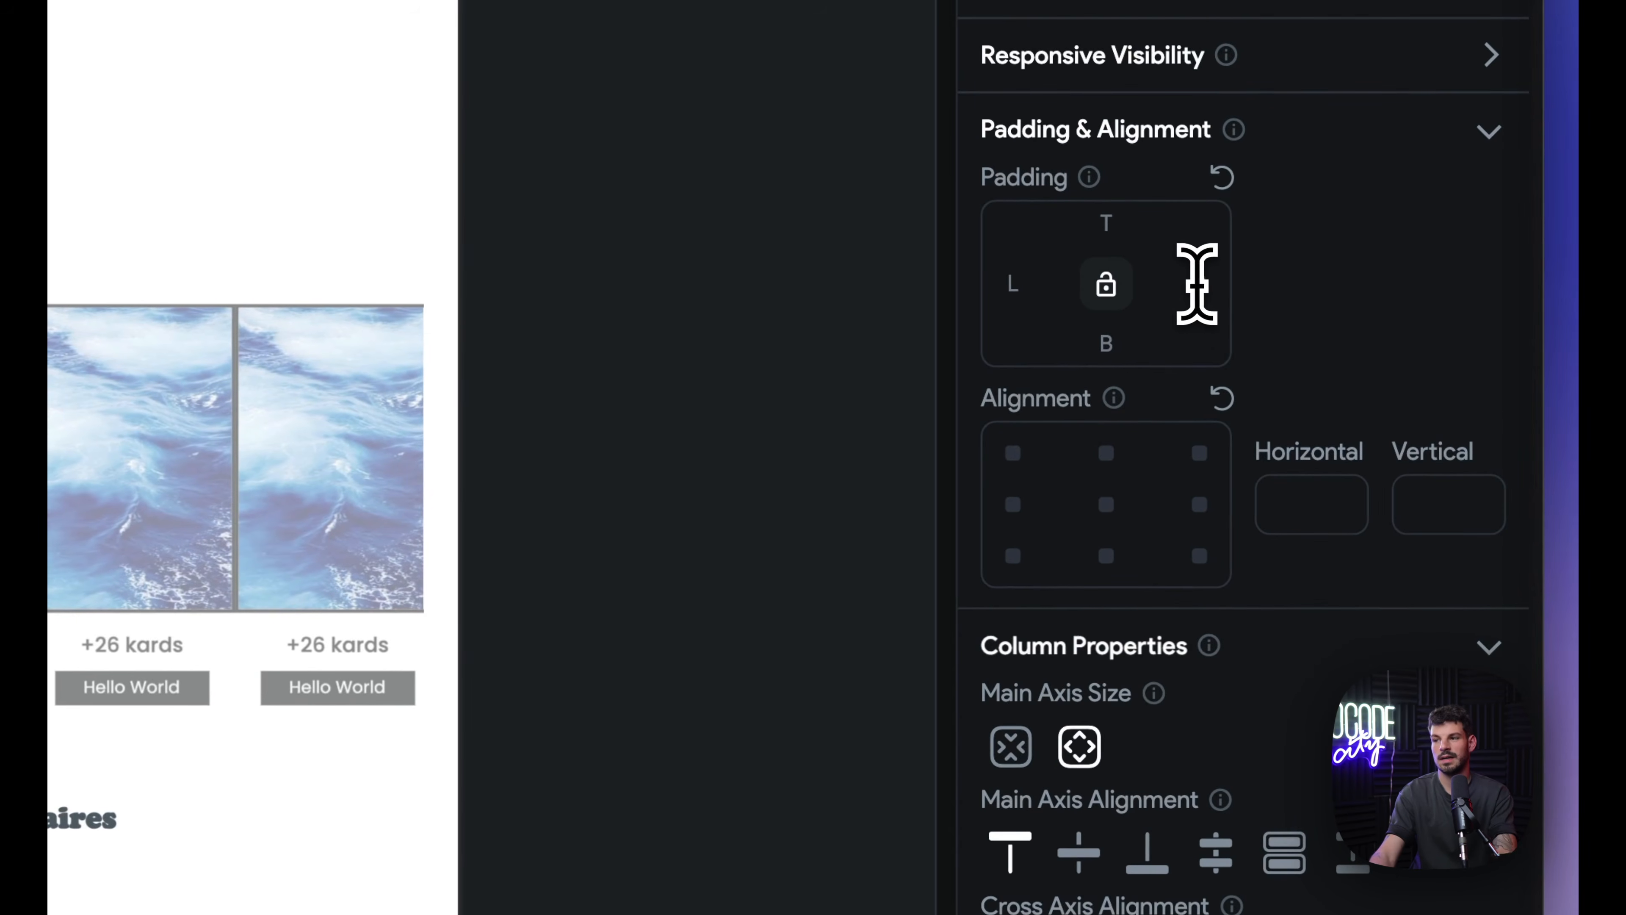
pyautogui.write('10')
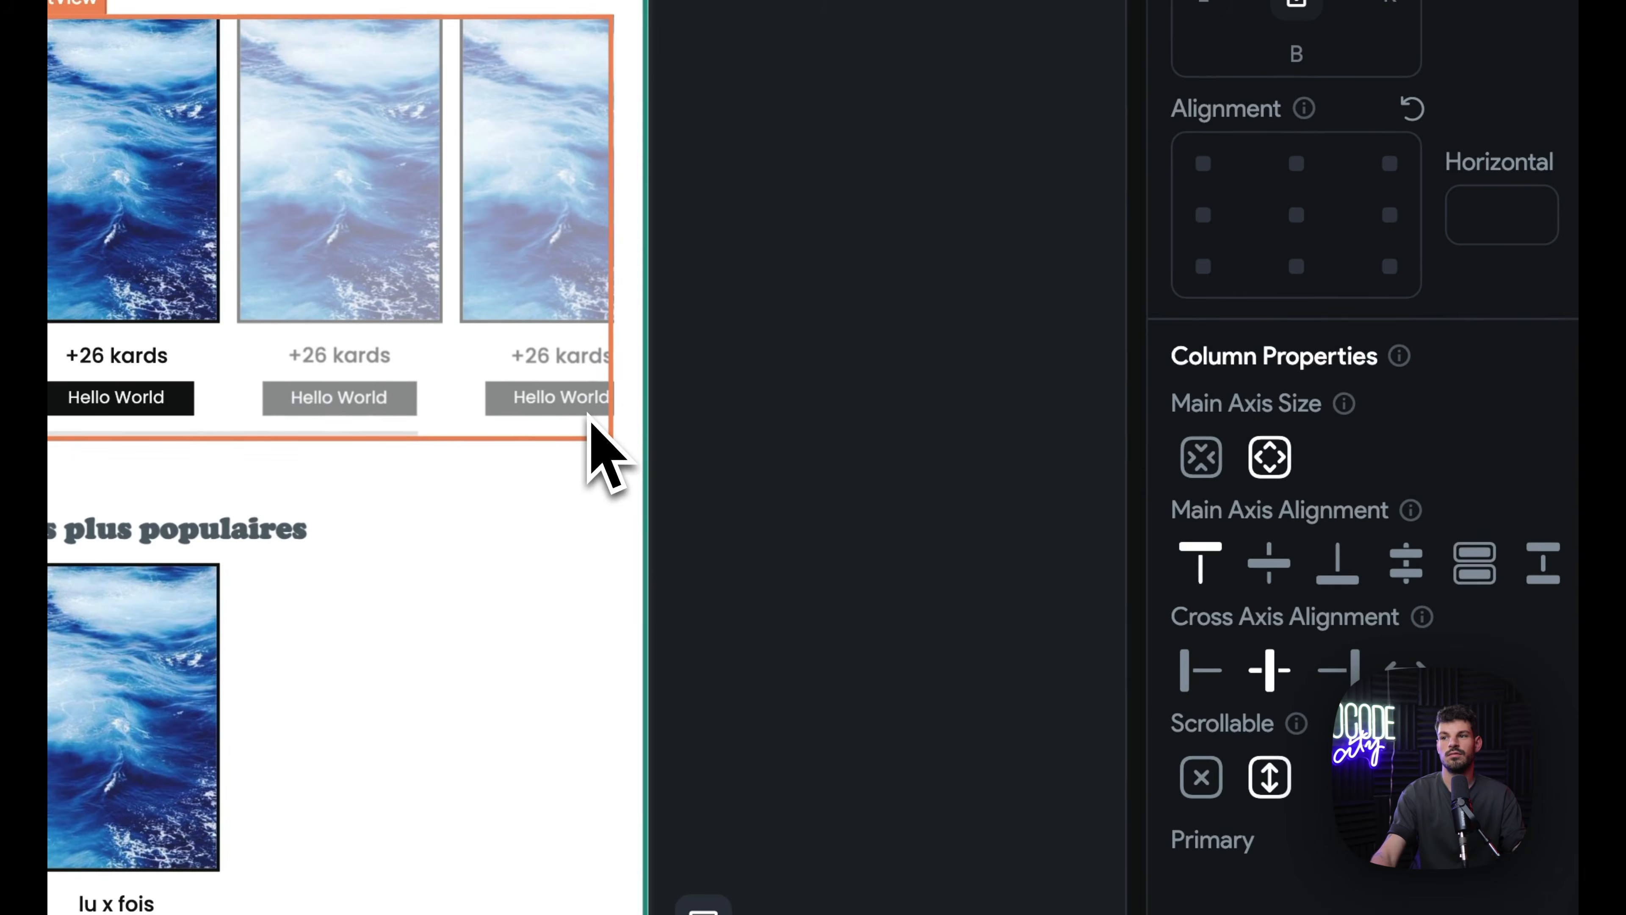
pyautogui.click(587, 417)
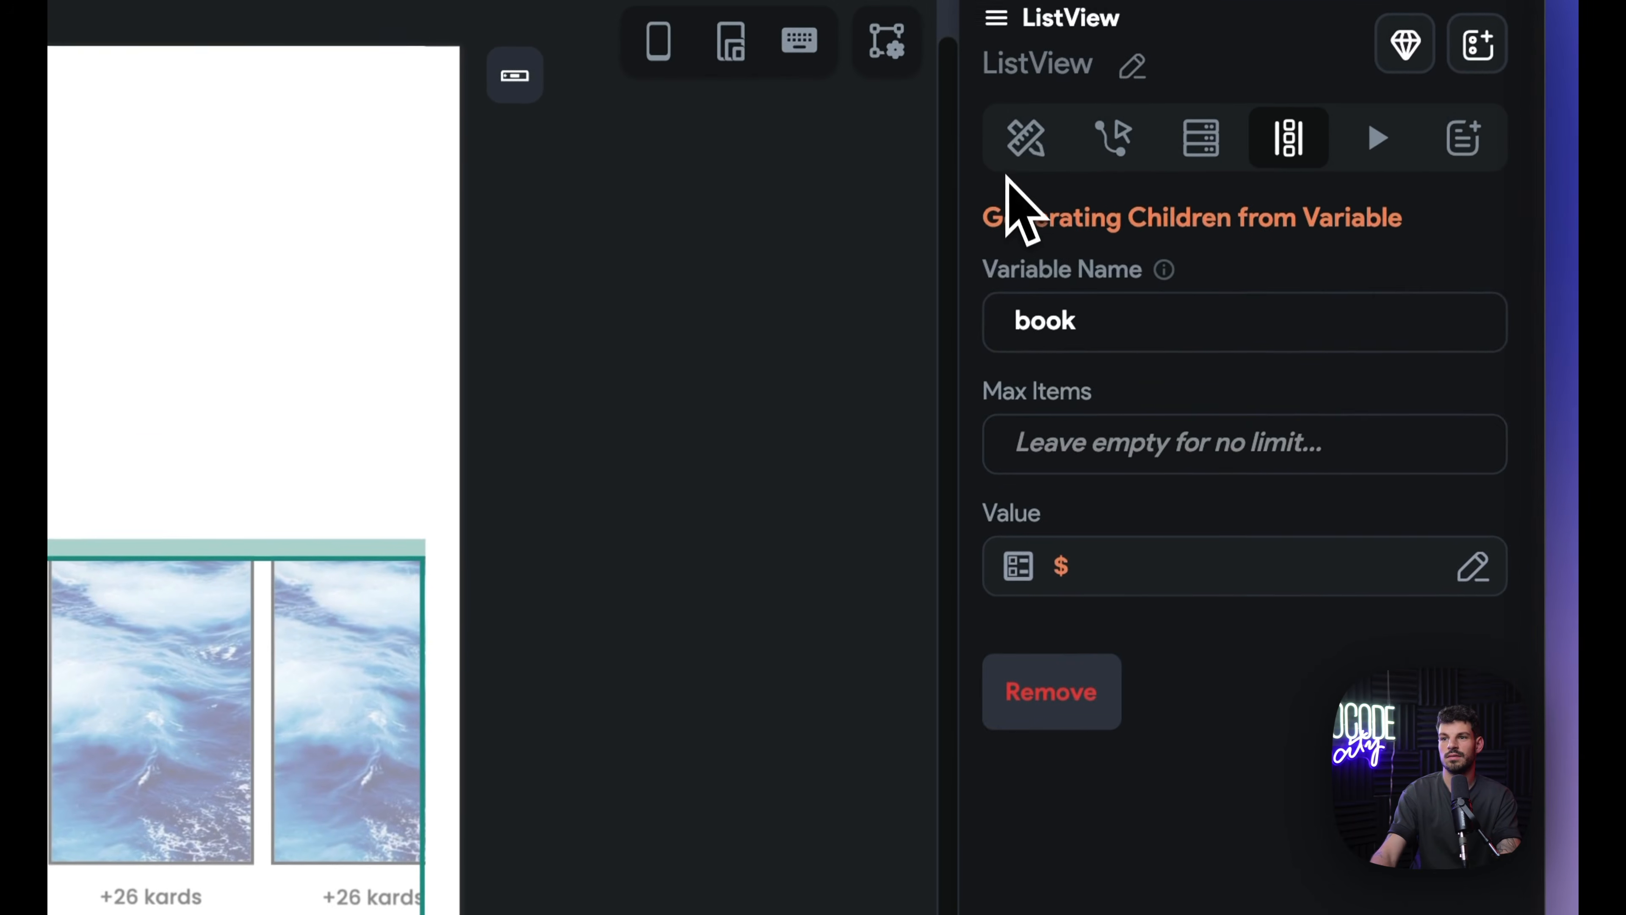
pyautogui.click(1026, 141)
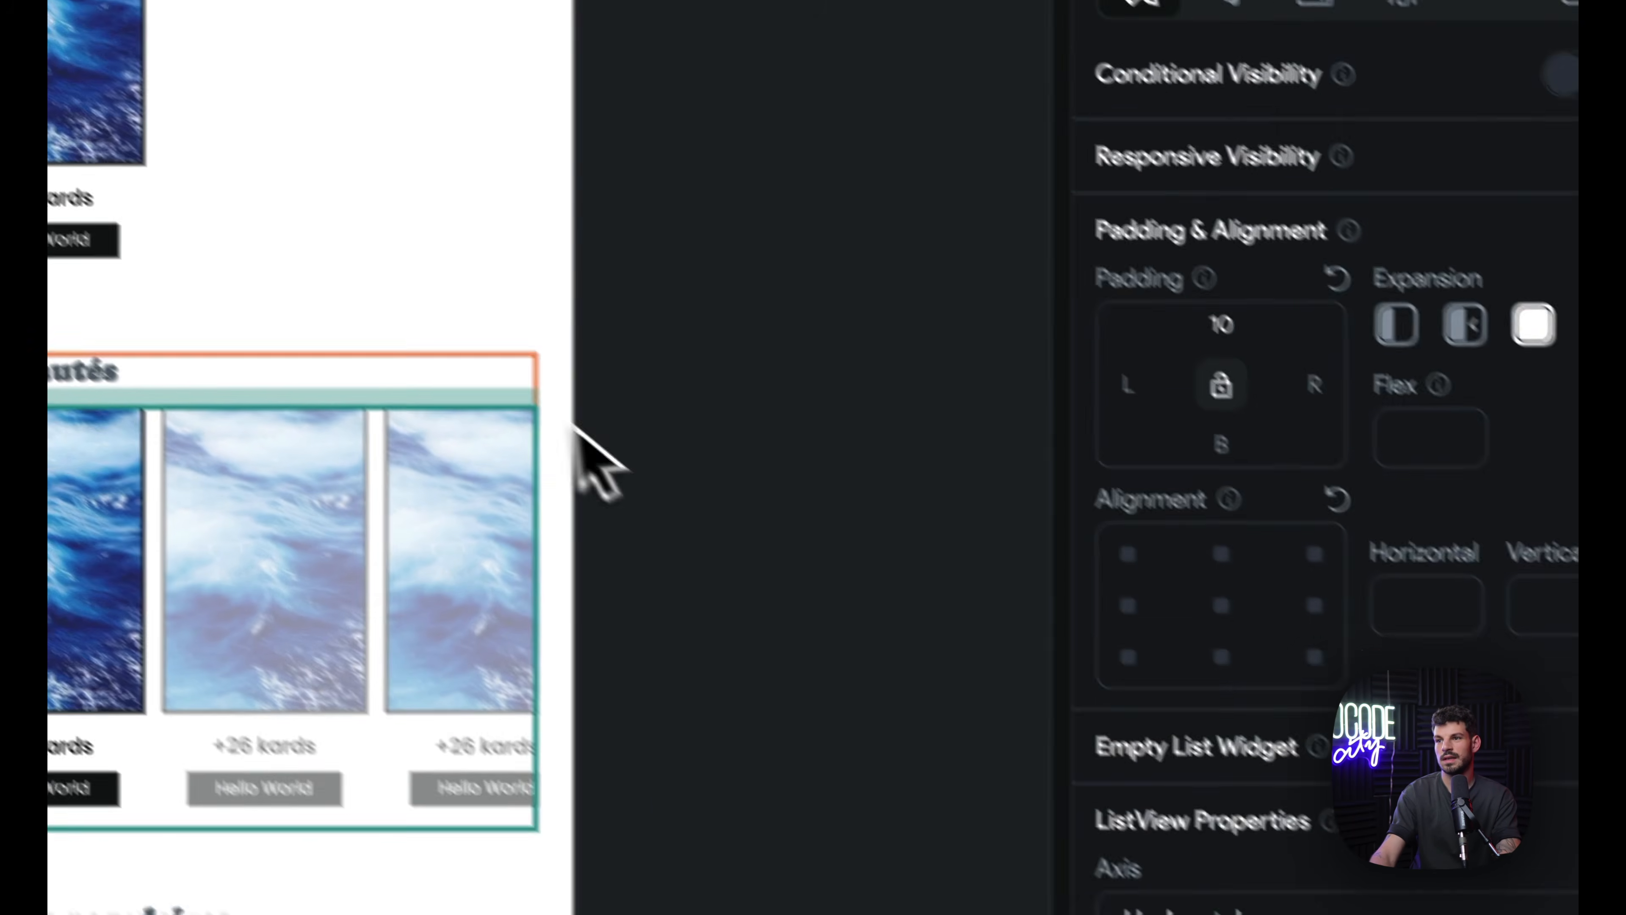
pyautogui.click(537, 384)
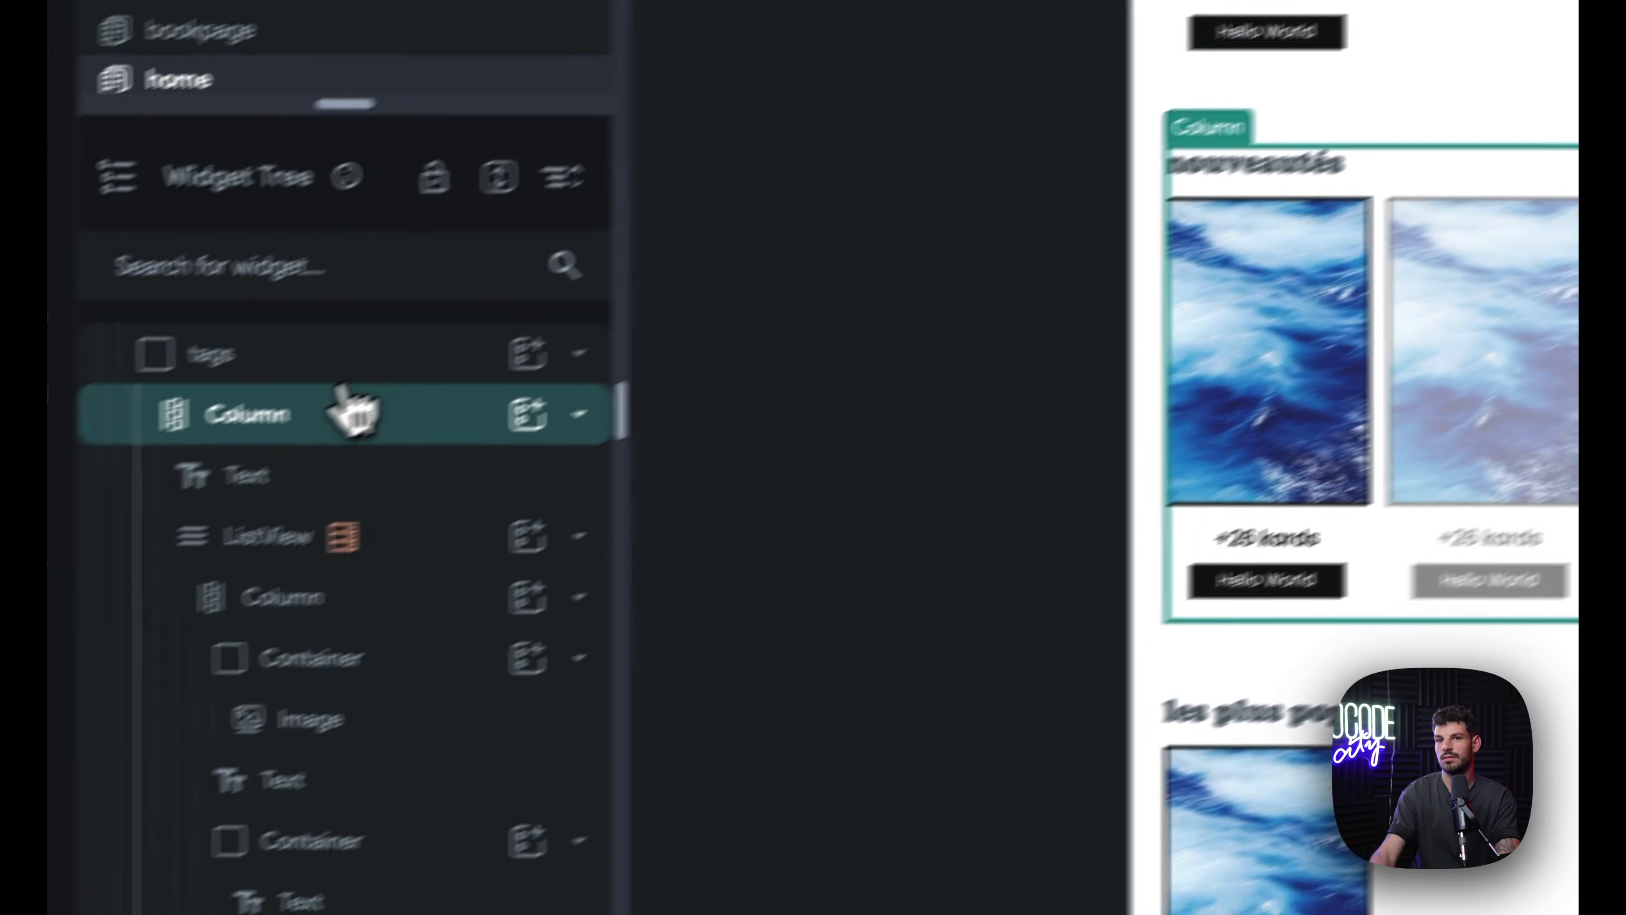
pyautogui.click(343, 401)
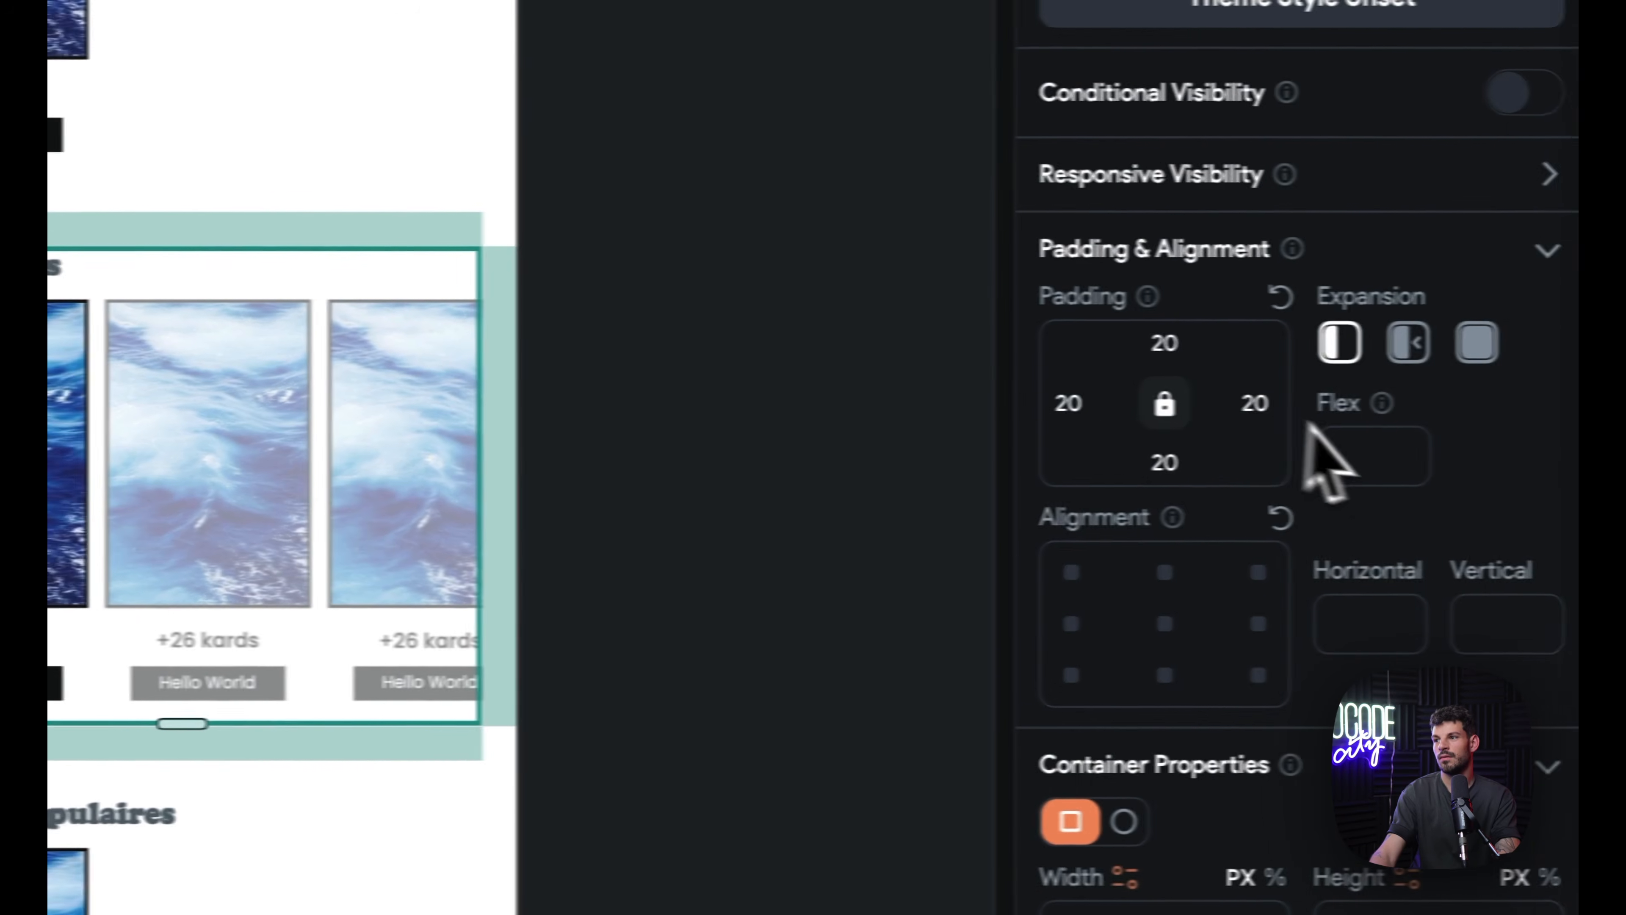
pyautogui.click(1162, 409)
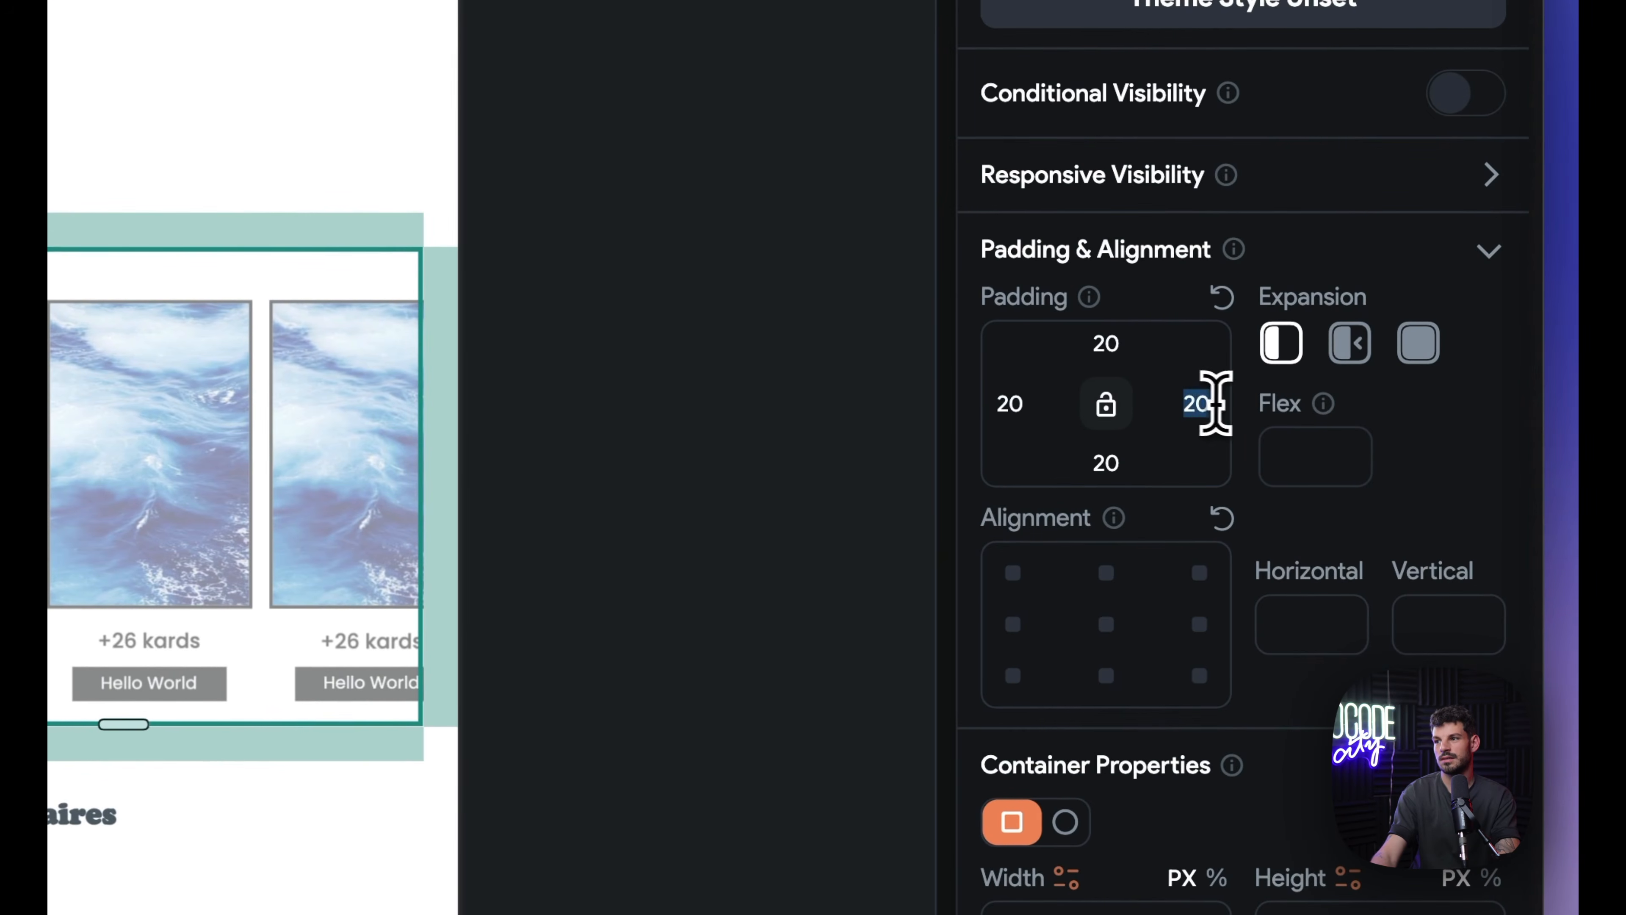
# Step: Set the nouveautés container's right padding to 0
pyautogui.write('0')
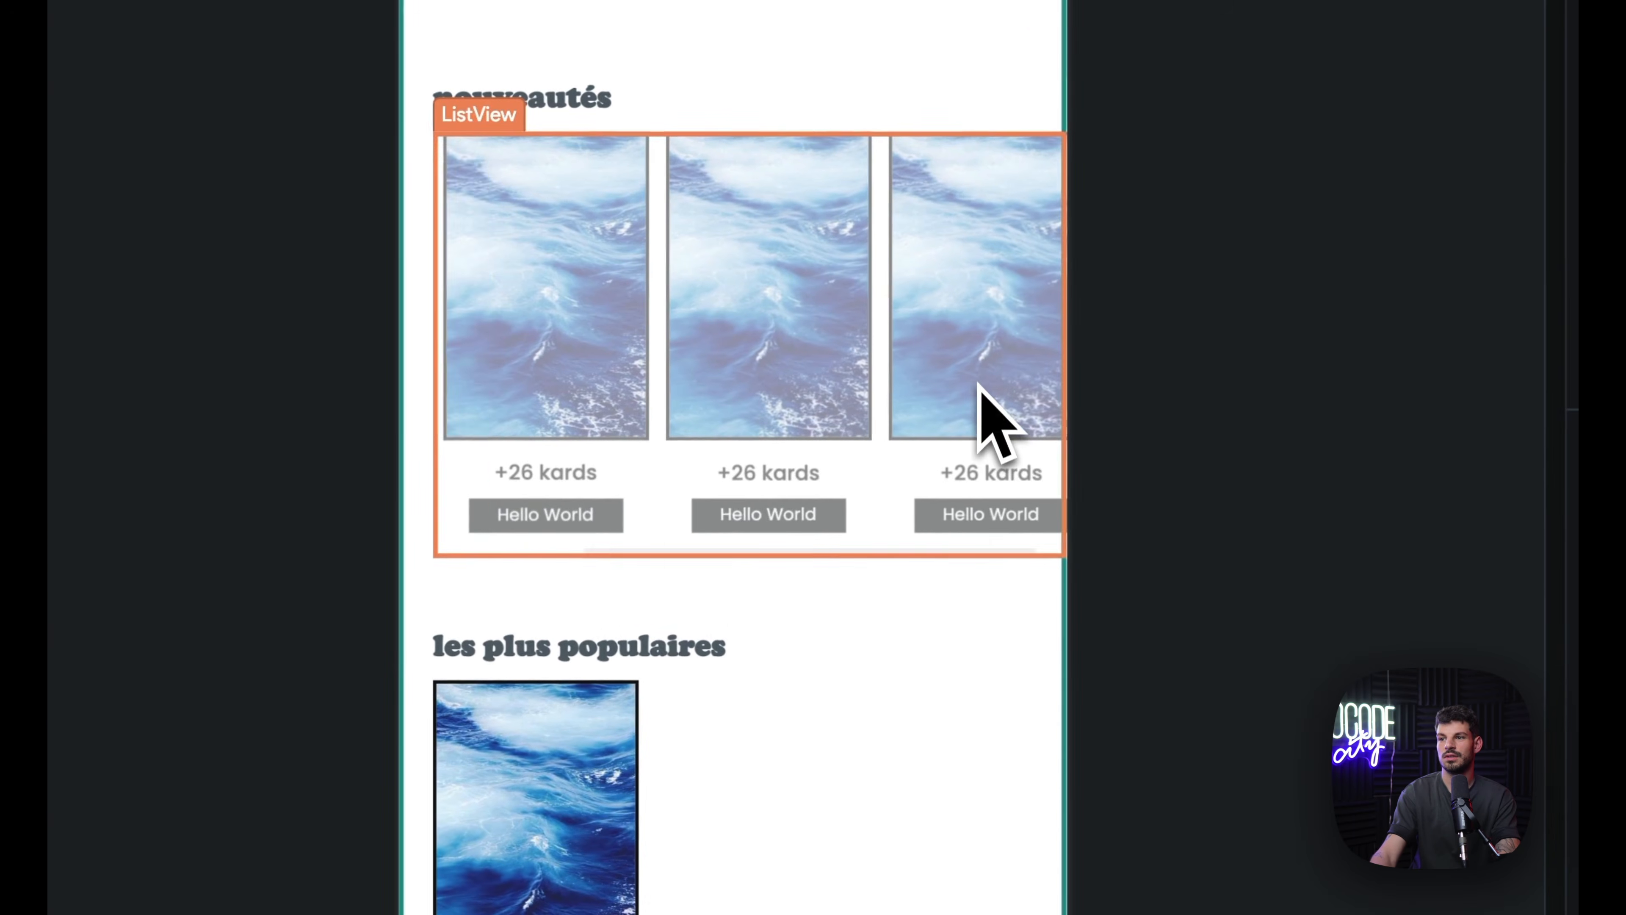
pyautogui.hscroll(2, 980, 385)
pyautogui.hscroll(-2, 973, 441)
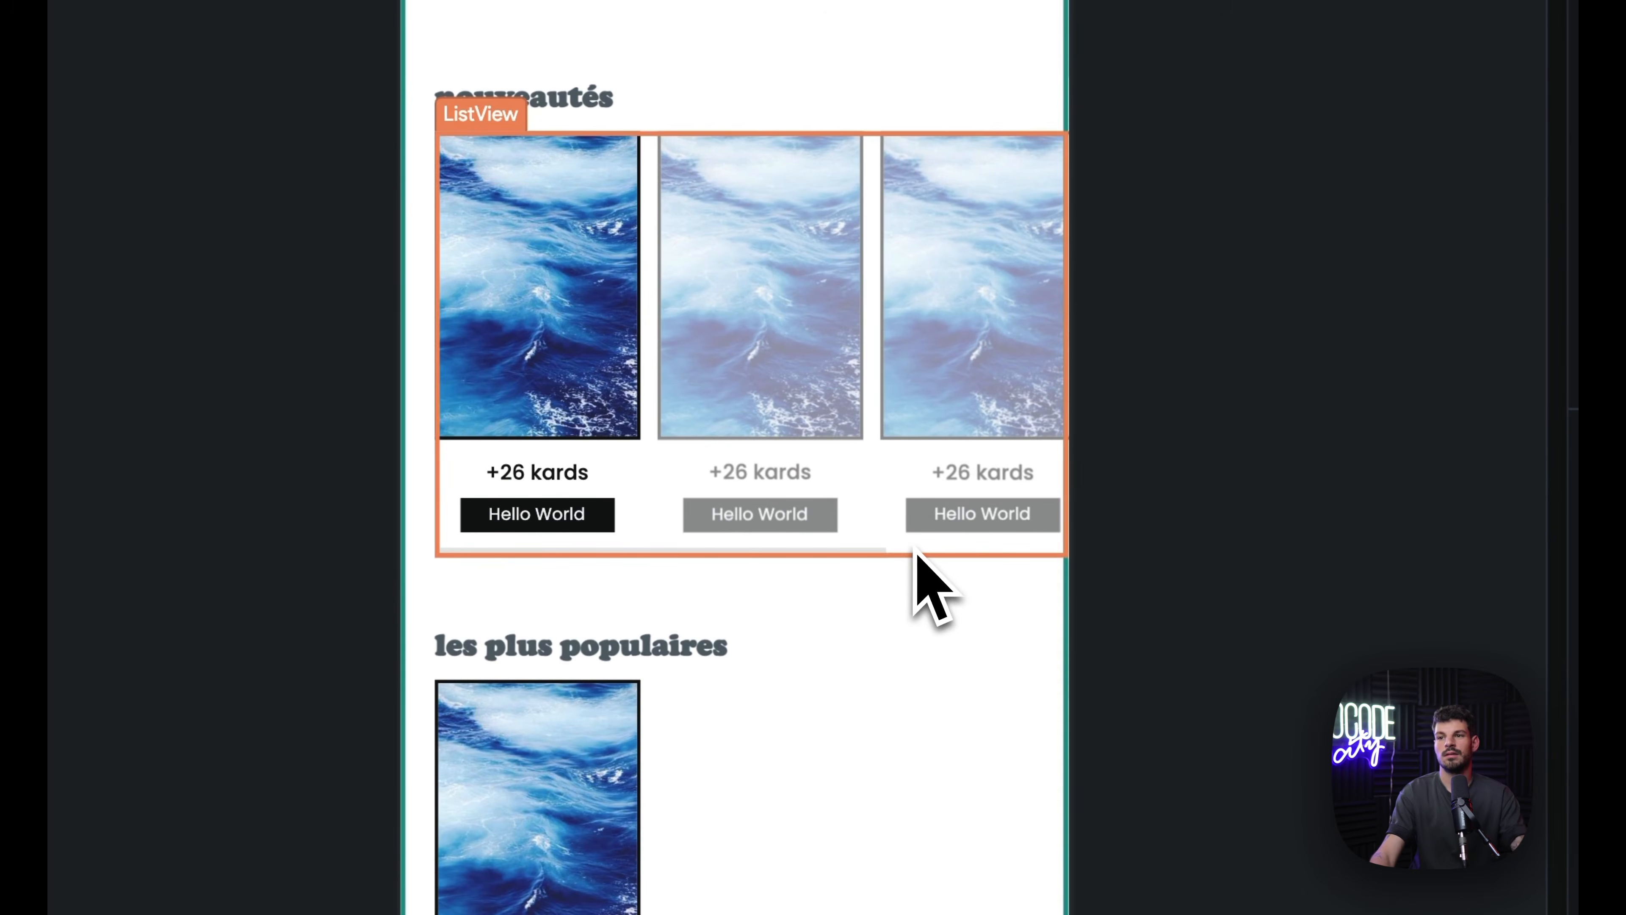
# Step: Bind the first card image's path to book Item with JSON Path $.cover.url
pyautogui.click(832, 750)
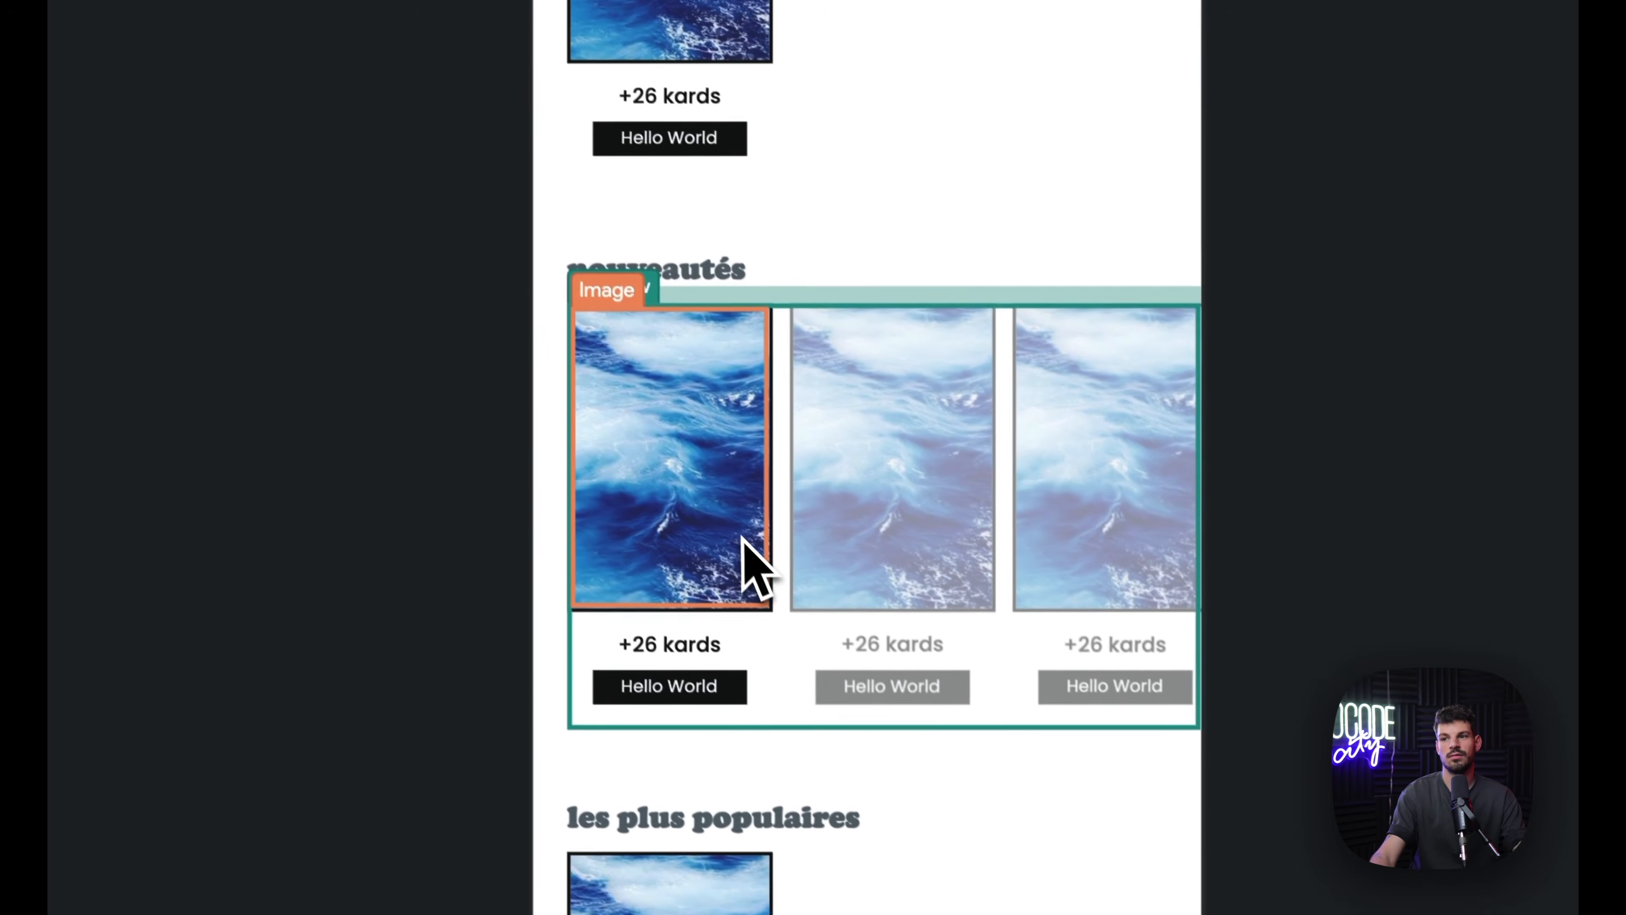
pyautogui.click(619, 388)
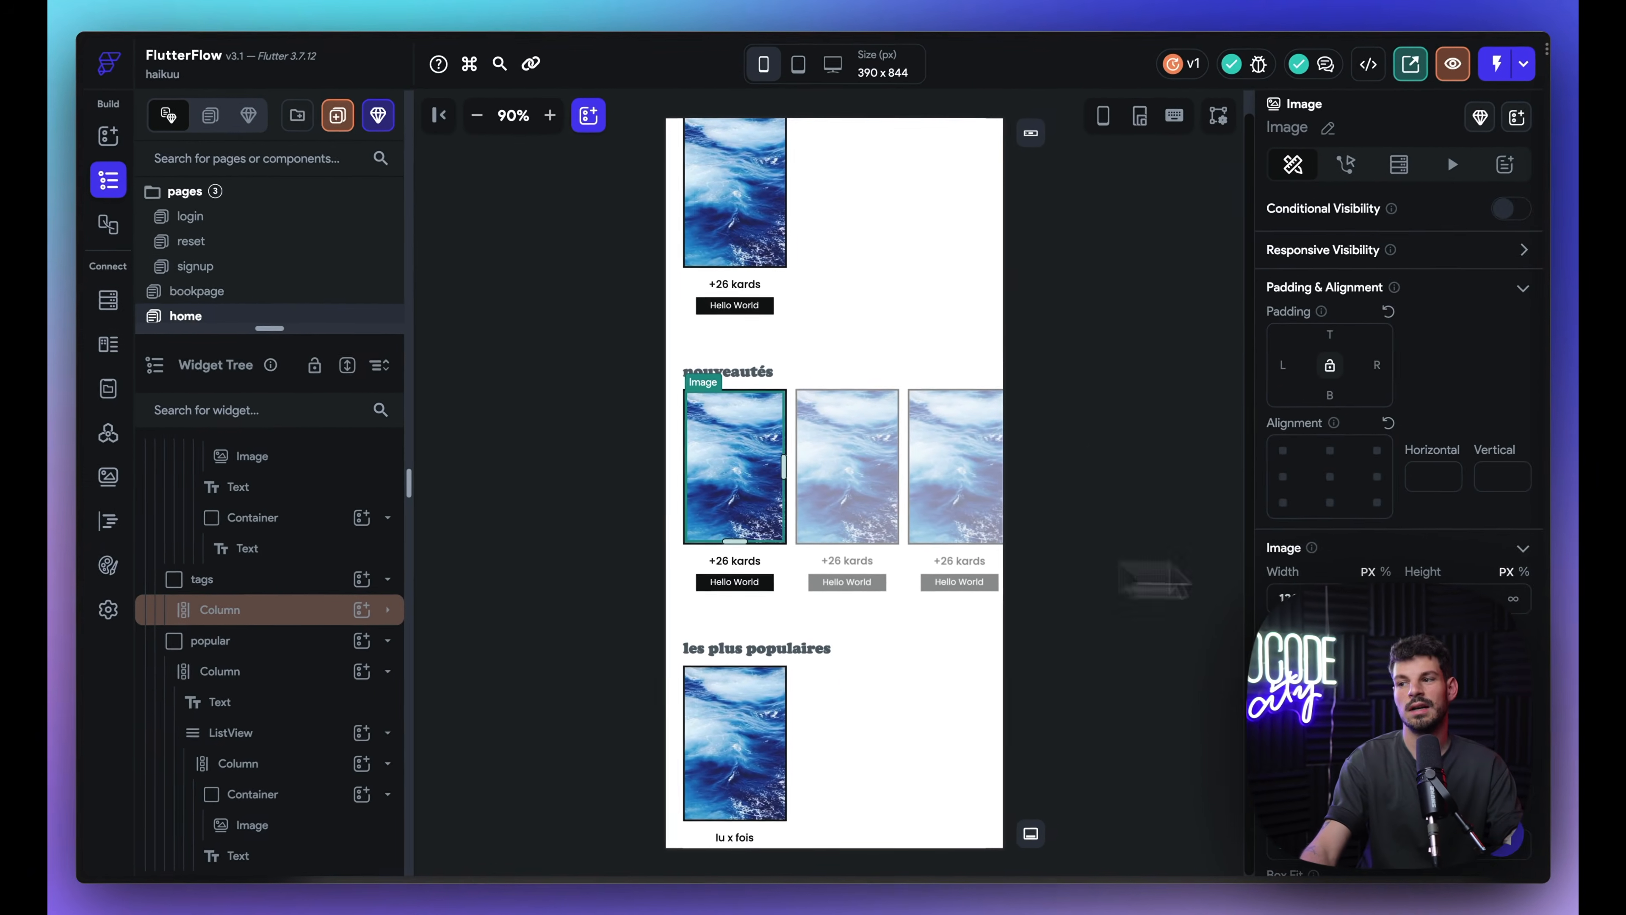
pyautogui.scroll(-3, 1453, 448)
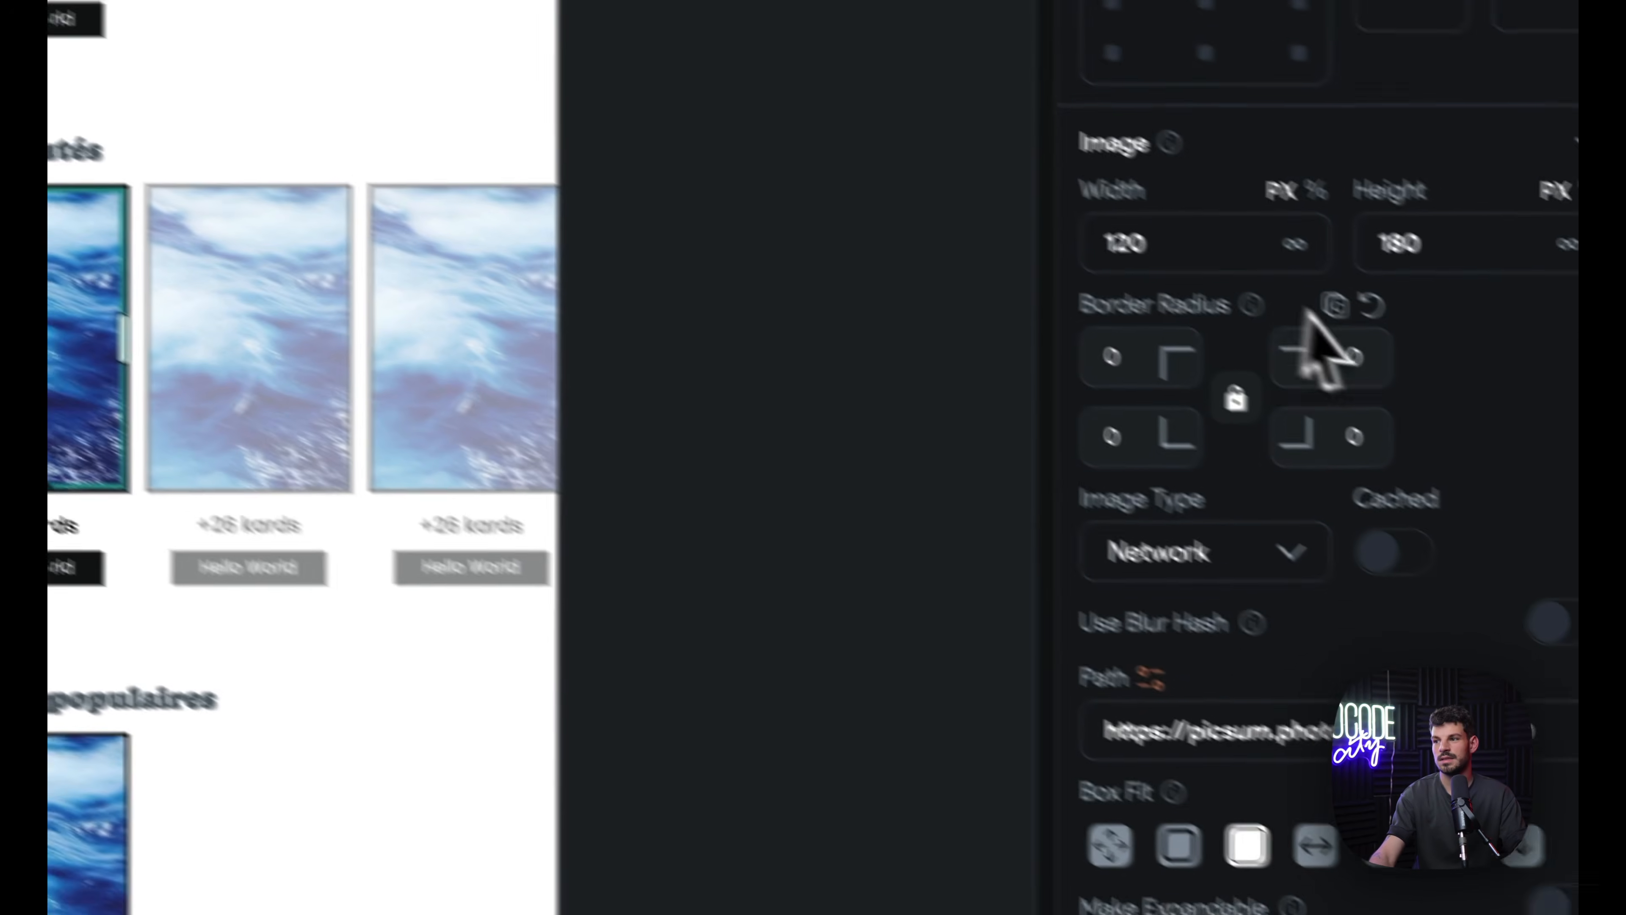
pyautogui.scroll(3, 1208, 367)
pyautogui.scroll(-3, 1195, 416)
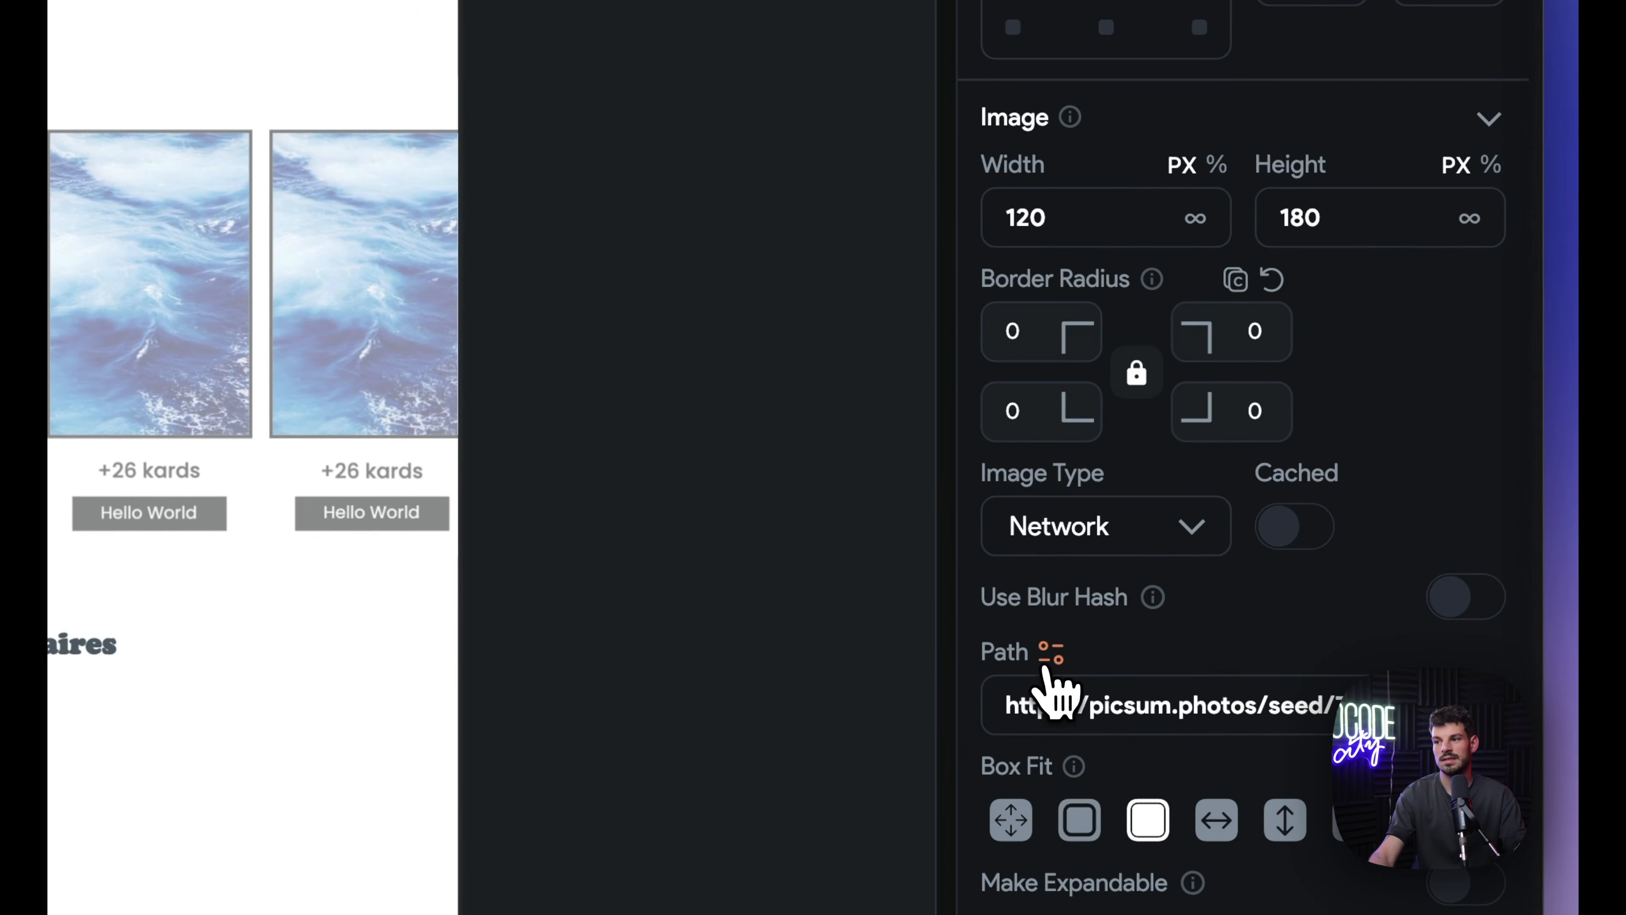
pyautogui.click(1051, 652)
pyautogui.click(505, 615)
pyautogui.click(973, 288)
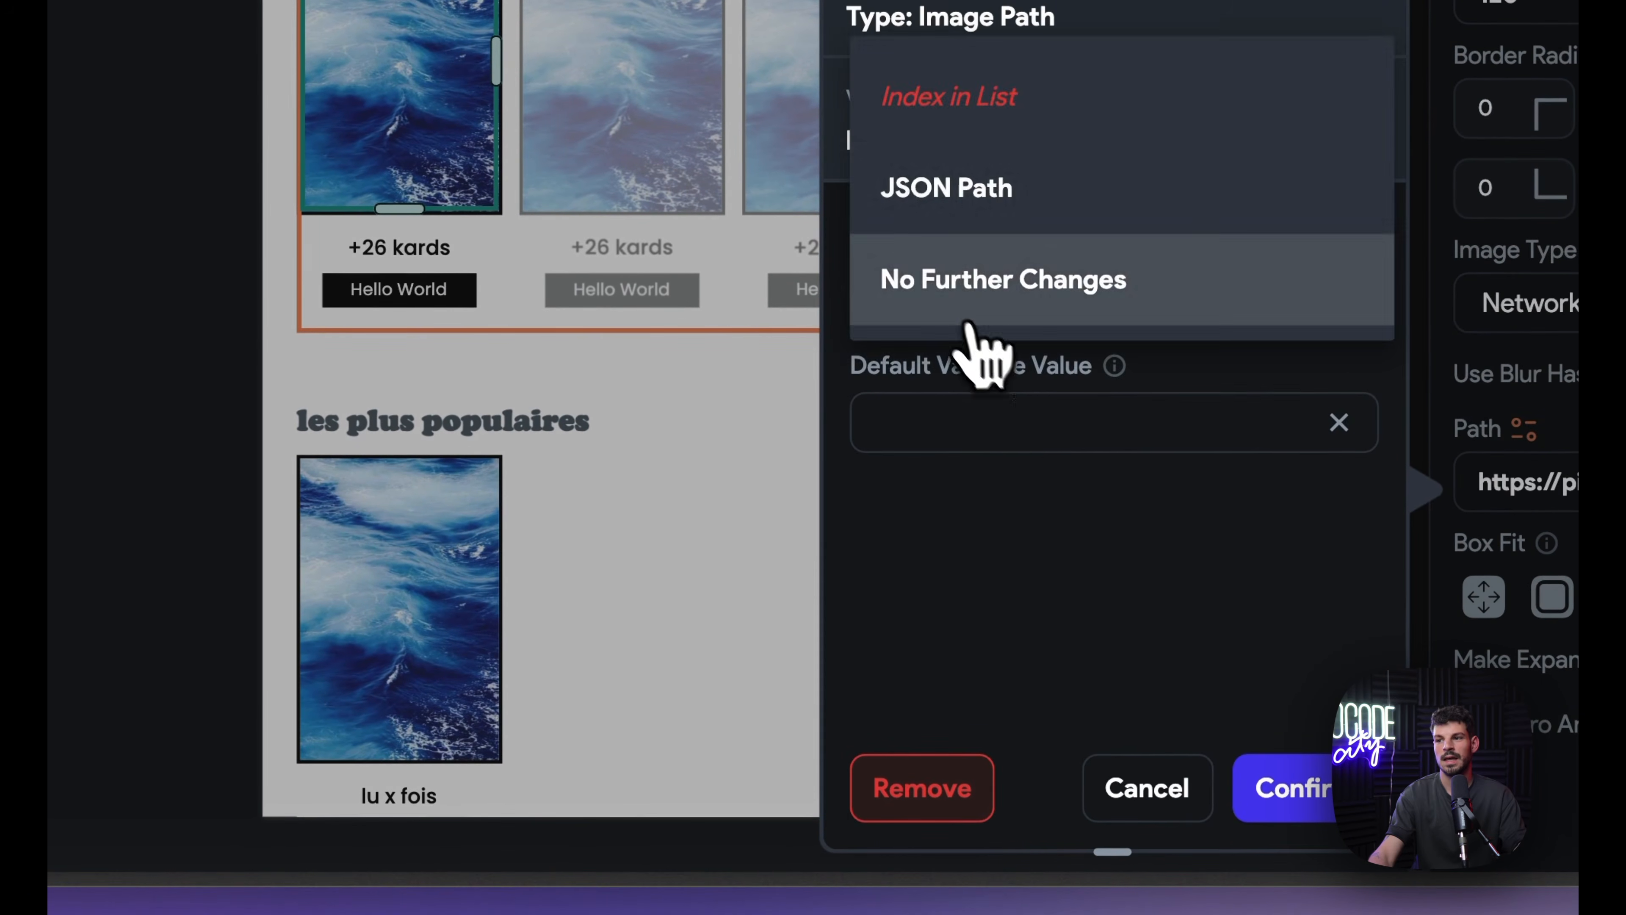
pyautogui.click(960, 186)
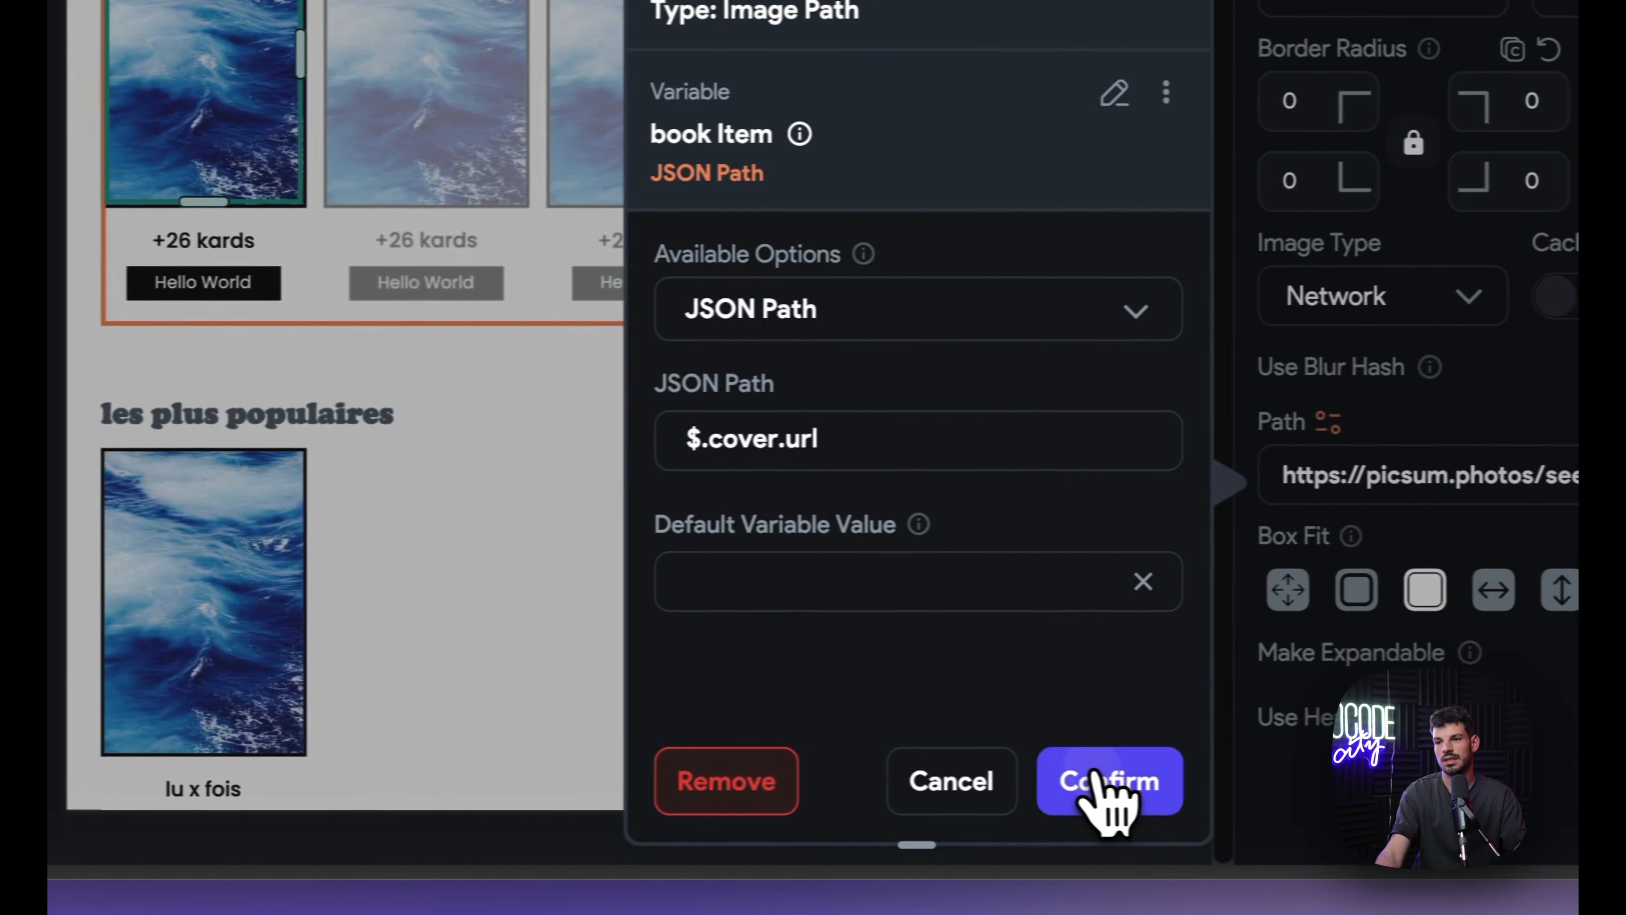
pyautogui.click(1297, 780)
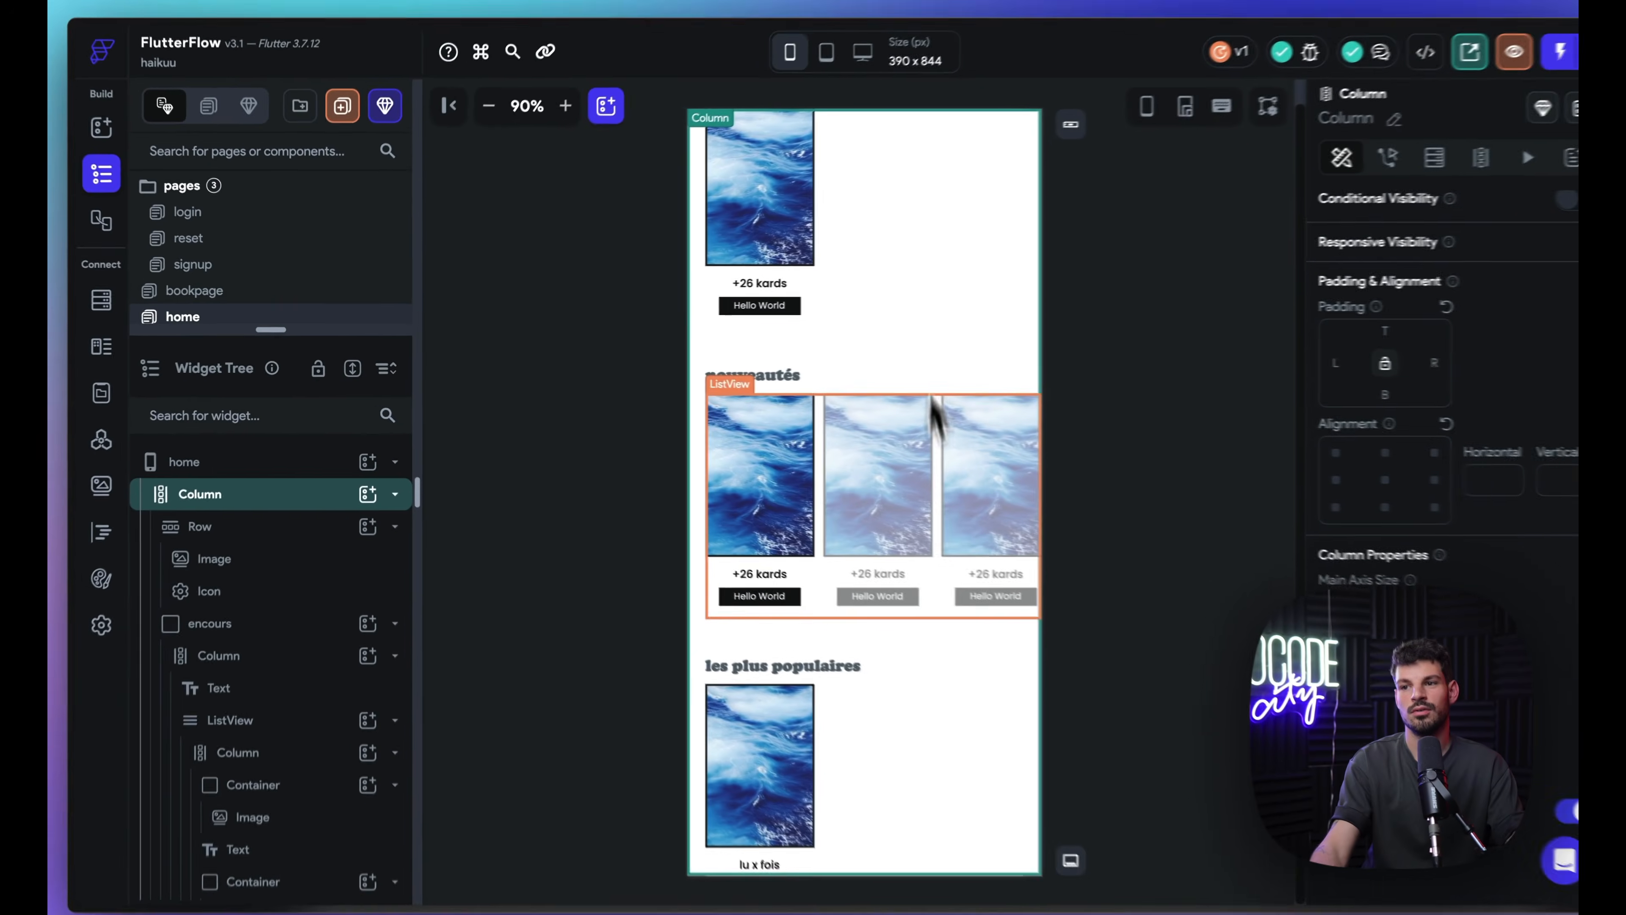
# Step: Check the bookpage page, then select the nouveautés book card's column on the home page
pyautogui.scroll(3, 817, 683)
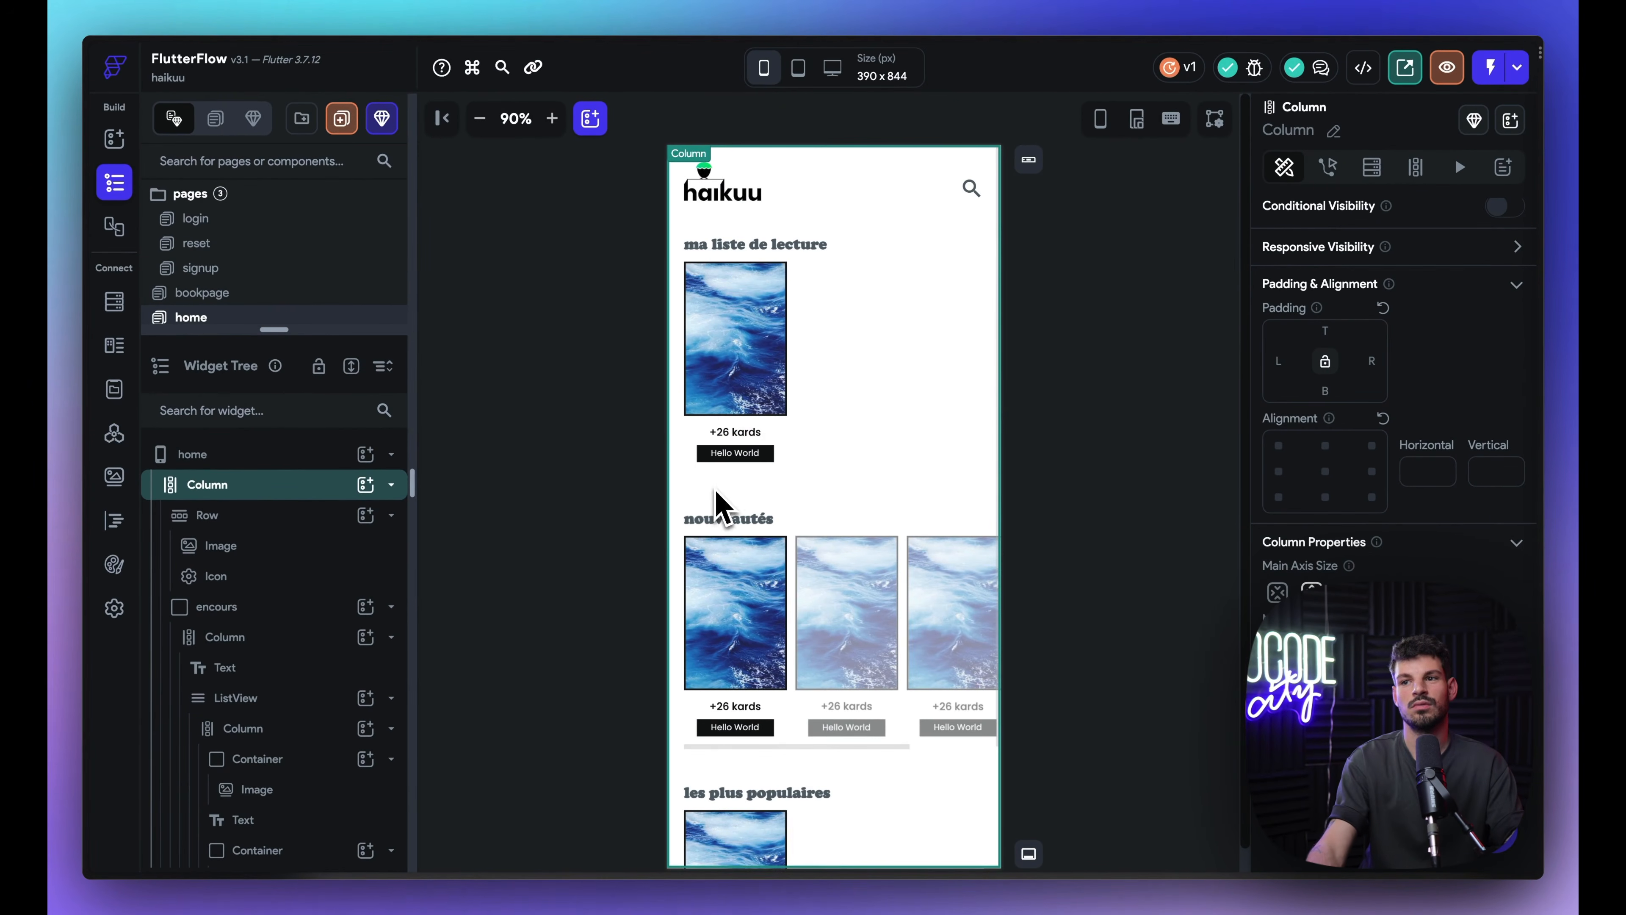
pyautogui.click(256, 294)
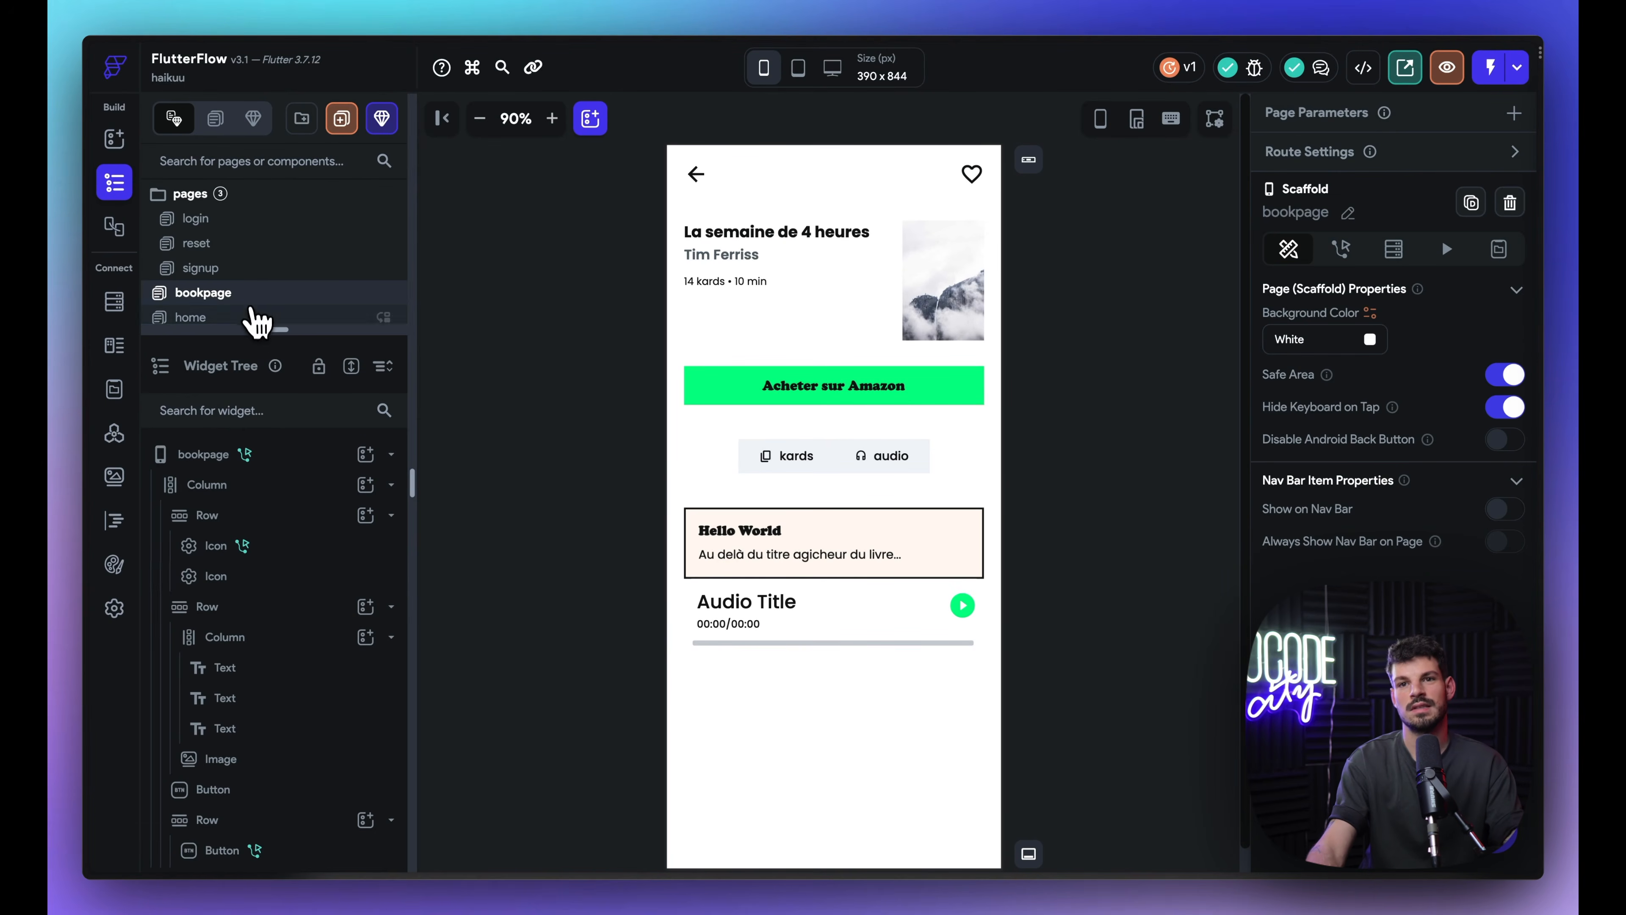
pyautogui.click(254, 317)
pyautogui.click(765, 706)
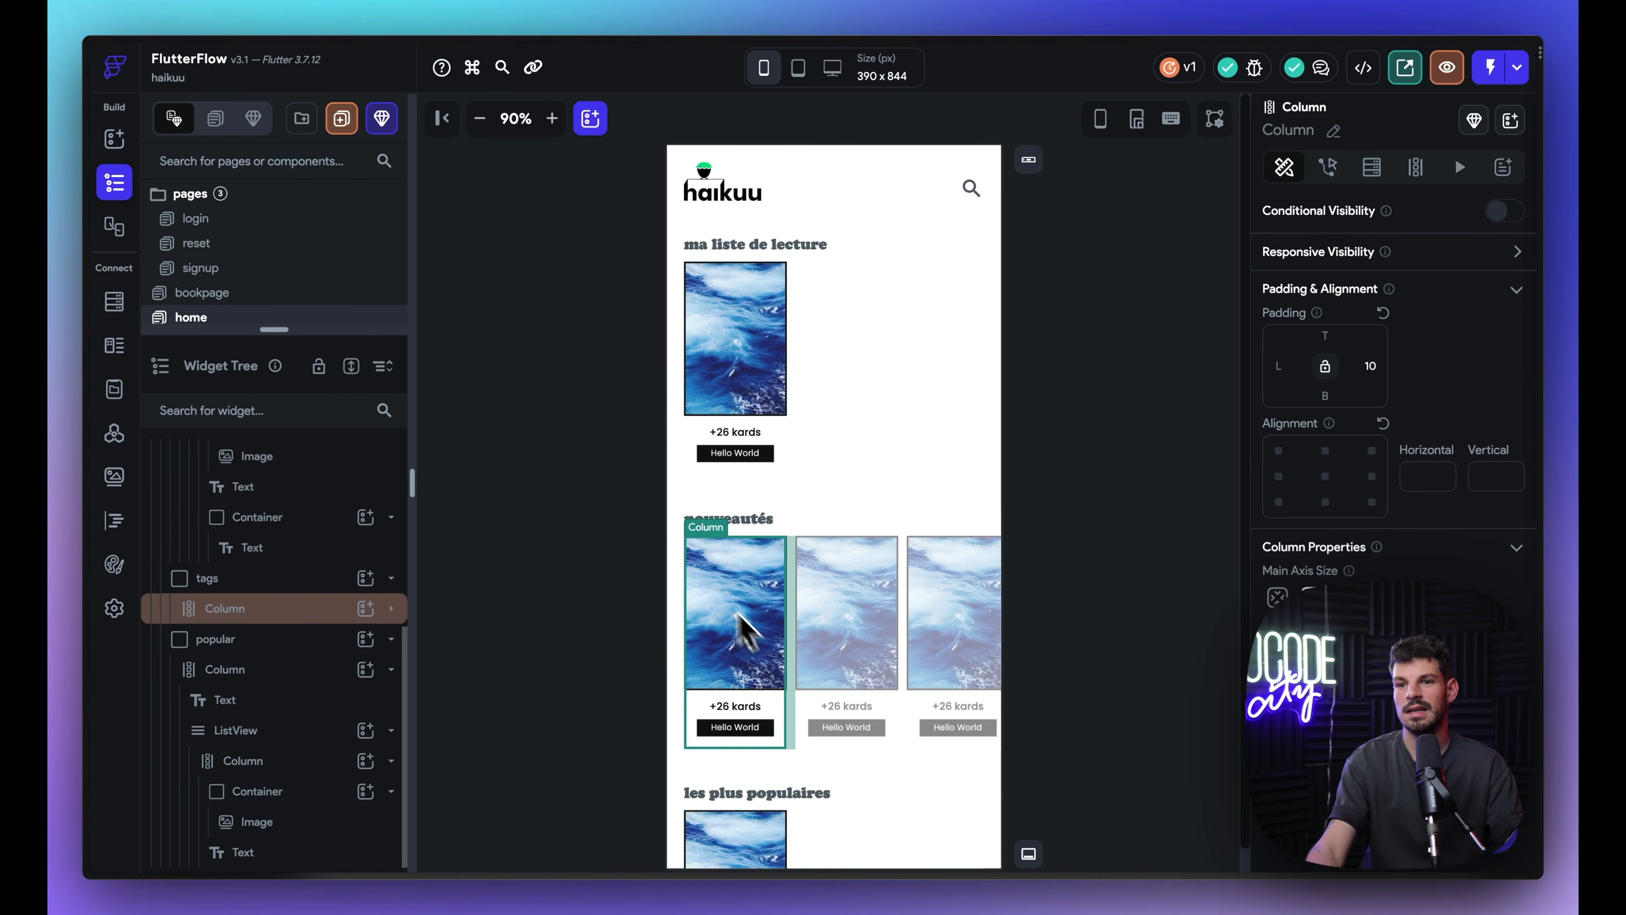
pyautogui.click(299, 580)
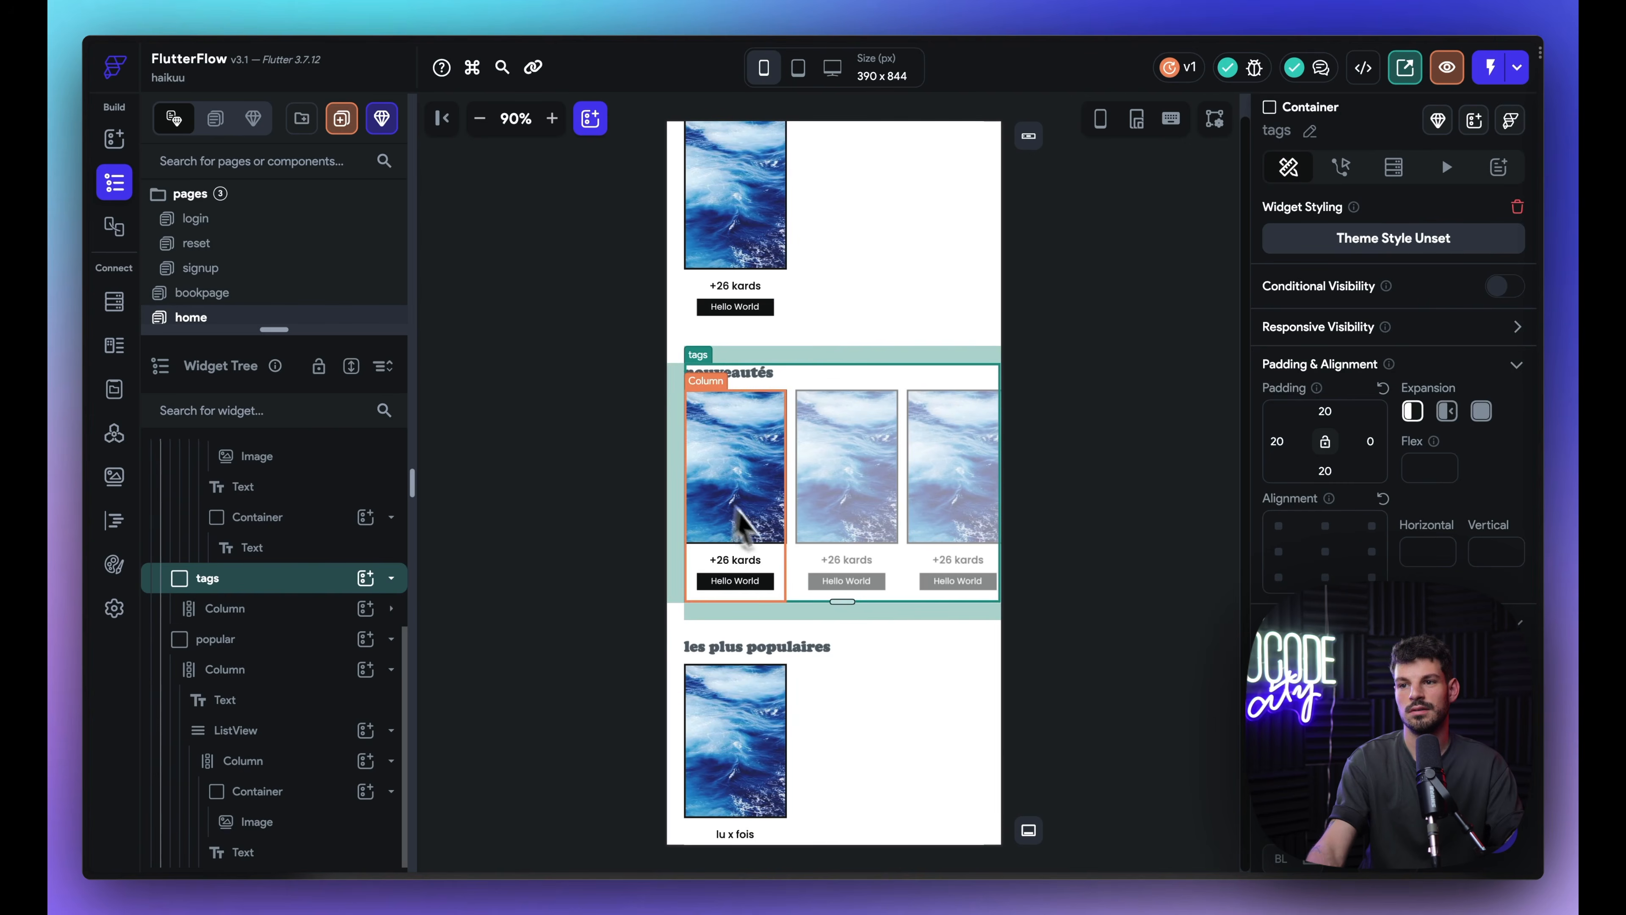
pyautogui.click(737, 445)
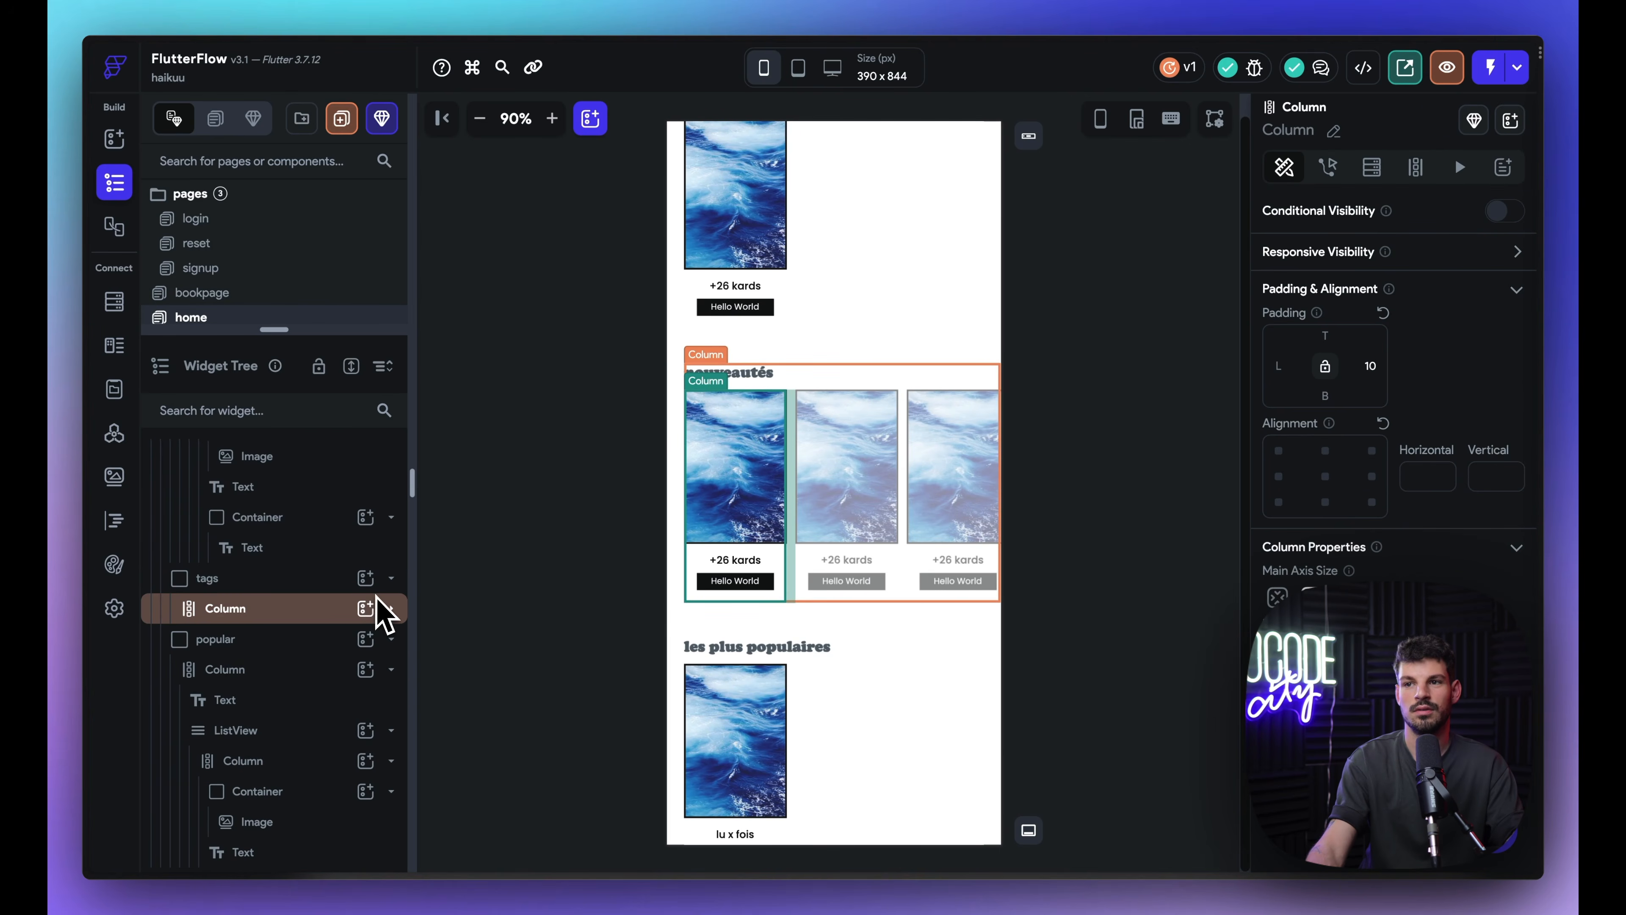
pyautogui.click(390, 609)
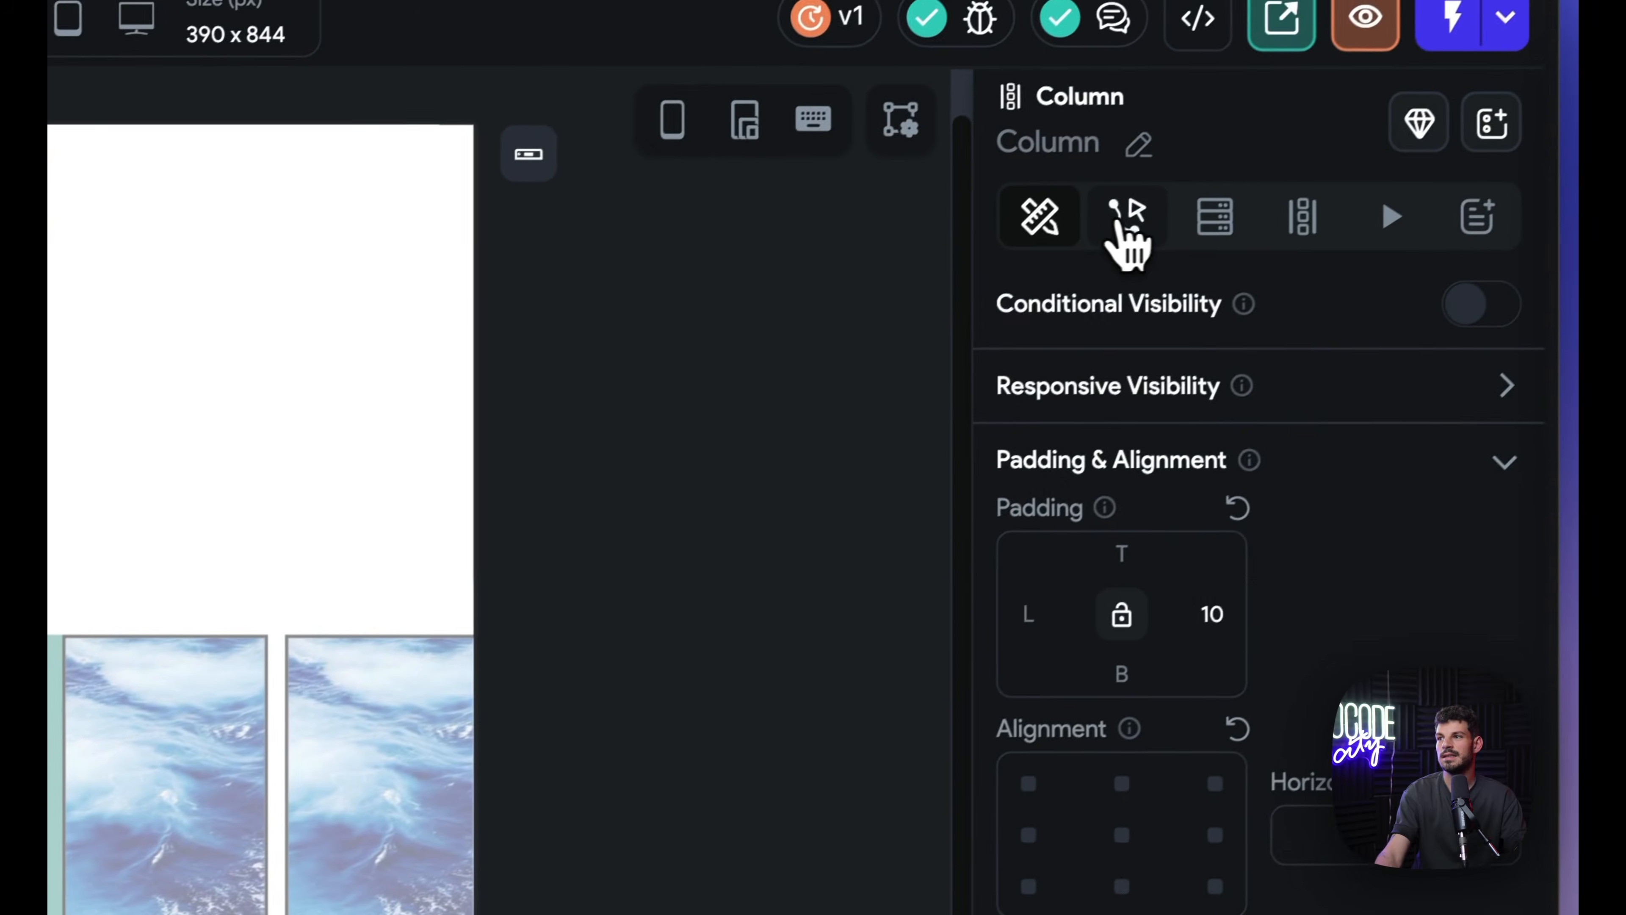
# Step: Add an On Tap action to the card column that navigates to bookpage
pyautogui.click(1120, 221)
pyautogui.click(1245, 550)
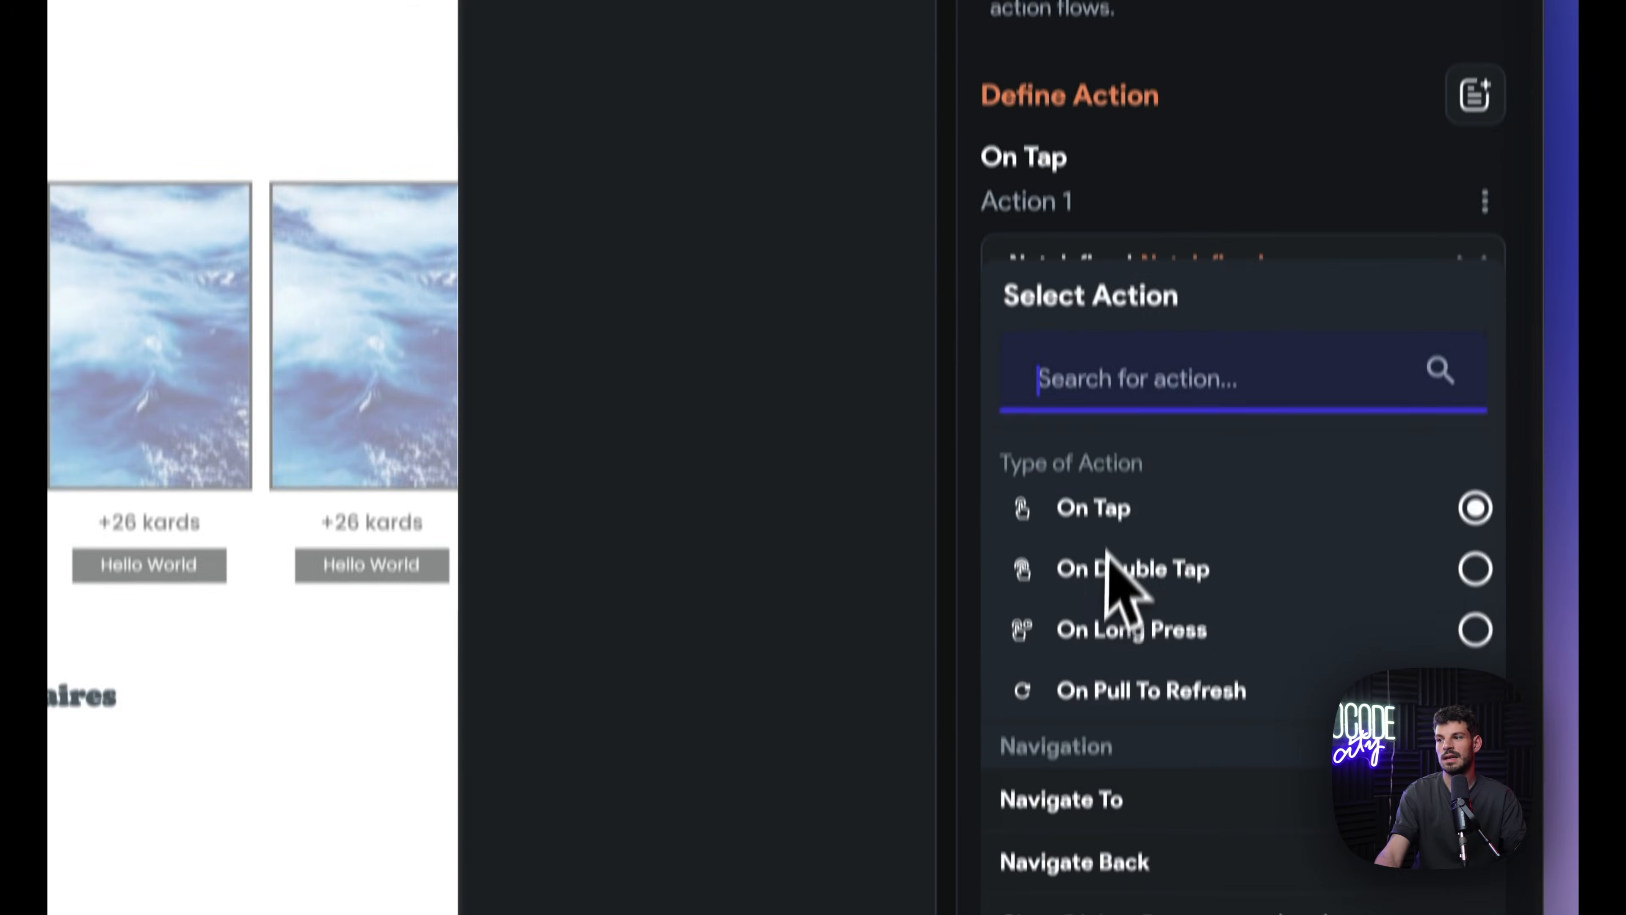
pyautogui.scroll(-3, 1106, 549)
pyautogui.click(1101, 647)
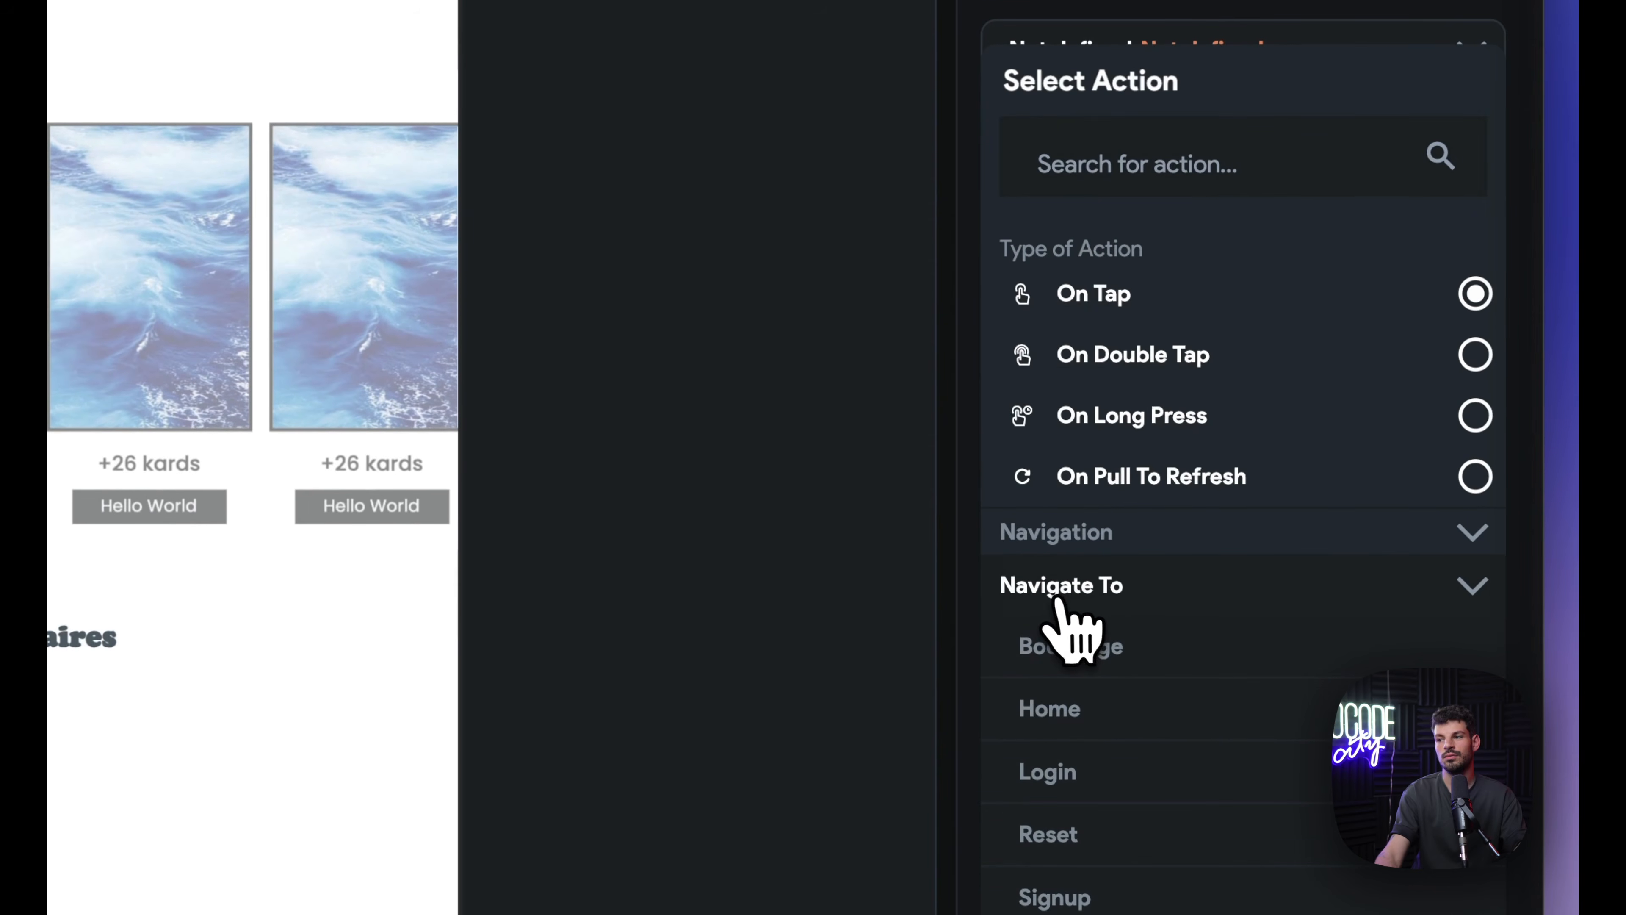
pyautogui.click(1082, 647)
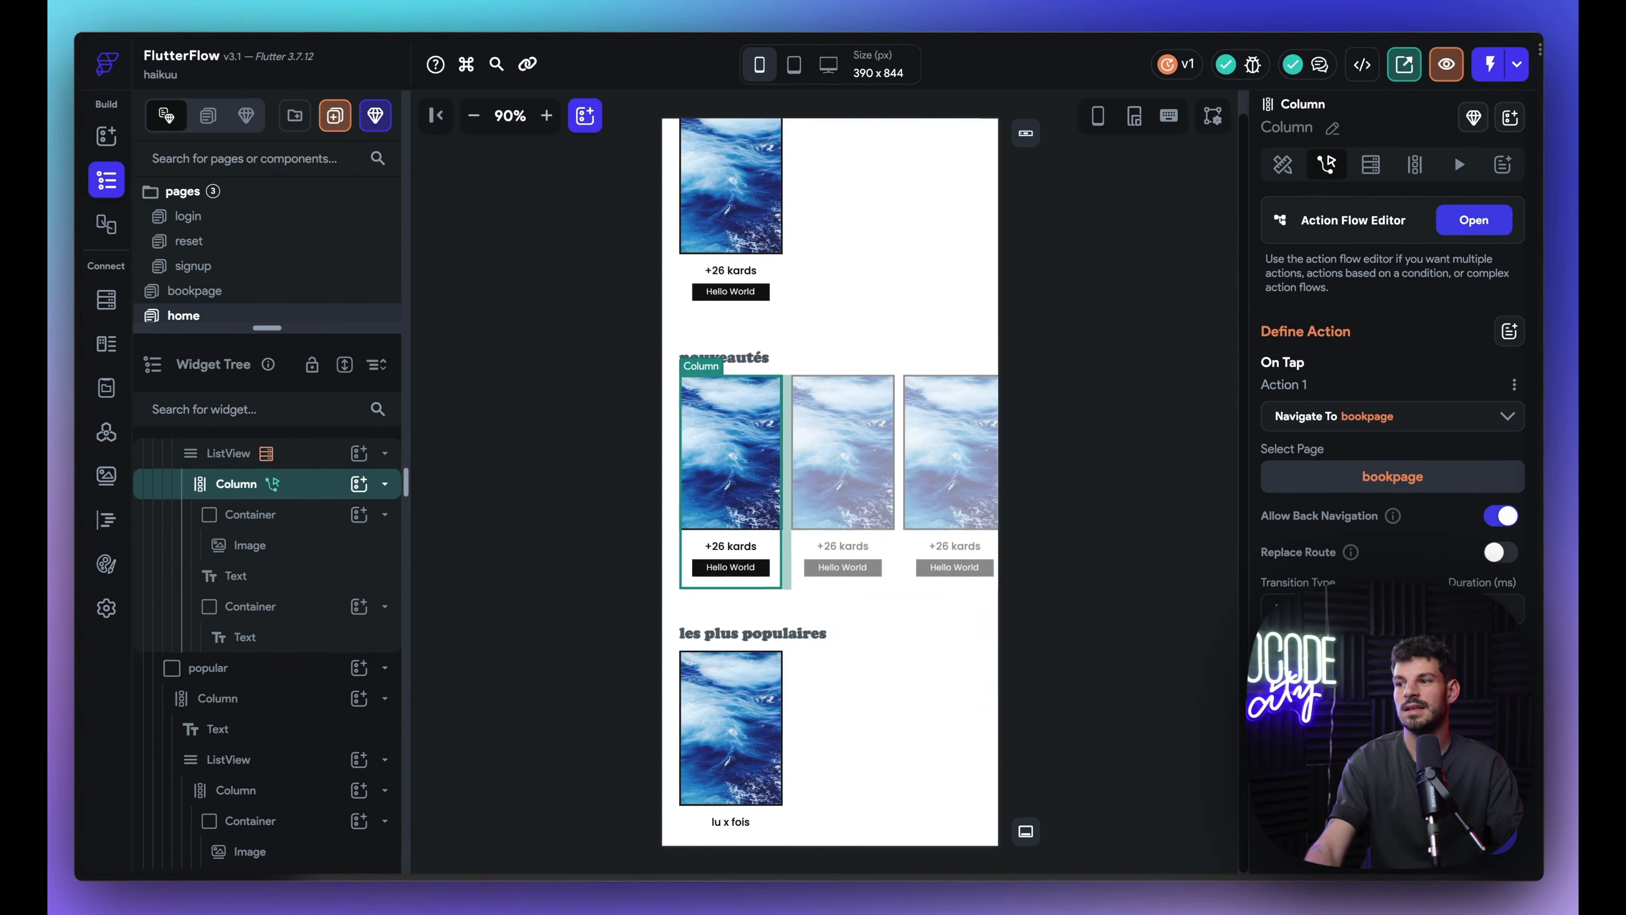
pyautogui.moveTo(1159, 475)
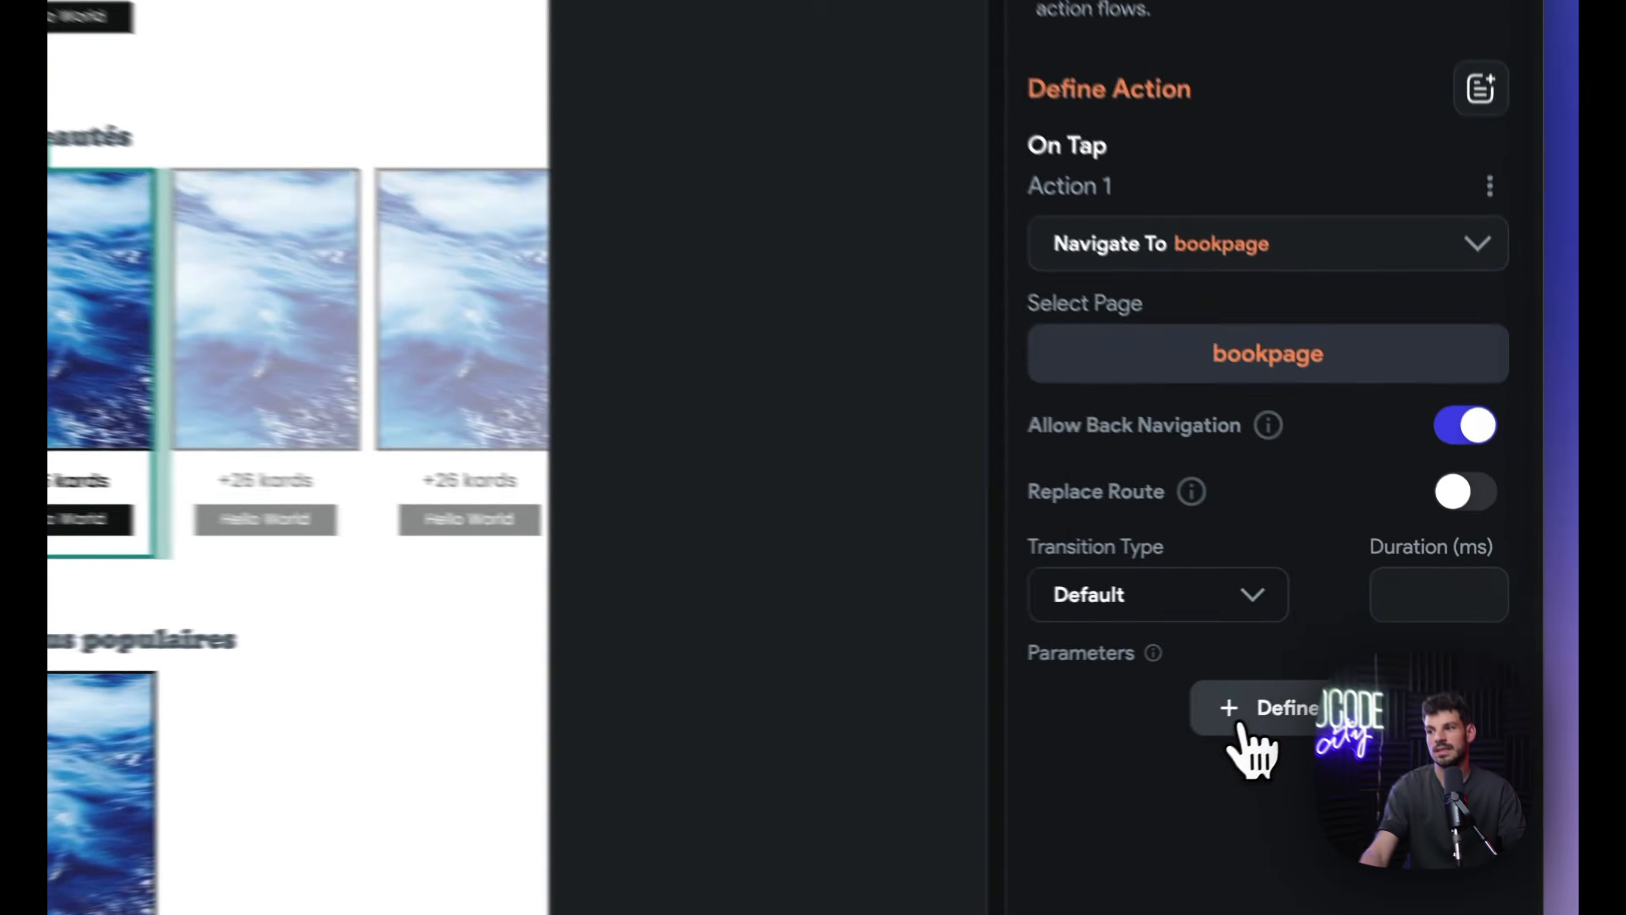
# Step: Define a JSON page parameter named 'book' on bookpage
pyautogui.click(1386, 695)
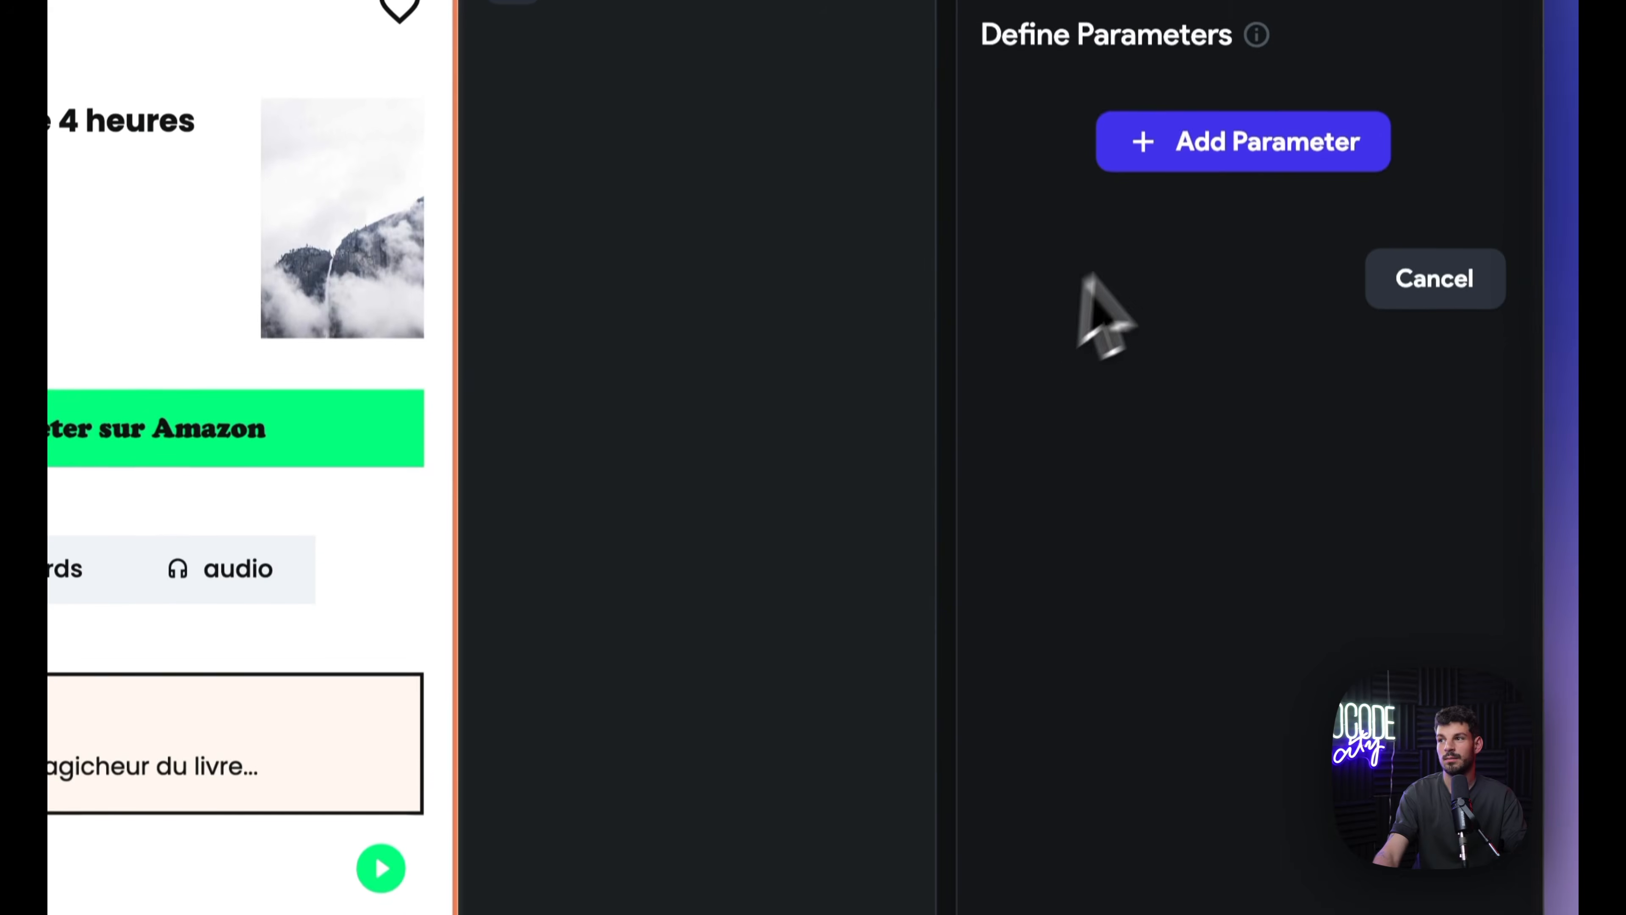
pyautogui.click(1216, 150)
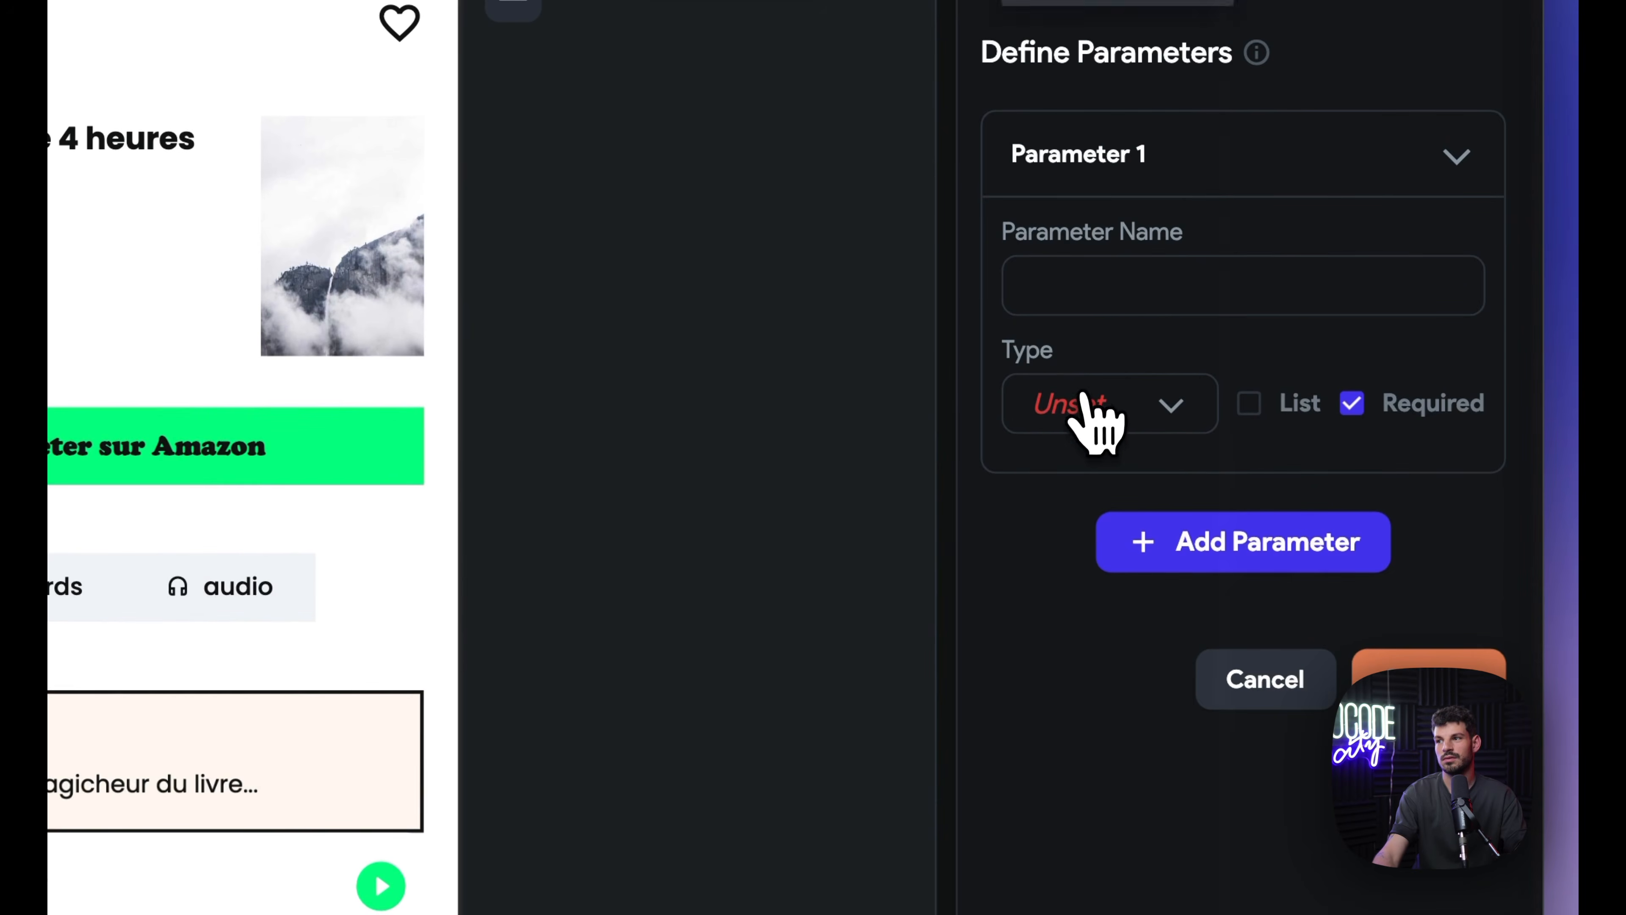
pyautogui.click(1097, 419)
pyautogui.click(1082, 745)
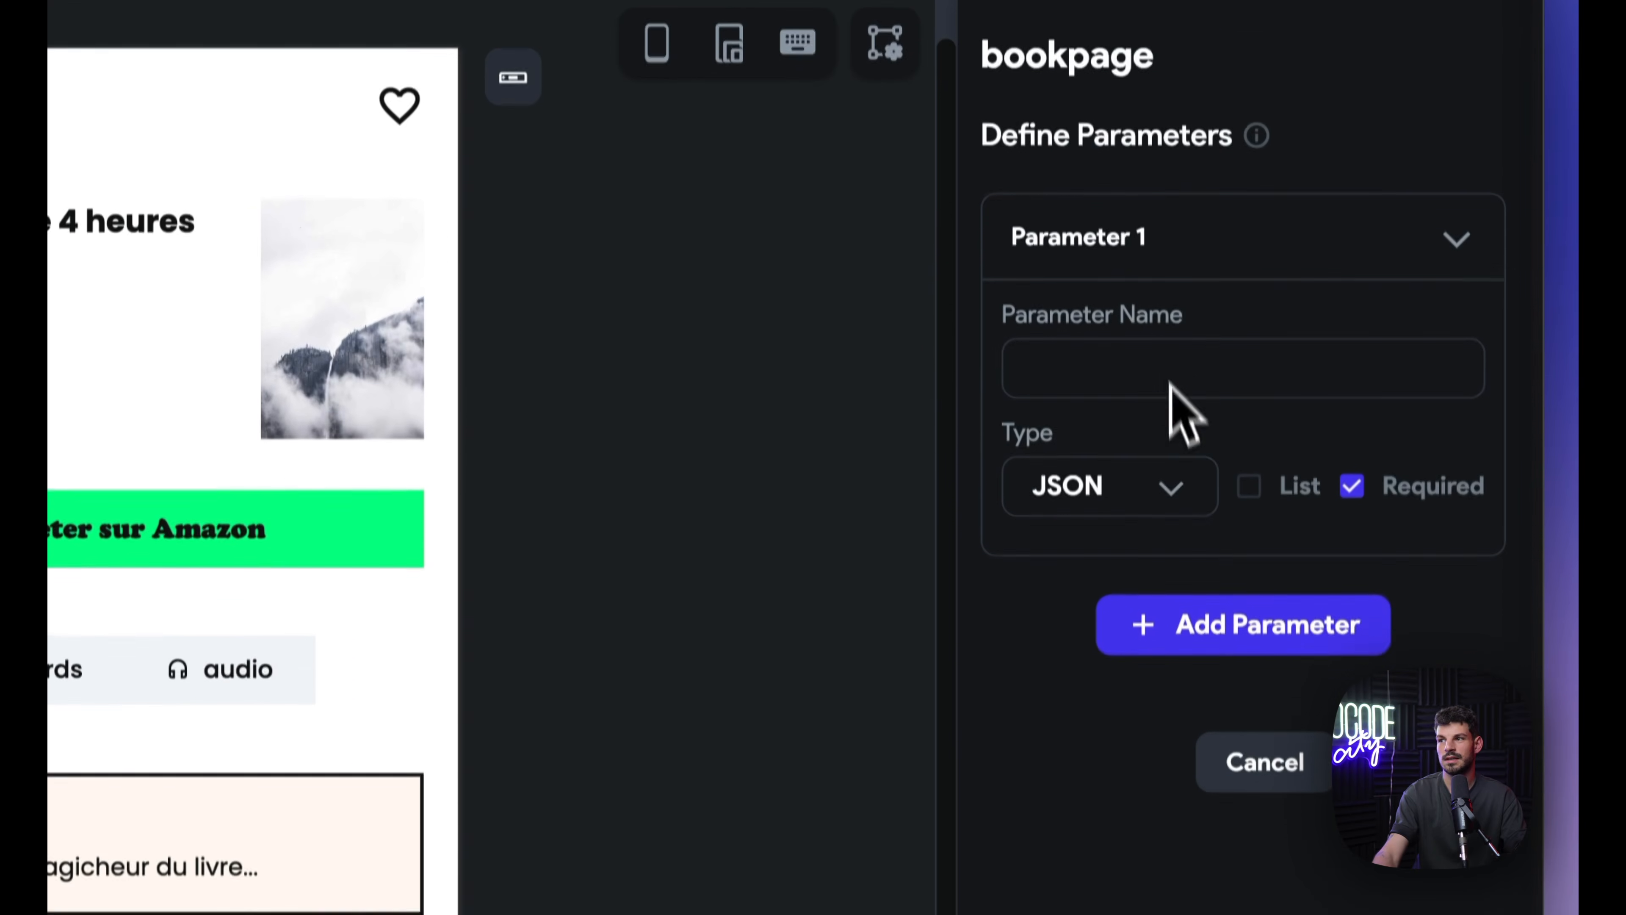
pyautogui.click(1156, 349)
pyautogui.write('b')
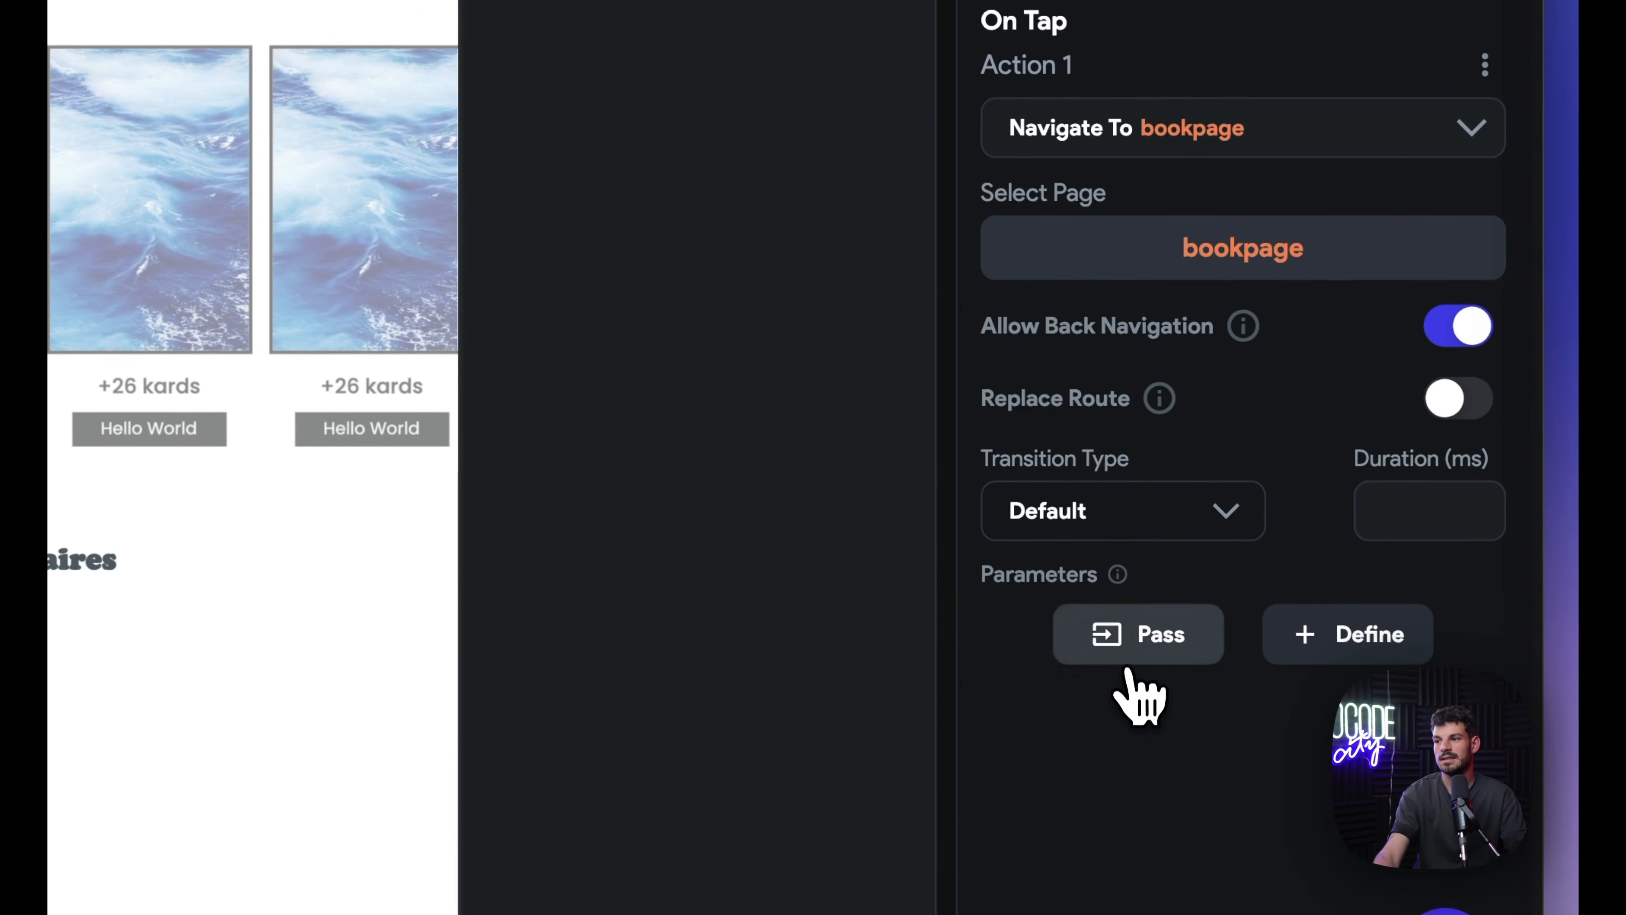
# Step: Pass book Item with JSON Path $ into the book parameter of the navigation
pyautogui.click(1128, 663)
pyautogui.click(1113, 667)
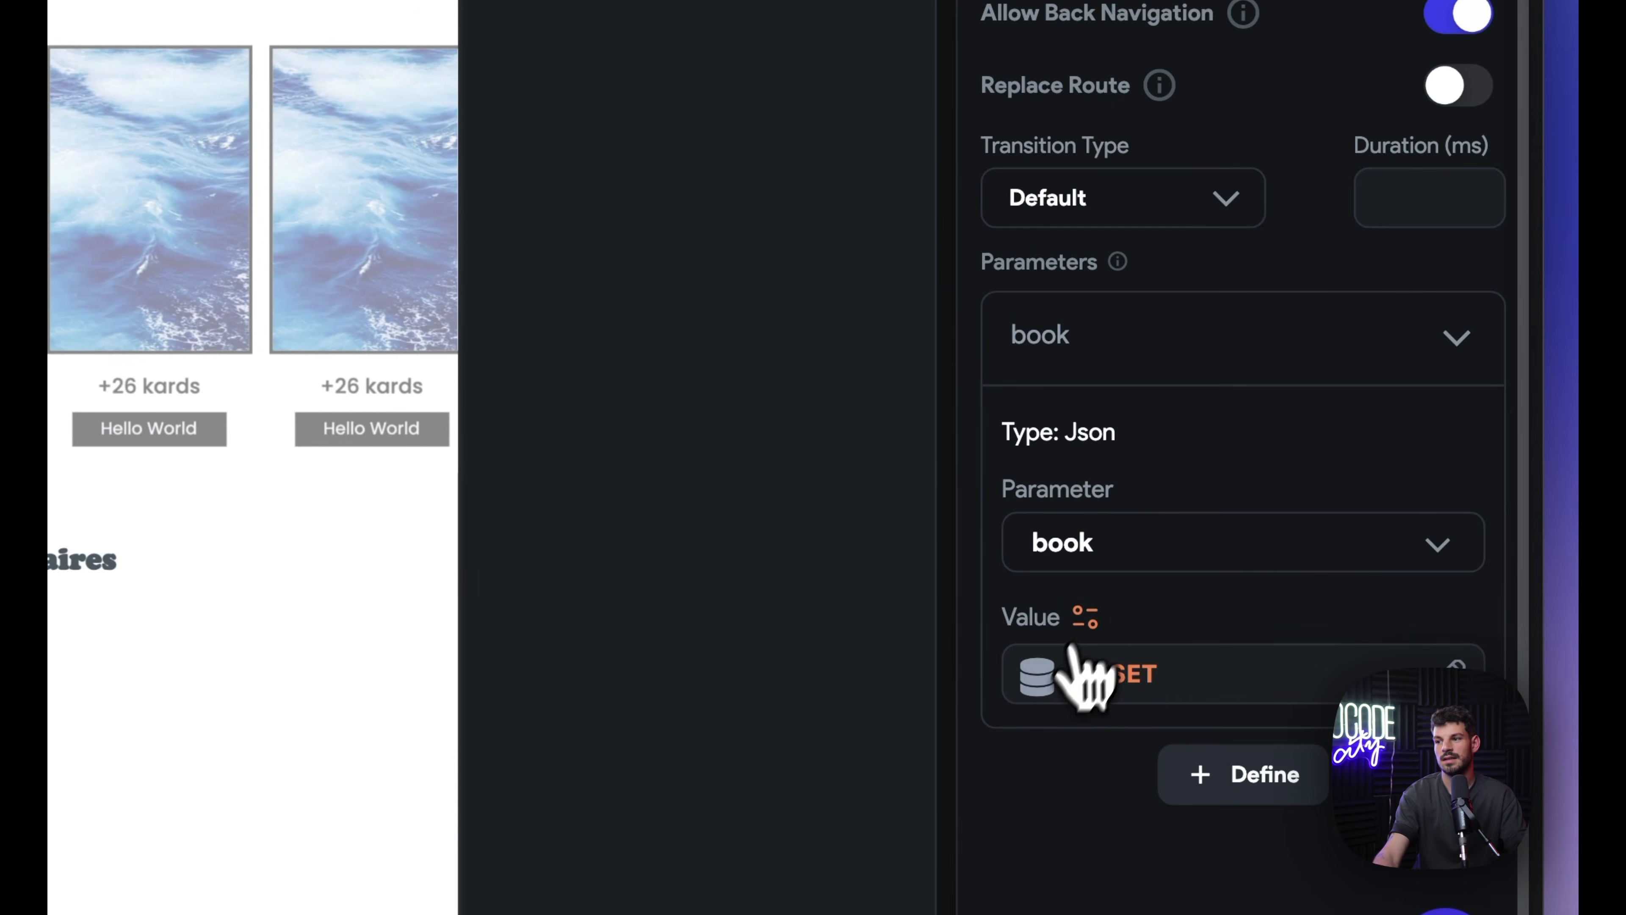
pyautogui.click(1052, 682)
pyautogui.click(570, 535)
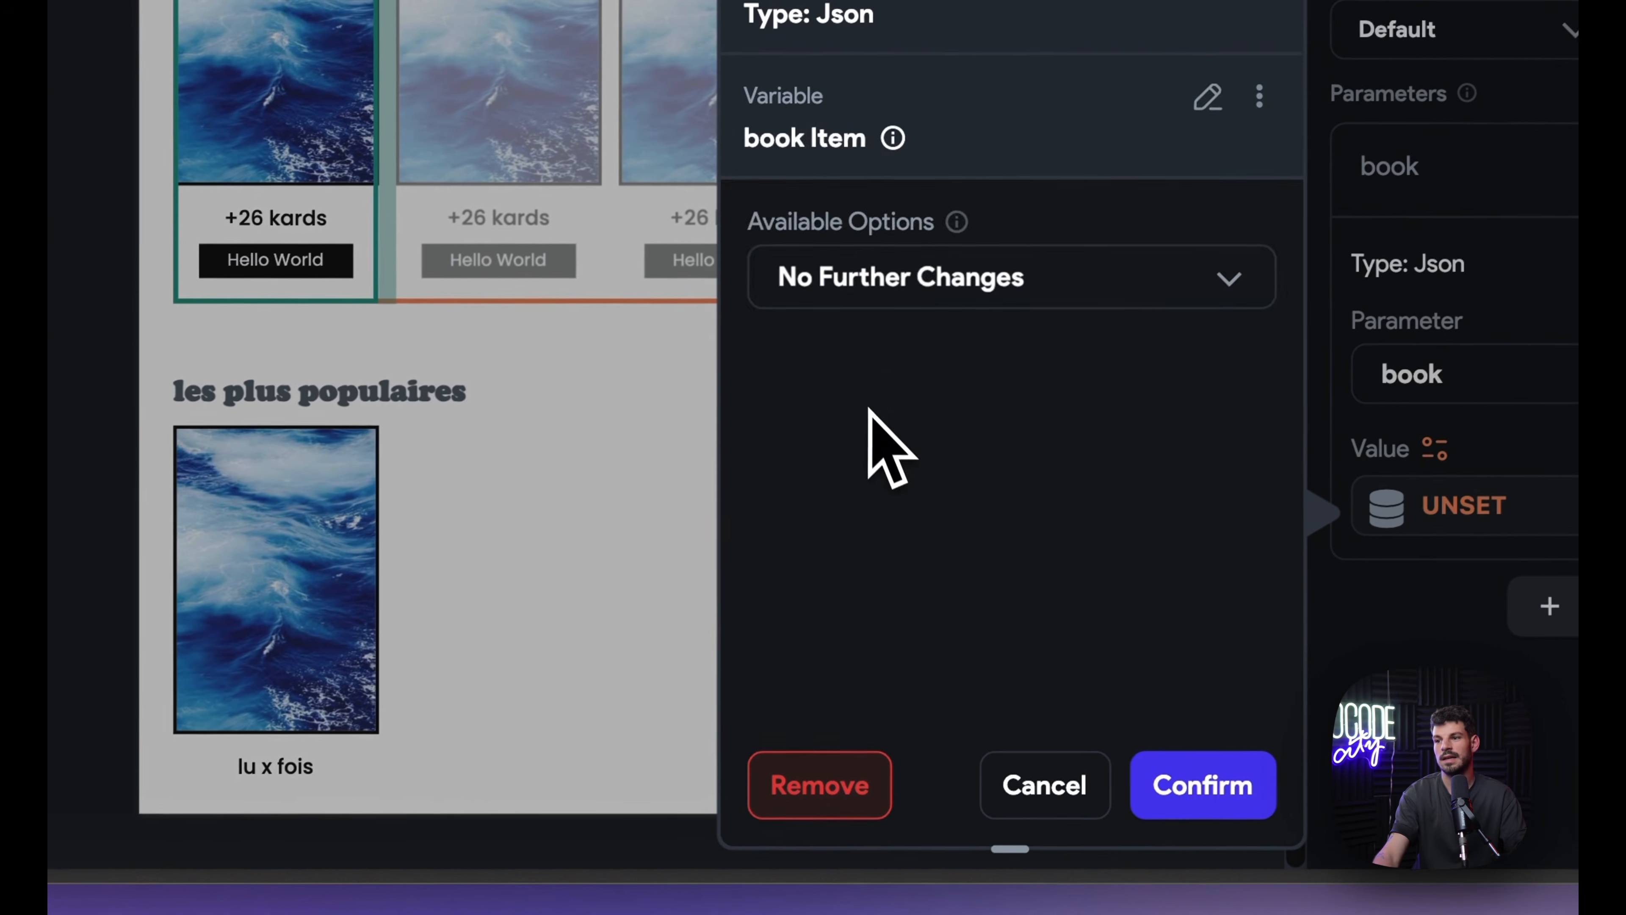
pyautogui.click(889, 276)
pyautogui.click(890, 183)
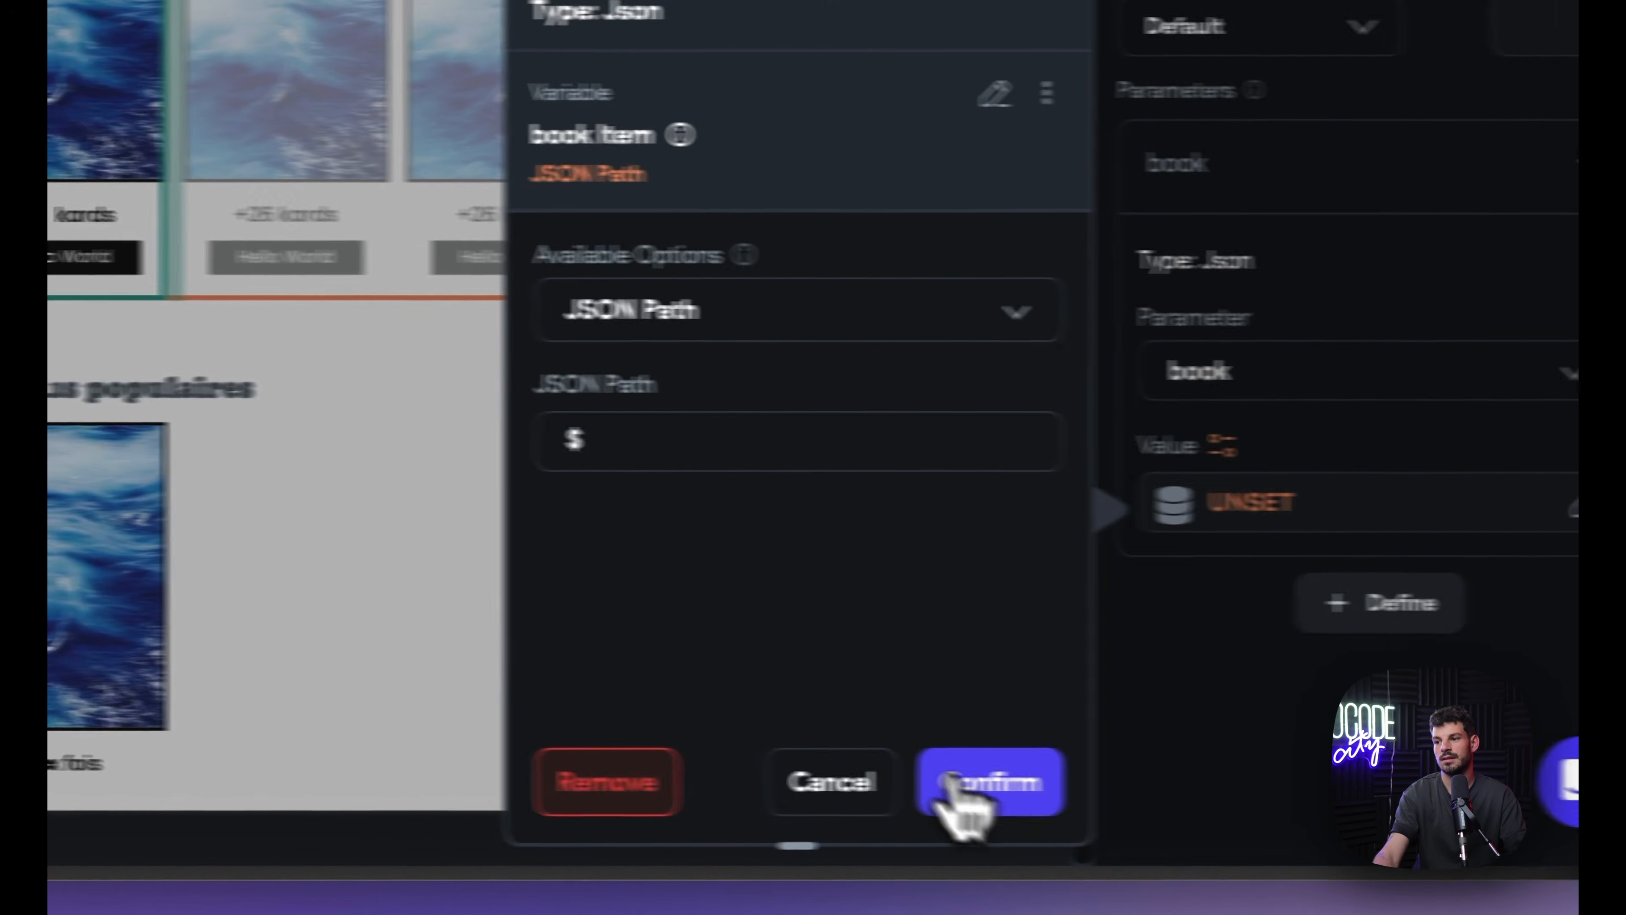
pyautogui.click(1206, 782)
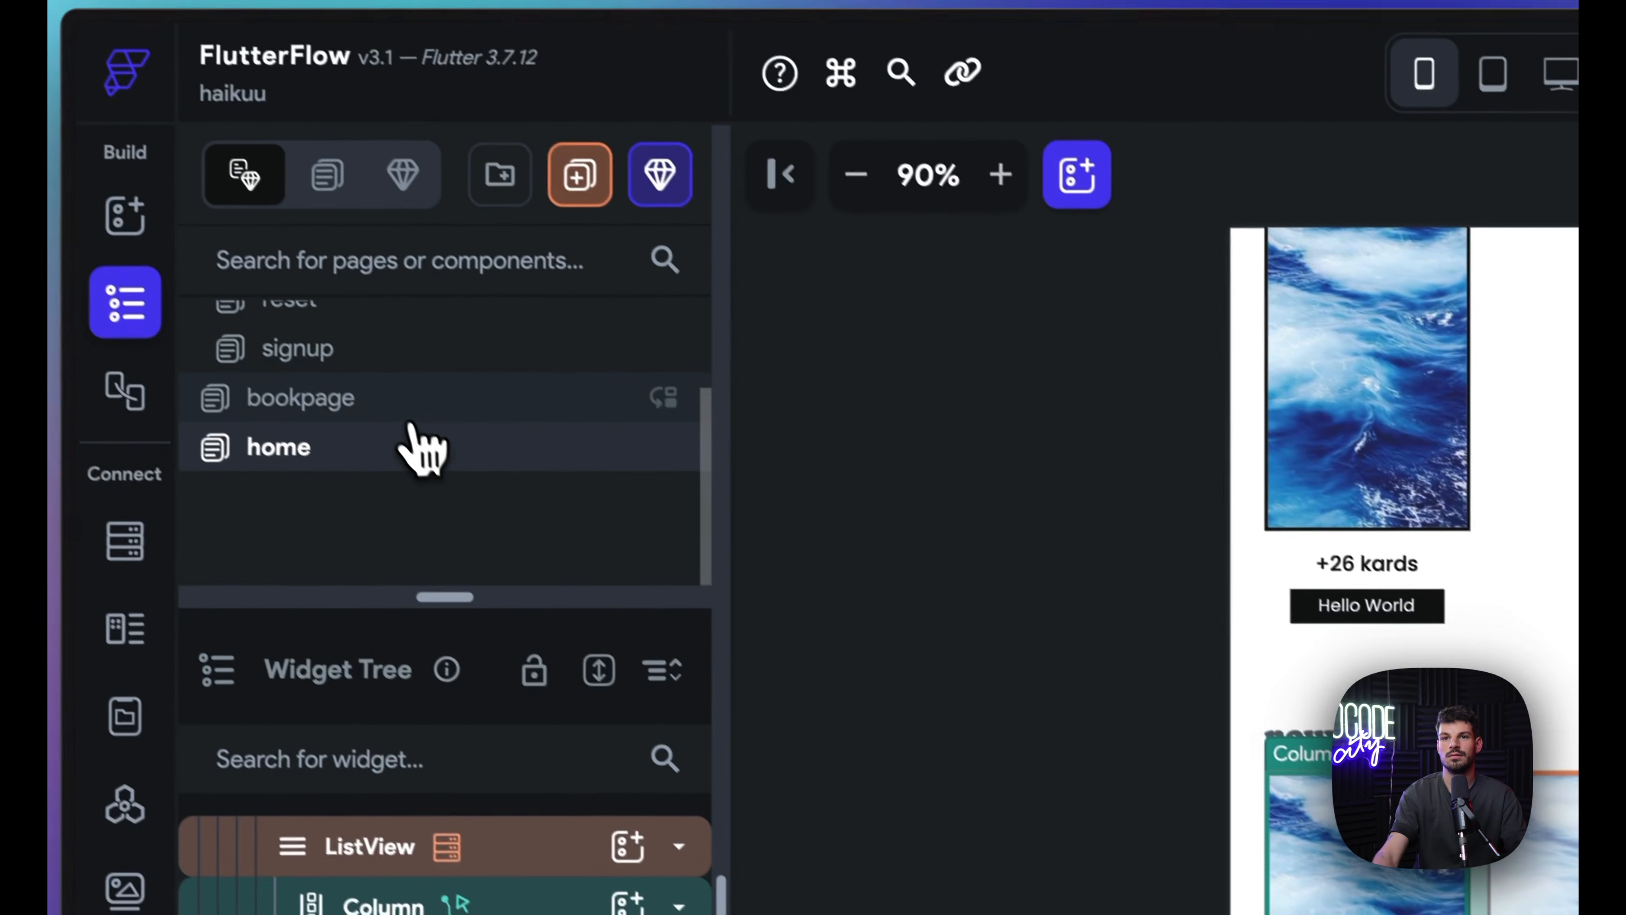
# Step: Bind the bookpage title text to the book page parameter's JSON Path $.name
pyautogui.click(410, 407)
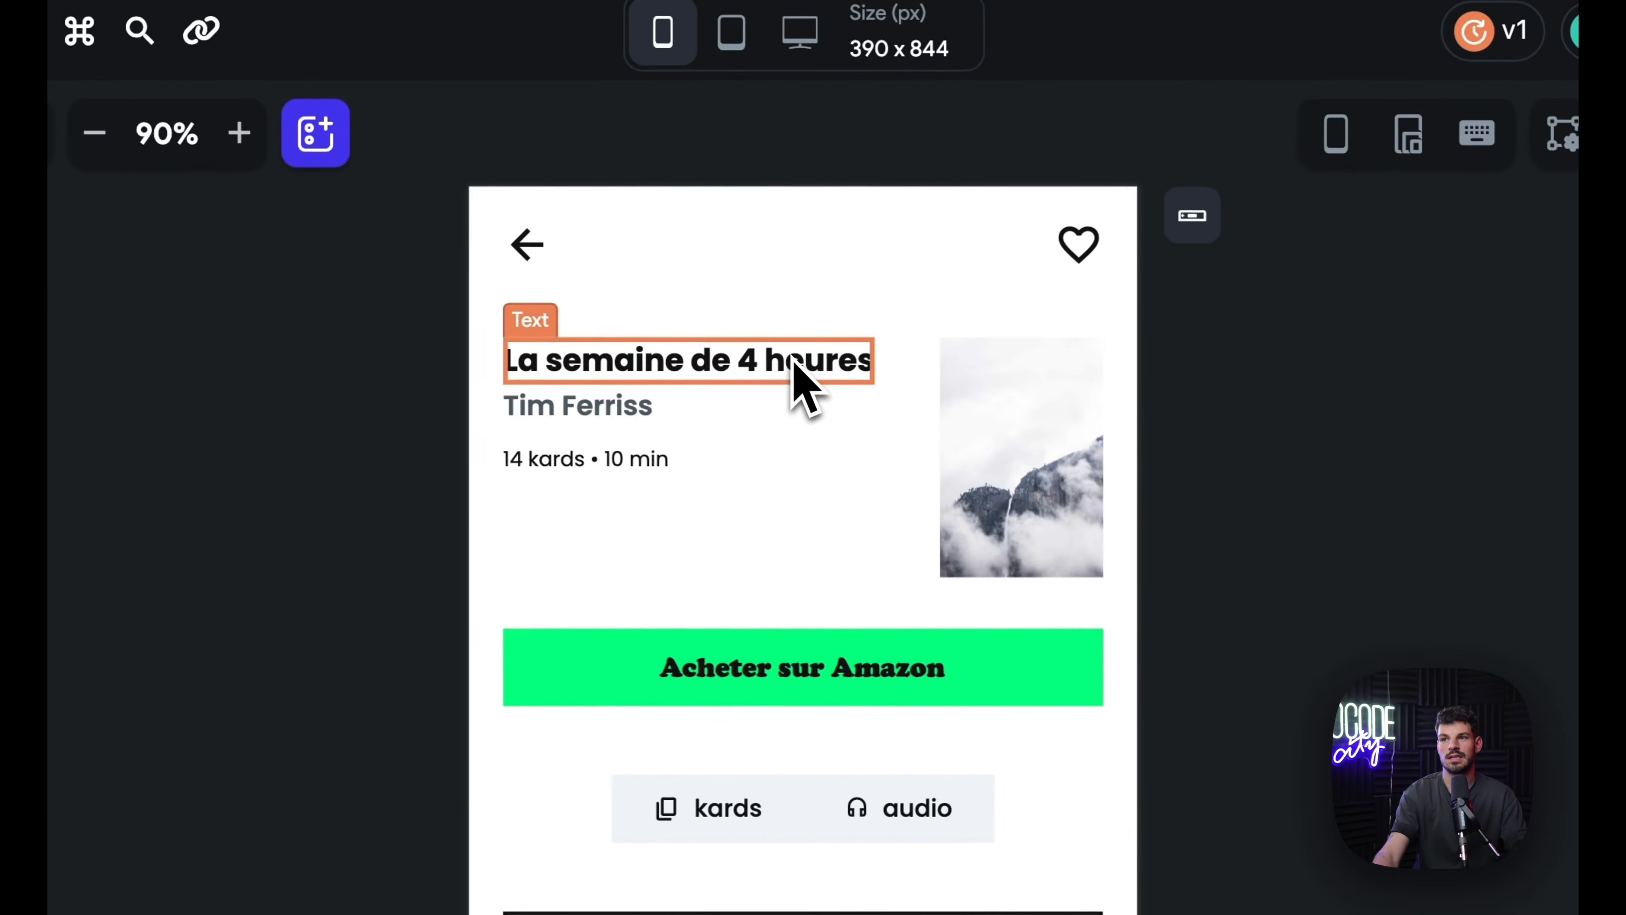
pyautogui.click(1152, 386)
pyautogui.click(1072, 283)
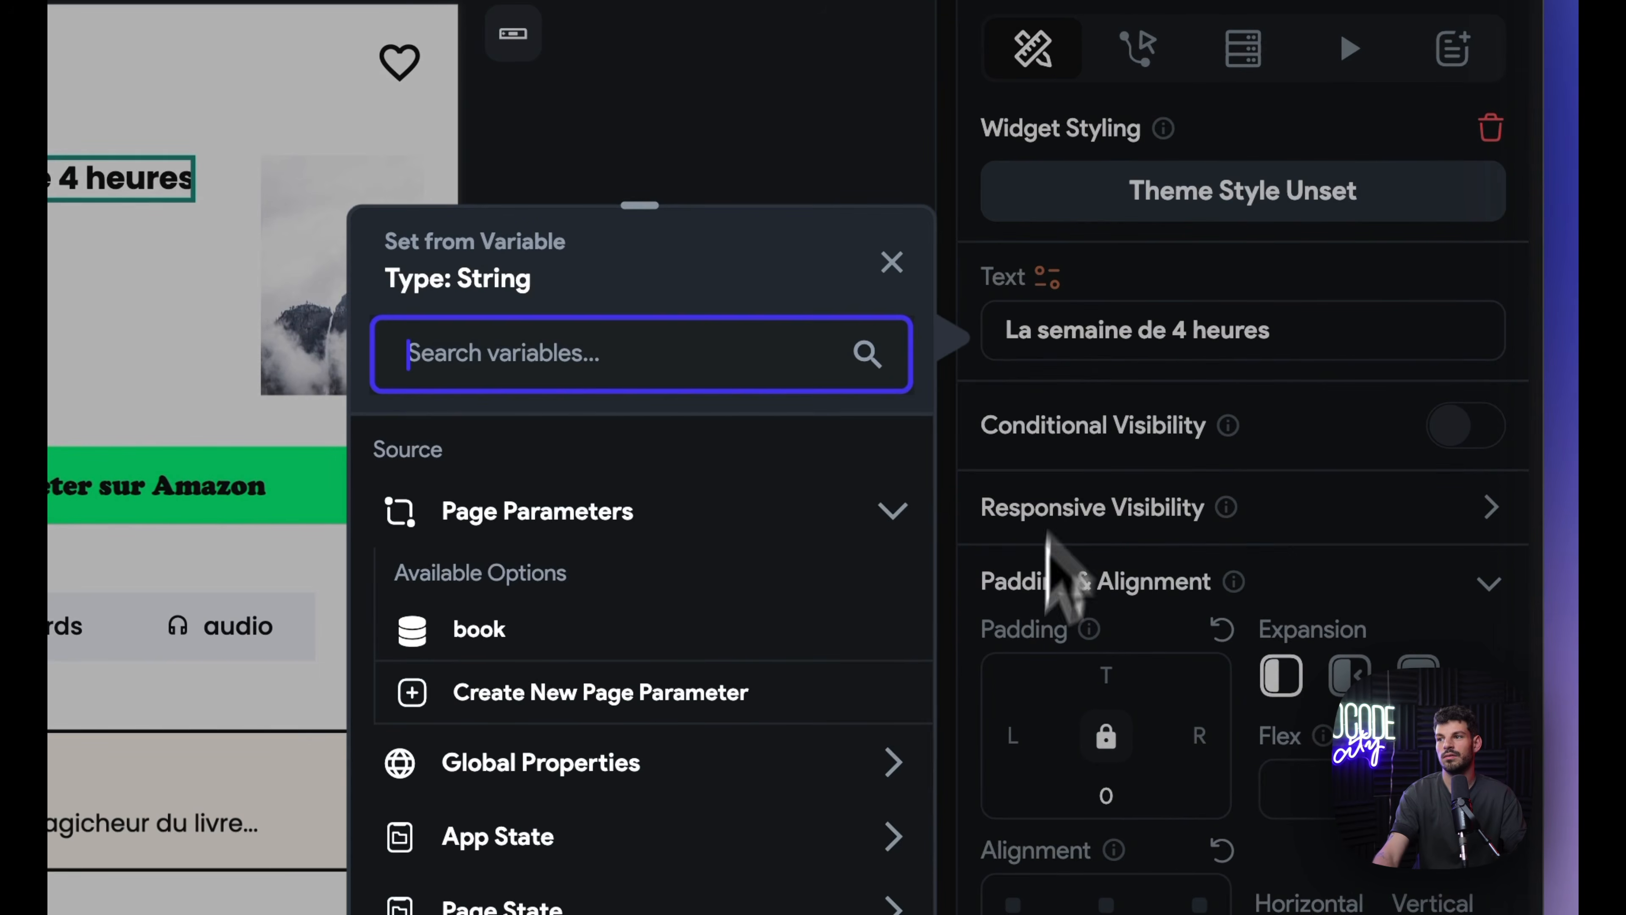
pyautogui.click(477, 634)
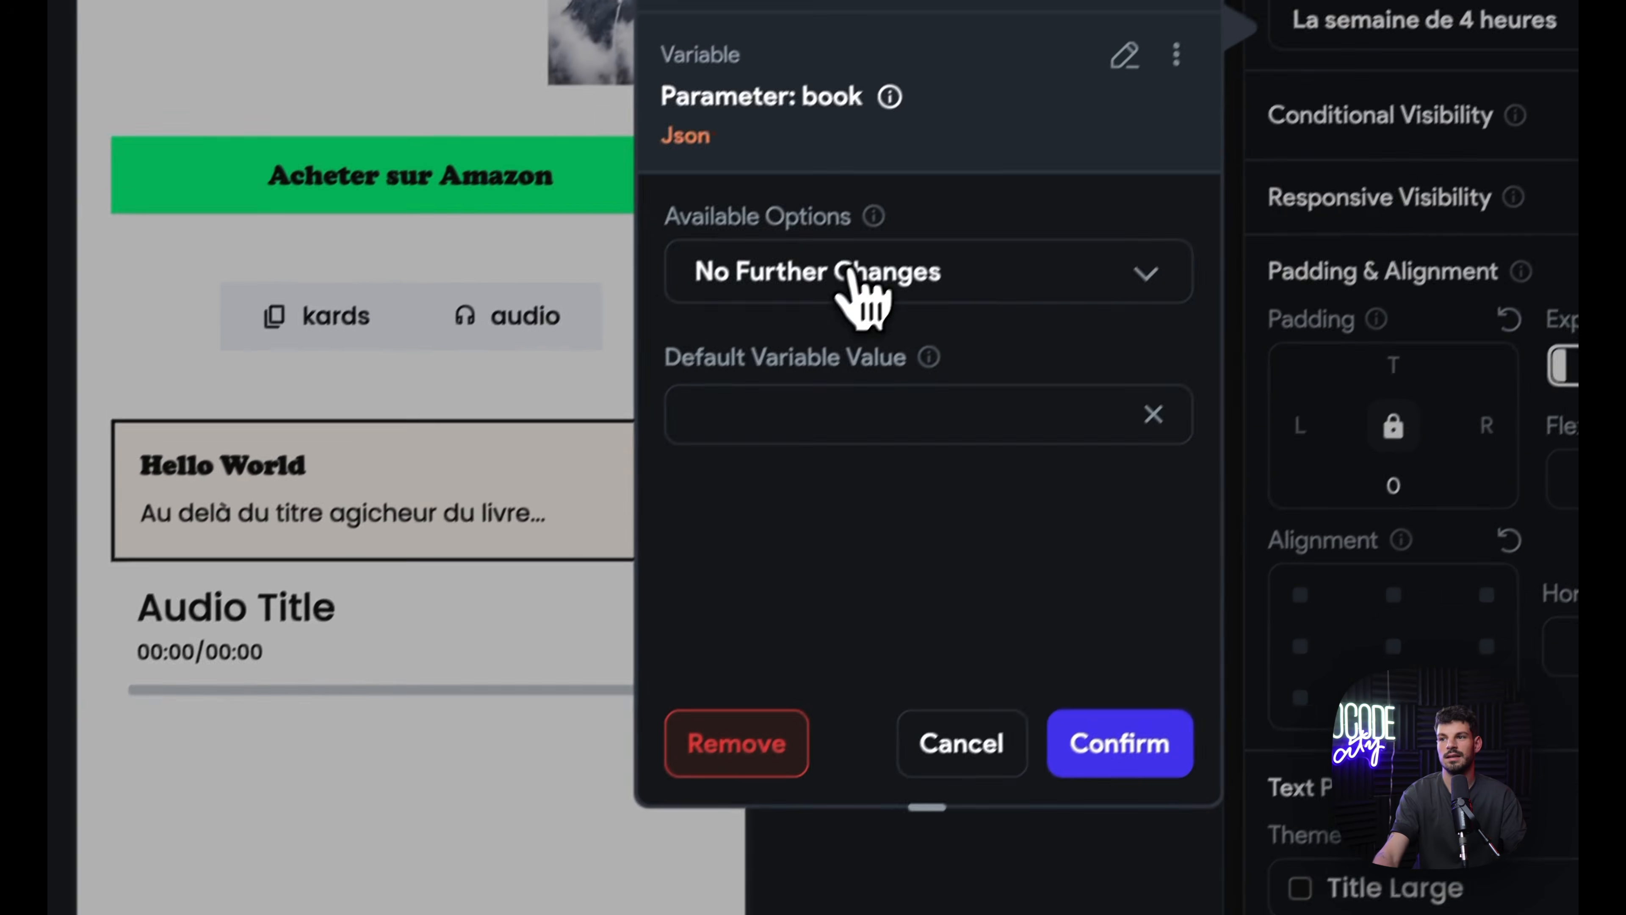
pyautogui.click(857, 285)
pyautogui.click(788, 153)
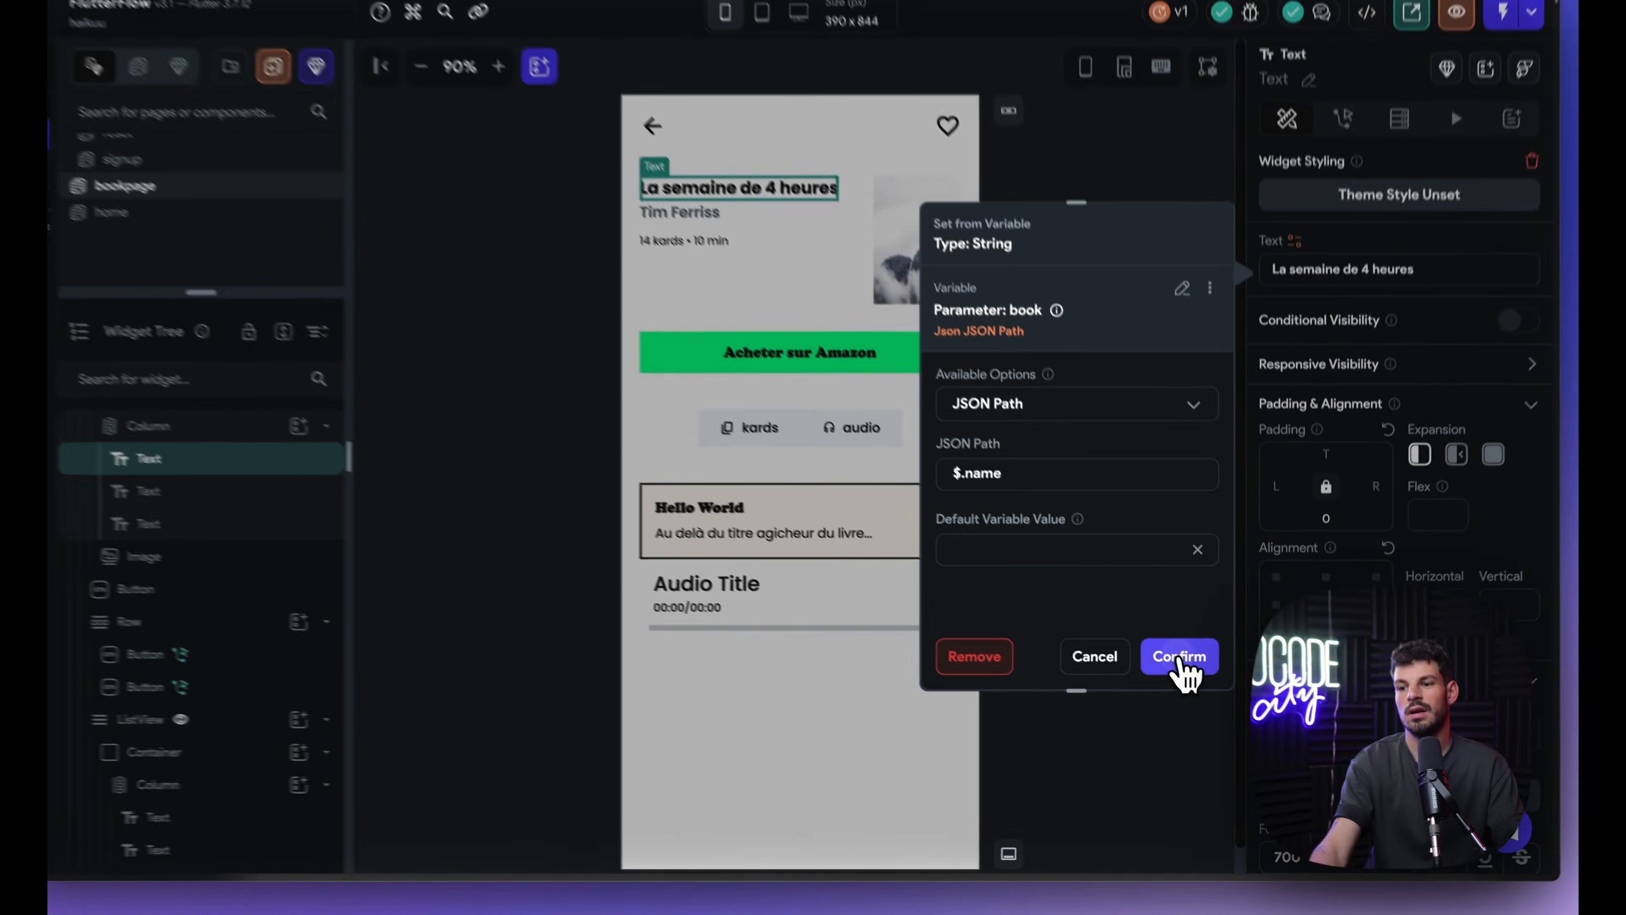
pyautogui.click(1146, 715)
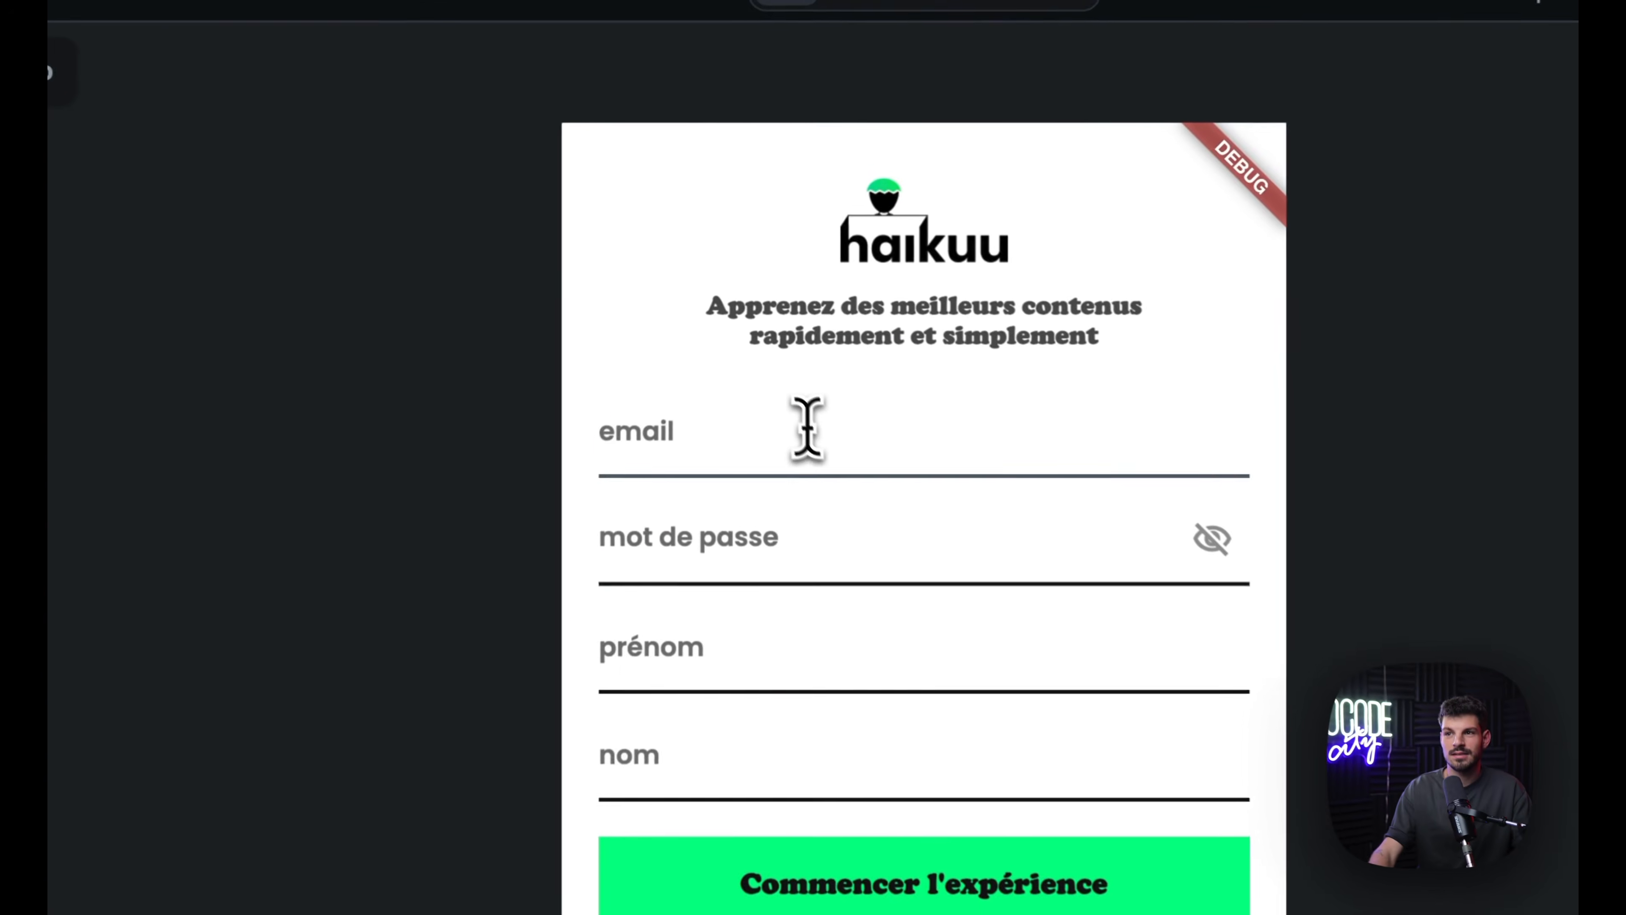
# Step: Fill in a test sign-up e-mail and submit the sign-up form
pyautogui.click(746, 294)
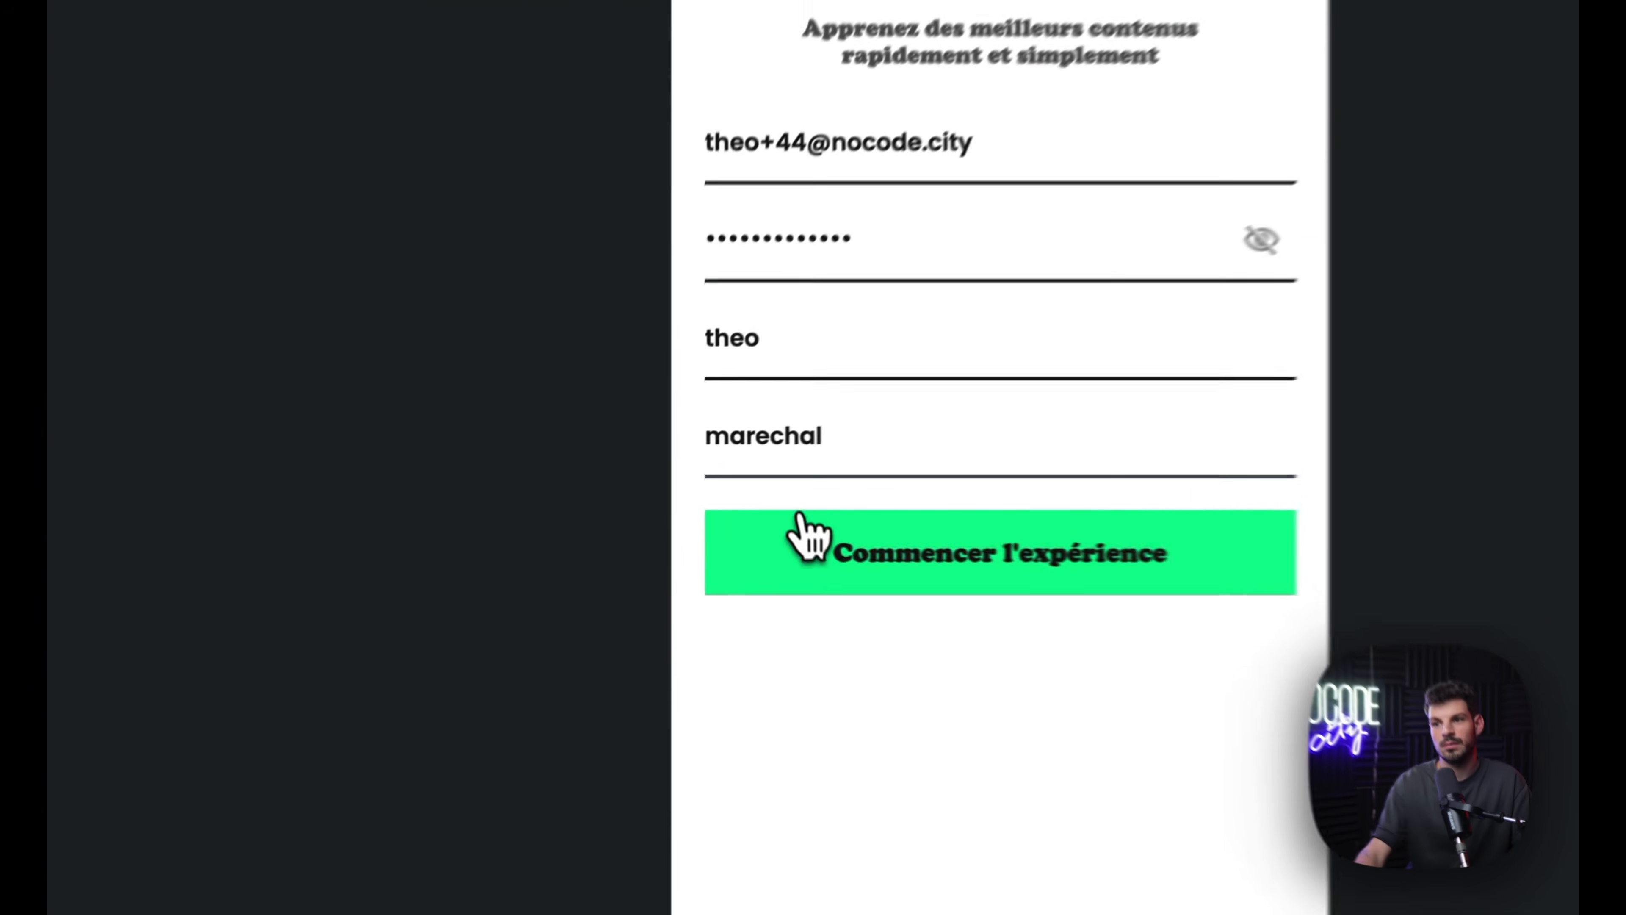
pyautogui.click(706, 532)
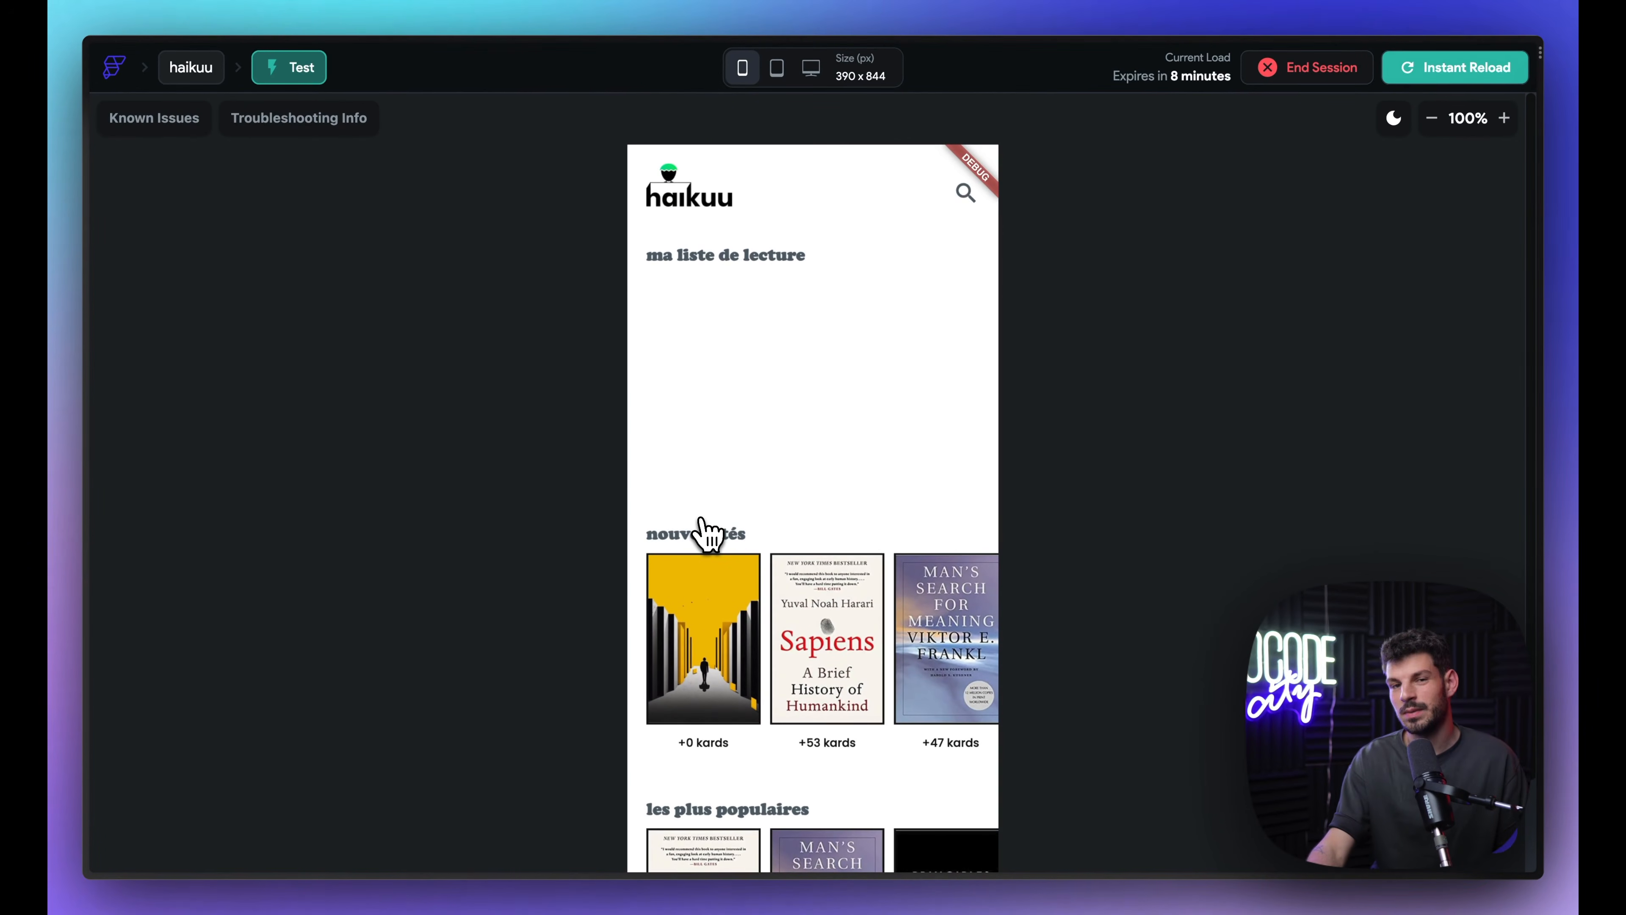
# Step: Browse the home lists and open The Unfair Advantage from the nouveautés covers
pyautogui.scroll(-1, 813, 692)
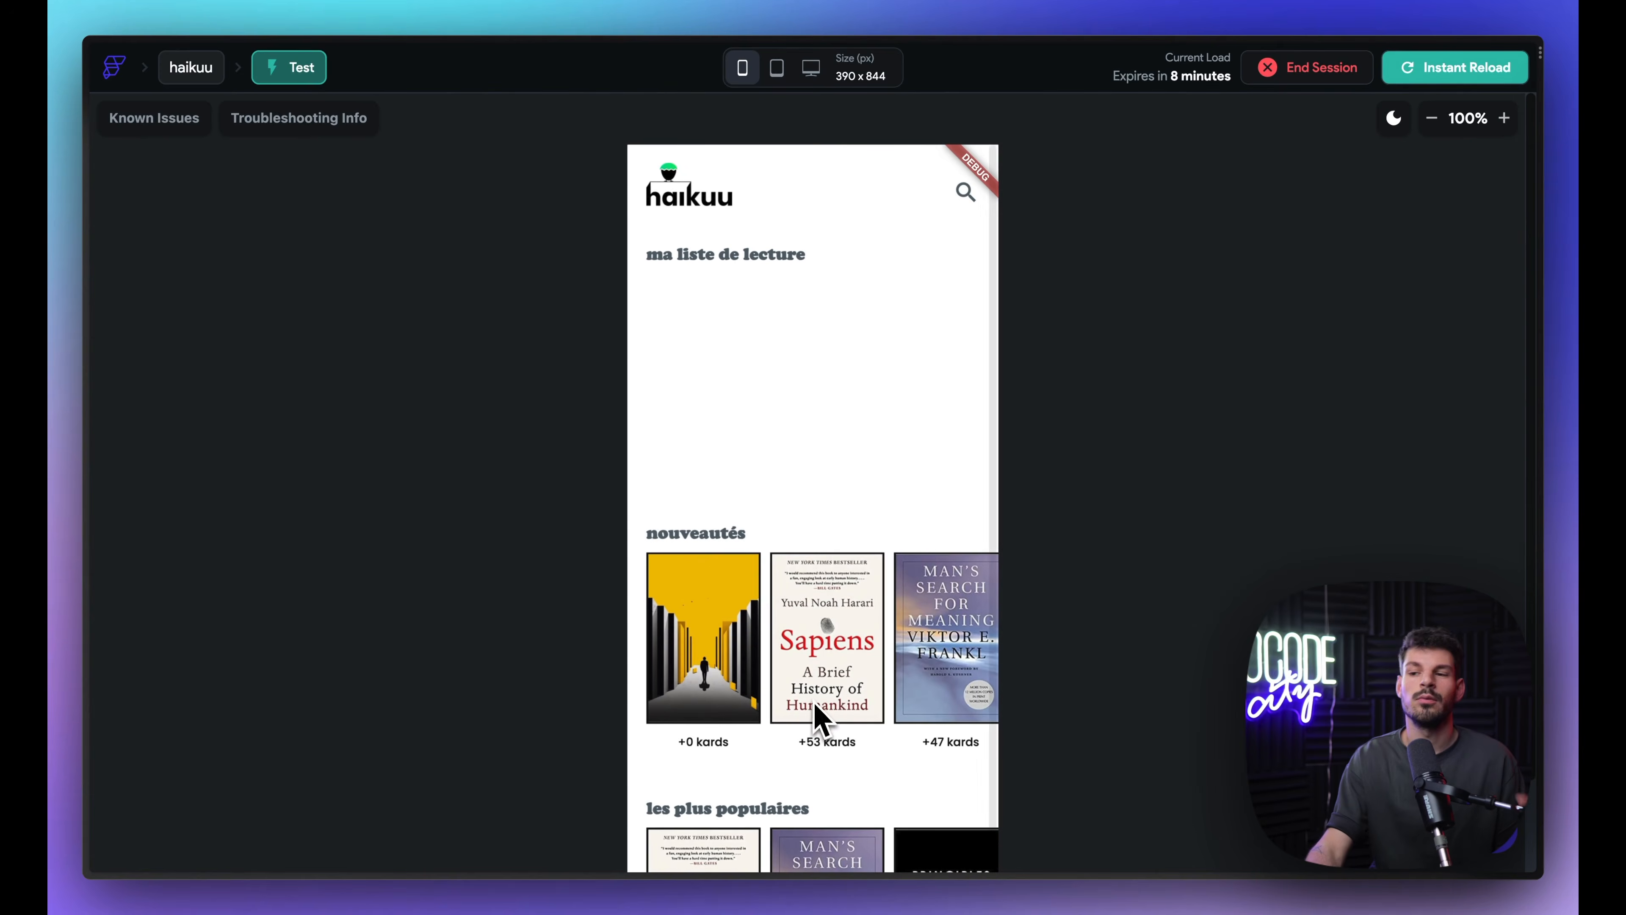
pyautogui.hscroll(4, 916, 643)
pyautogui.hscroll(-4, 845, 698)
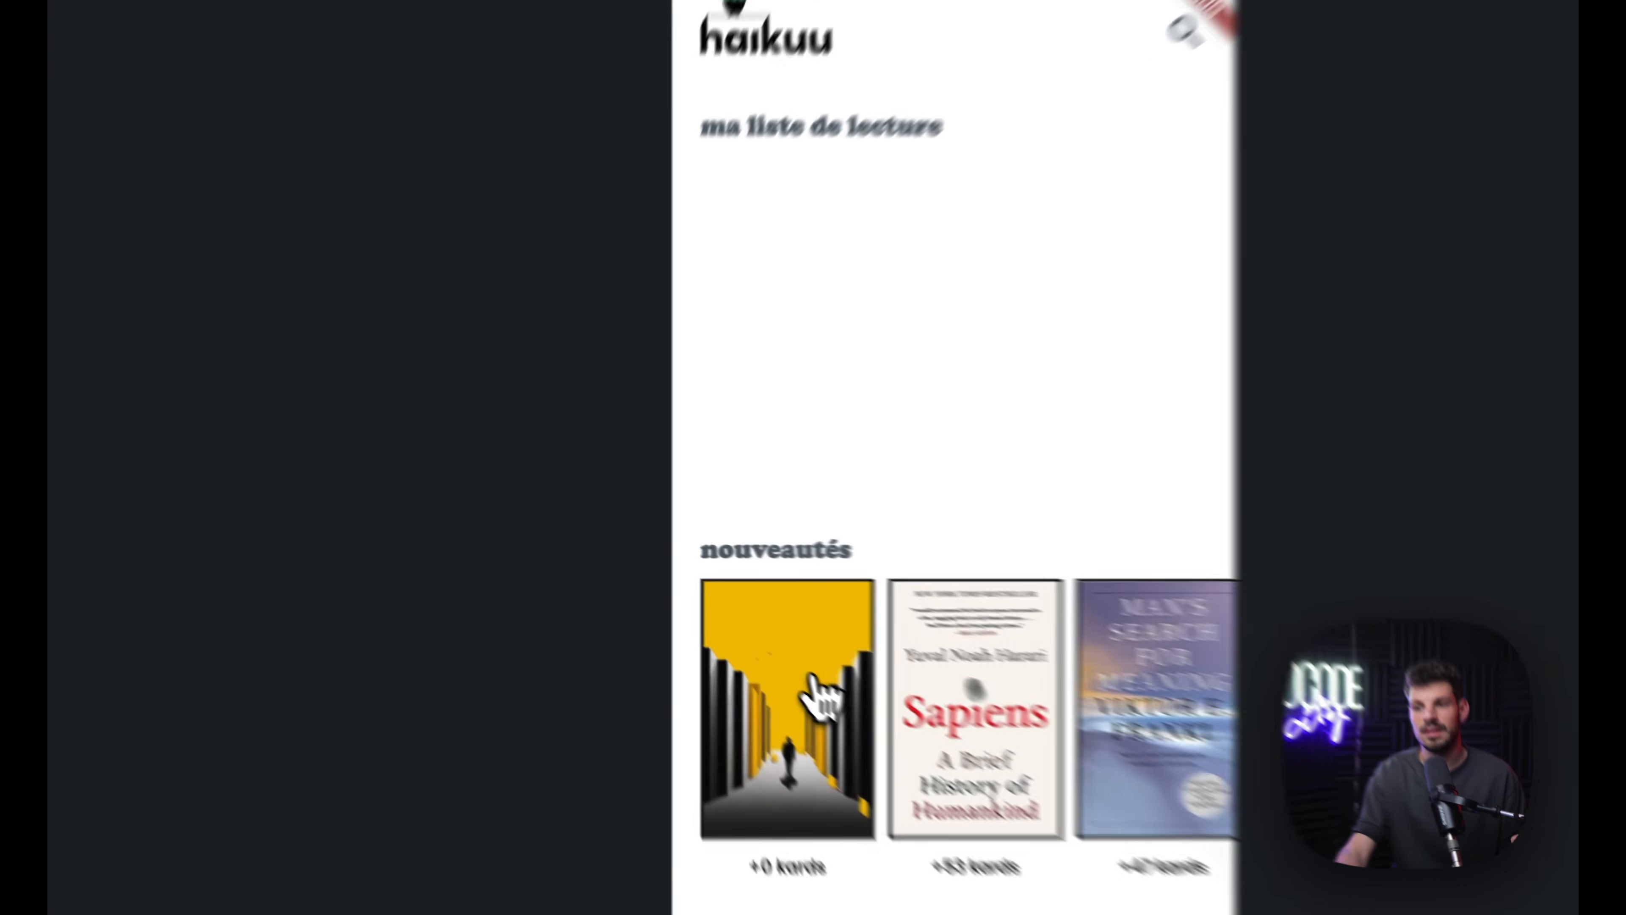
pyautogui.click(743, 634)
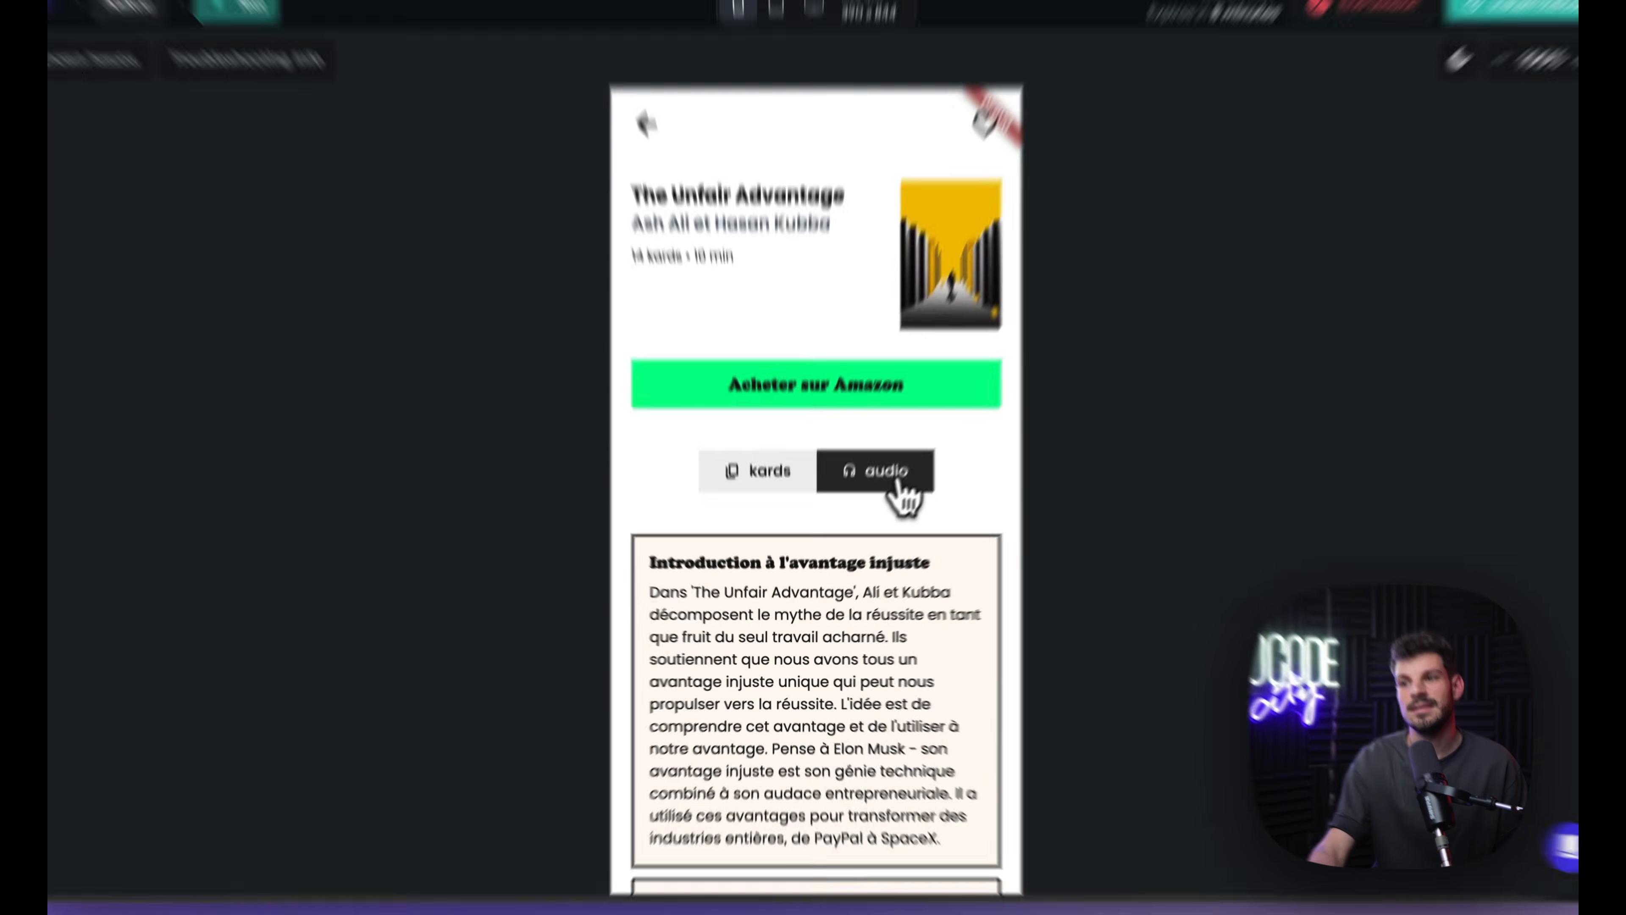
# Step: Toggle between kards and audio, scroll through the kard sections, then show the audio player
pyautogui.click(887, 494)
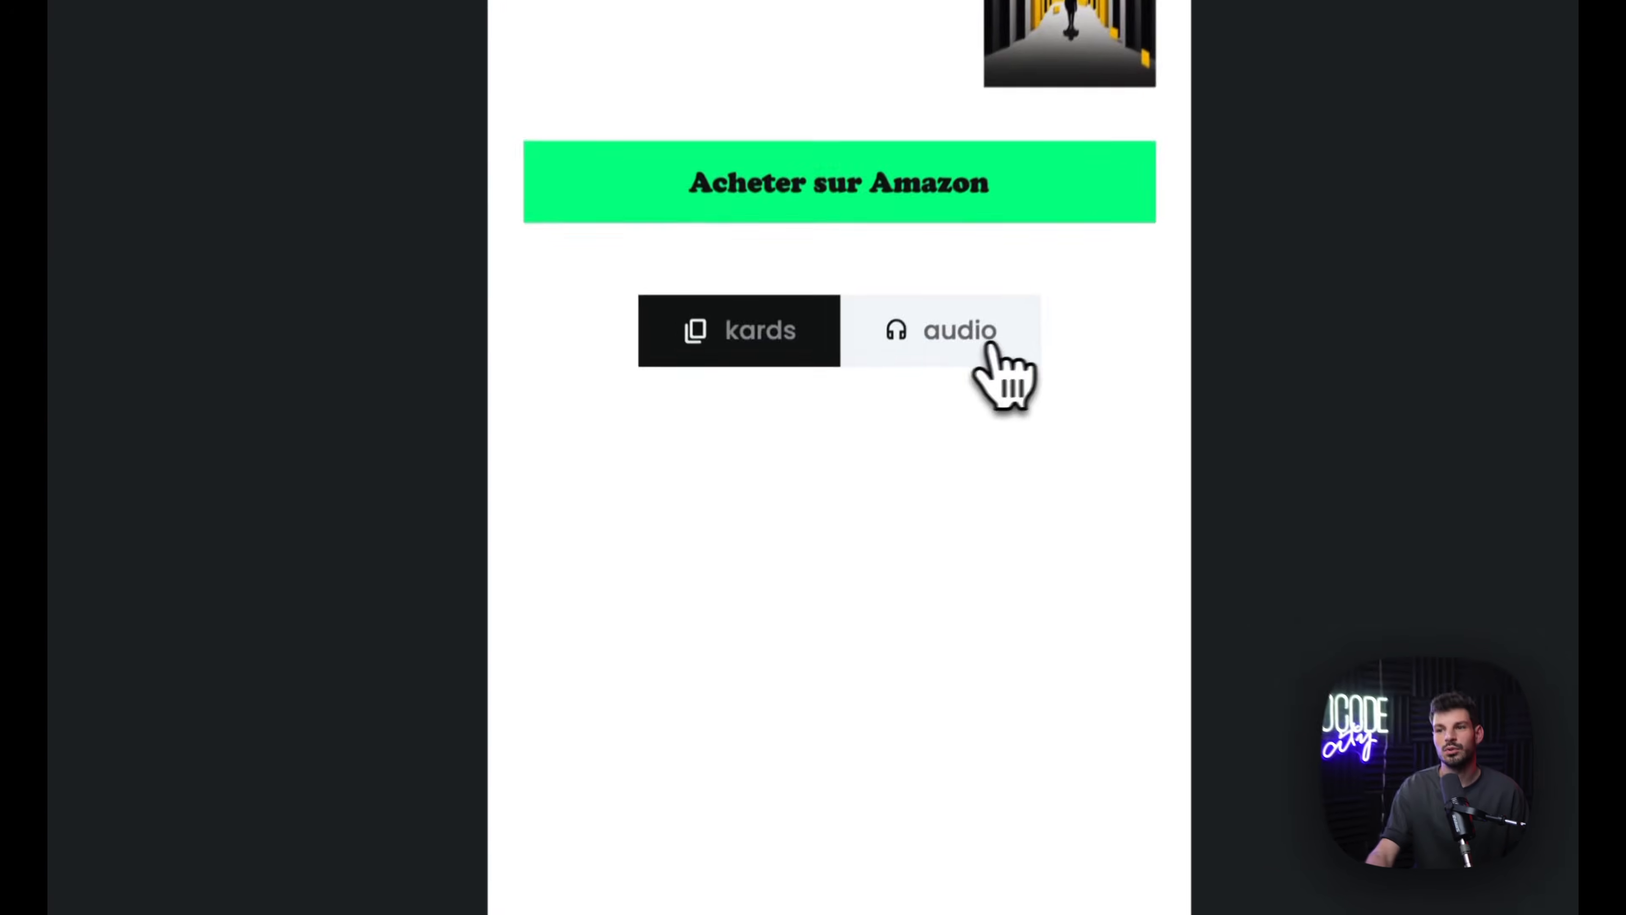
pyautogui.click(784, 503)
pyautogui.click(967, 313)
pyautogui.click(755, 313)
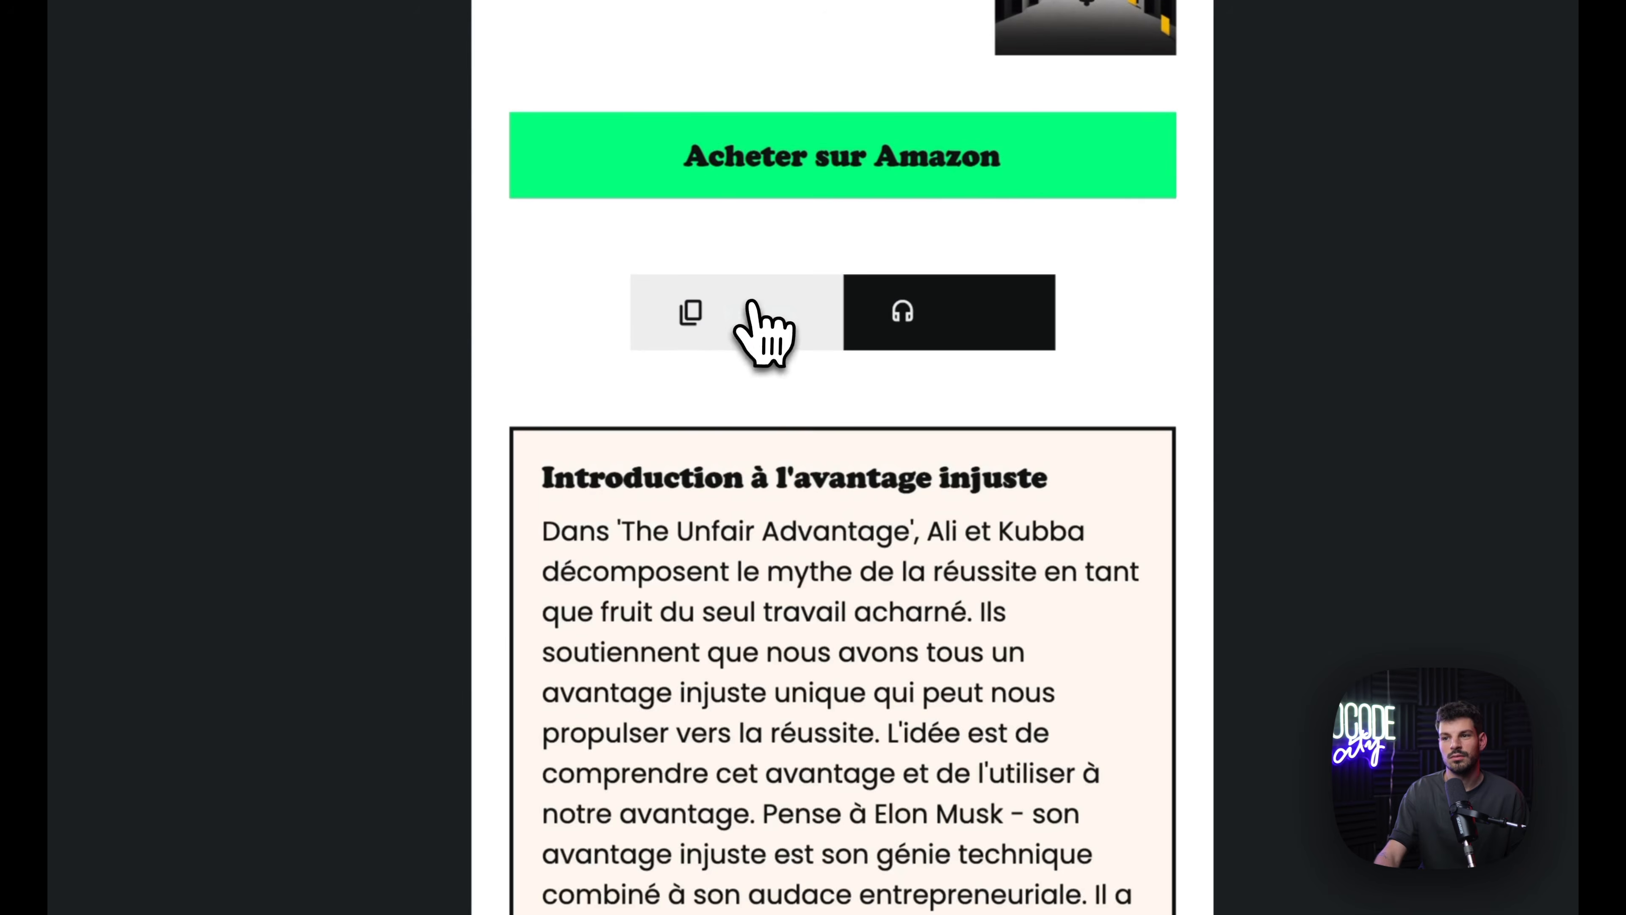
pyautogui.scroll(-15, 828, 588)
pyautogui.scroll(-15, 826, 634)
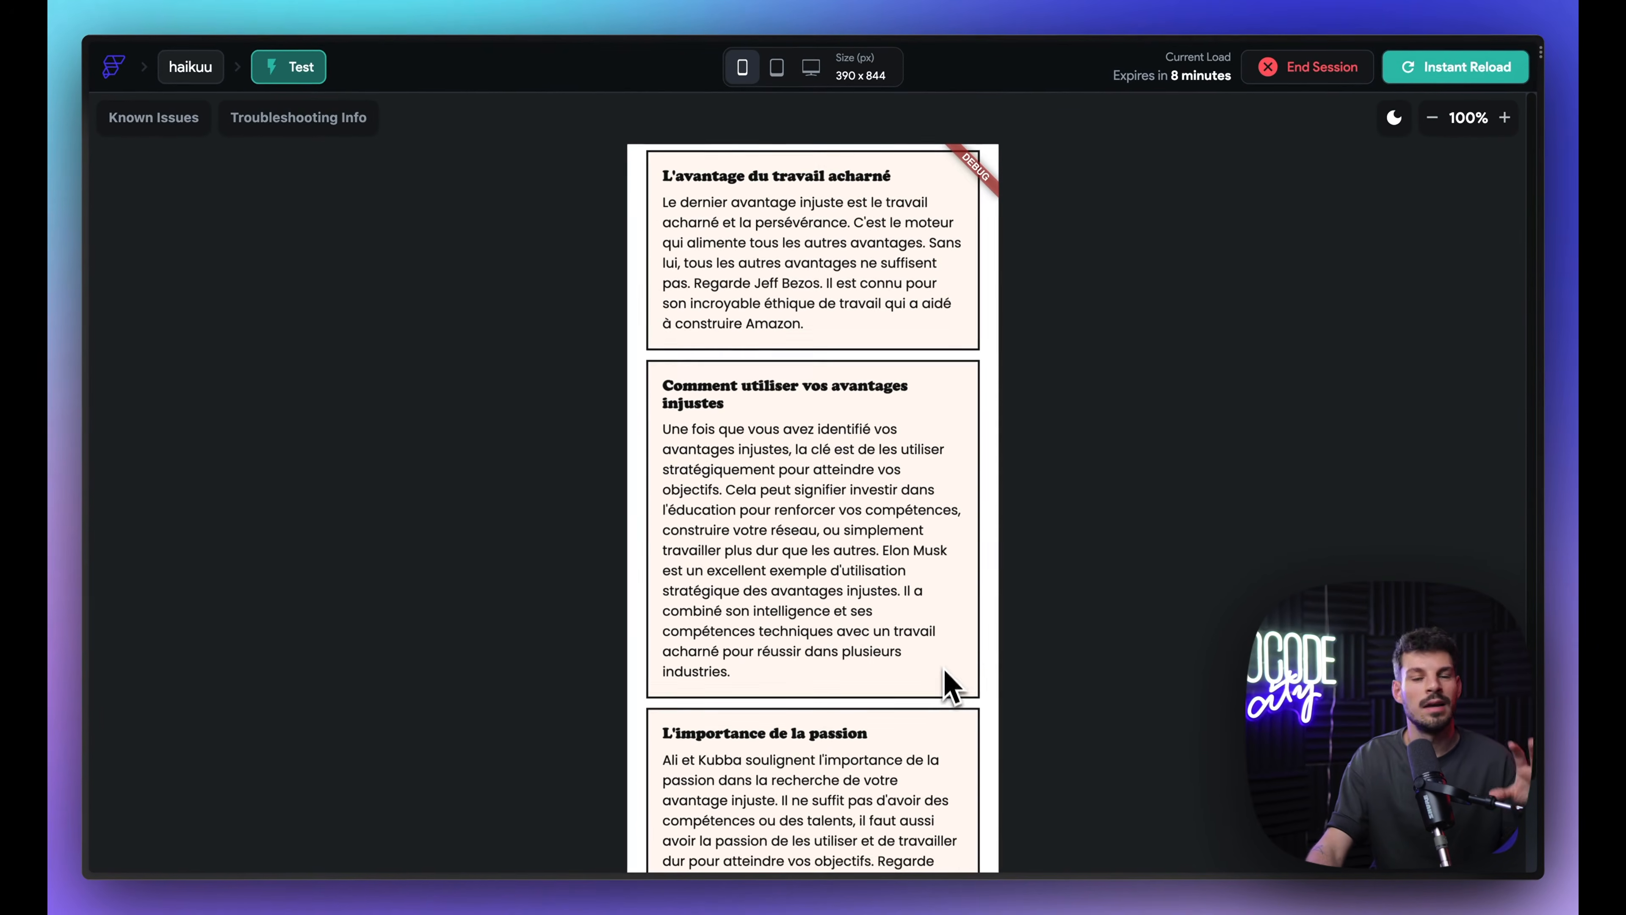
pyautogui.scroll(15, 957, 685)
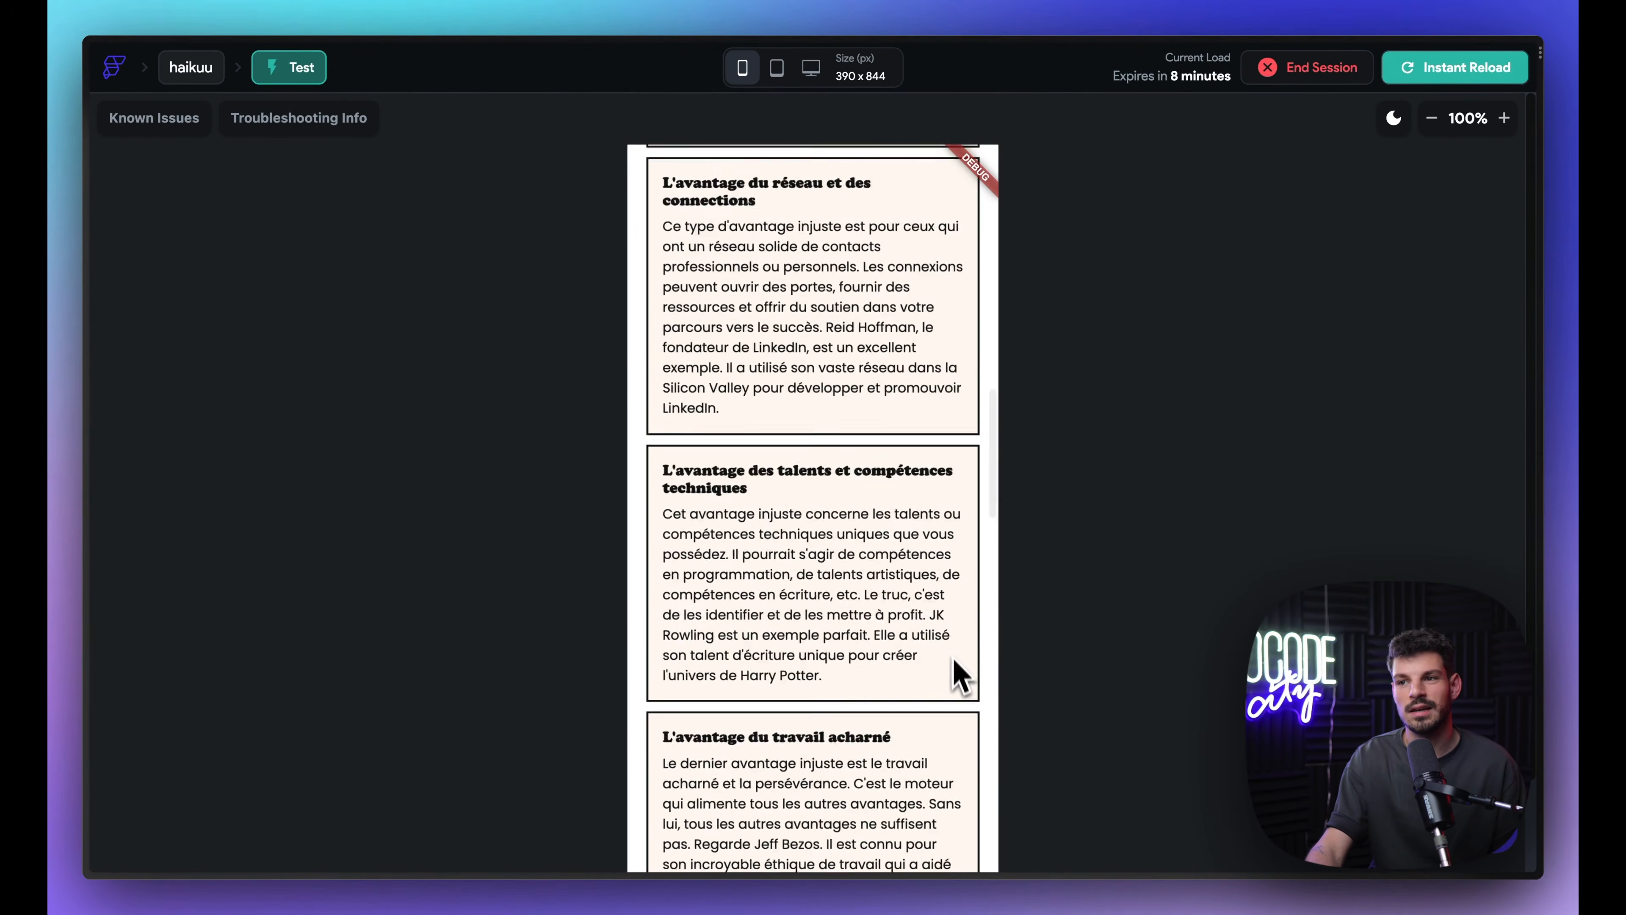
pyautogui.scroll(5, 952, 631)
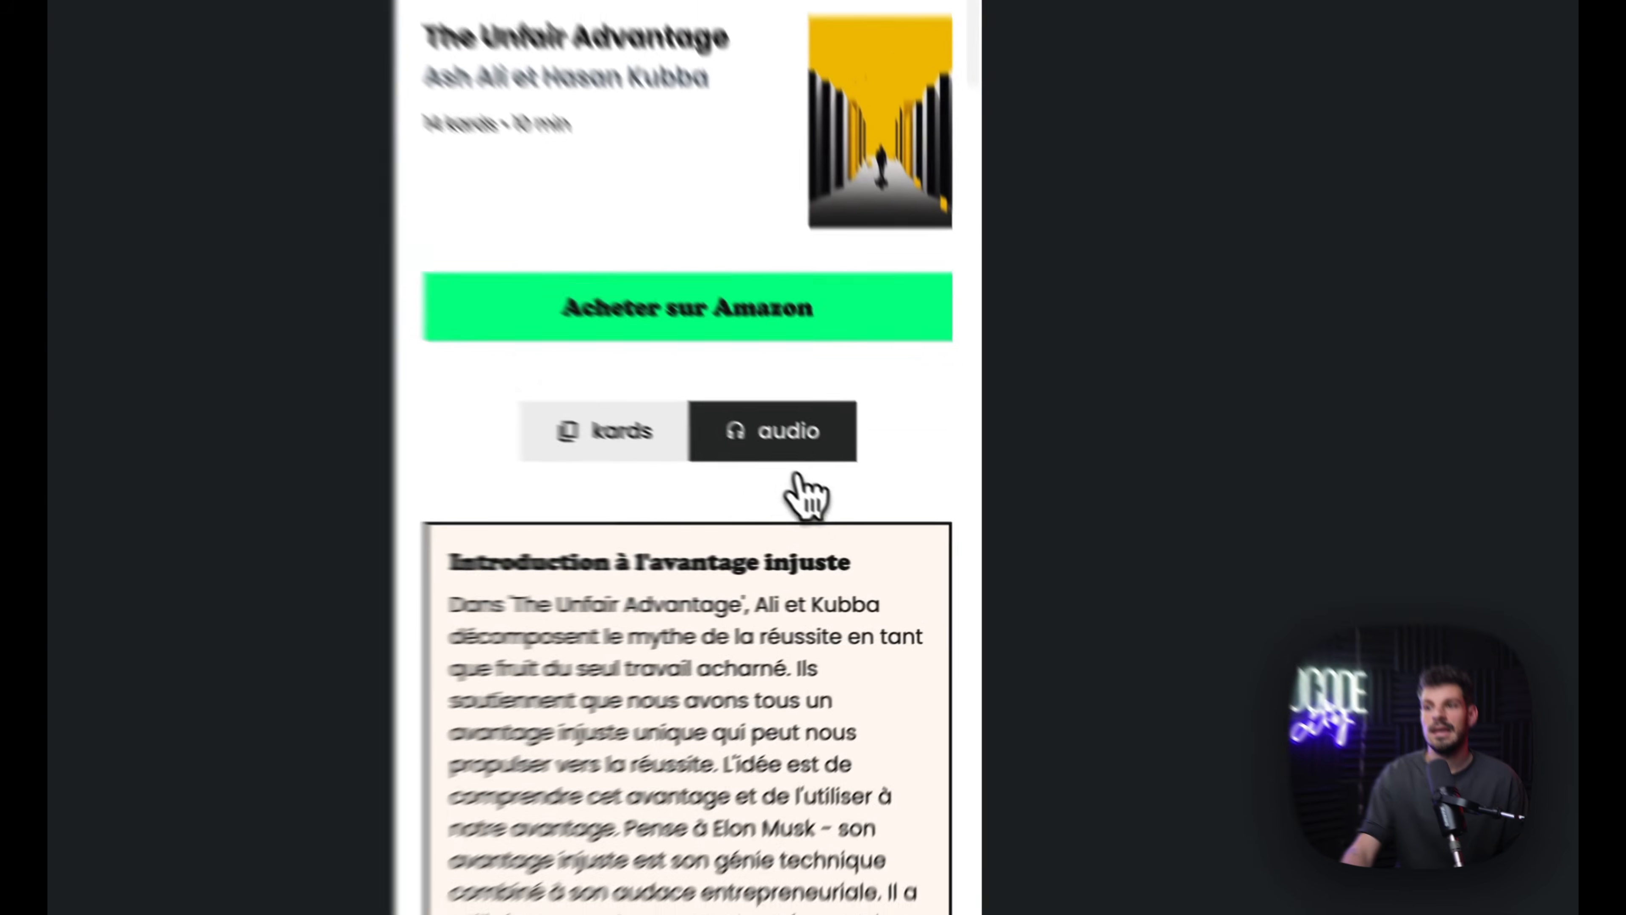
pyautogui.click(865, 497)
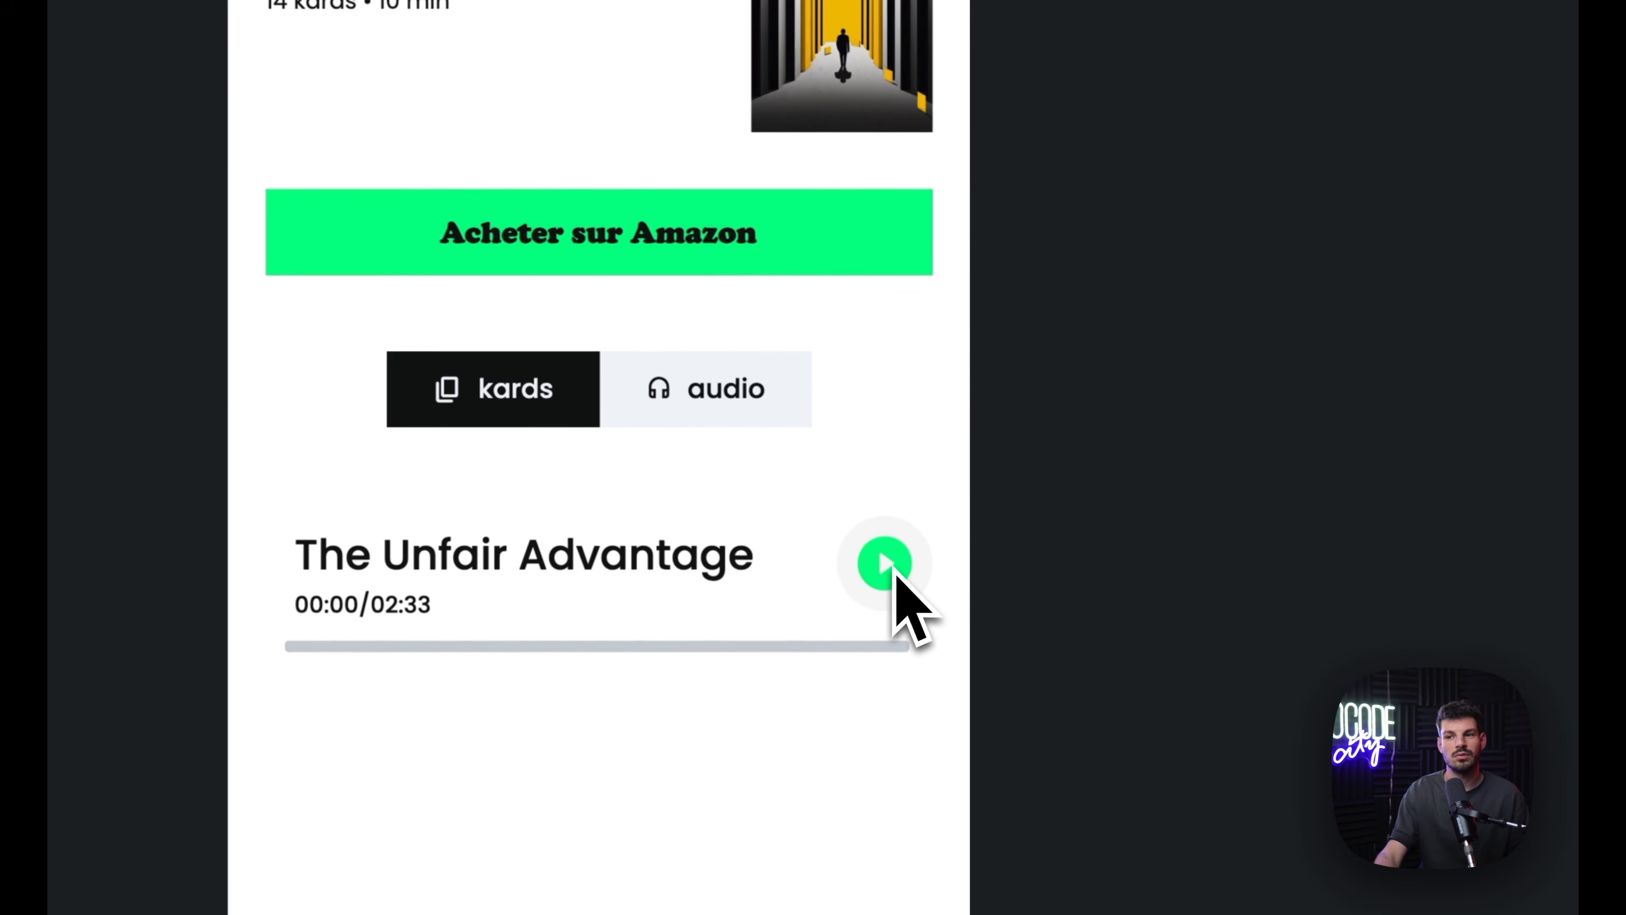